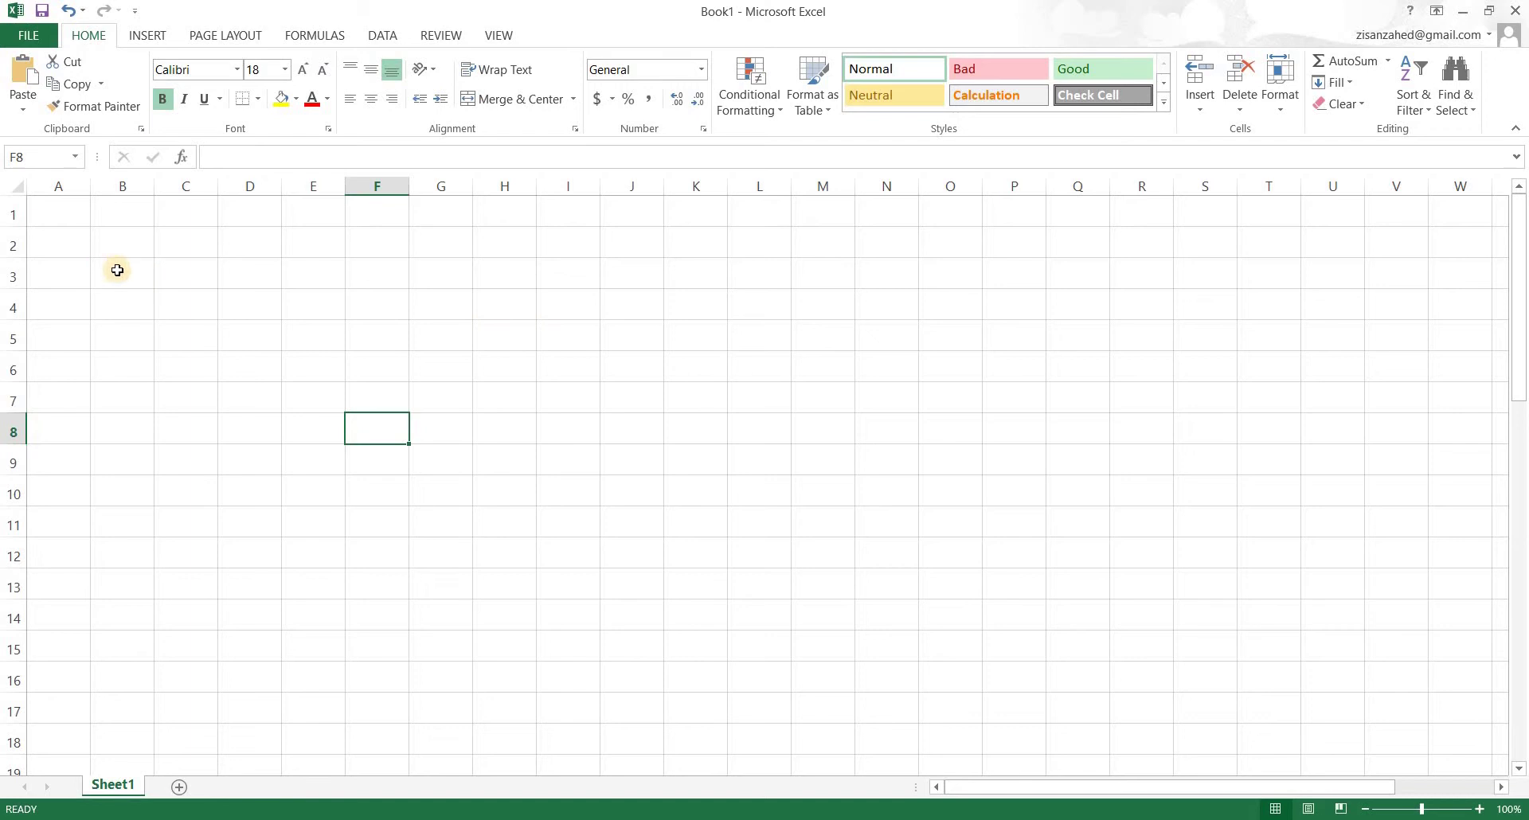
Enter the heading 'Gradde' in B3 and widen column B to fit it
left_click(105, 274)
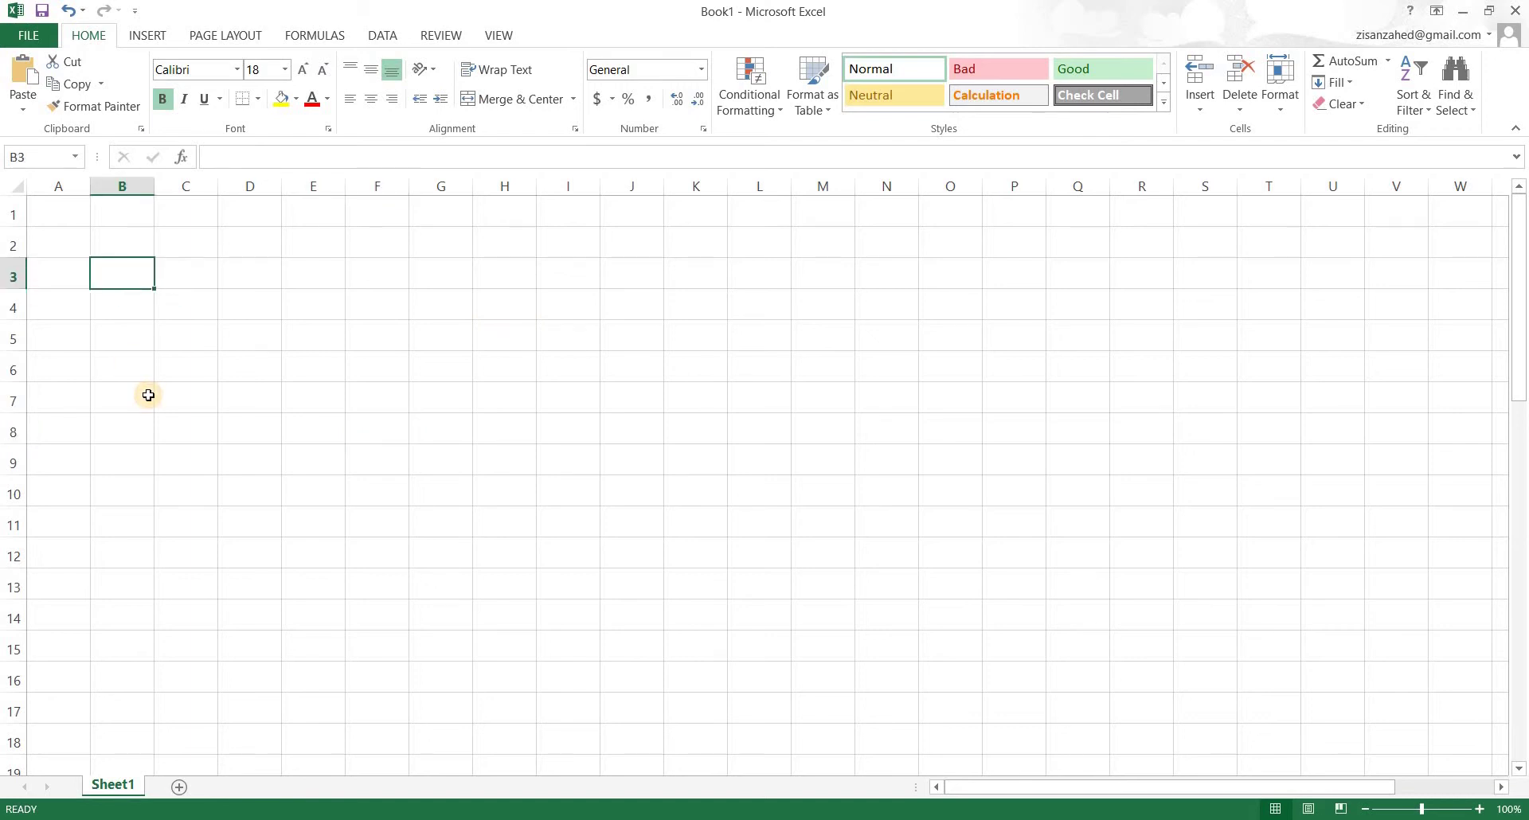
type("g")
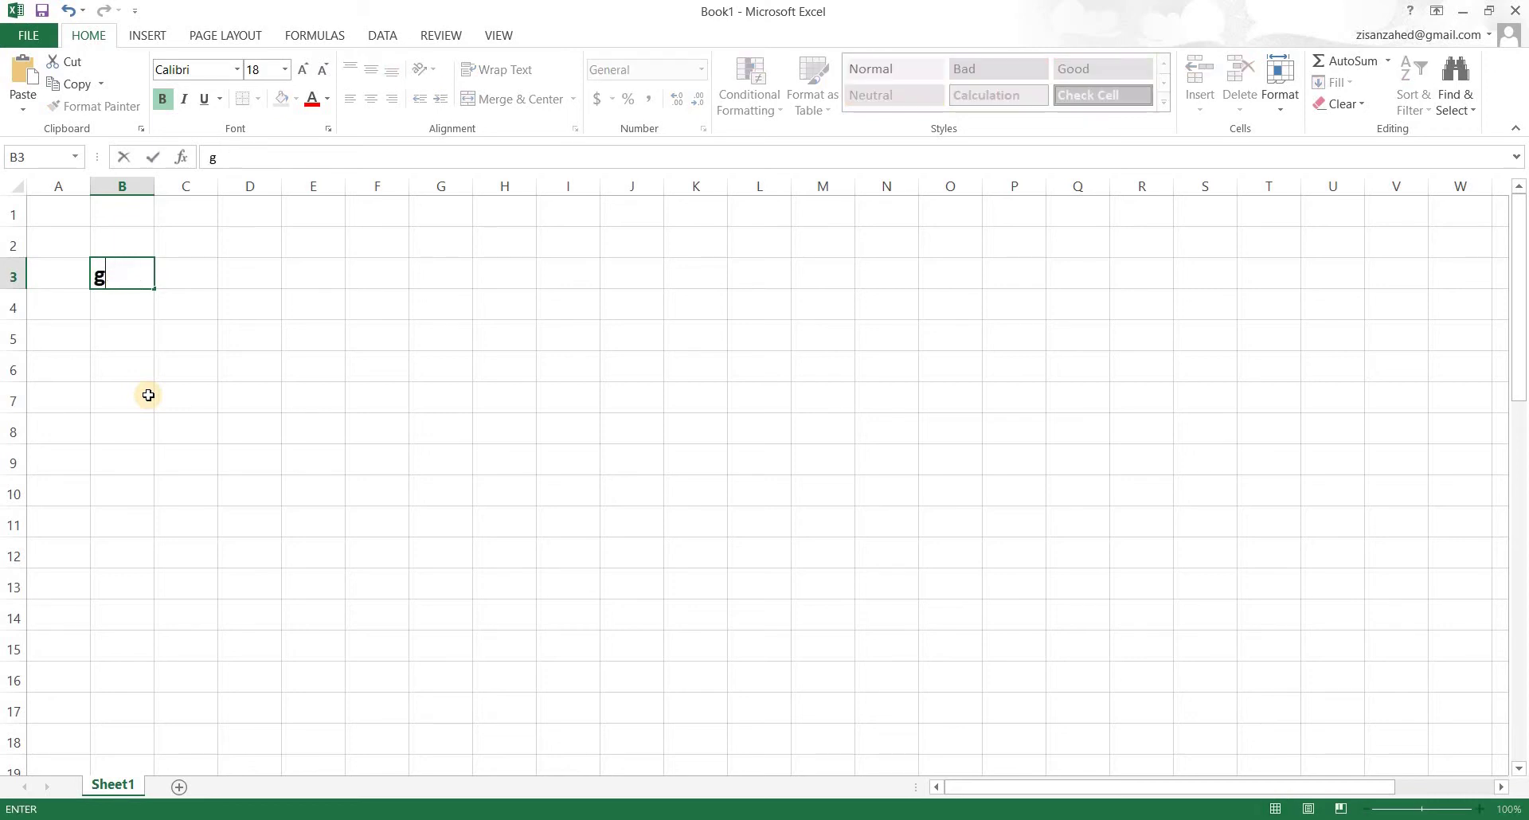
type("aadde")
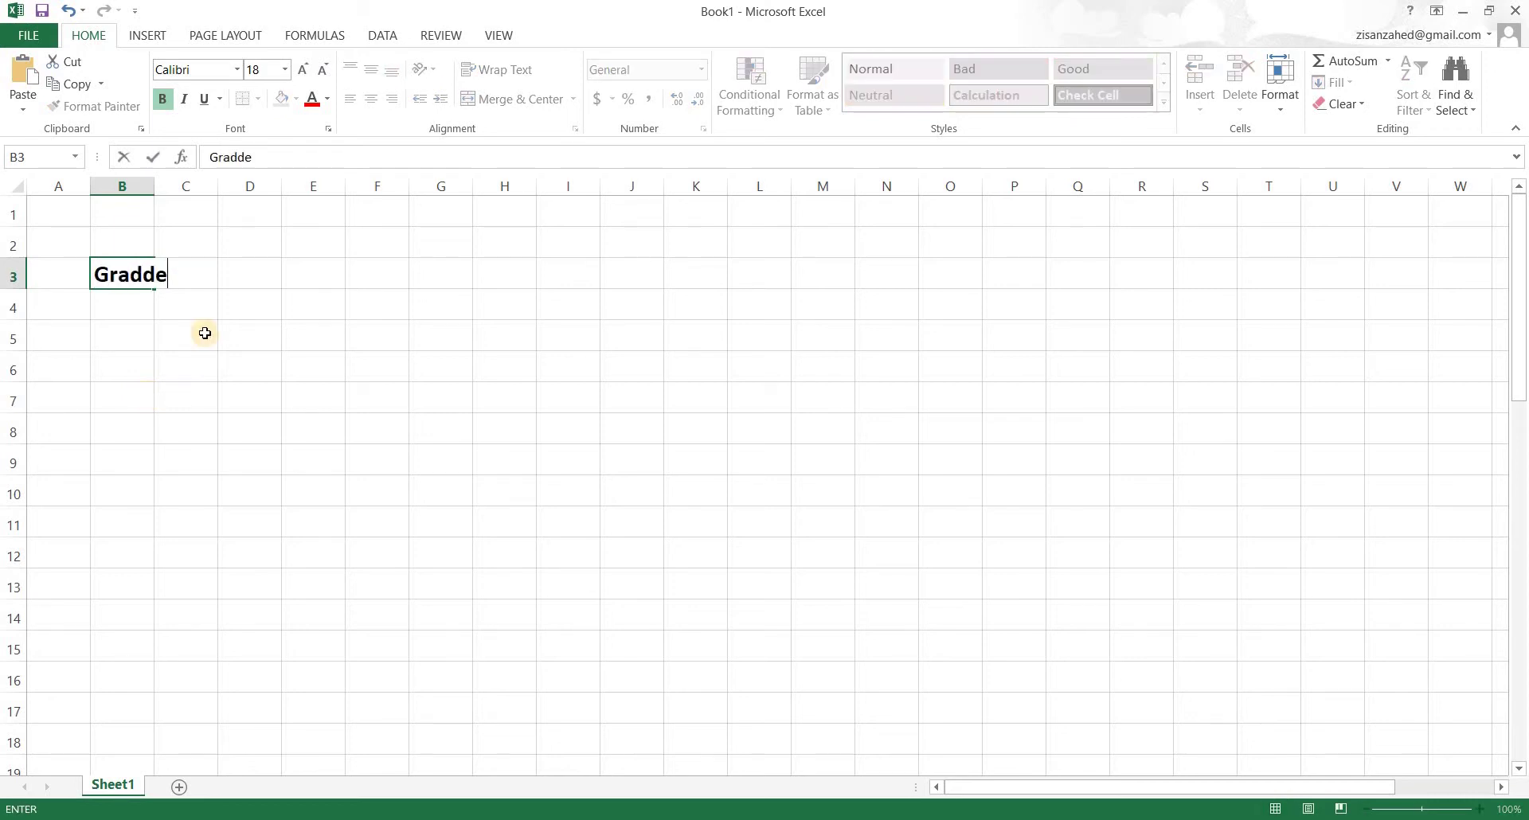
left_click(184, 235)
left_click_drag(168, 188, 177, 188)
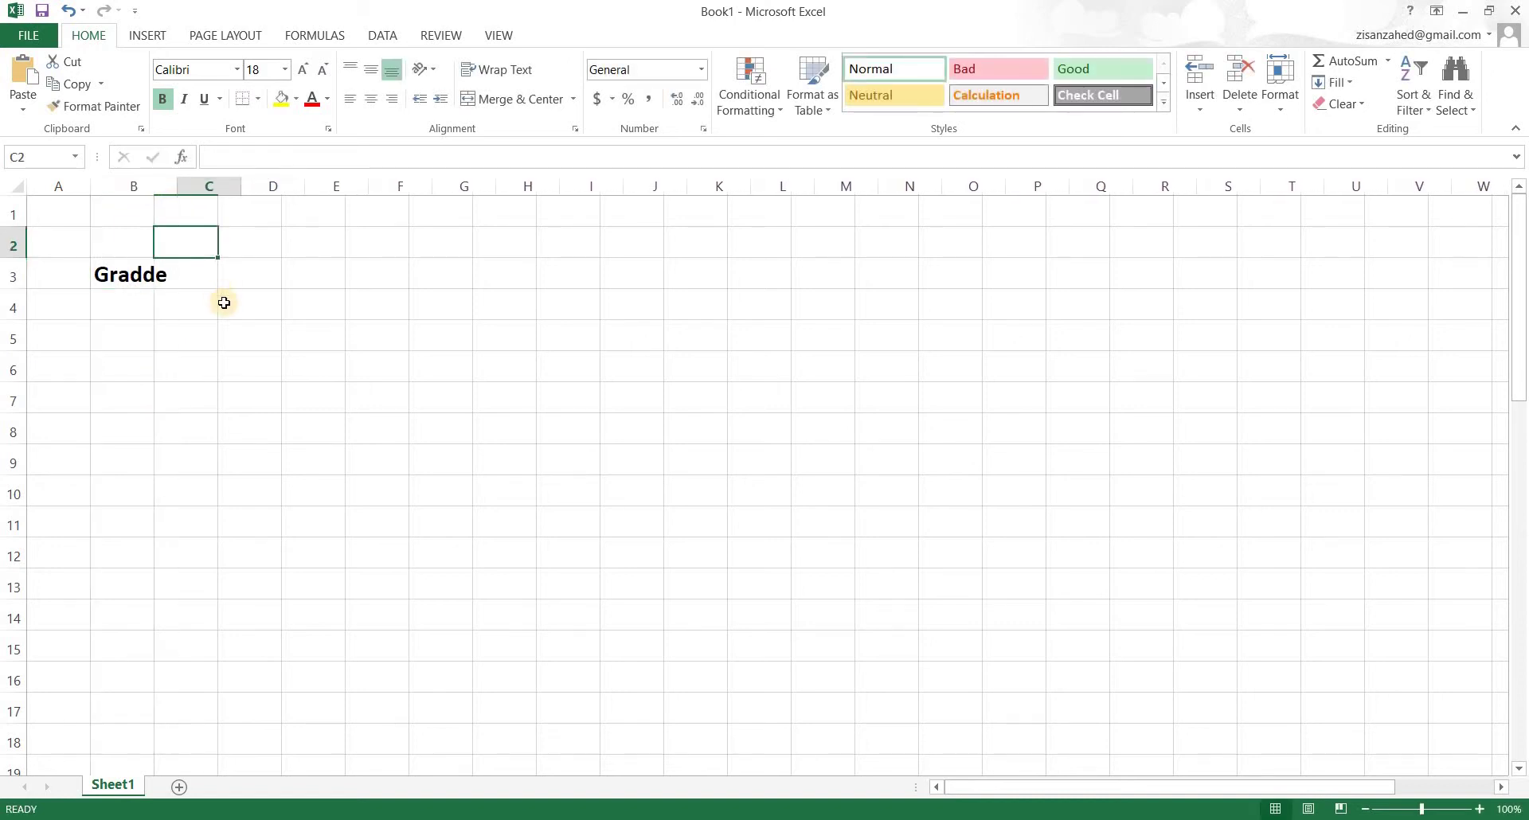
Add the heading 'points' in C3 and widen column C slightly
key("Down")
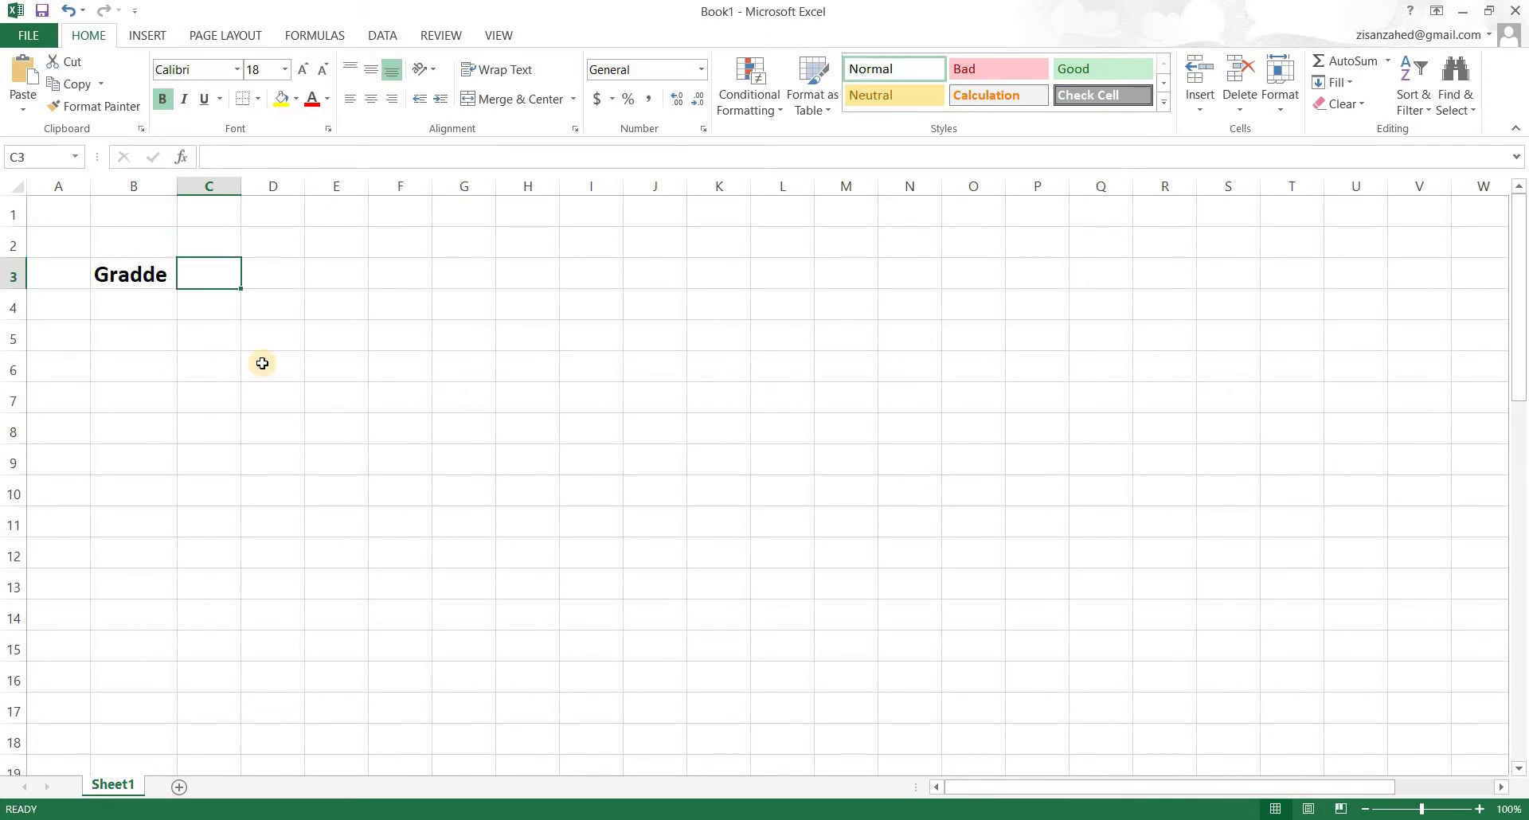
type("points")
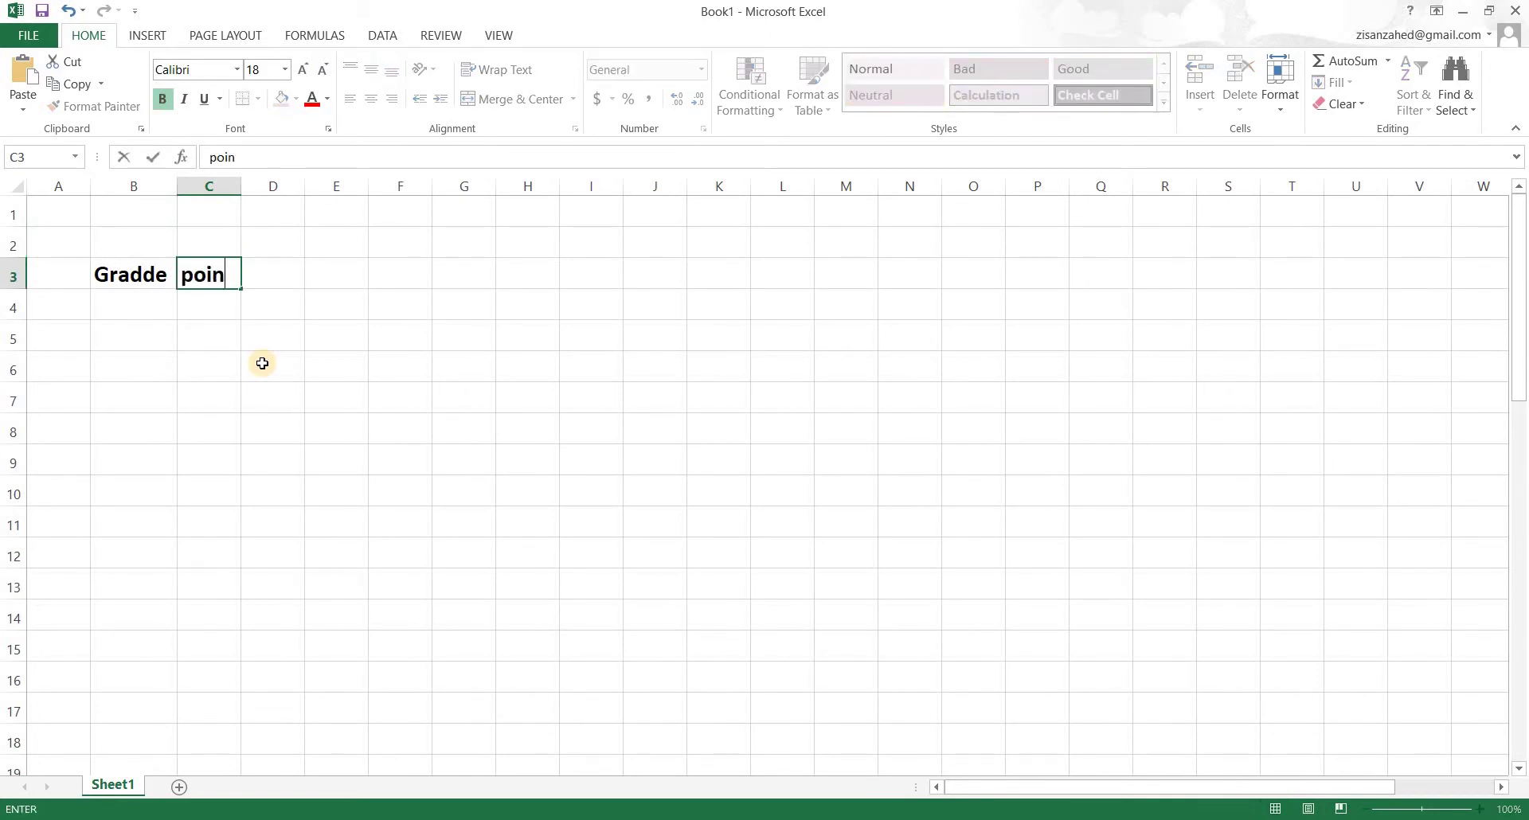
left_click(240, 214)
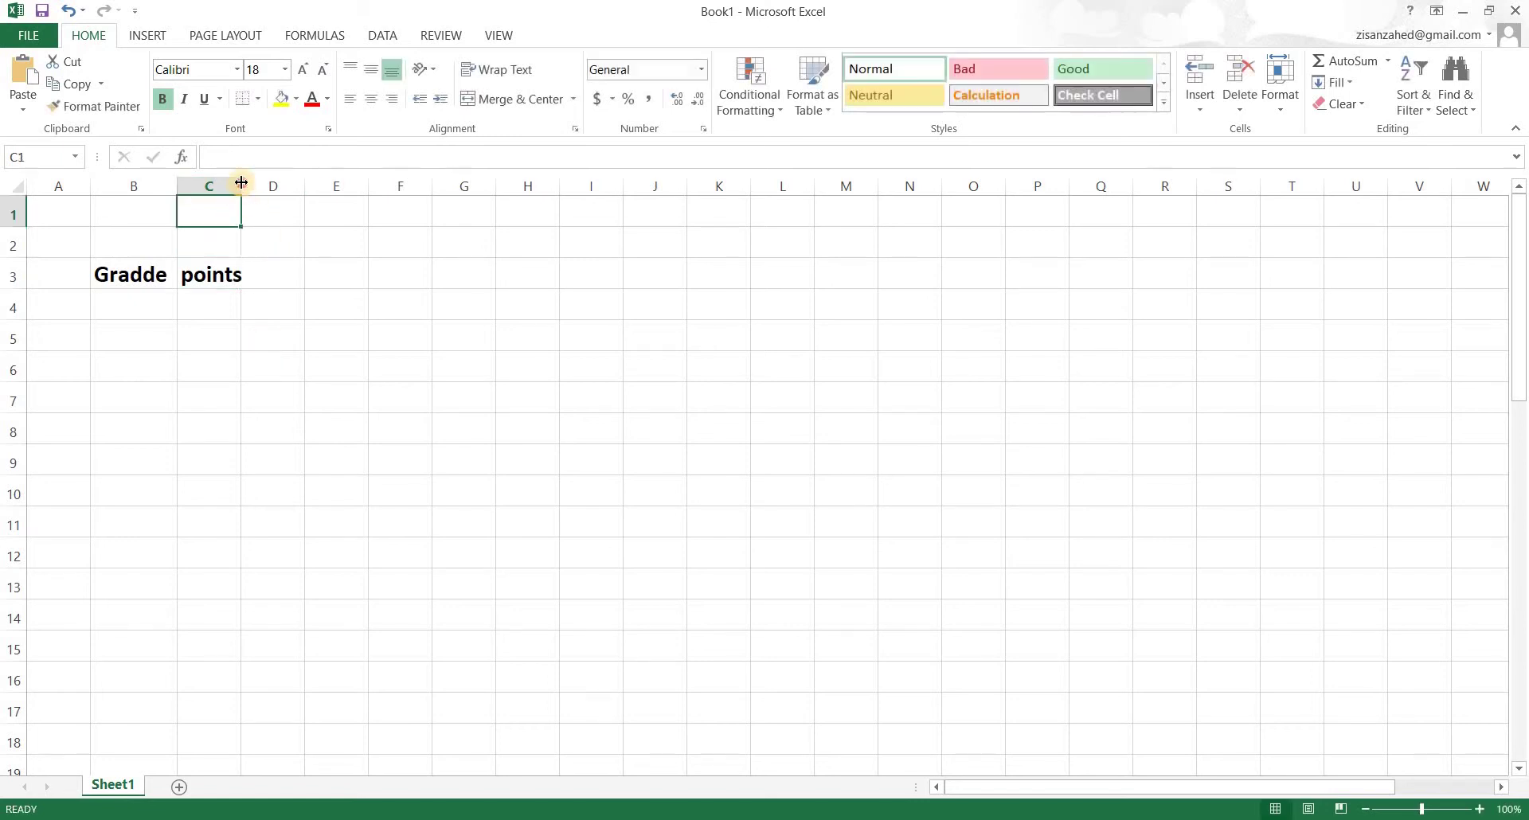
left_click_drag(241, 185, 248, 186)
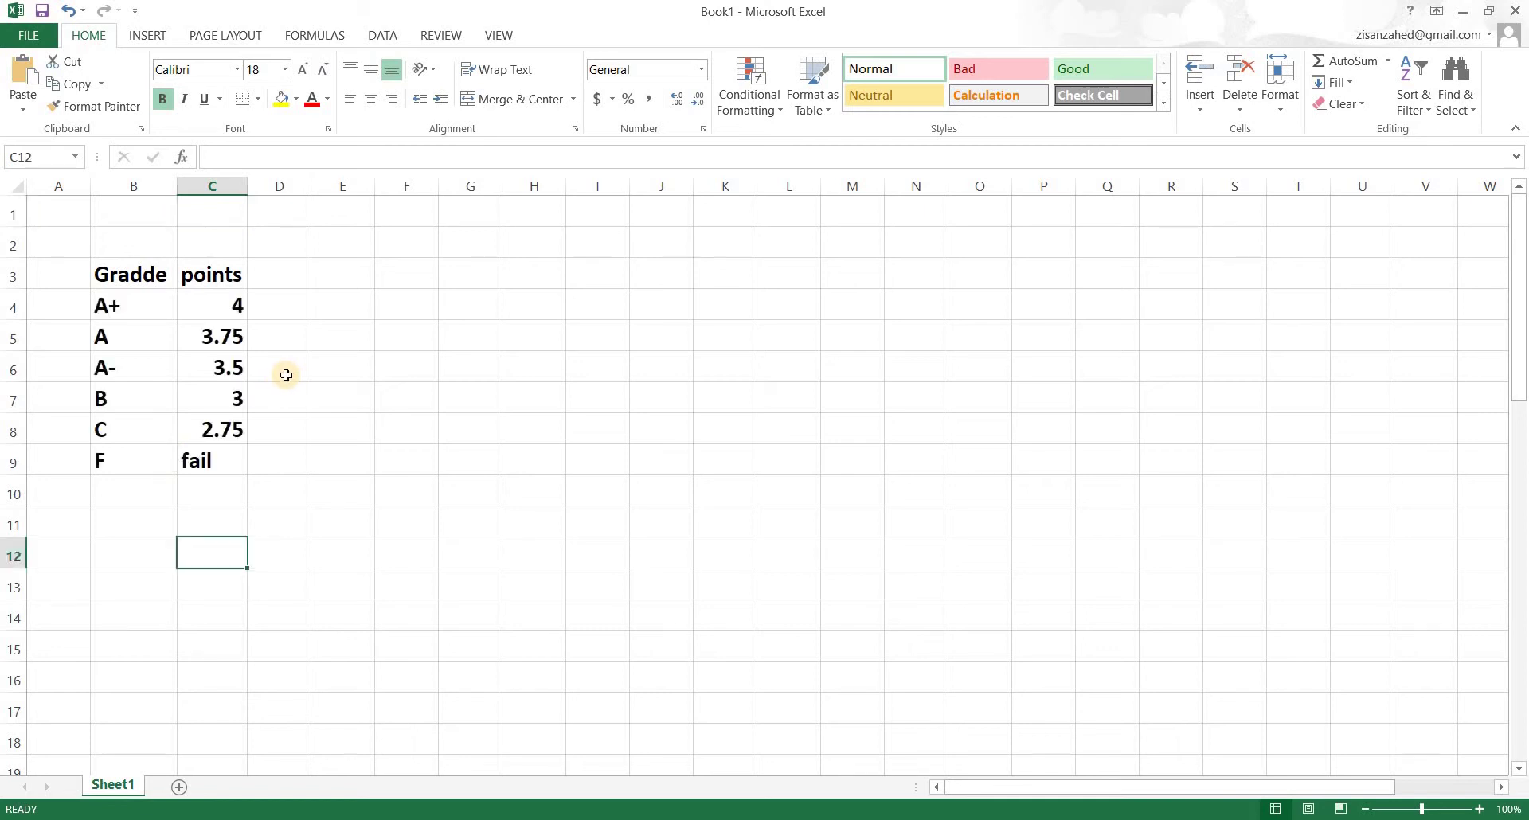
Fill grades A+, A, A-, B, C with points 4, 3.75, 3.5, 3, 2.75, using Tab and Enter
left_click(337, 294)
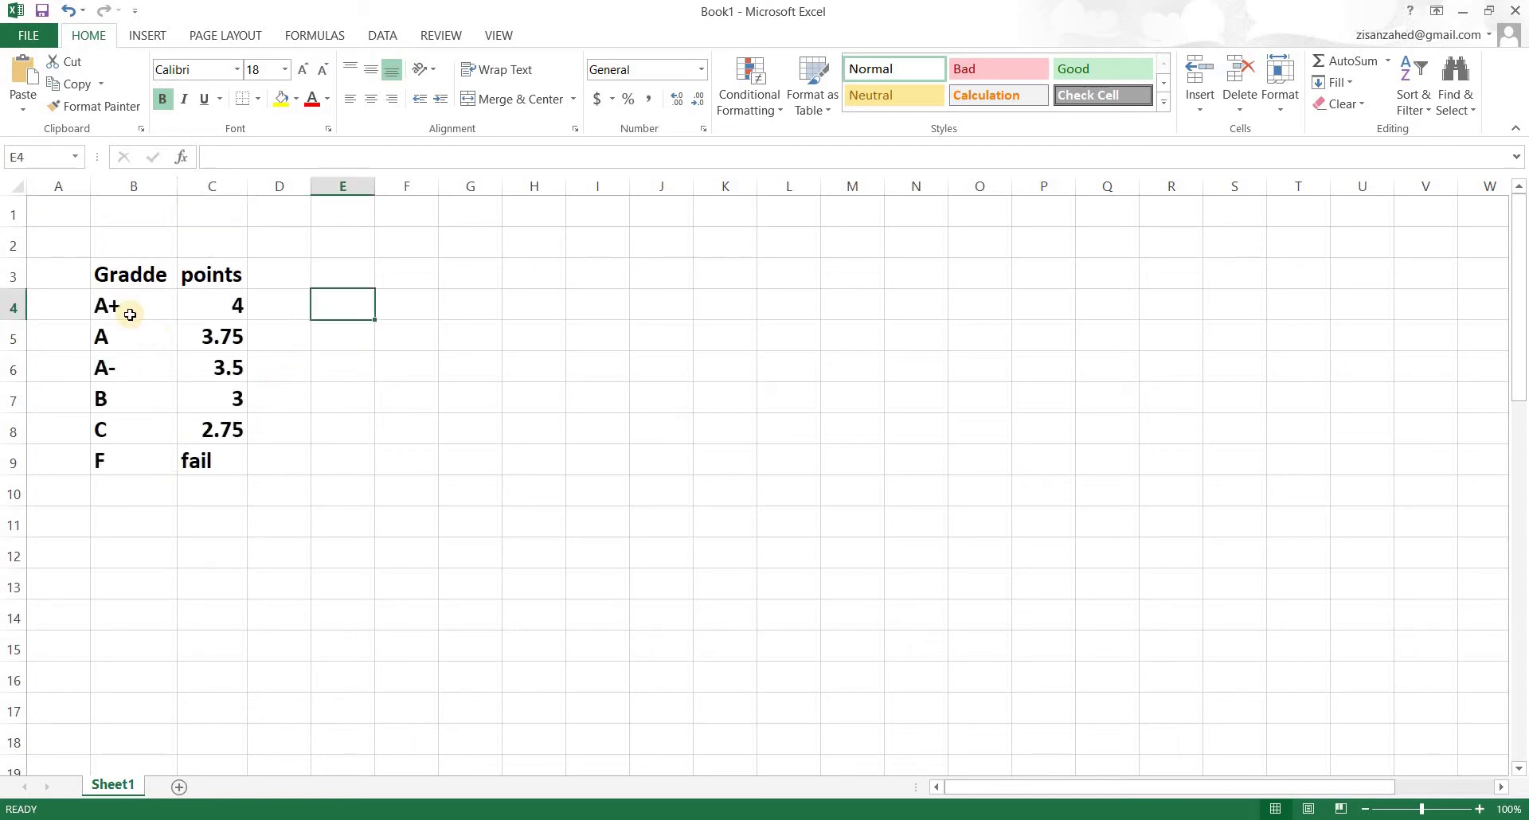
left_click(142, 309)
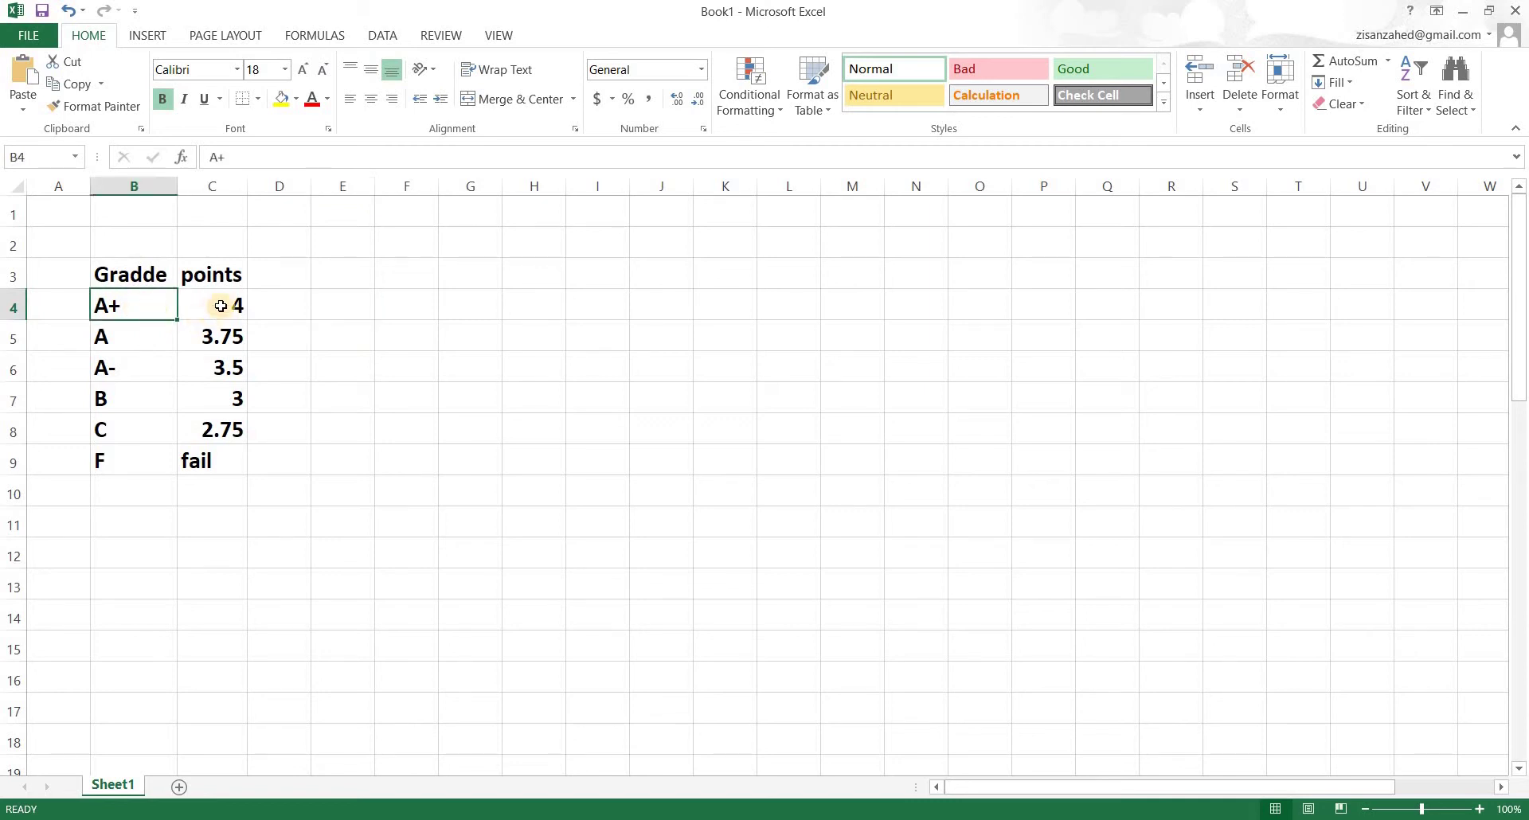
key("Tab")
key("Return")
key("Tab")
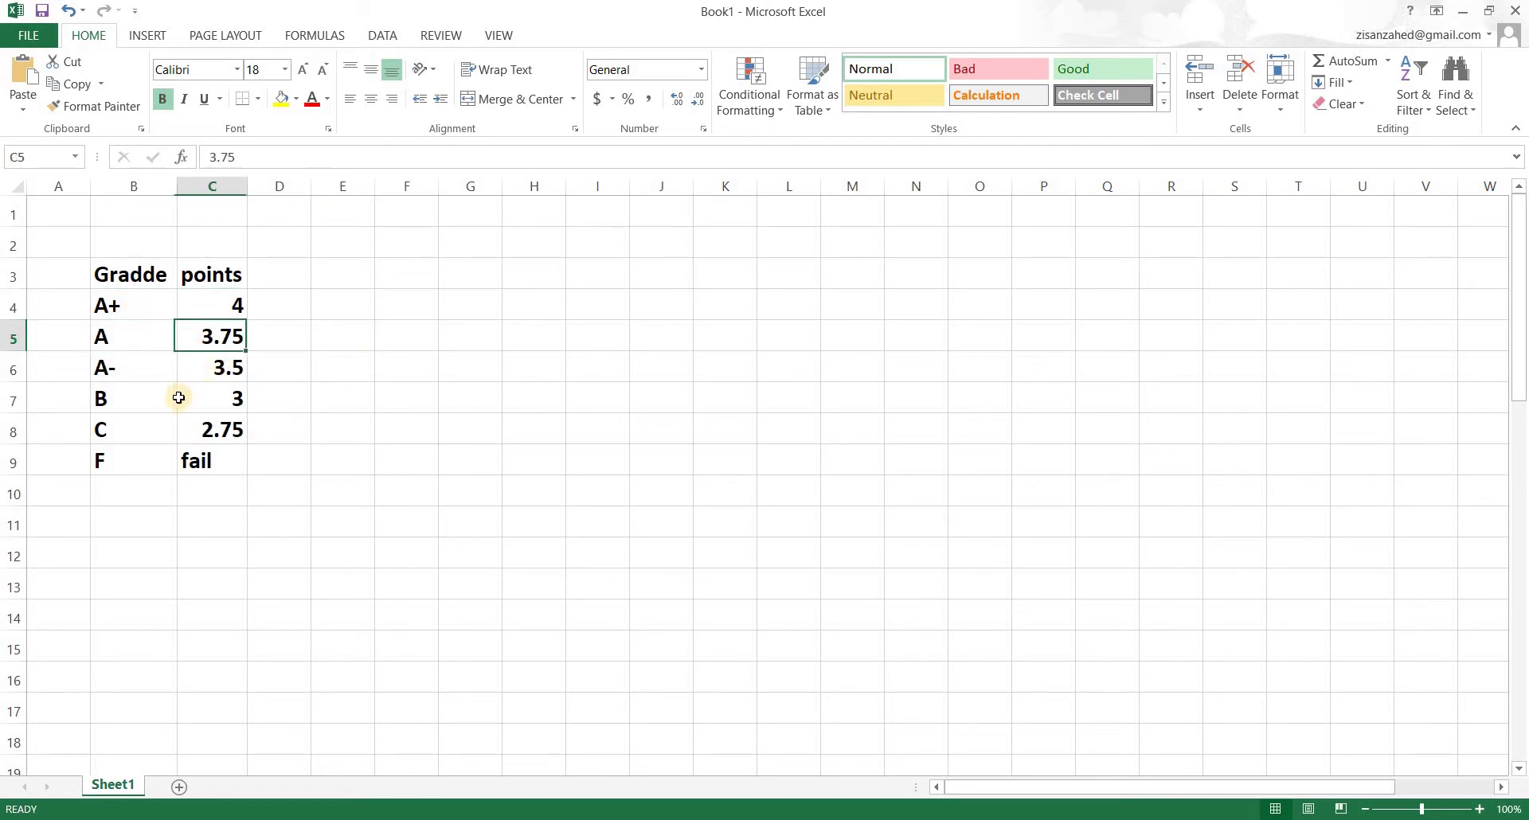
key("Return")
key("Tab")
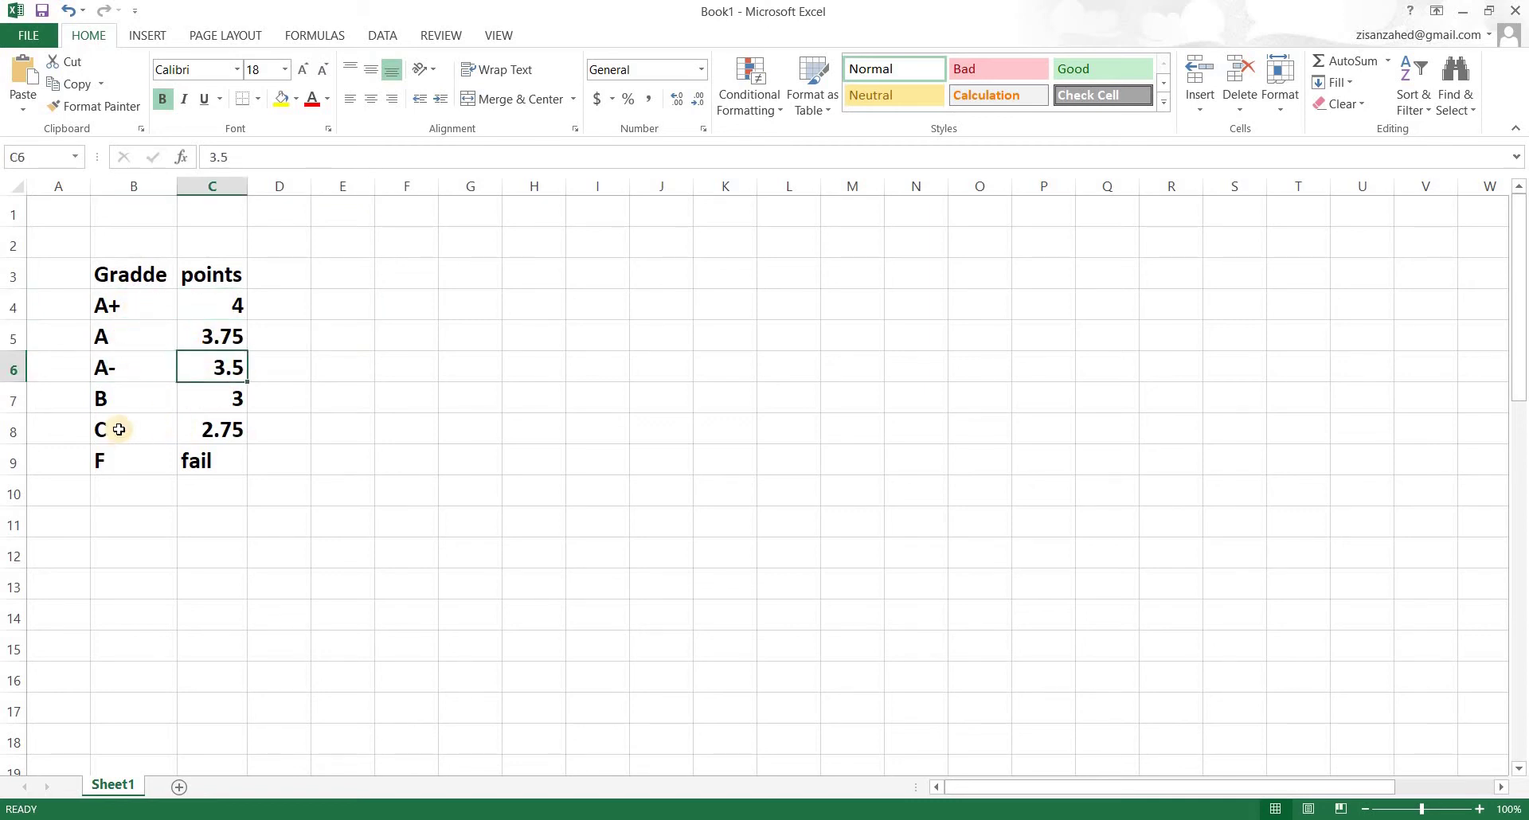
key("Return")
key("Tab")
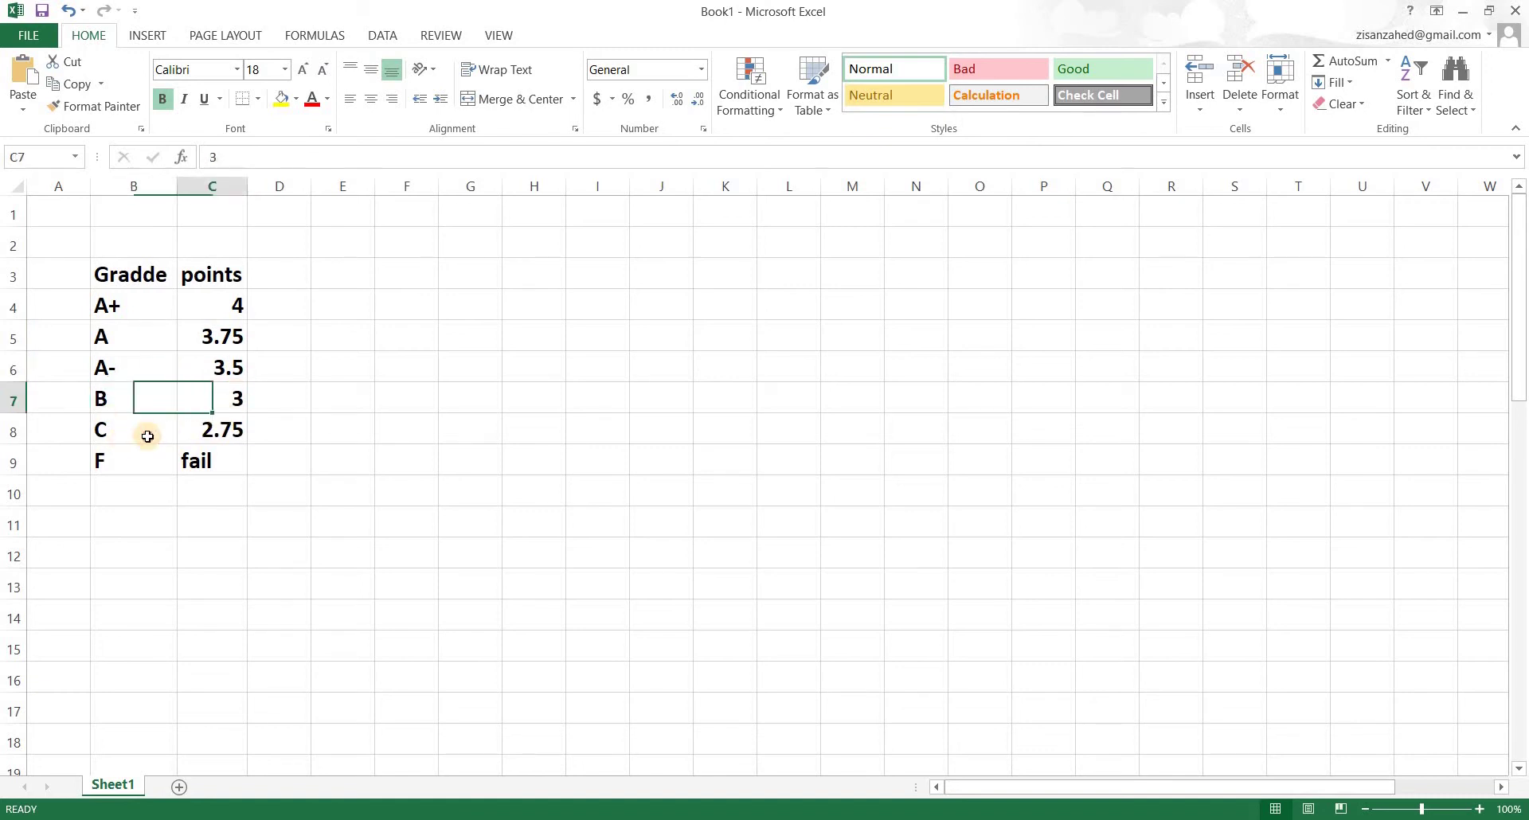
key("Return")
key("Tab")
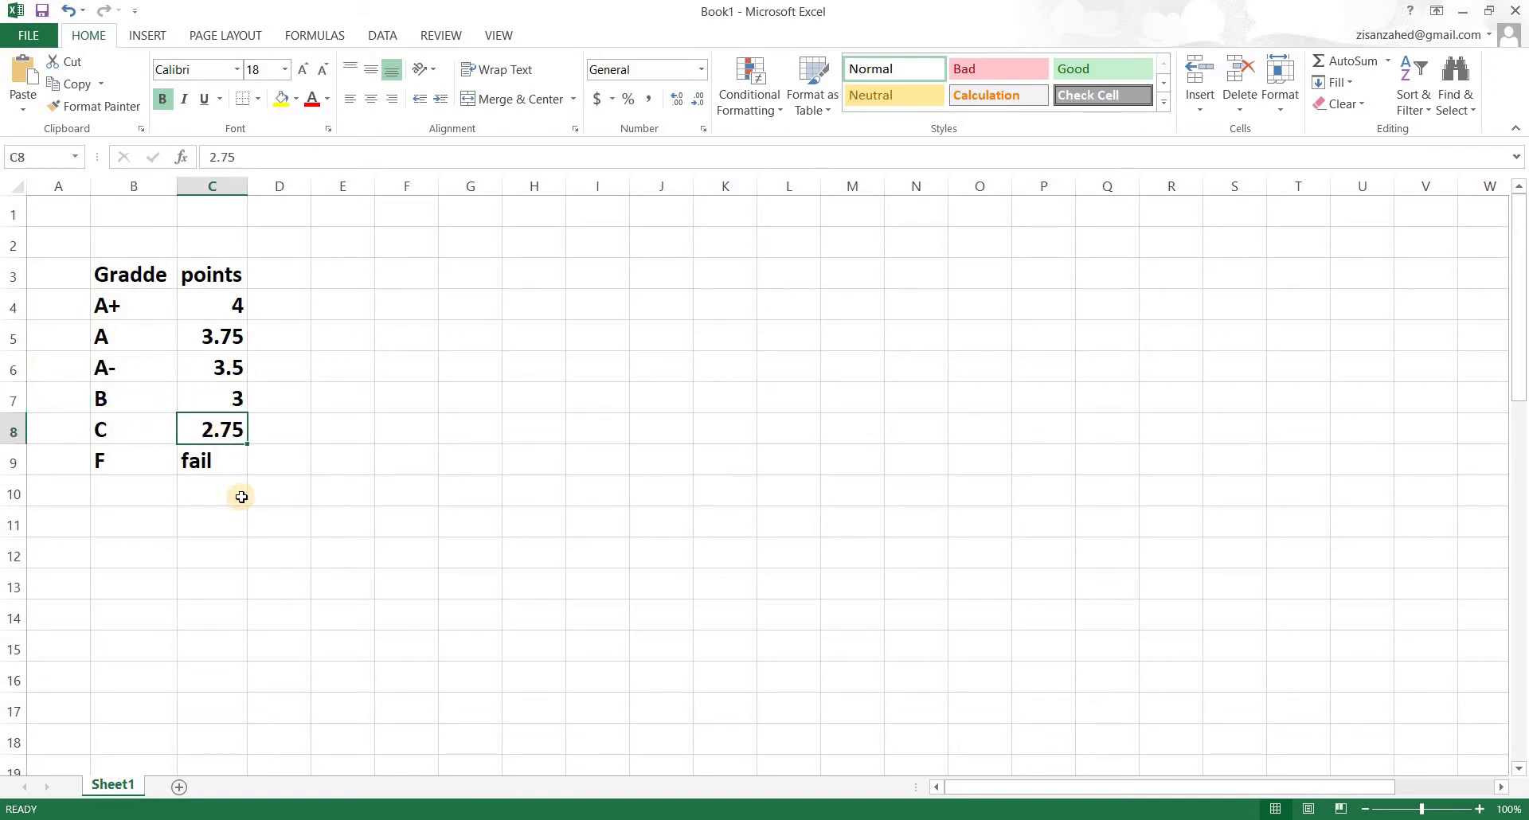
Review the points values from C4 downward, then deselect the grade table
left_click(236, 315)
key("Down")
key("Down")
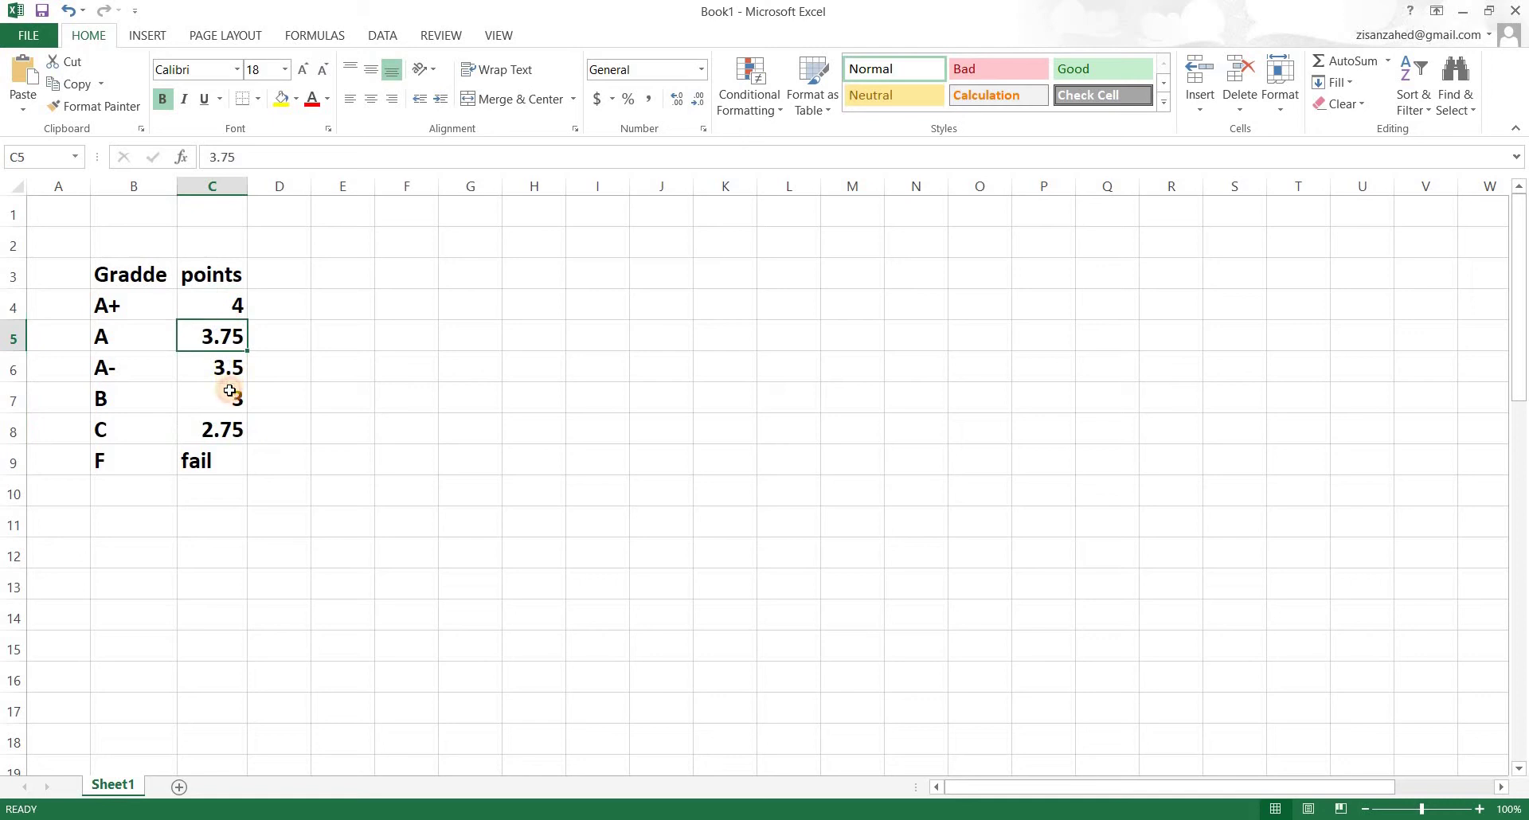
key("Down")
key("Down")
left_click(398, 490)
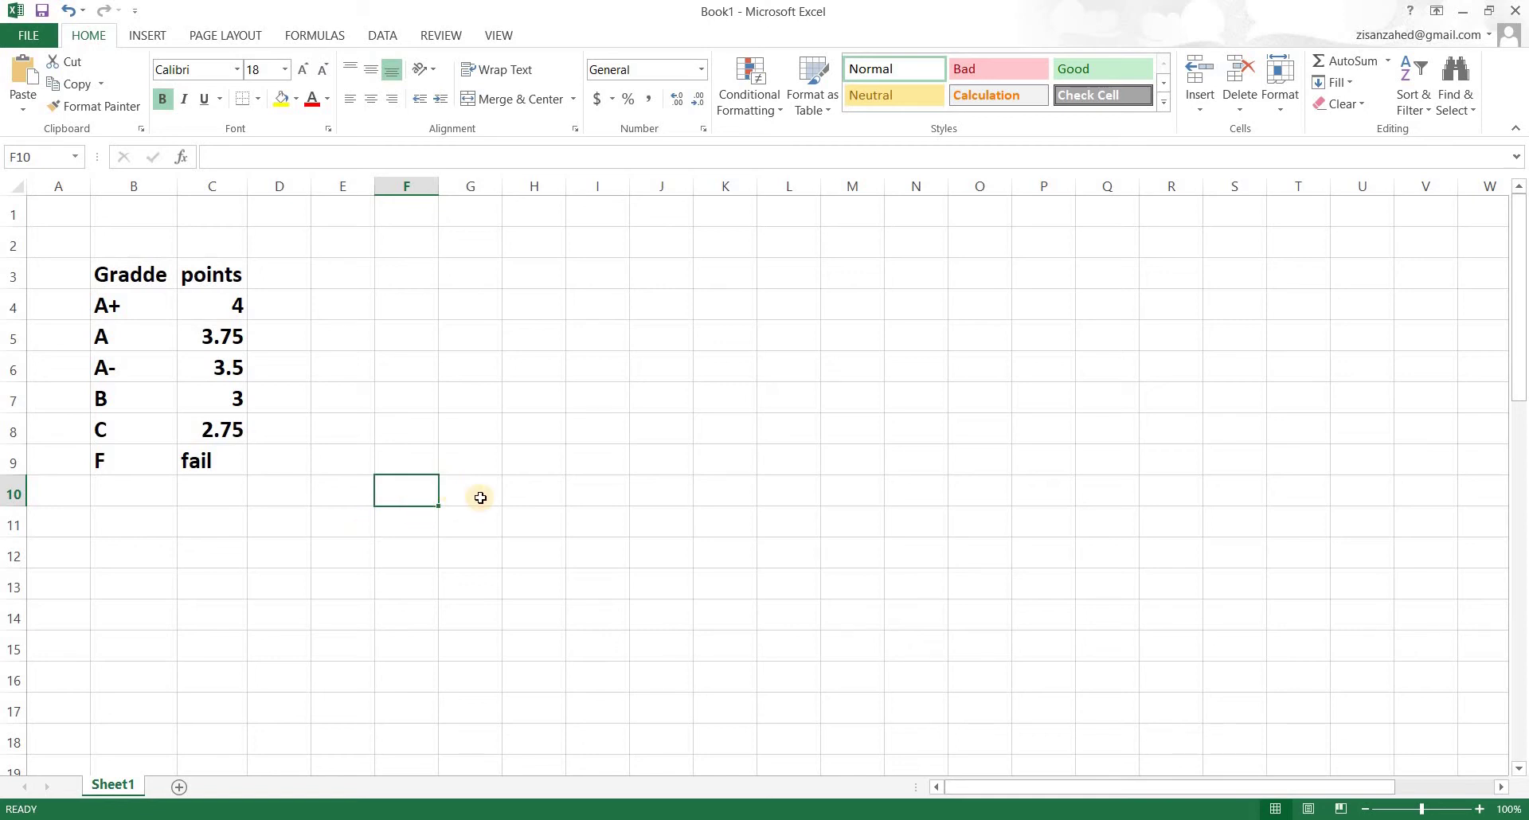
Add headings 'Grade' in I5 and 'Credits' in J5, widening columns I and J
left_click(602, 332)
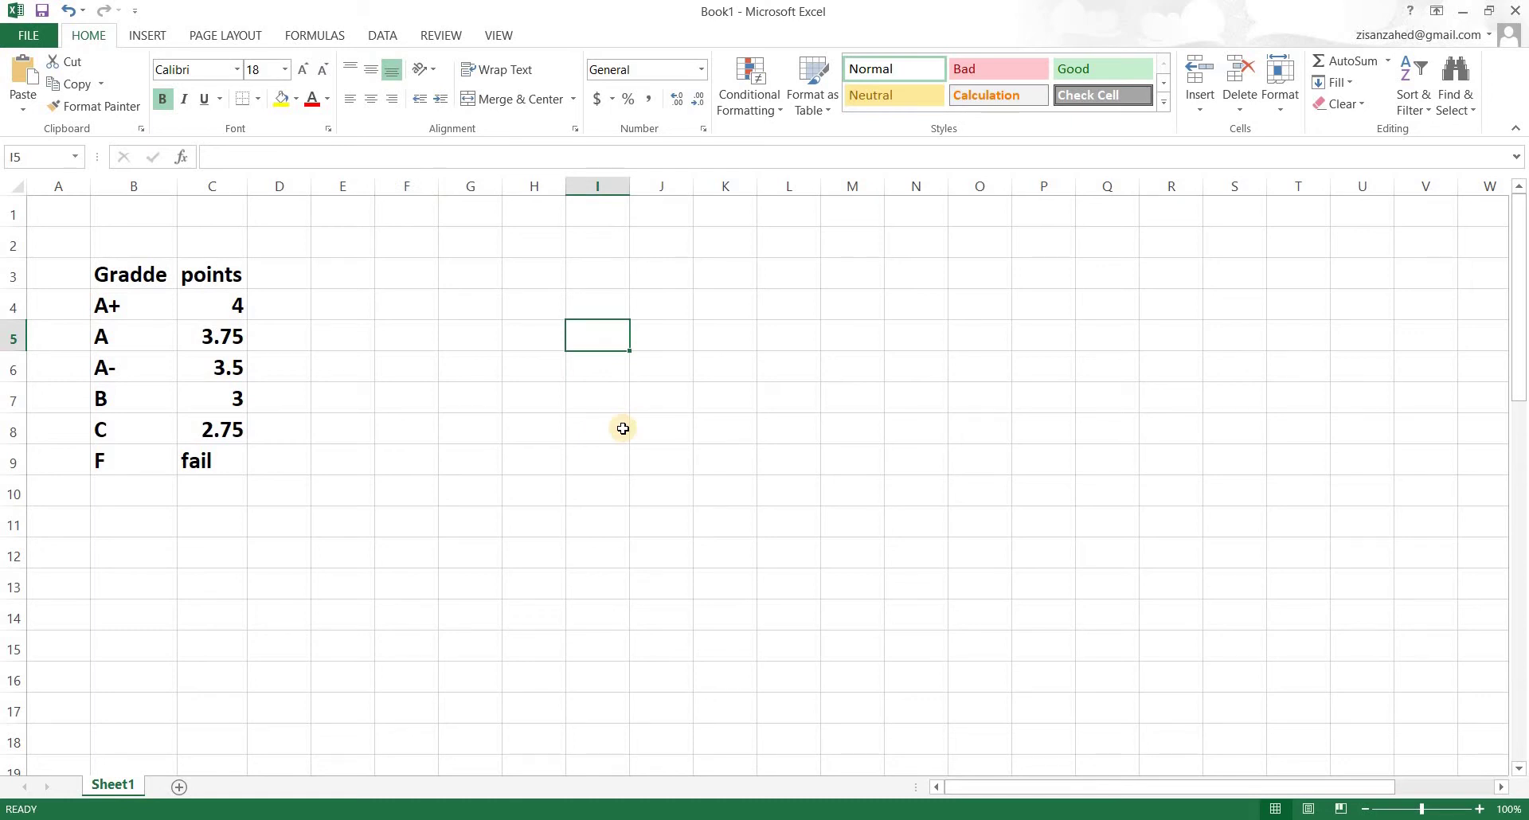
type("Grade")
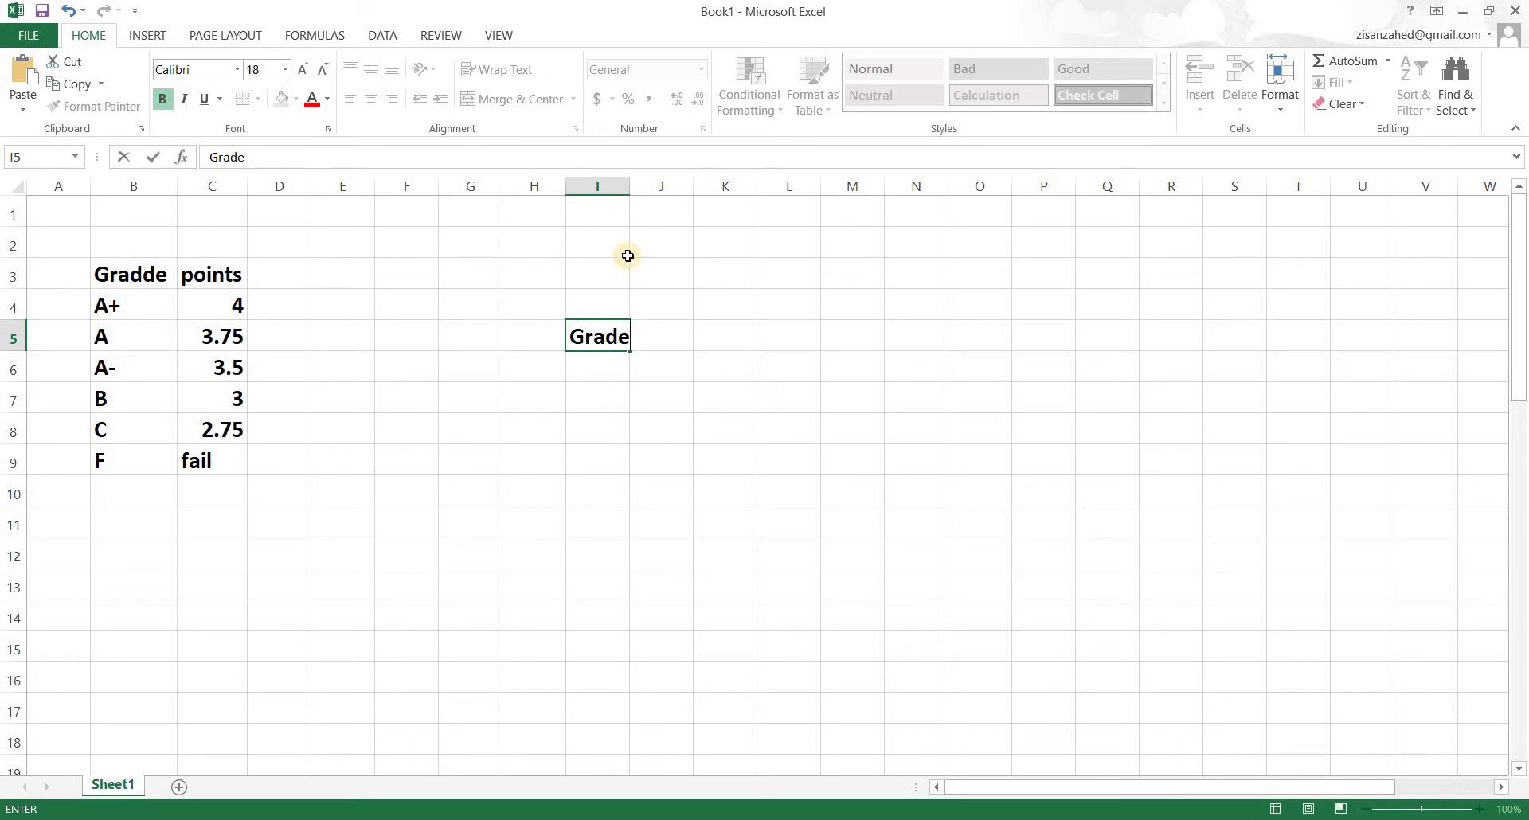
left_click(634, 200)
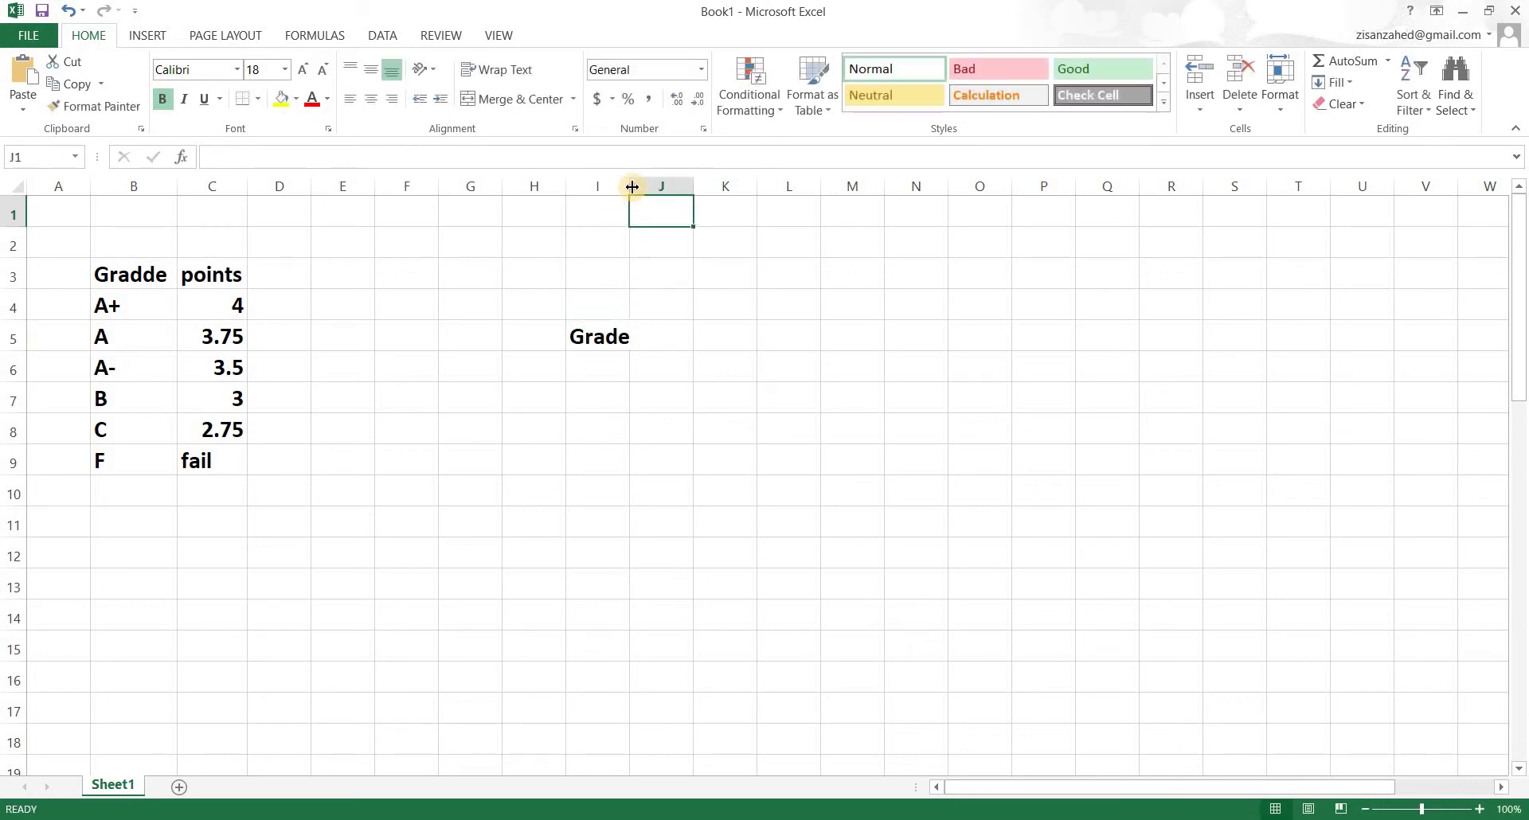
left_click_drag(630, 186, 646, 185)
key("Down")
key("Down")
key("Down")
key("Down")
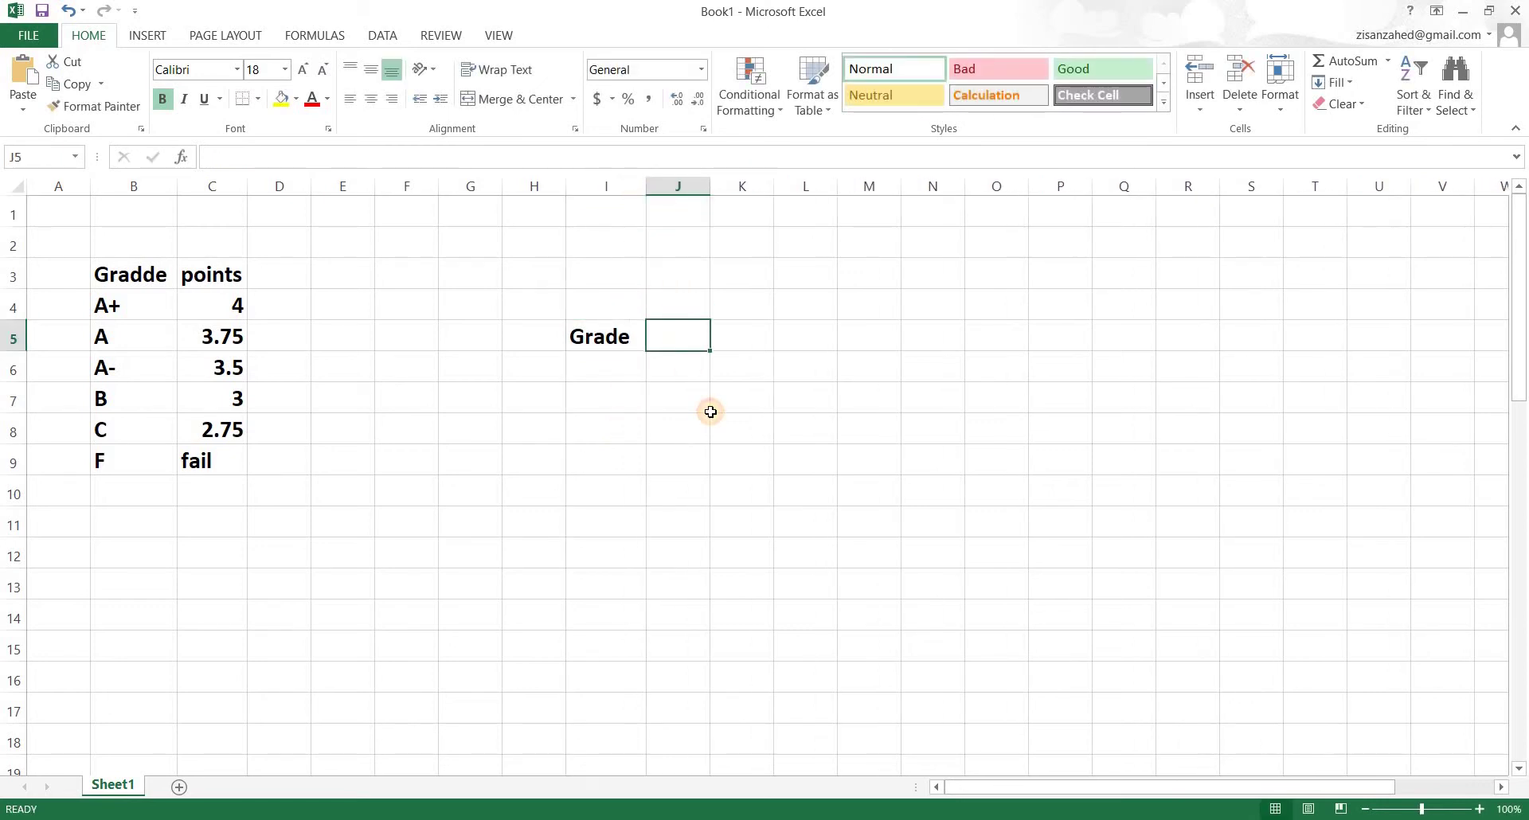
type("C")
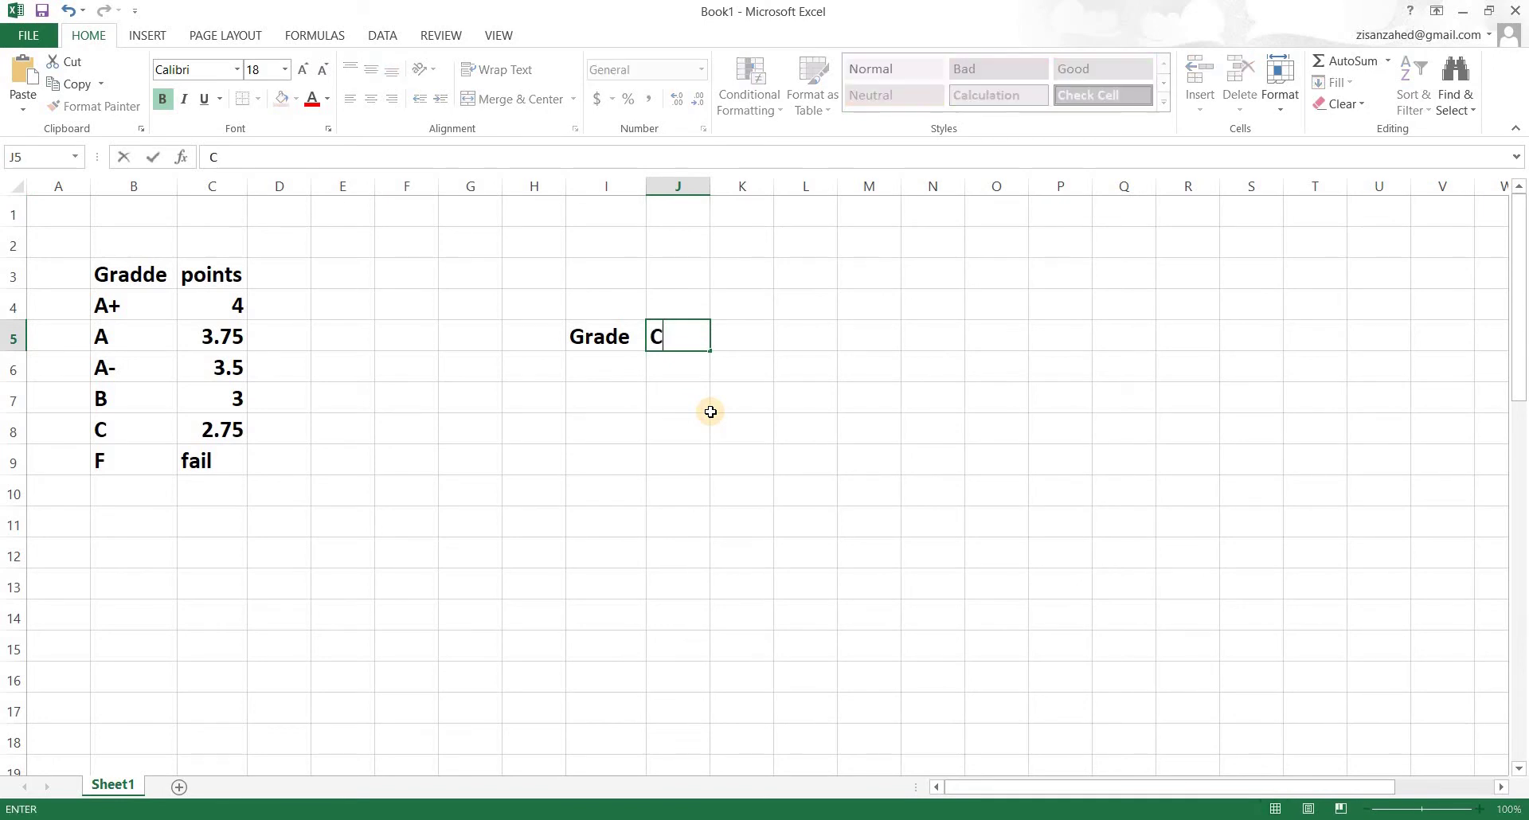
type("redits")
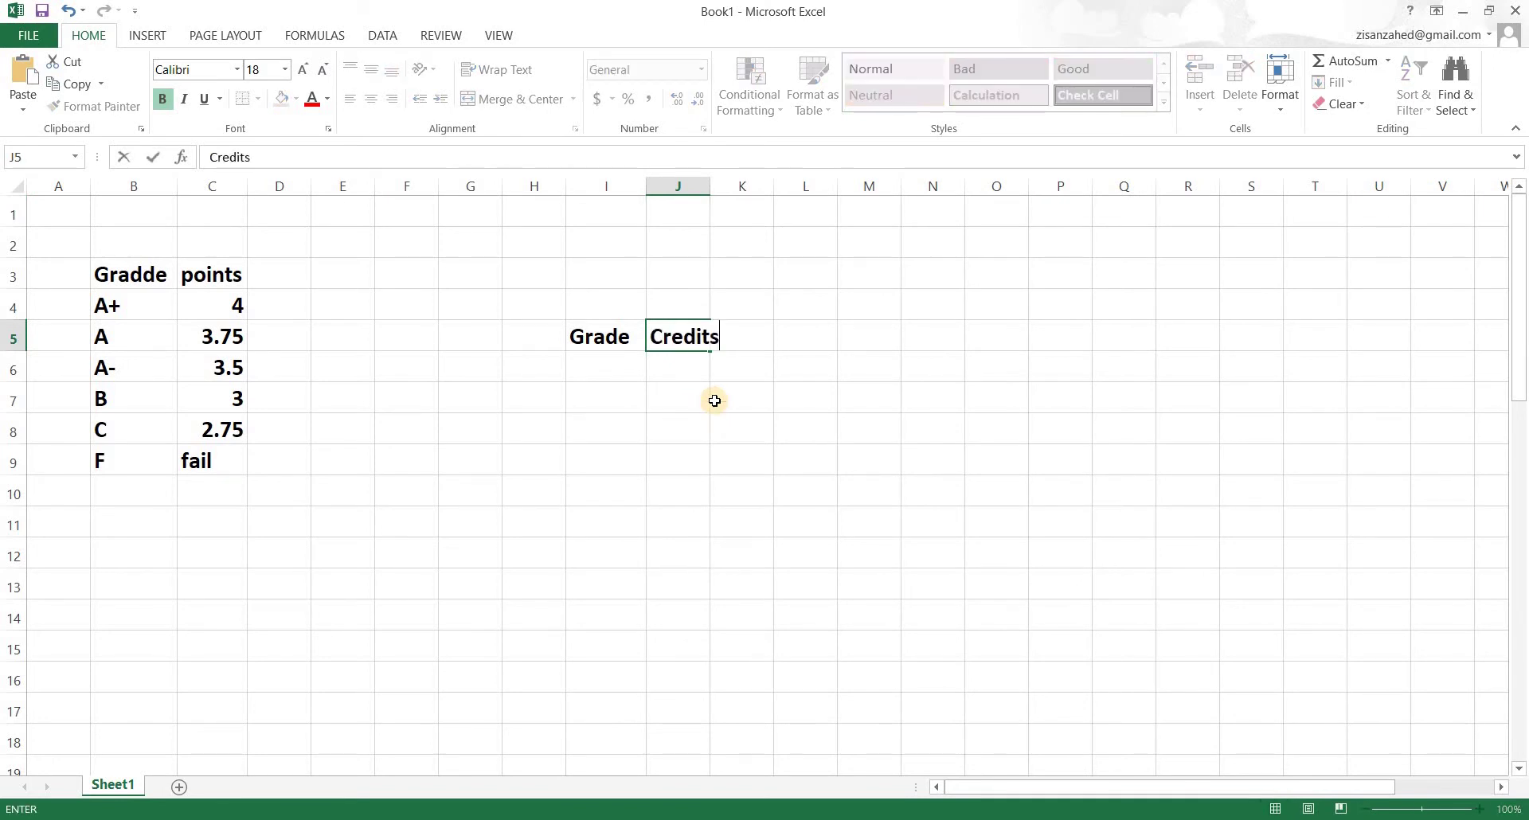
left_click(718, 239)
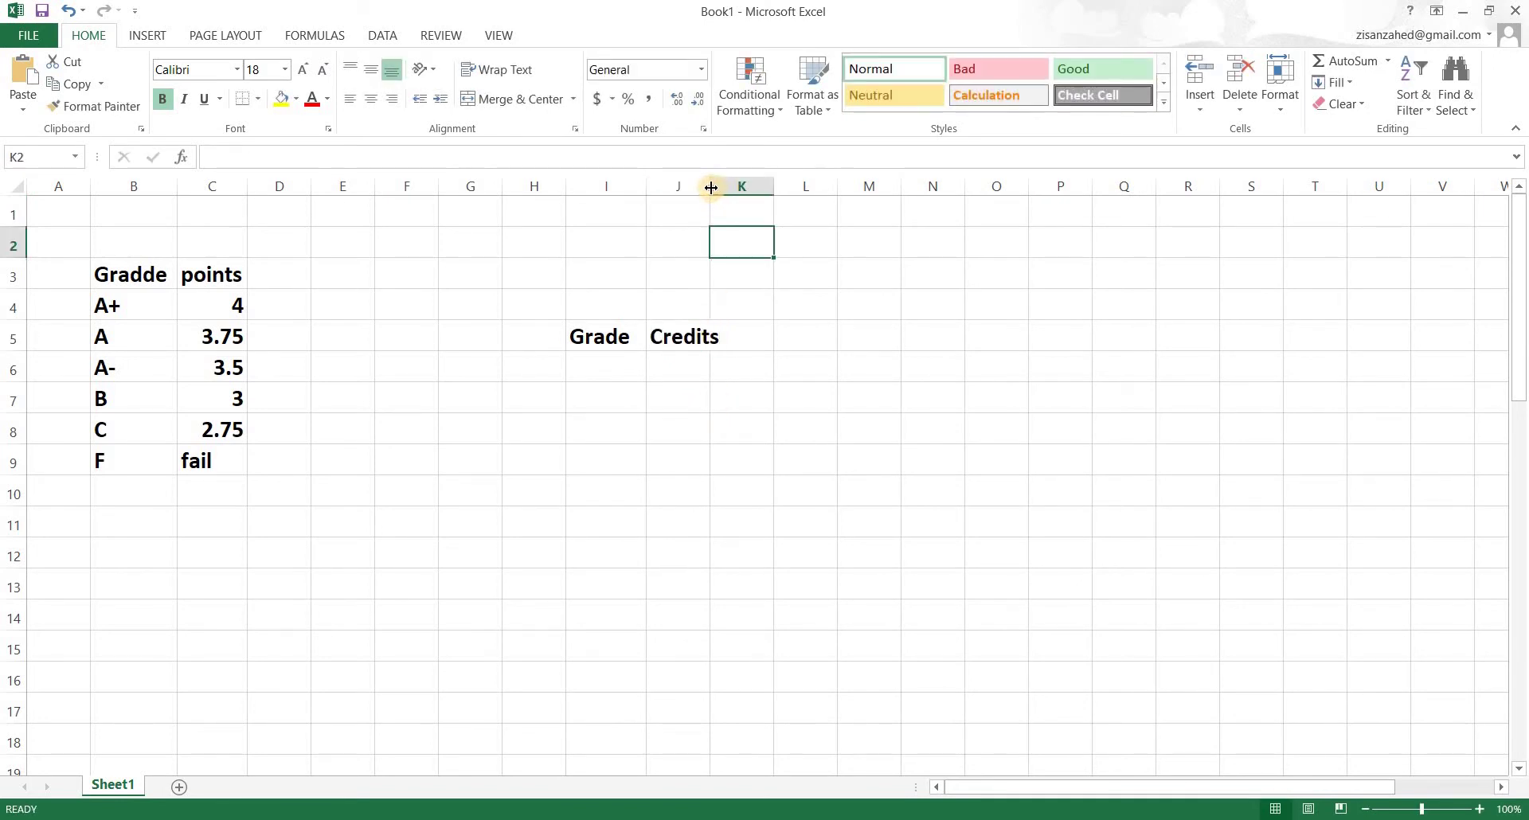
left_click_drag(715, 188, 736, 188)
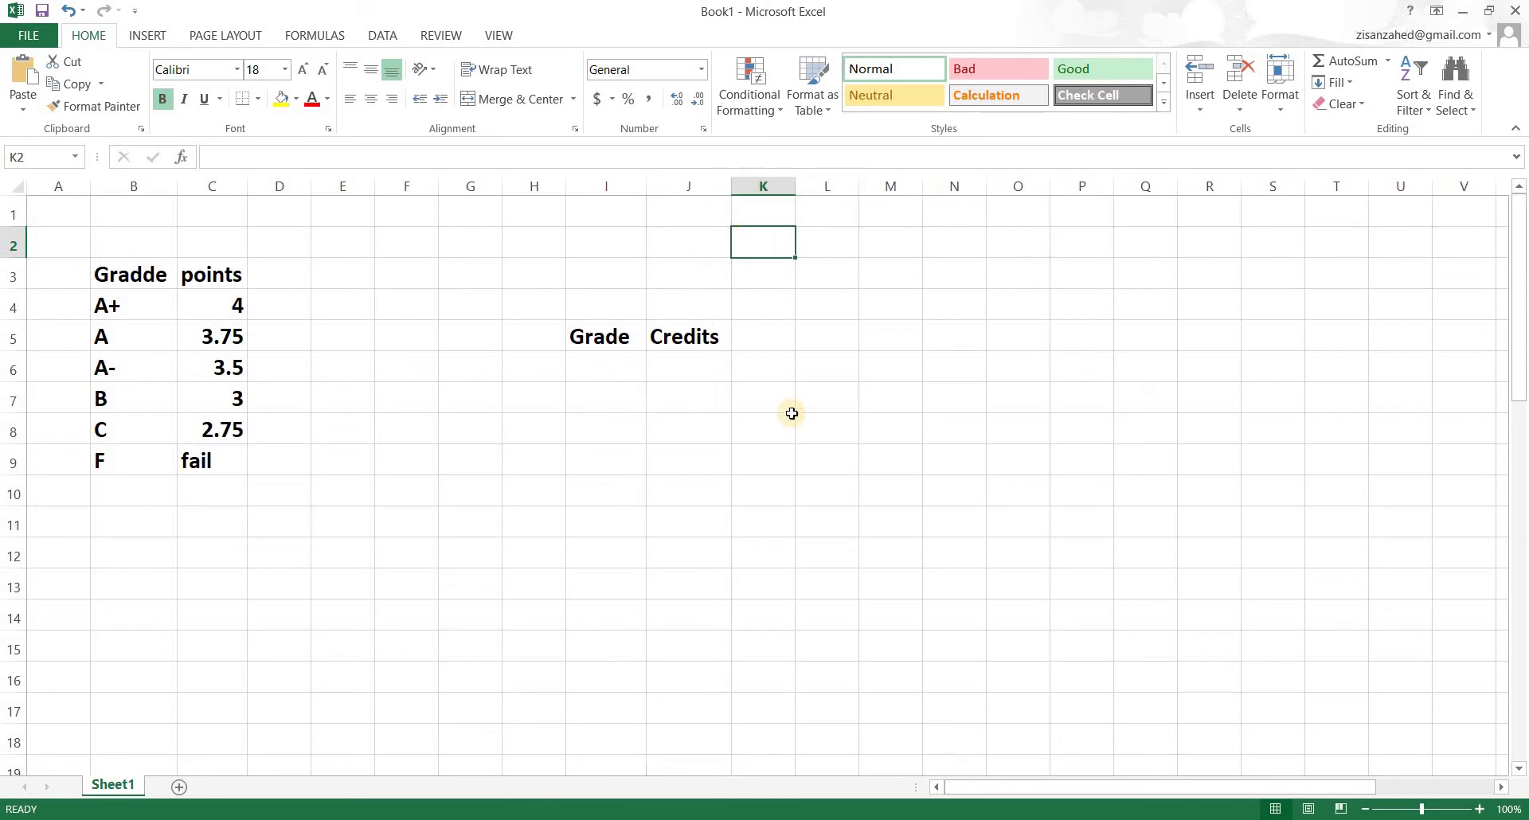
Add headings 'Max garde' in L5 and 'Credits' in M5, widening columns L and M
left_click(825, 334)
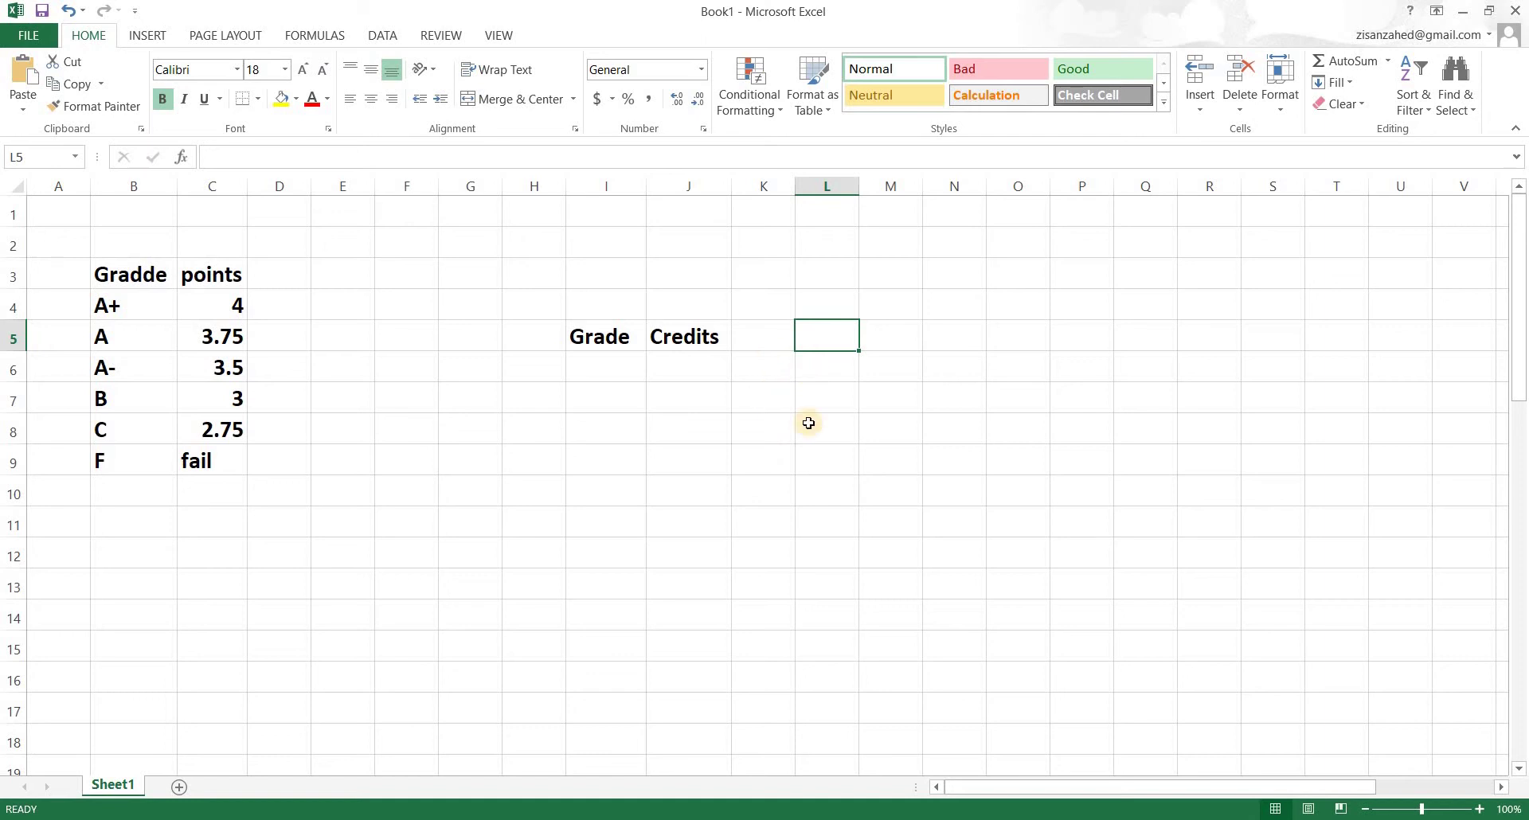
type("Max garde")
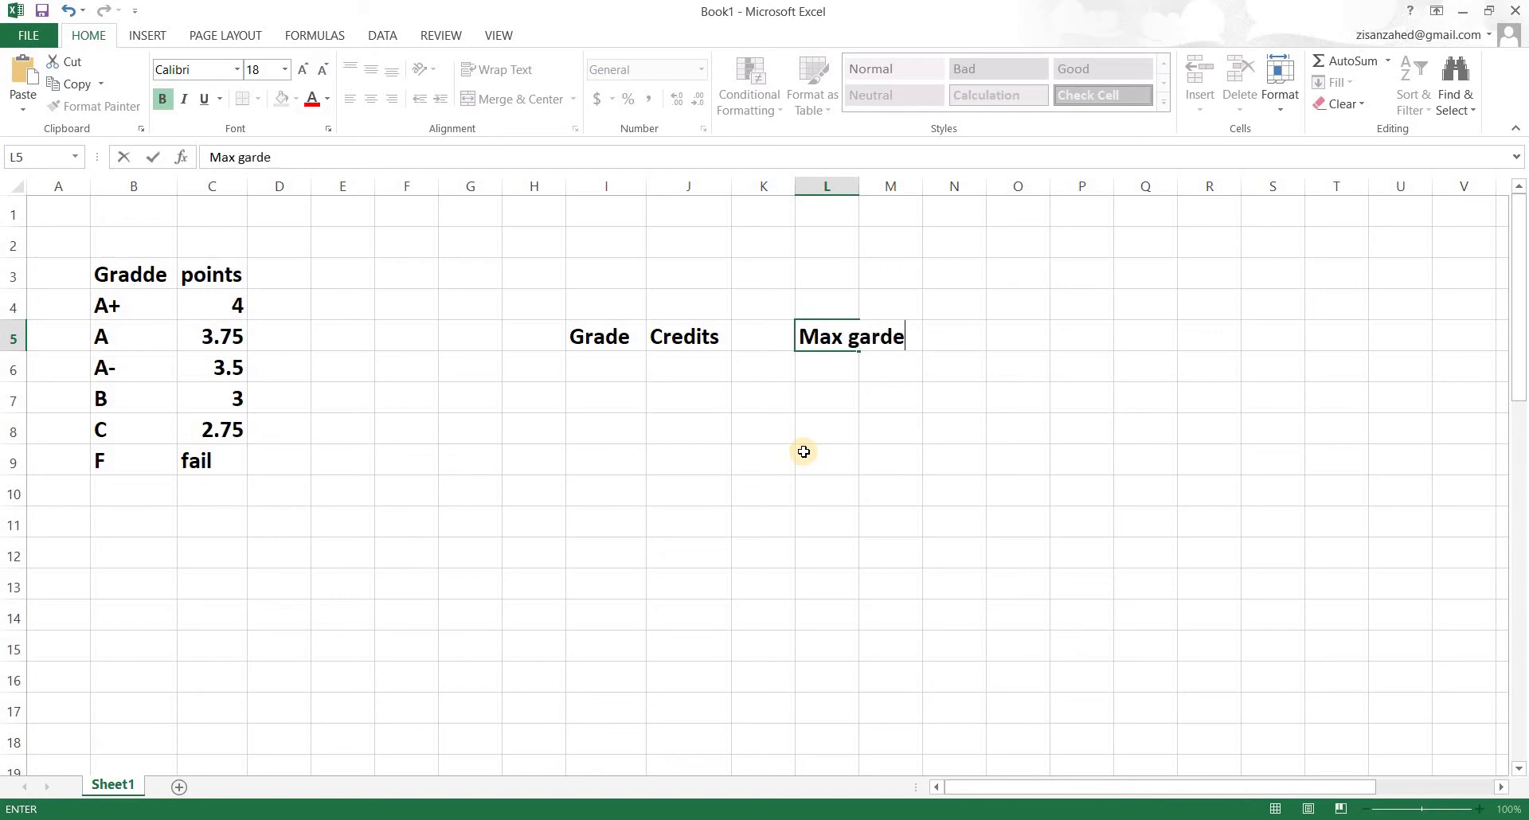
left_click(874, 238)
left_click_drag(859, 188, 917, 192)
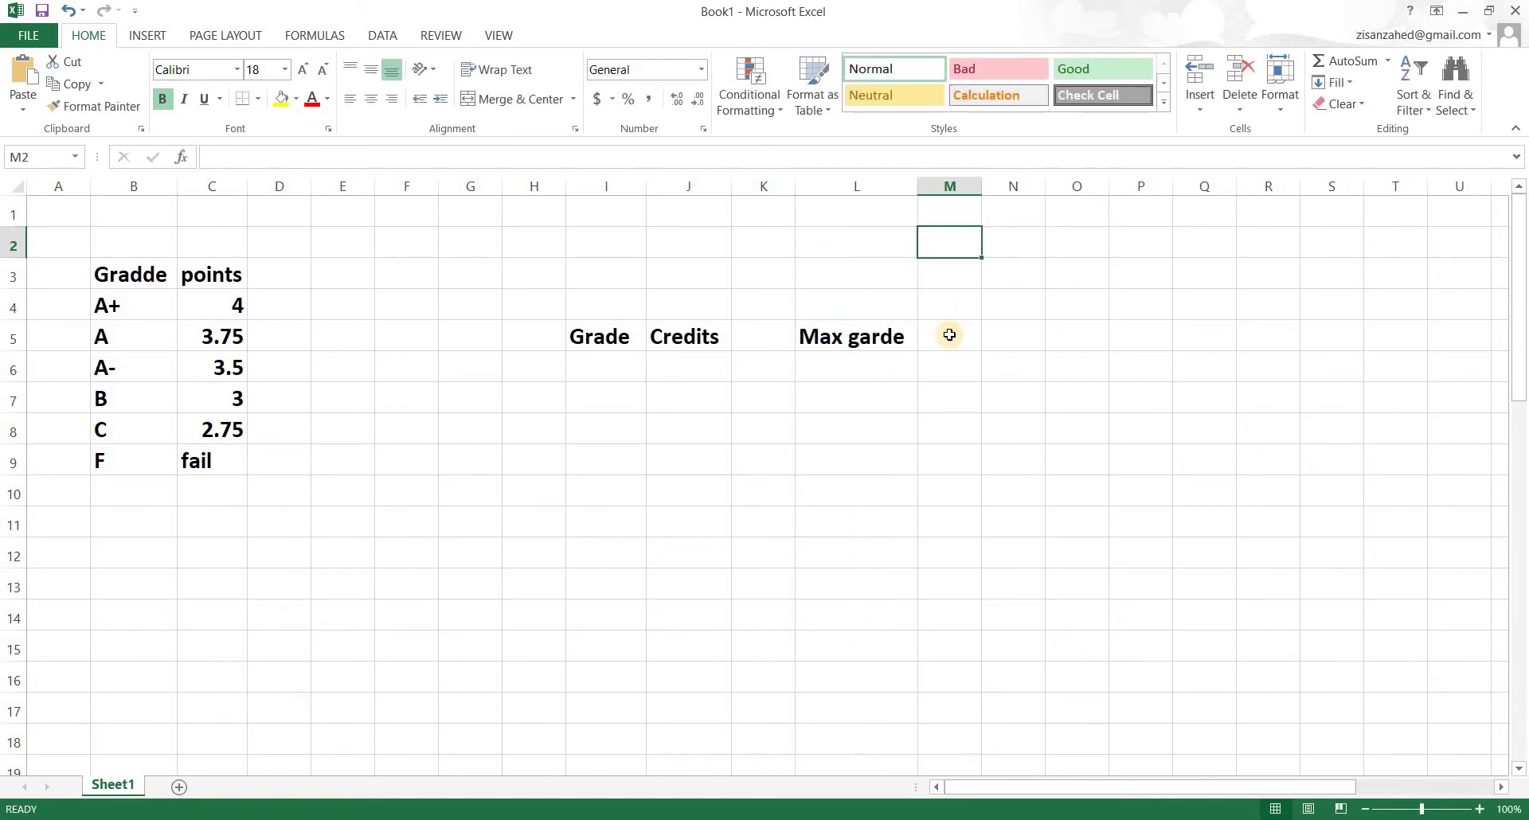
key("Down")
key("Down")
key("Down")
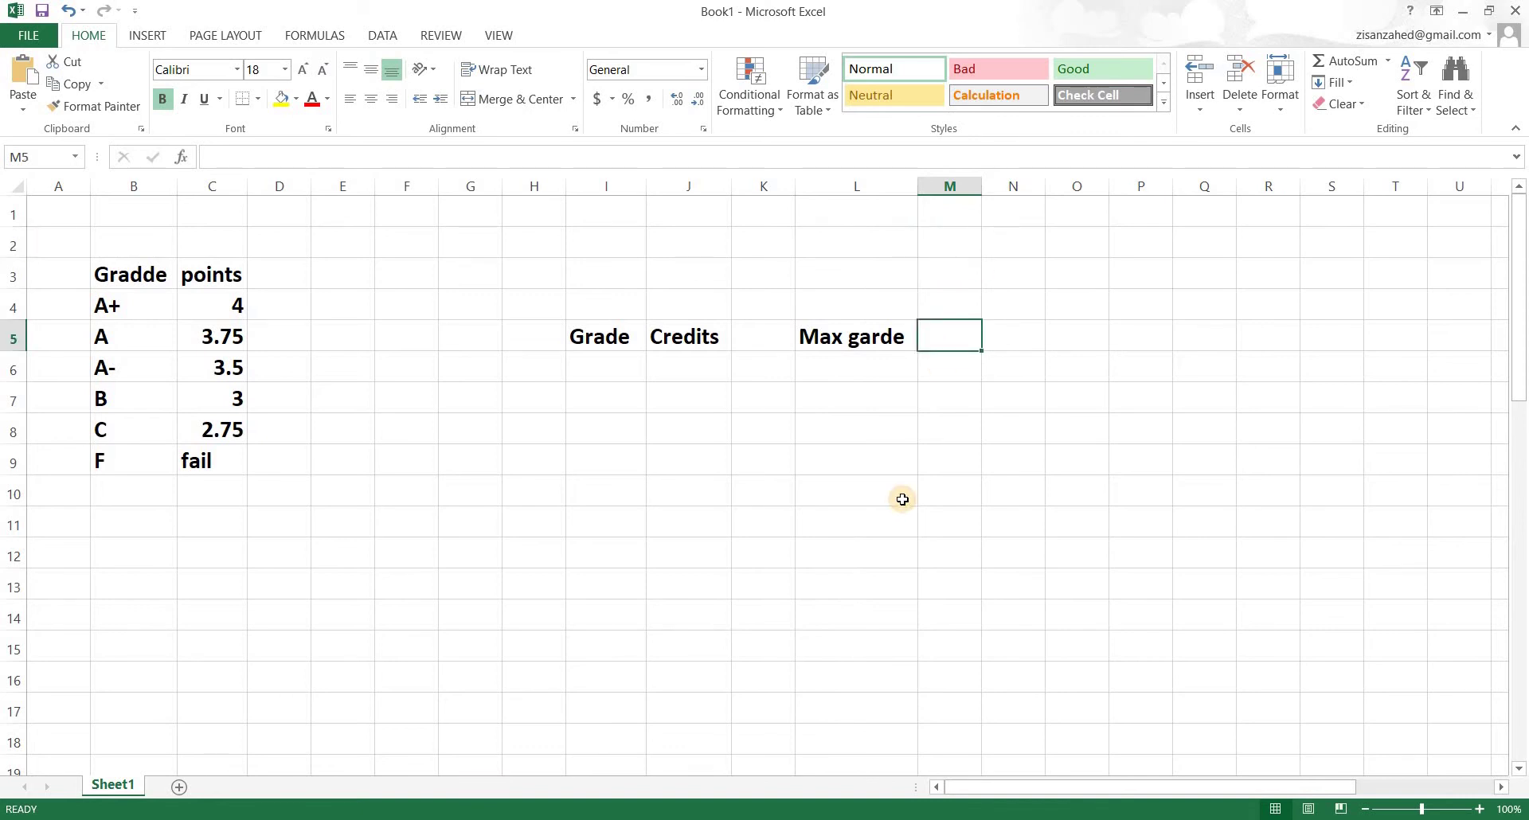
type("Credits")
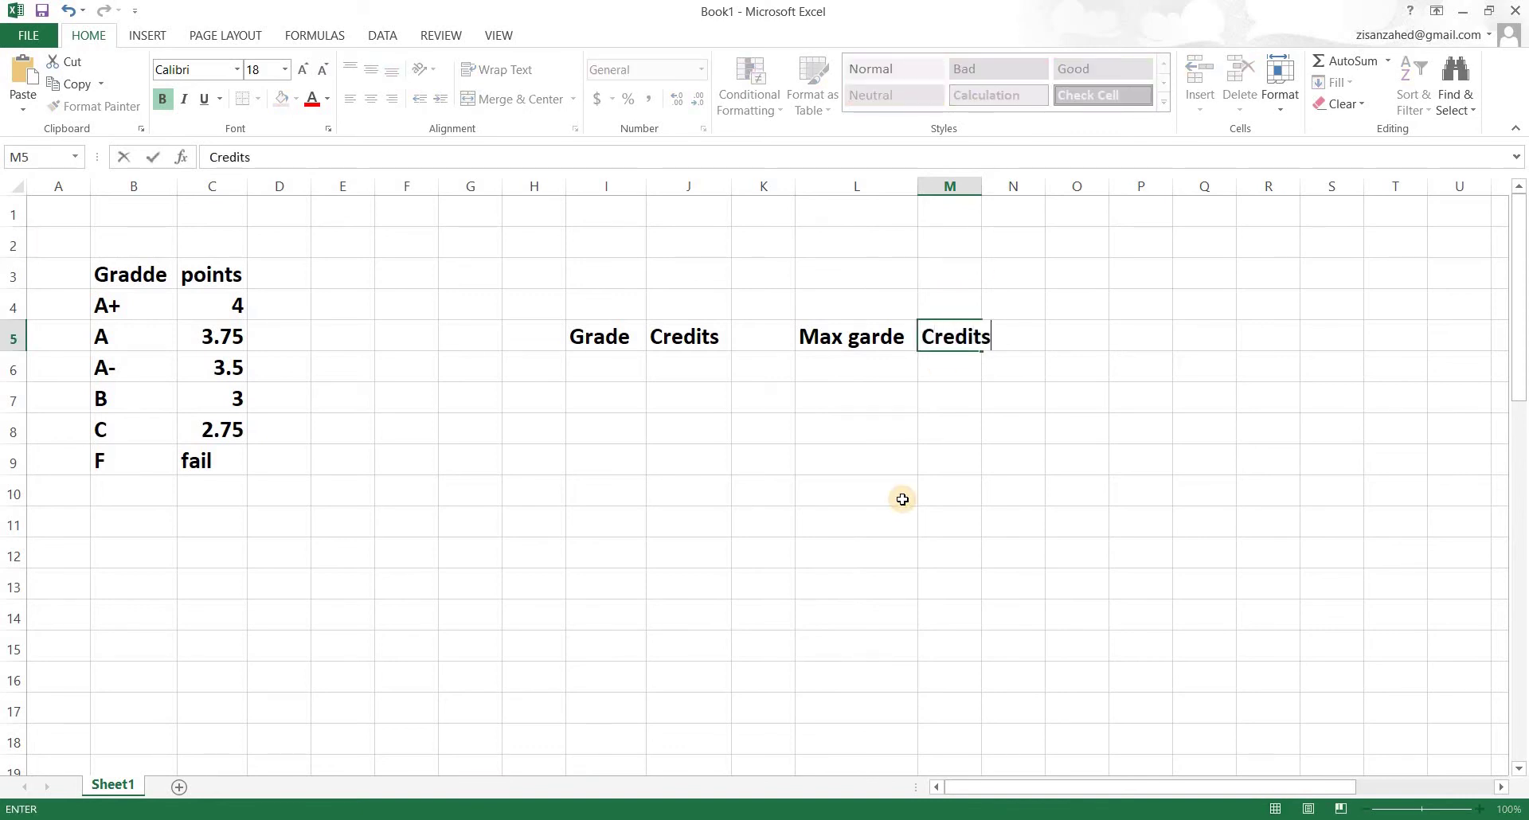
left_click(903, 499)
left_click_drag(980, 185, 1008, 184)
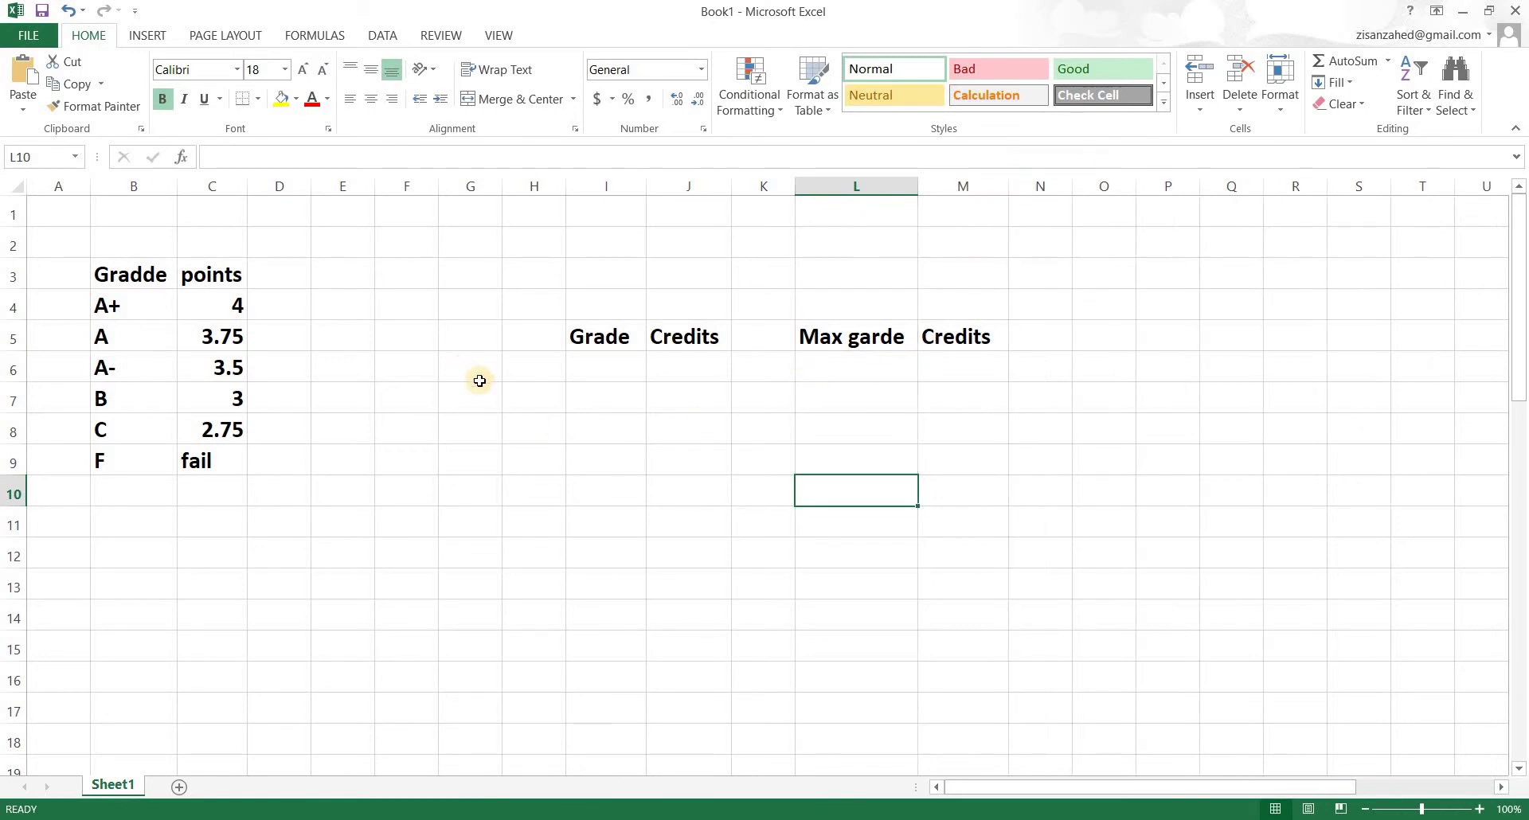
Enter the 'Sl no.' header and move it into cell G5
left_click(514, 335)
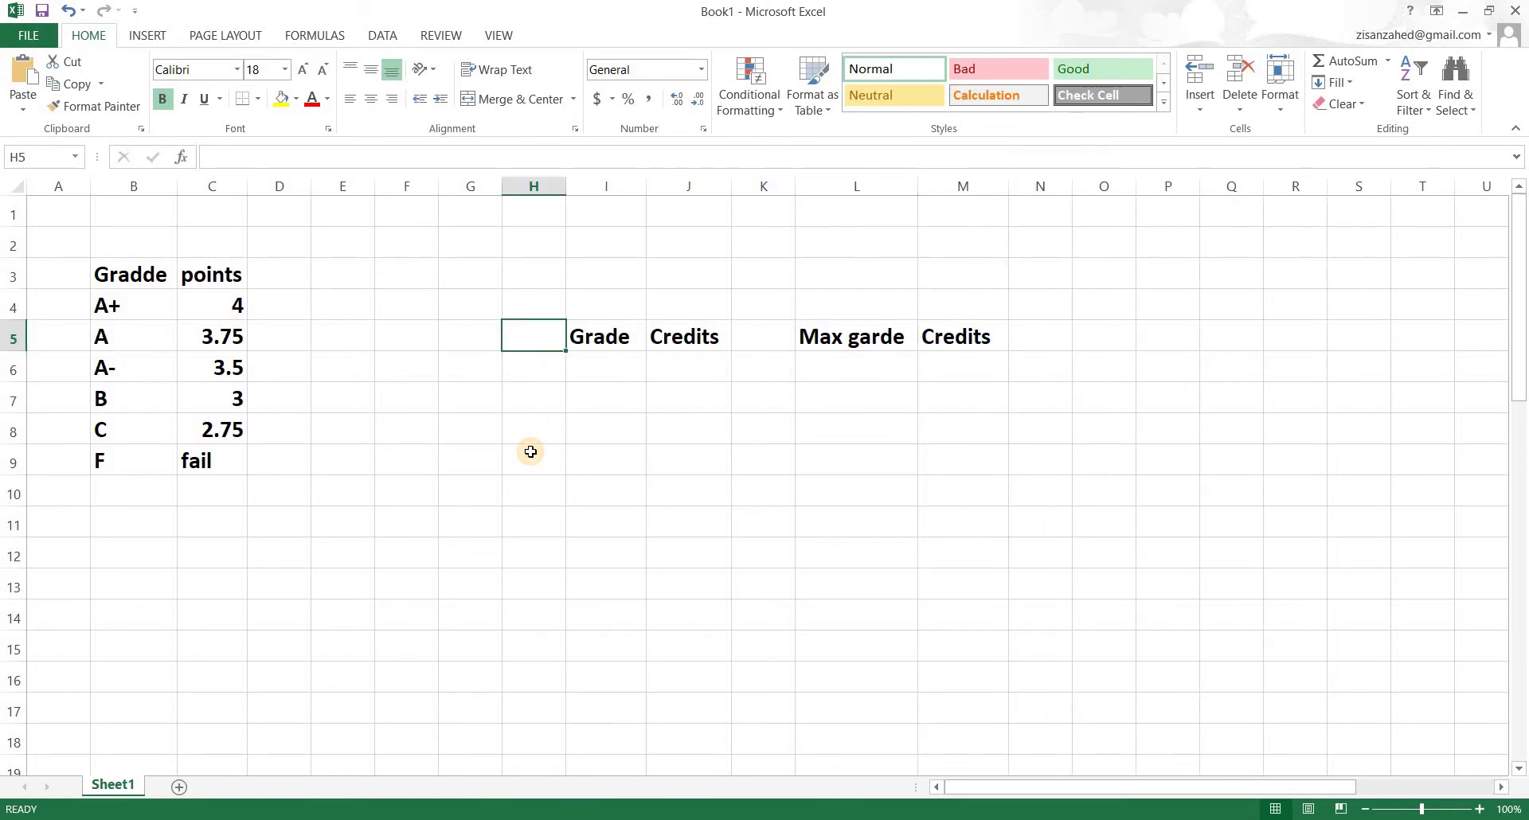
type("Sl n")
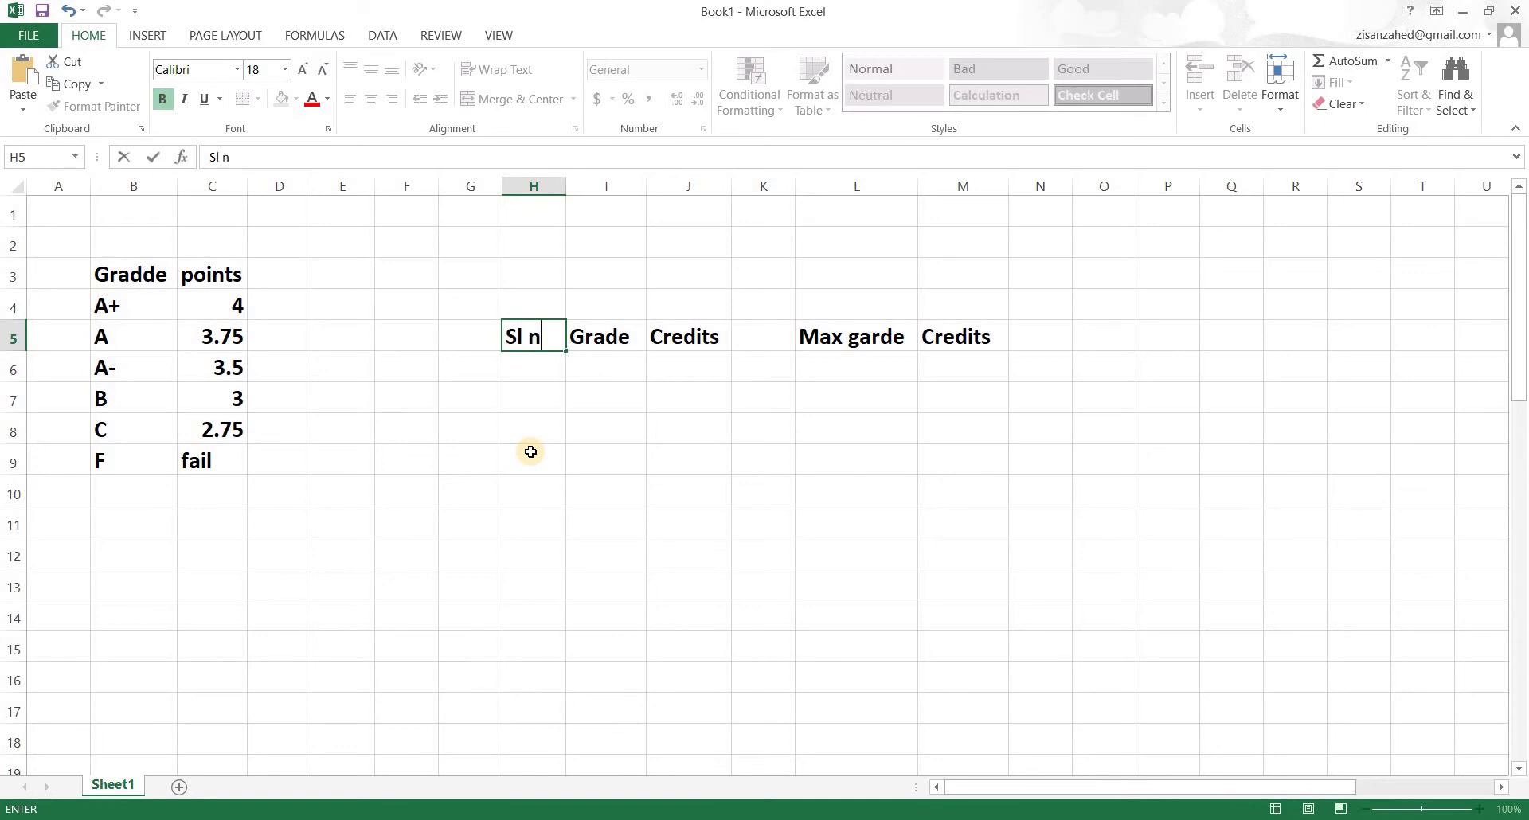
type("o.")
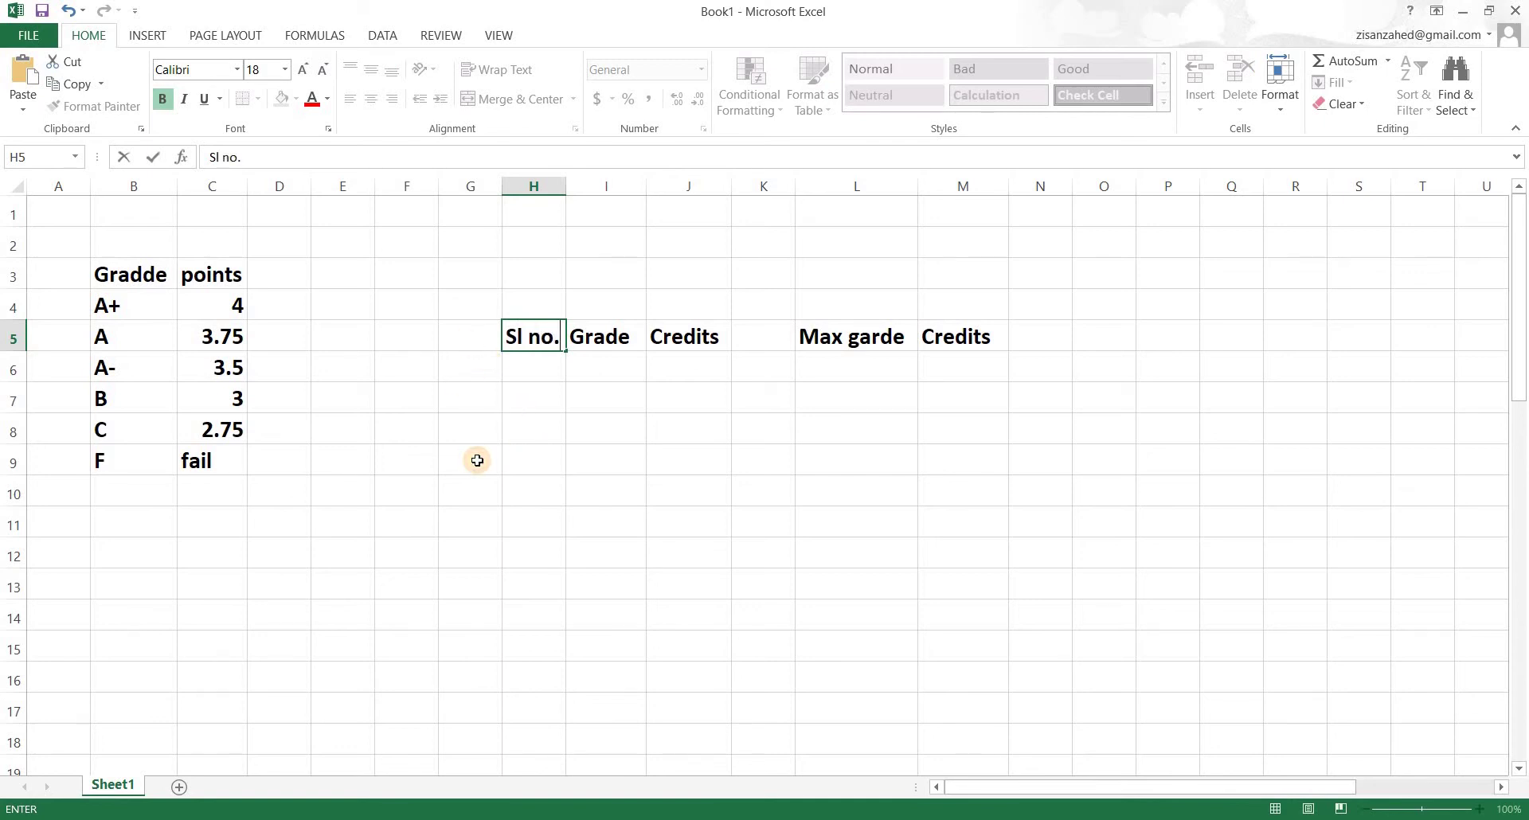
key("Left")
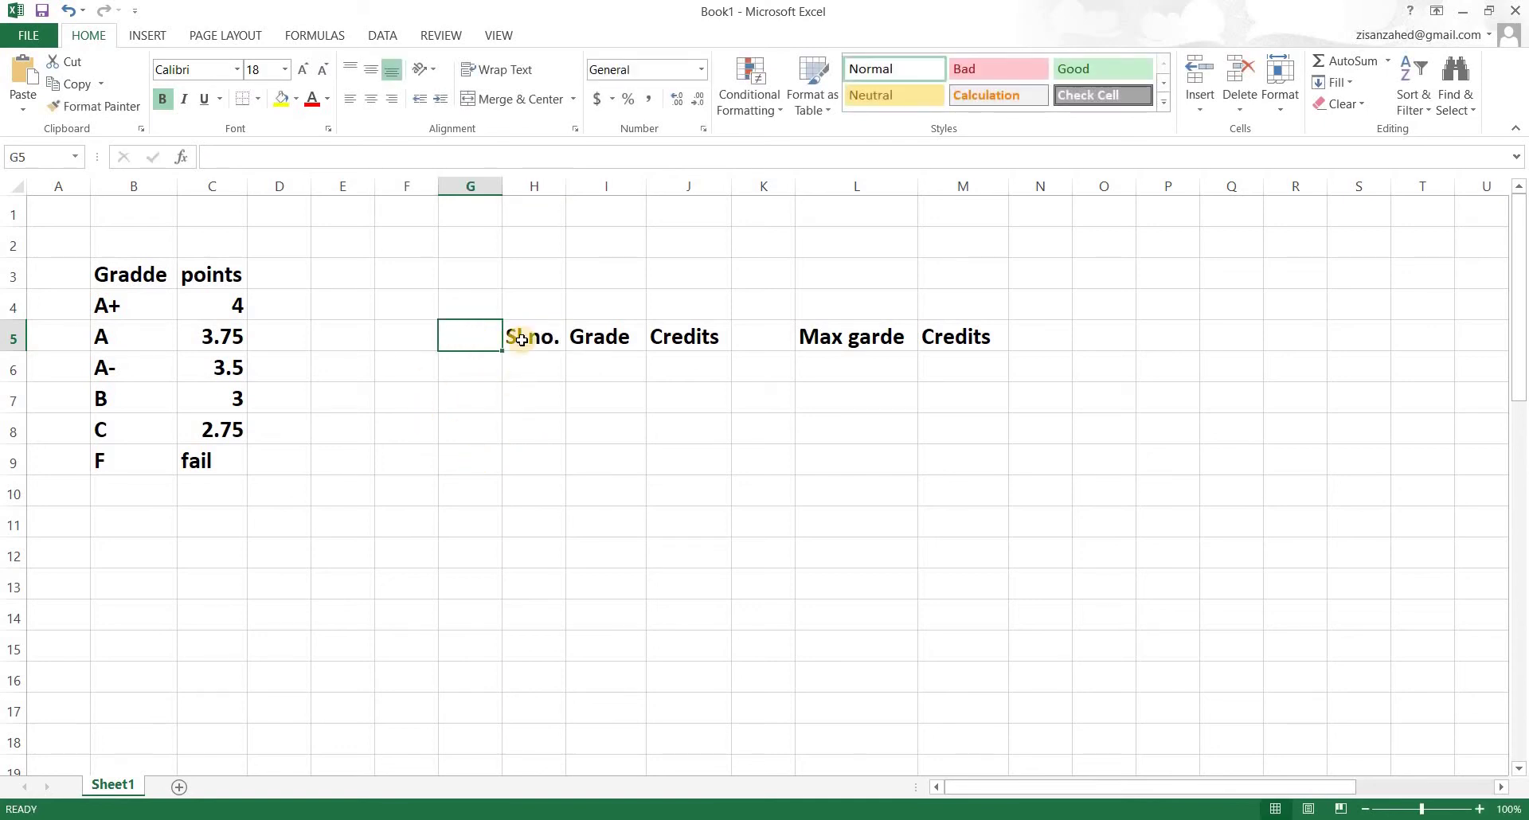
key("Right")
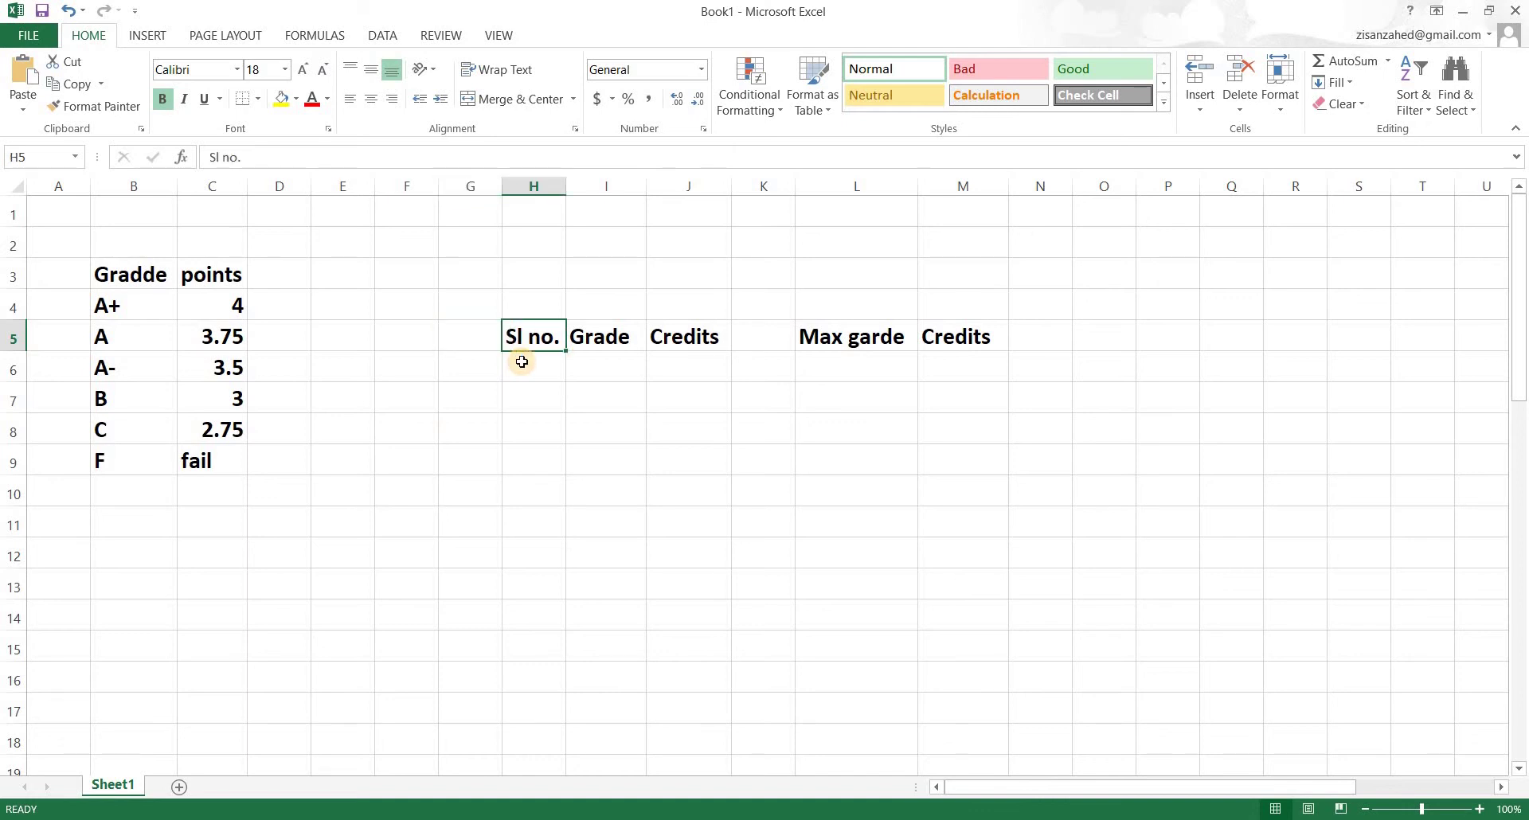
left_click_drag(522, 351, 499, 431)
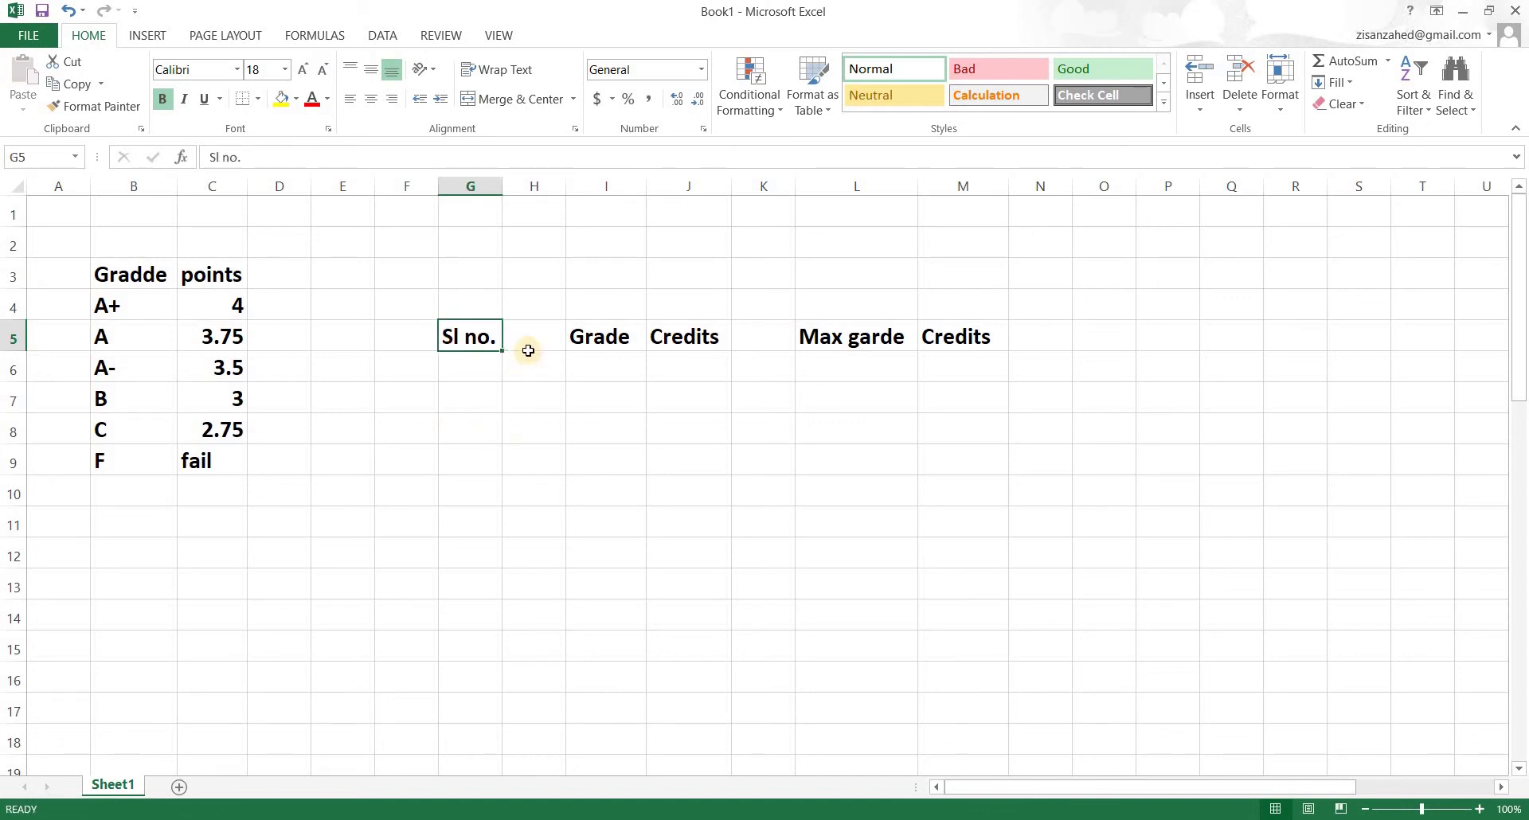
Type 'Subject name' in H5 and widen column H to fit
key("Right")
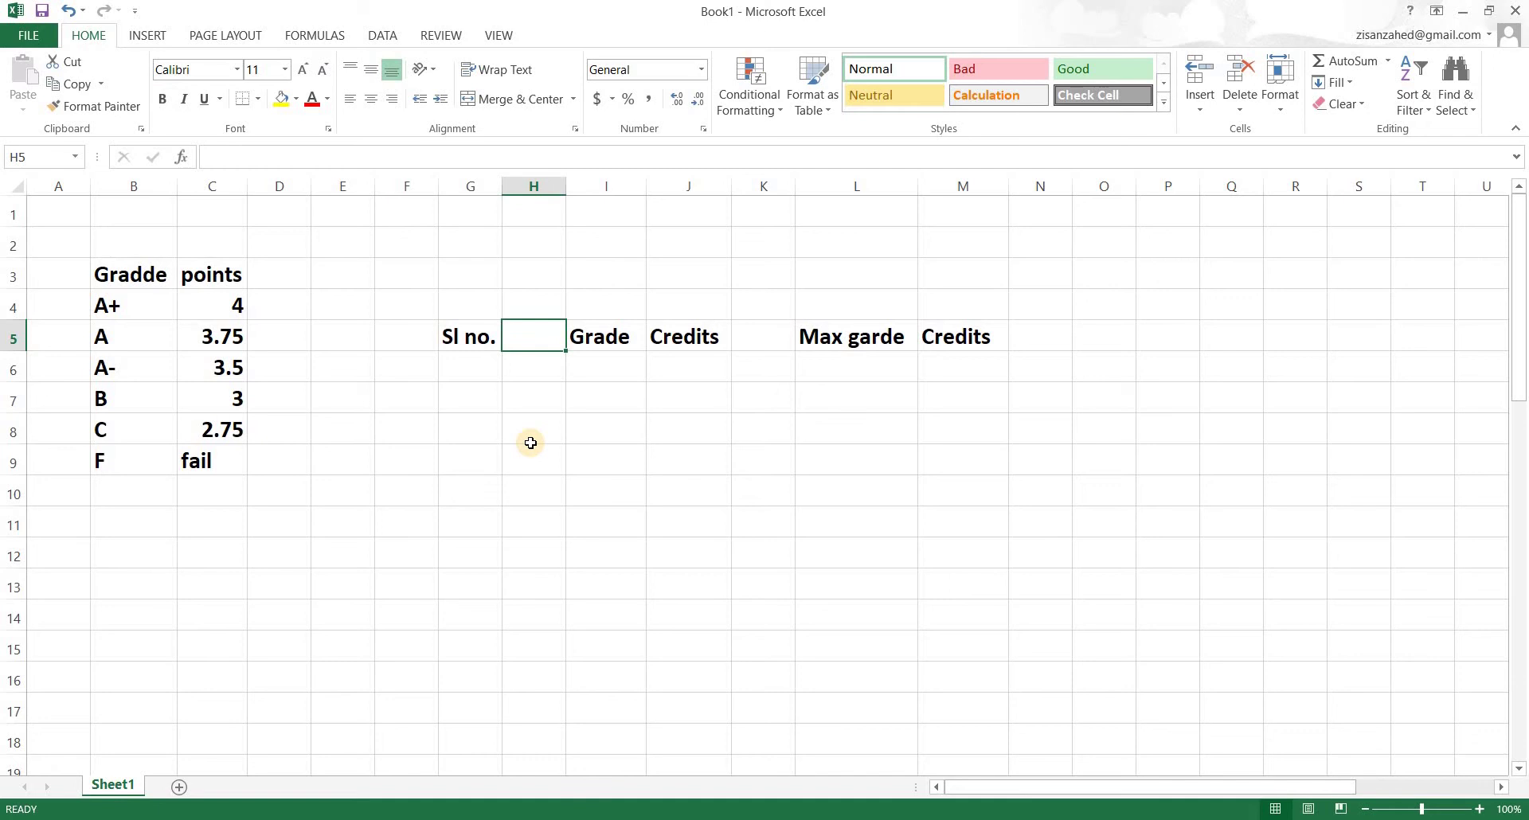
type("Subje")
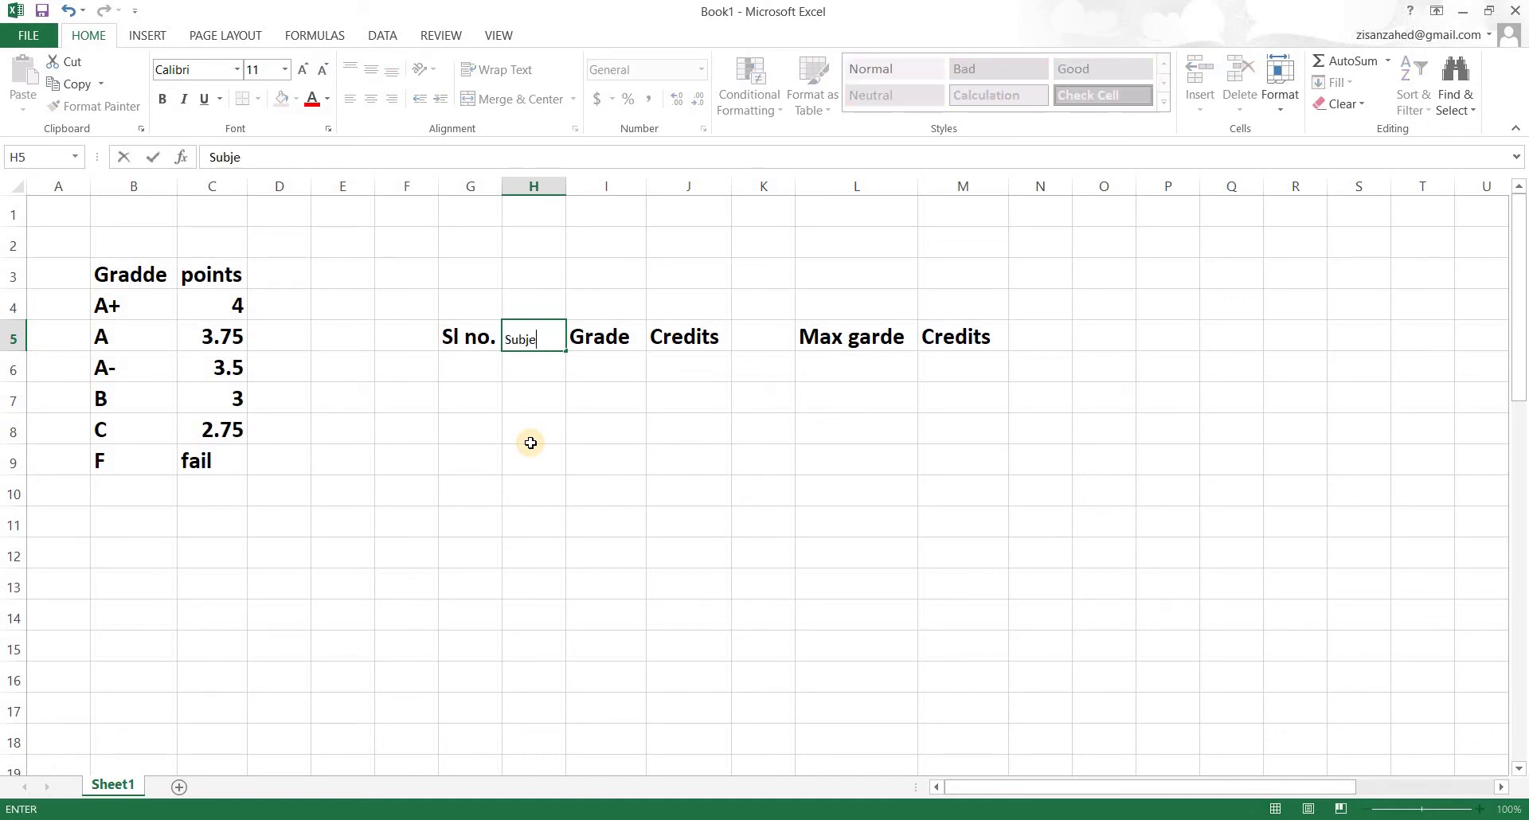
type("ct name")
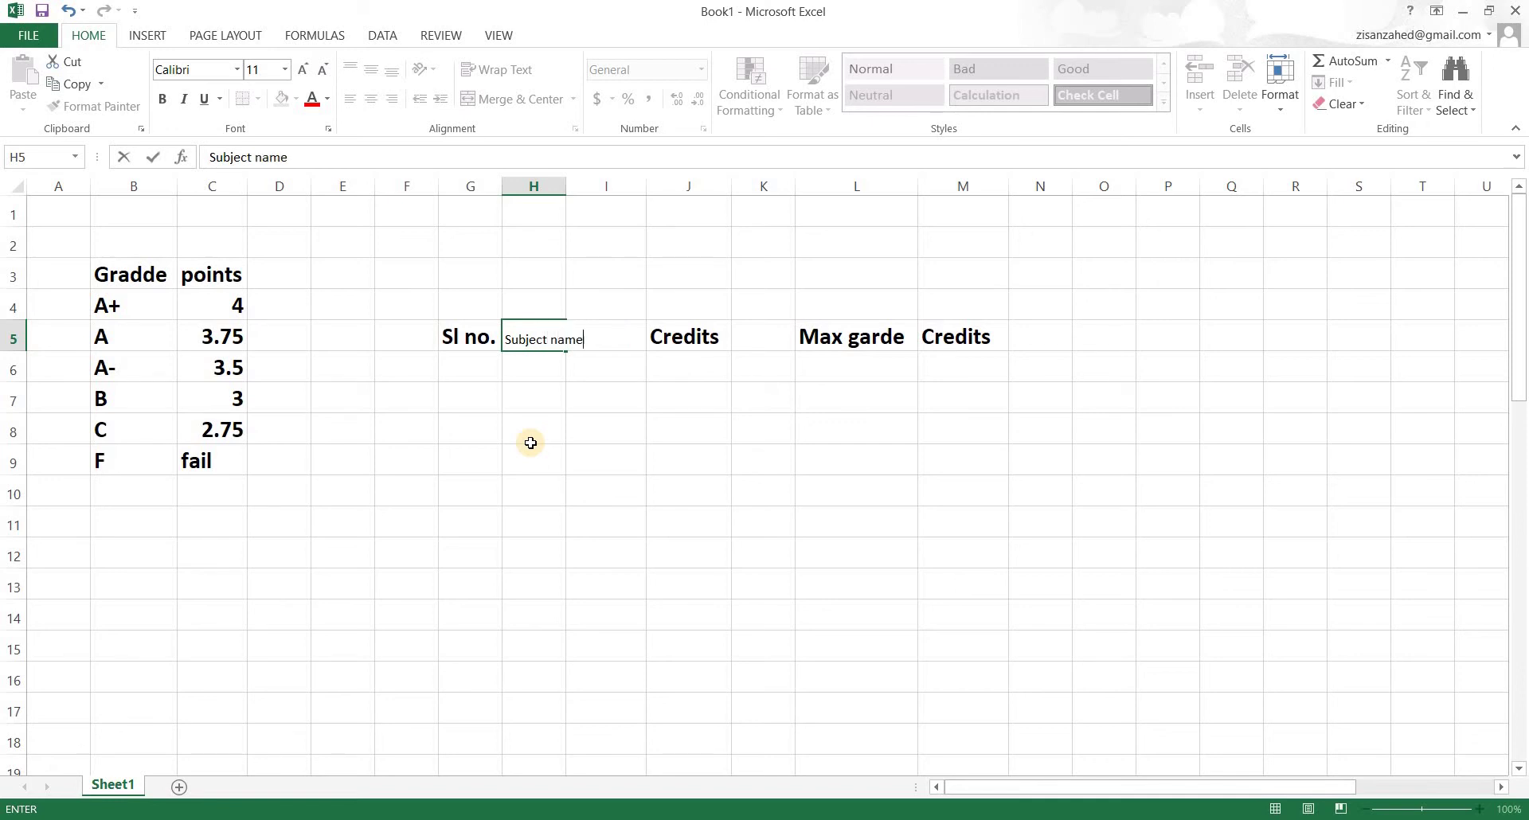
left_click(534, 430)
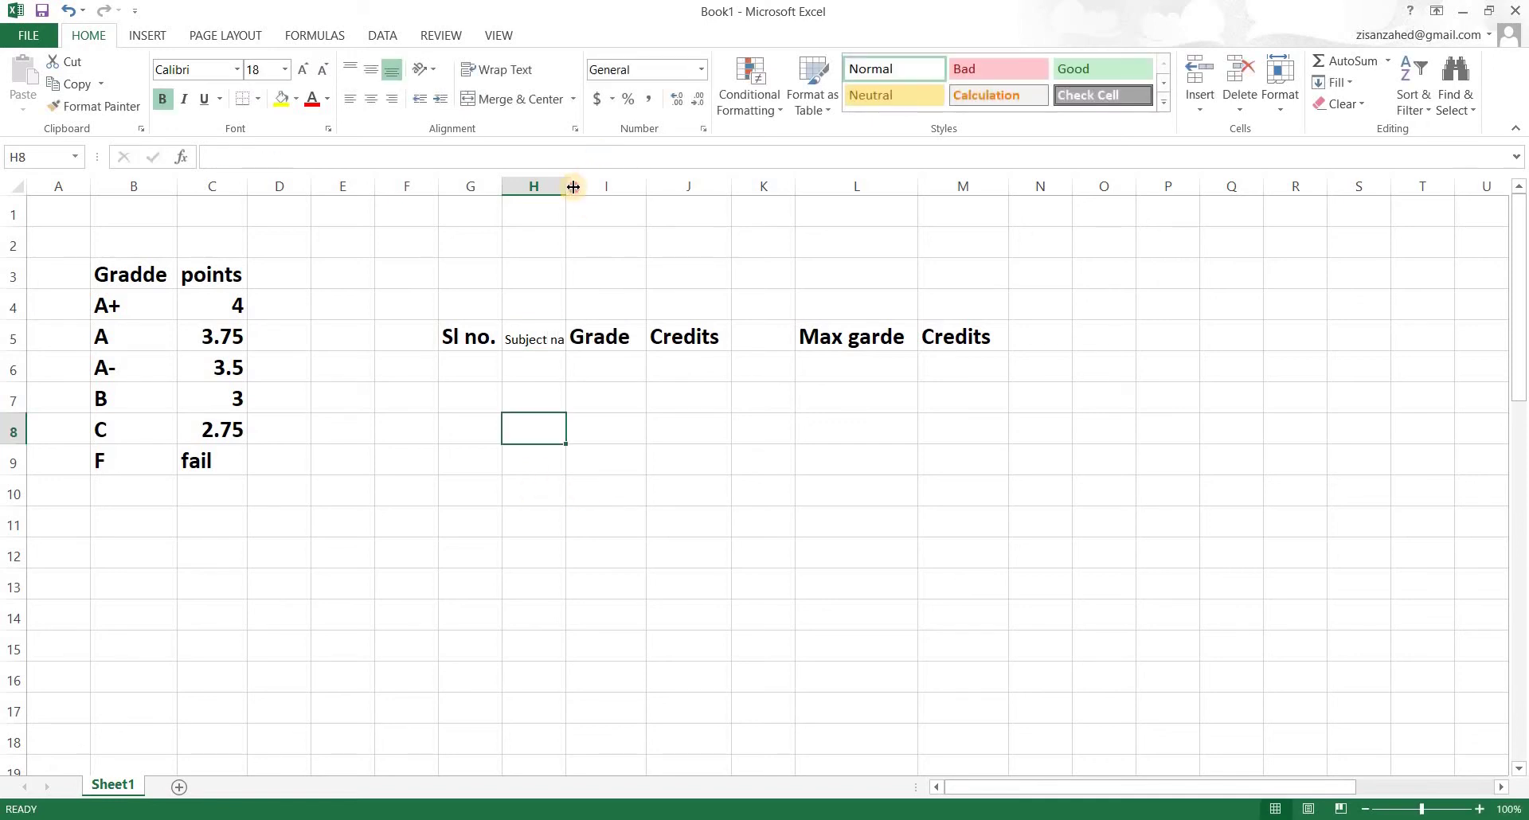
left_click_drag(573, 186, 603, 187)
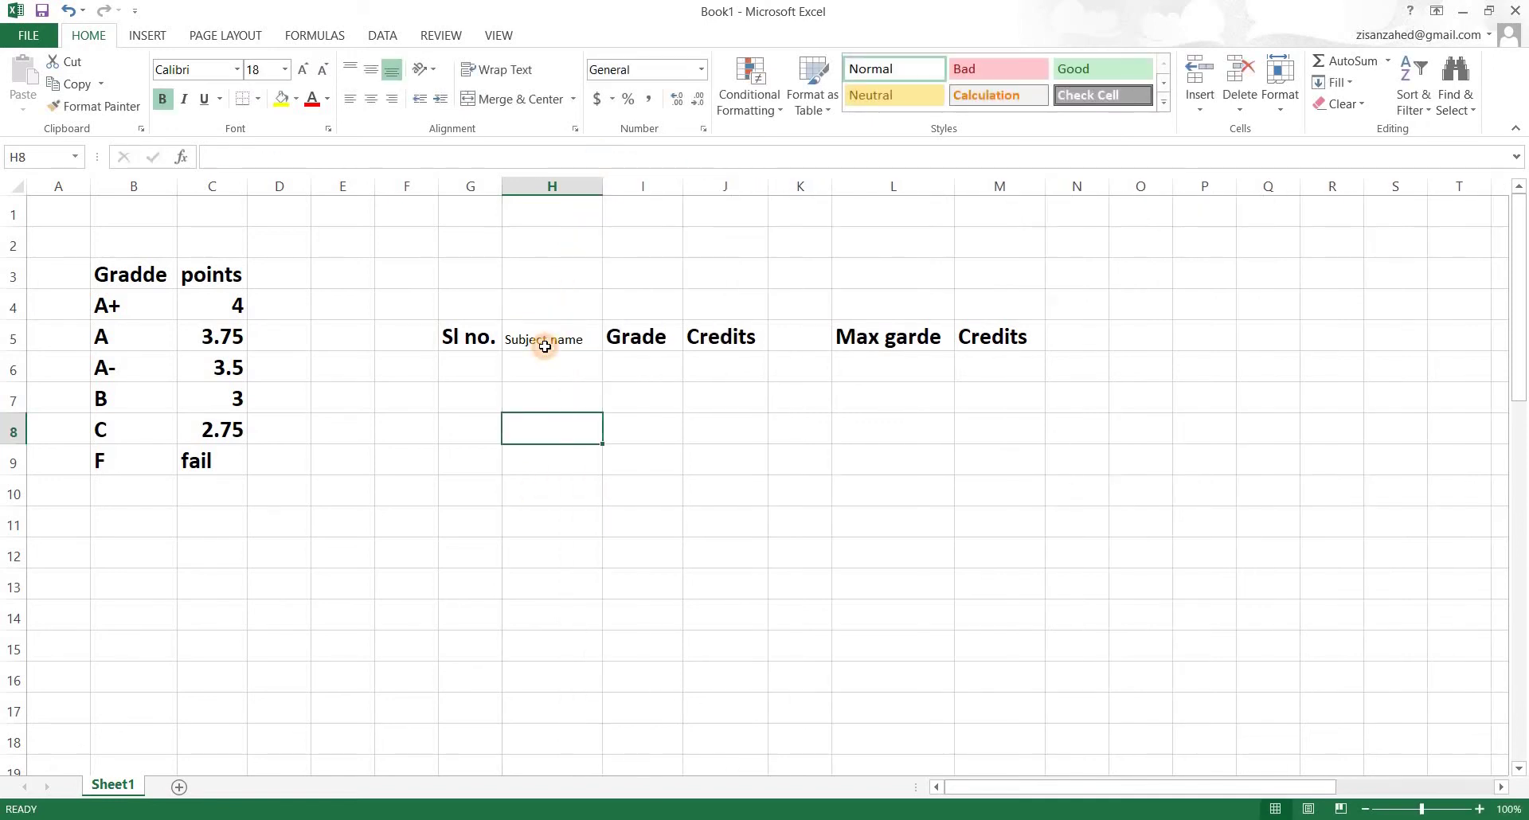
Make the Subject name header bold at 18 pt and widen column H for it
left_click(545, 346)
left_click(162, 98)
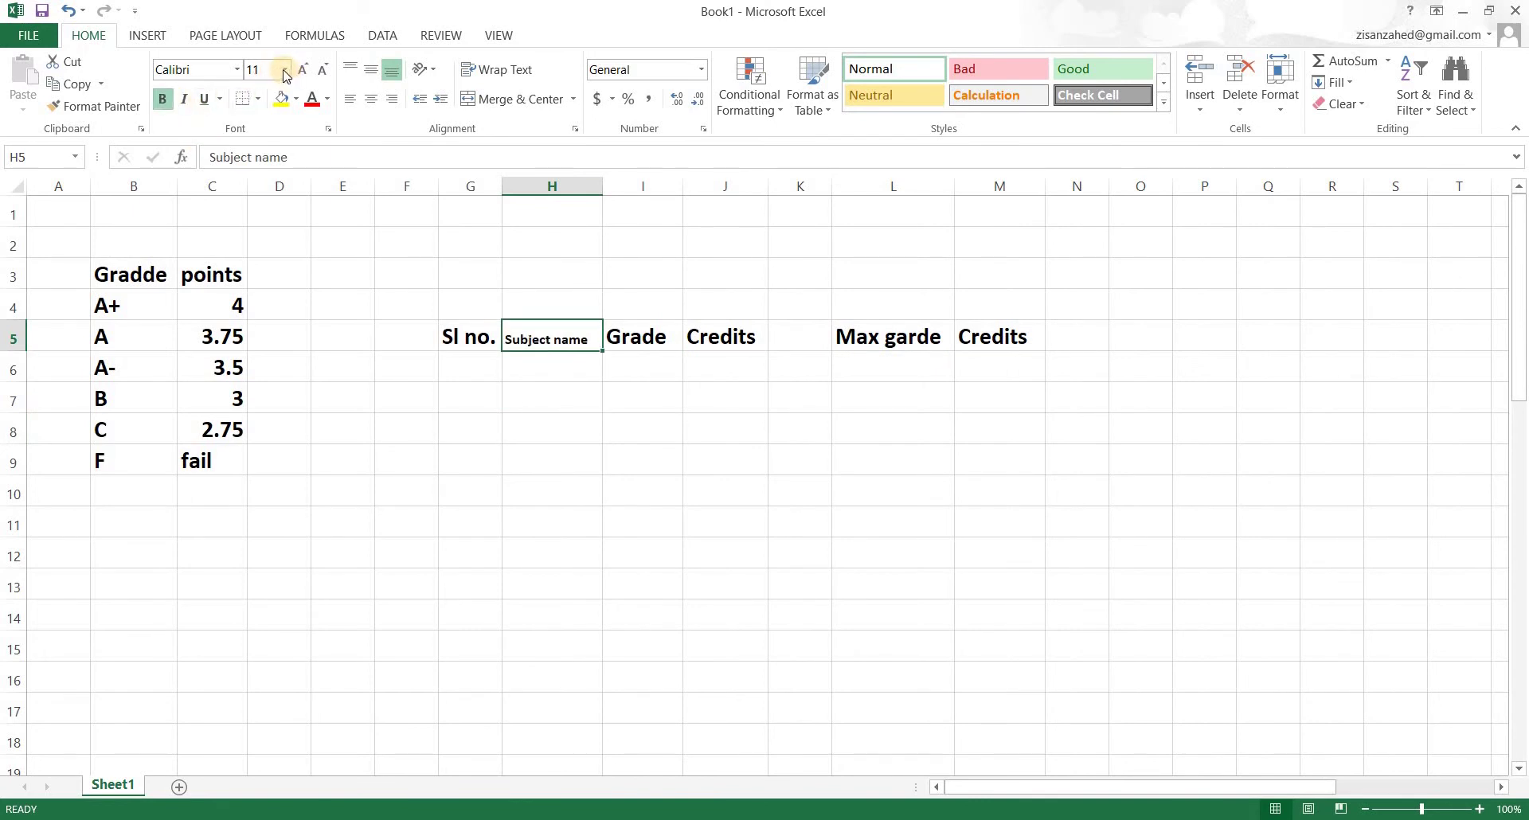
left_click(284, 69)
left_click(255, 227)
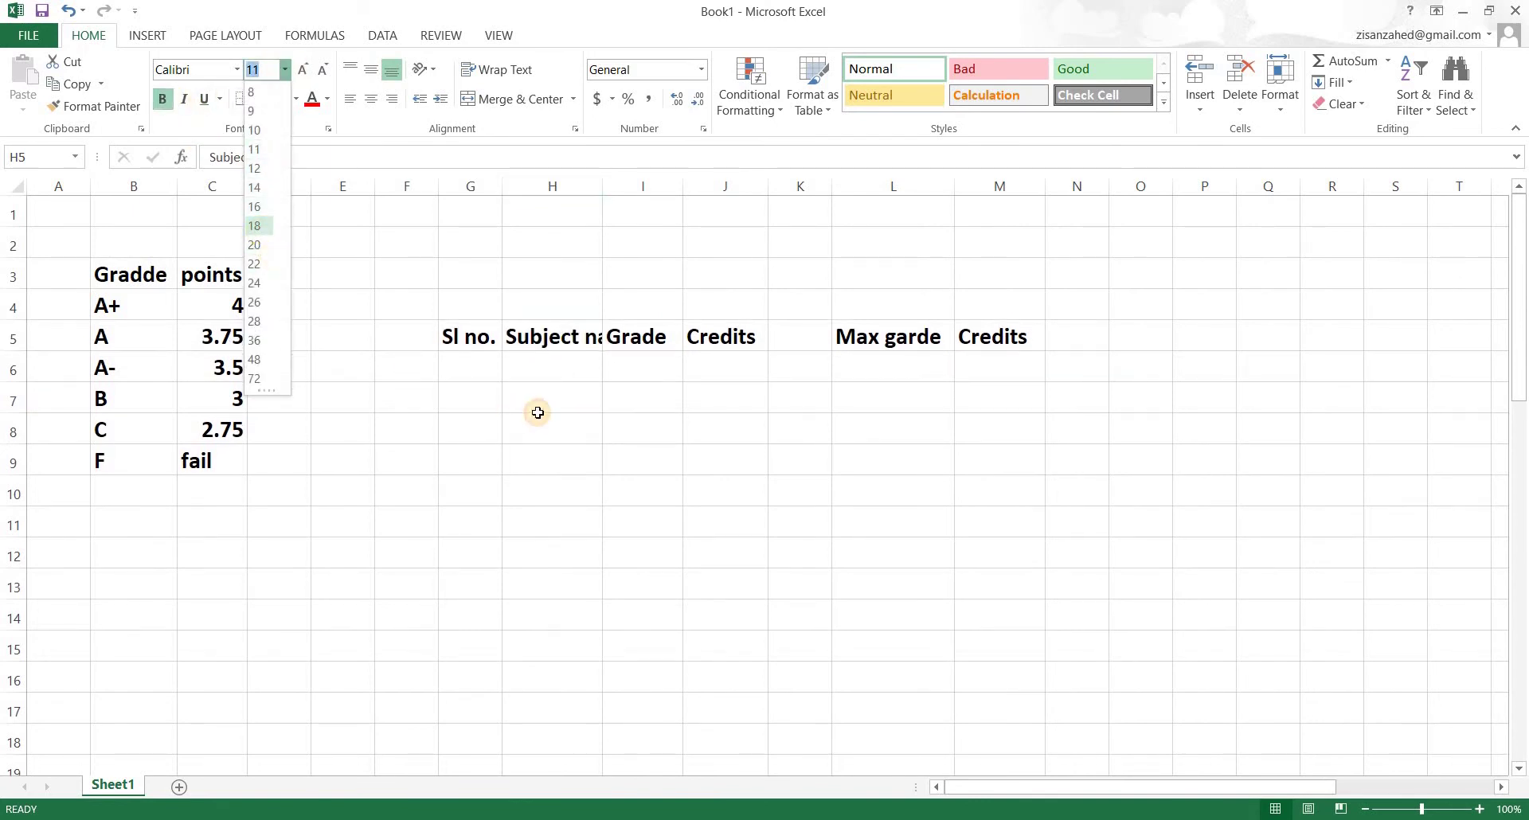
left_click_drag(602, 187, 657, 187)
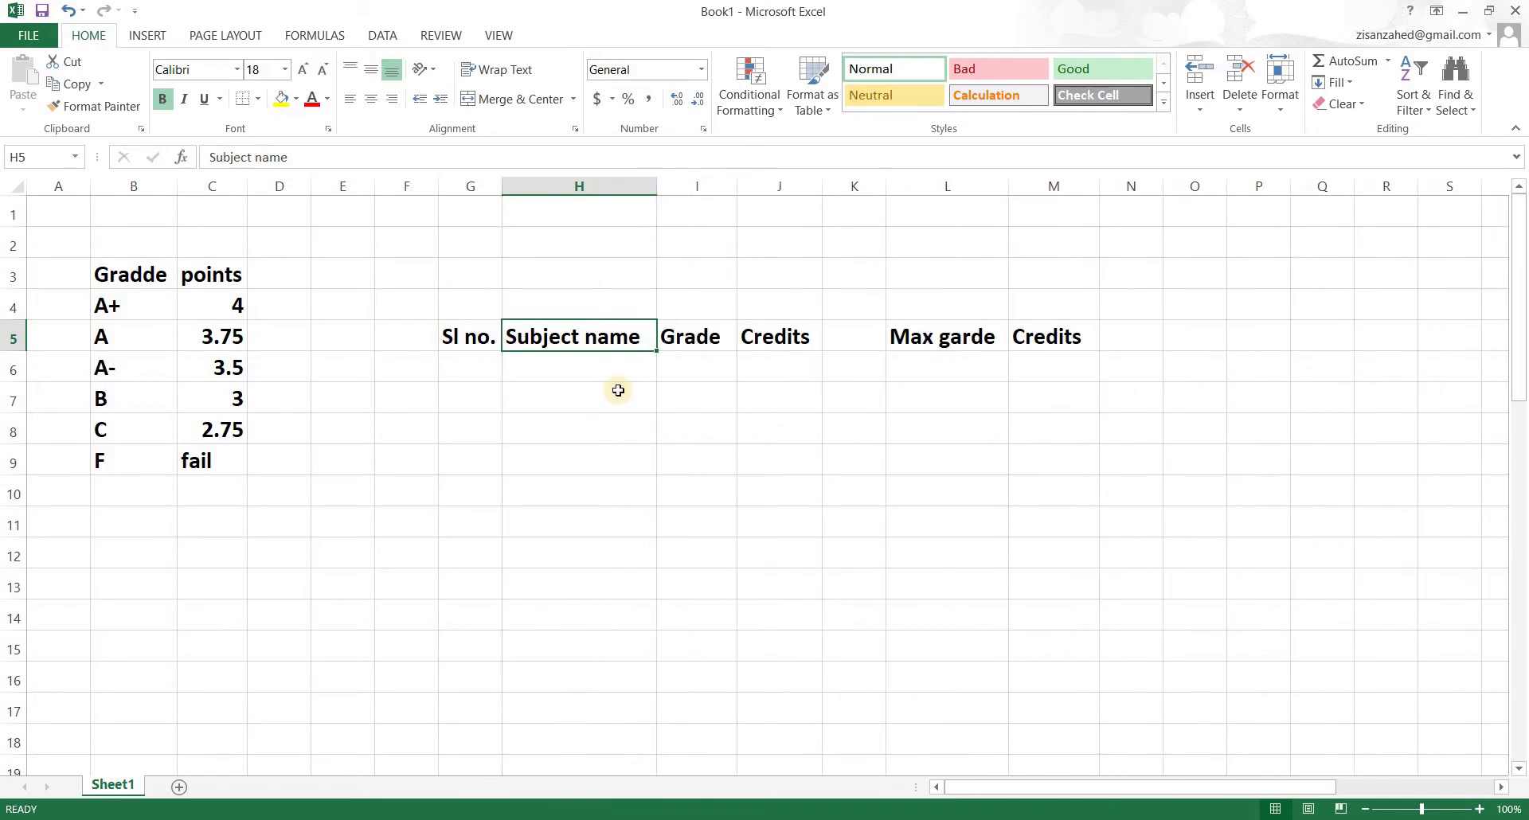
left_click(550, 465)
left_click(482, 368)
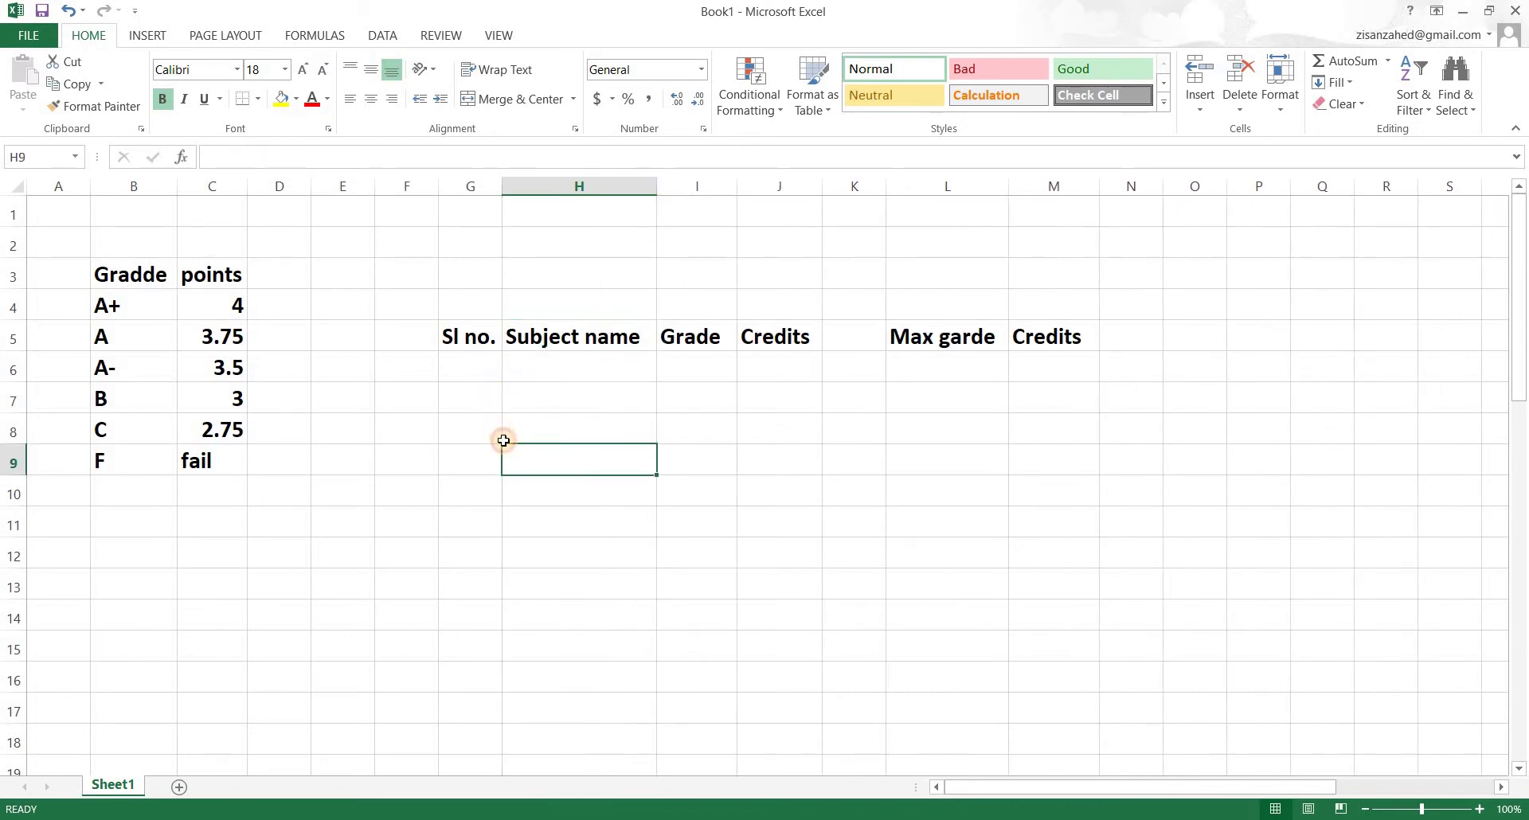
Enter 1 and 2 in G6:G7 and fill the serial numbers down to 8 in G13
type("1")
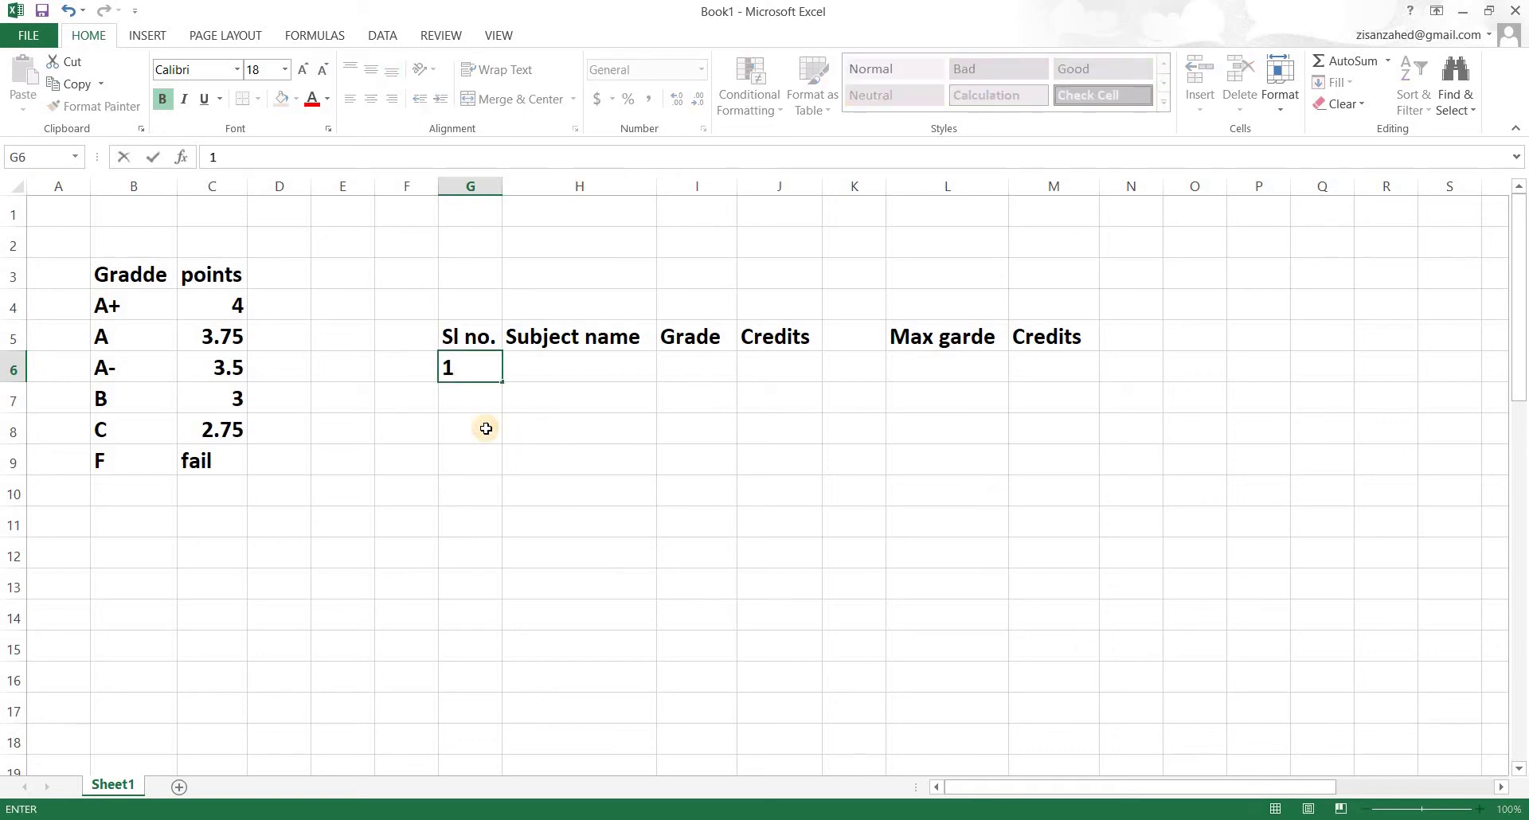
key("Return")
type("2")
key("Return")
key("Down")
key("Right")
left_click_drag(485, 375, 637, 590)
left_click_drag(557, 362, 589, 541)
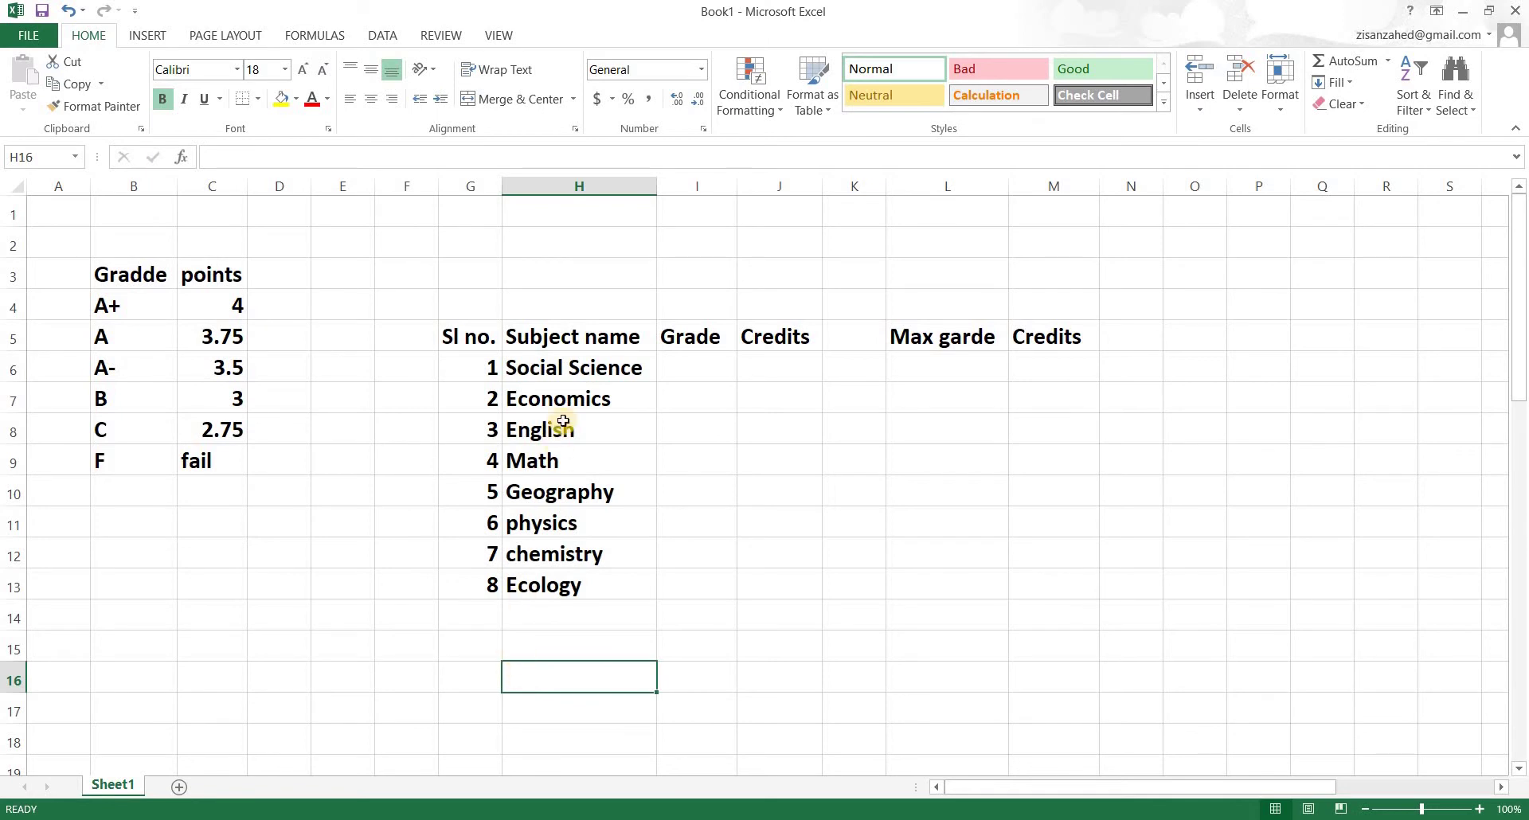
left_click(589, 373)
left_click(589, 398)
left_click(589, 429)
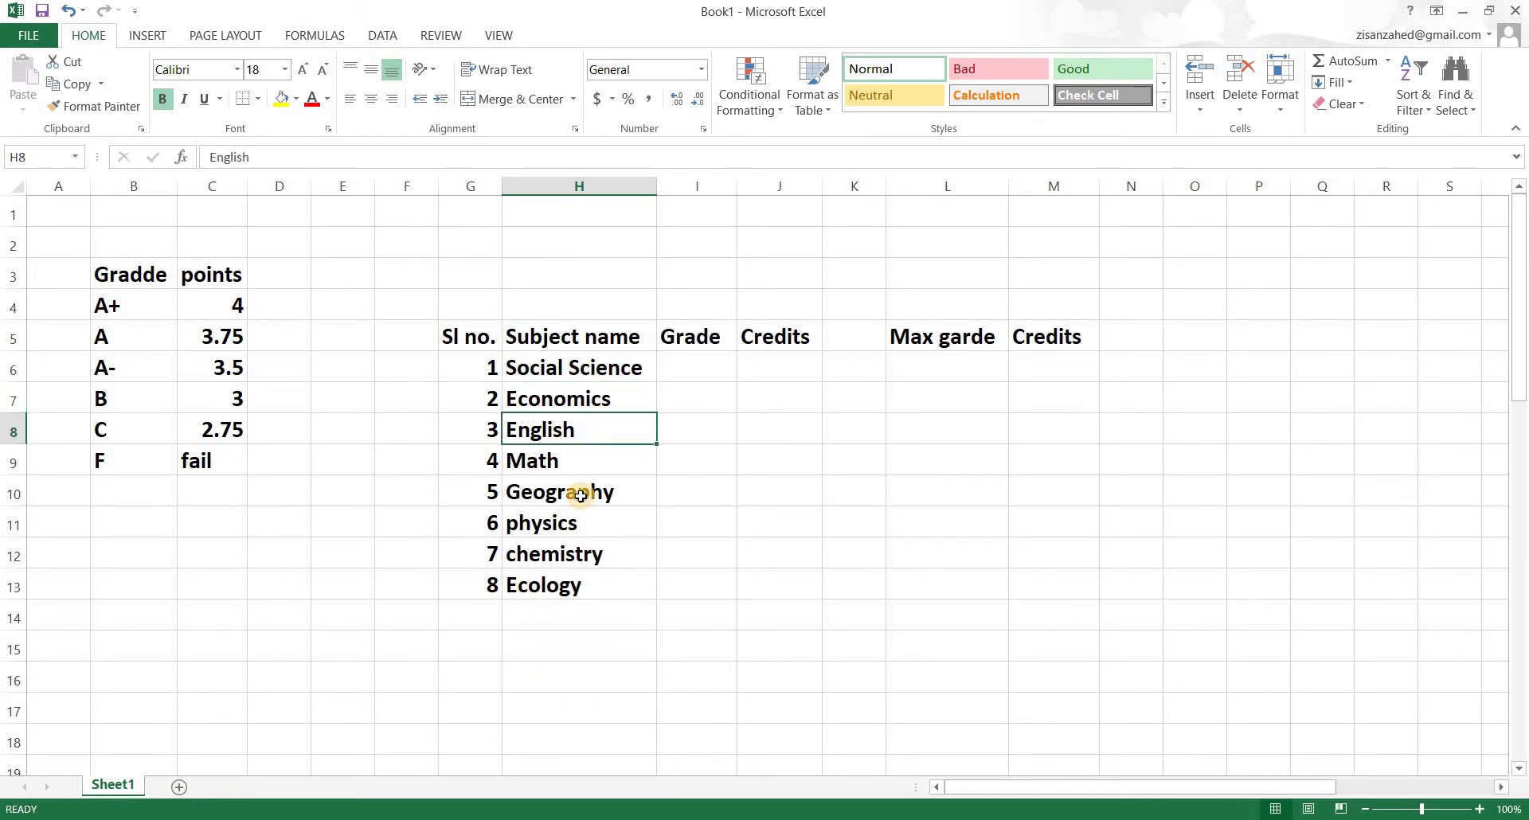
left_click(590, 460)
left_click(590, 492)
key("Down")
key("Down")
key("Down")
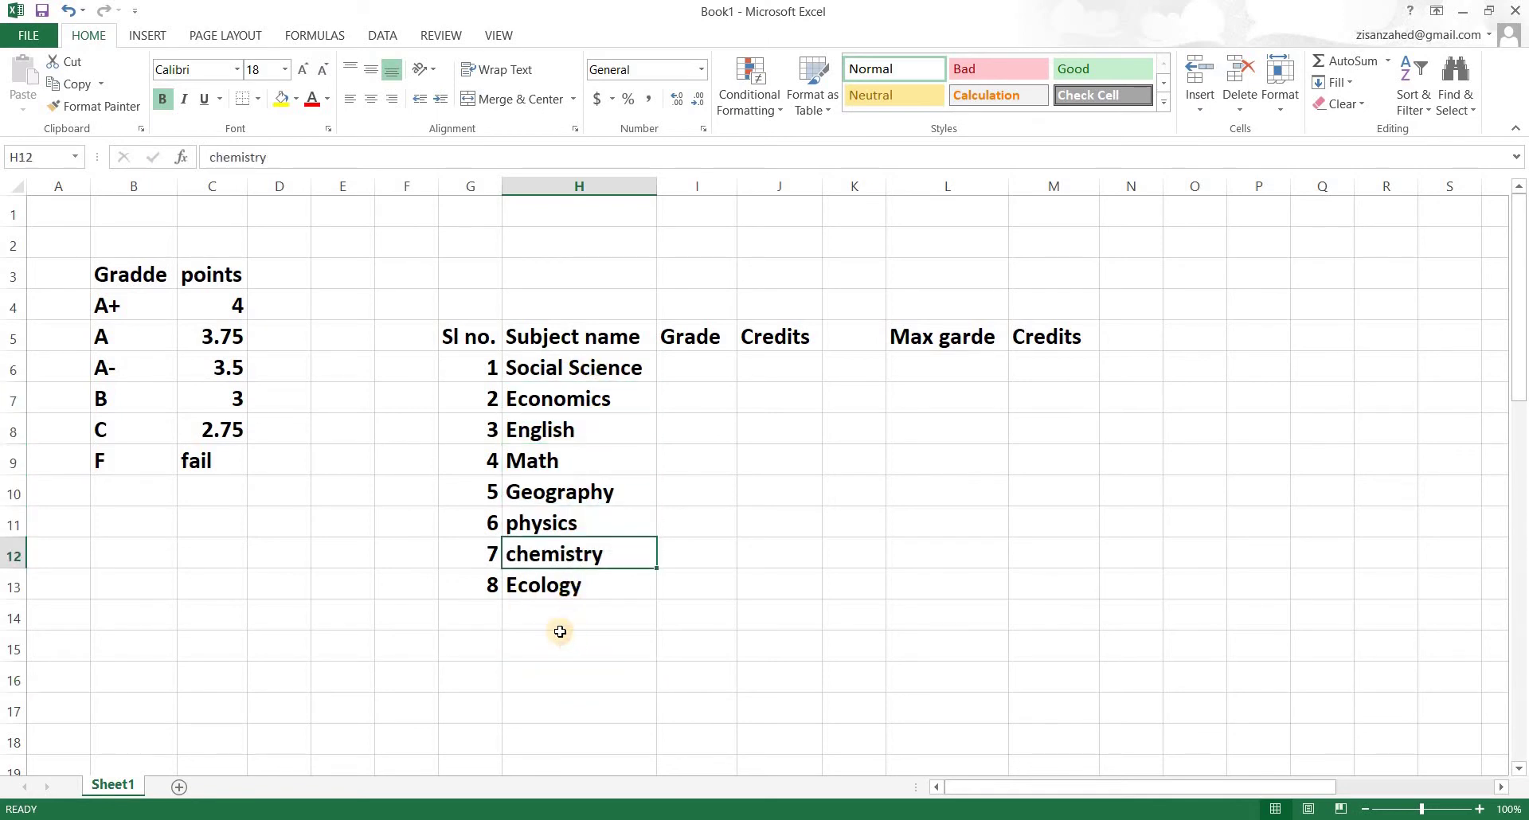
left_click(567, 373)
left_click(567, 400)
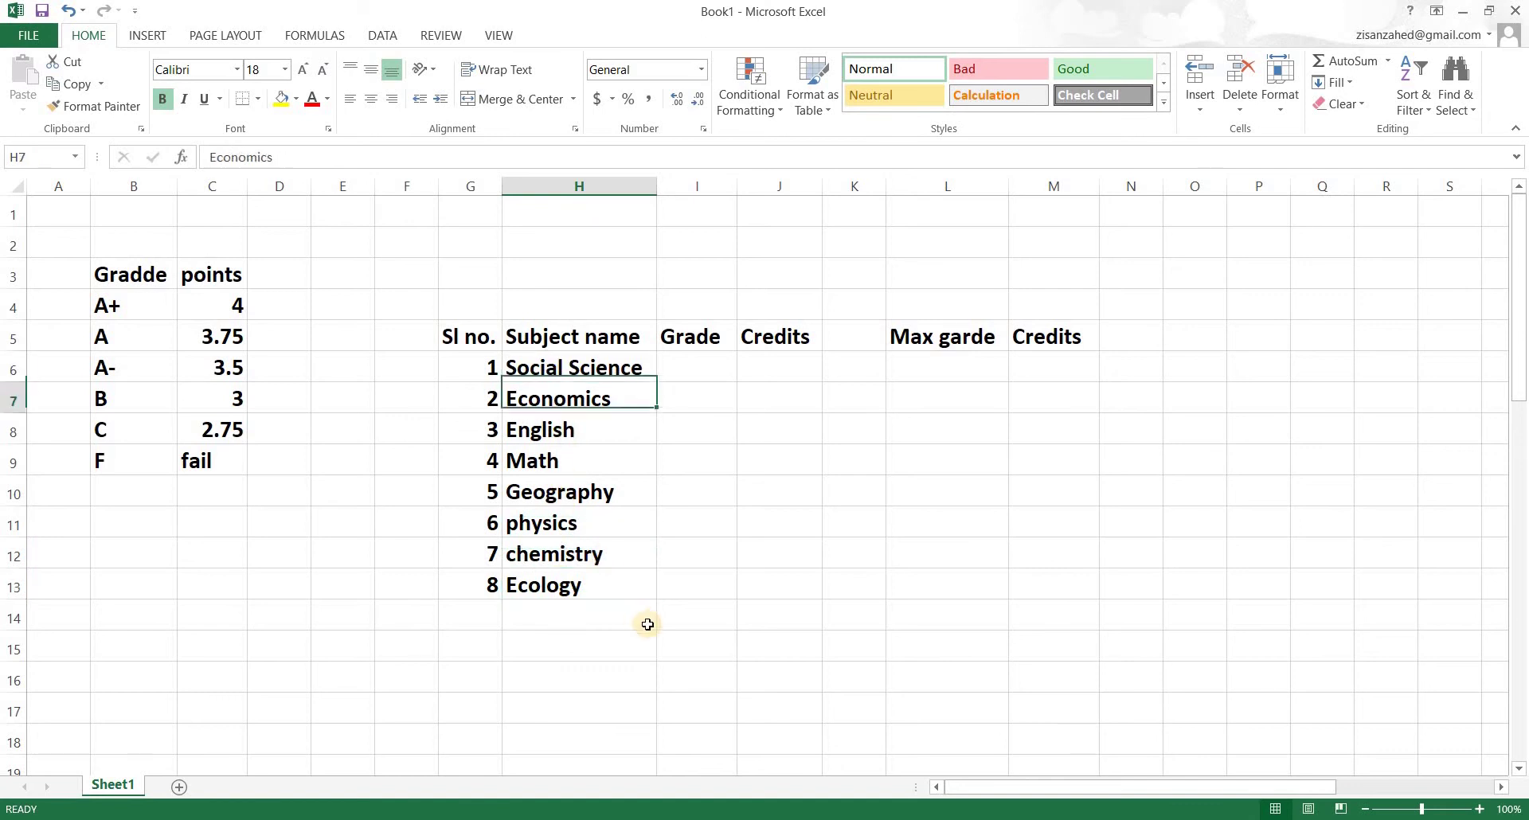
left_click(706, 620)
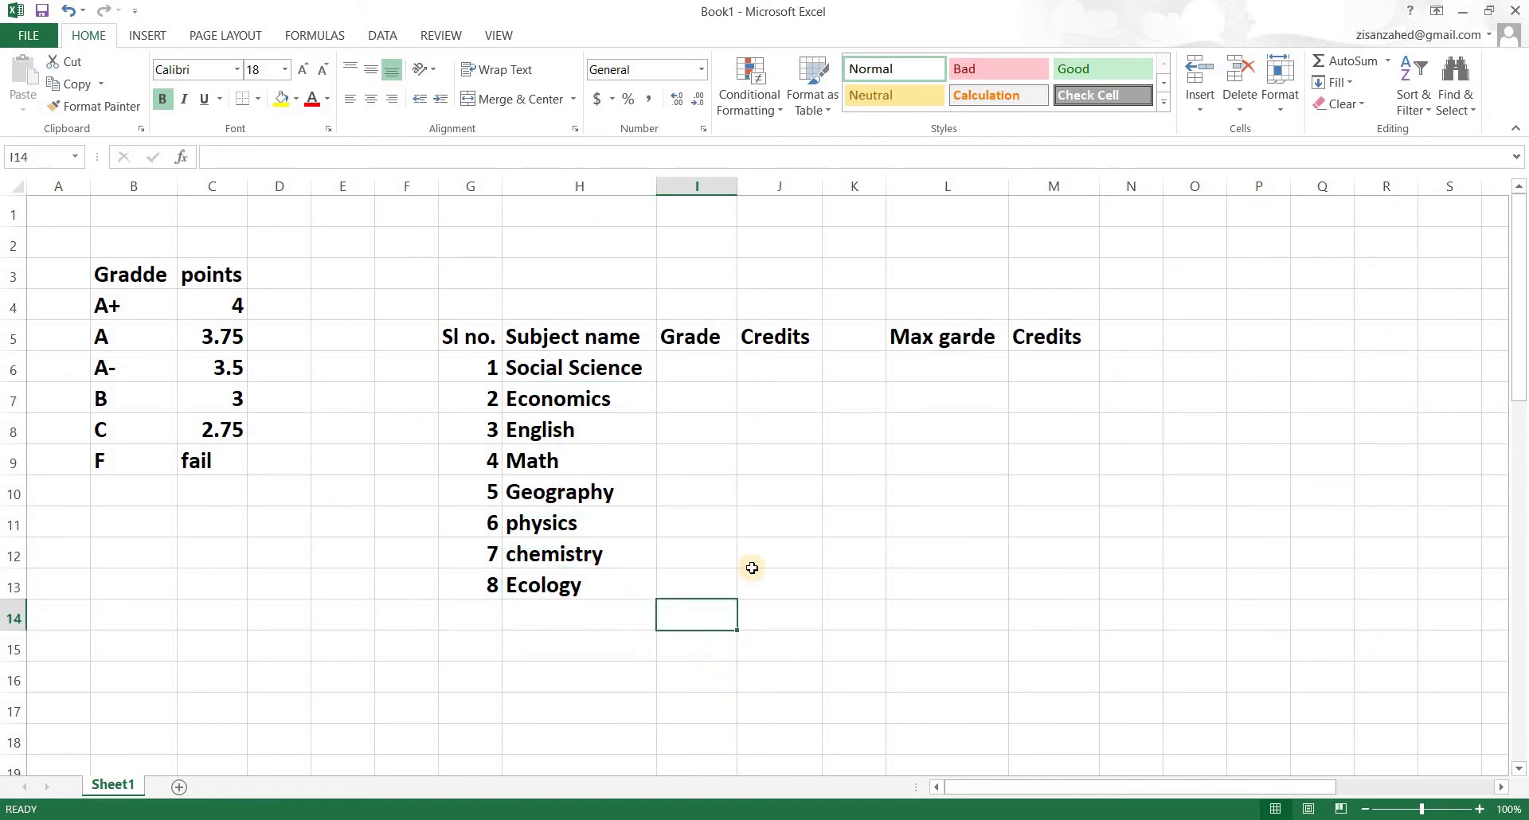
left_click(775, 374)
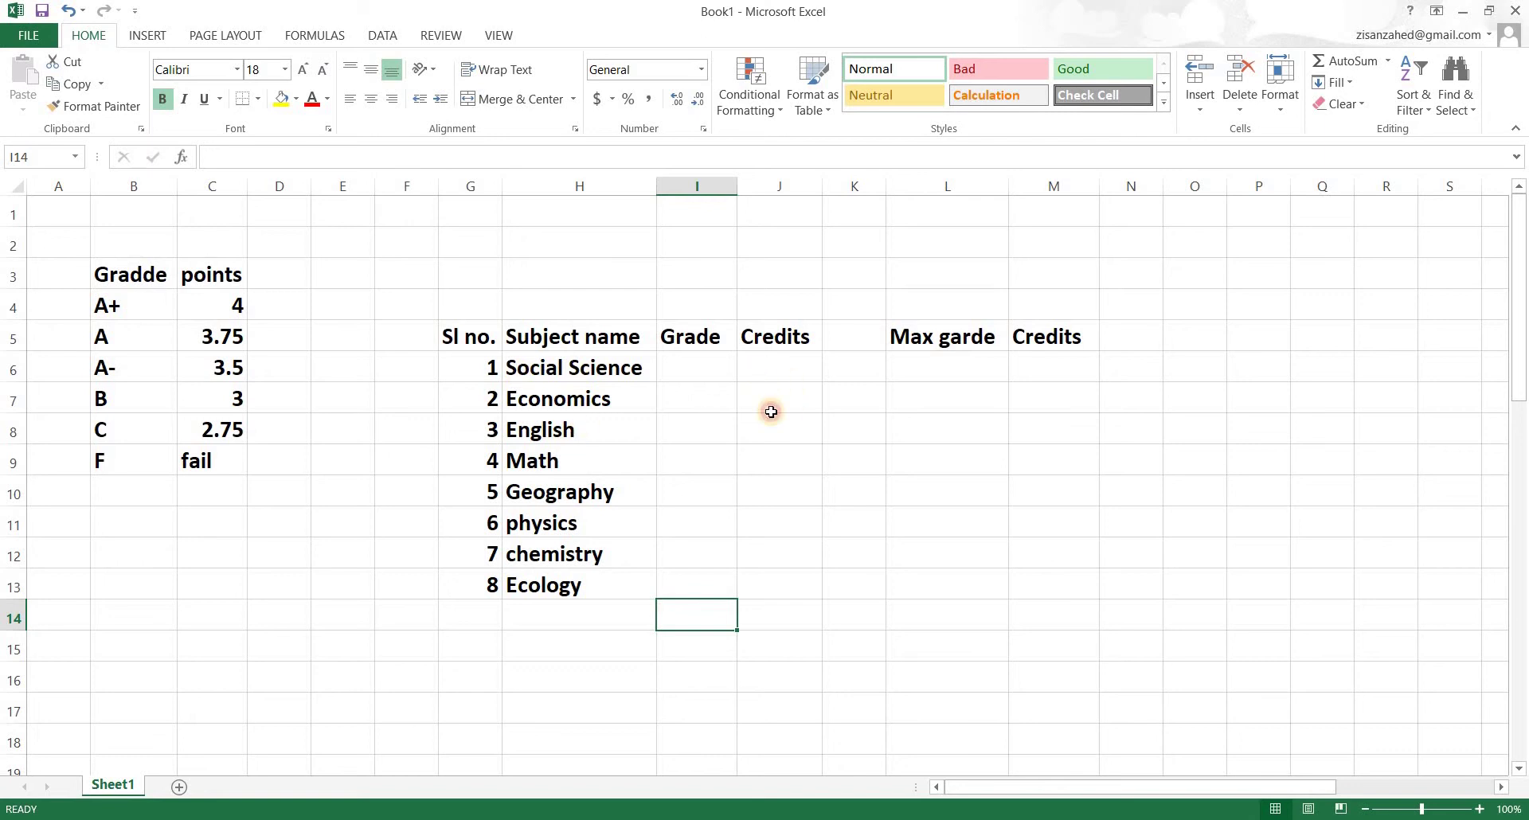
left_click(1035, 371)
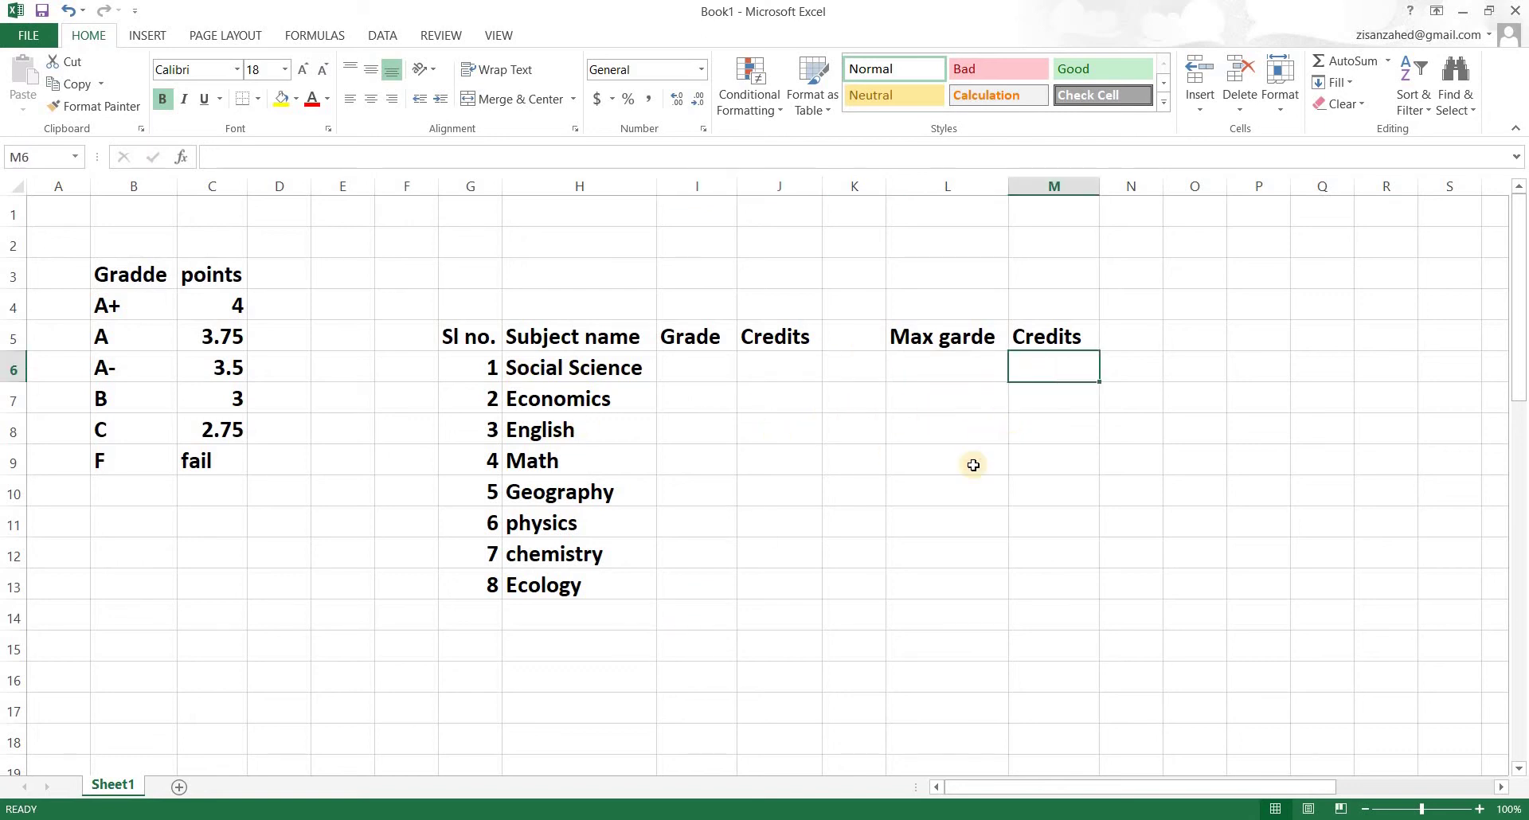
left_click(769, 366)
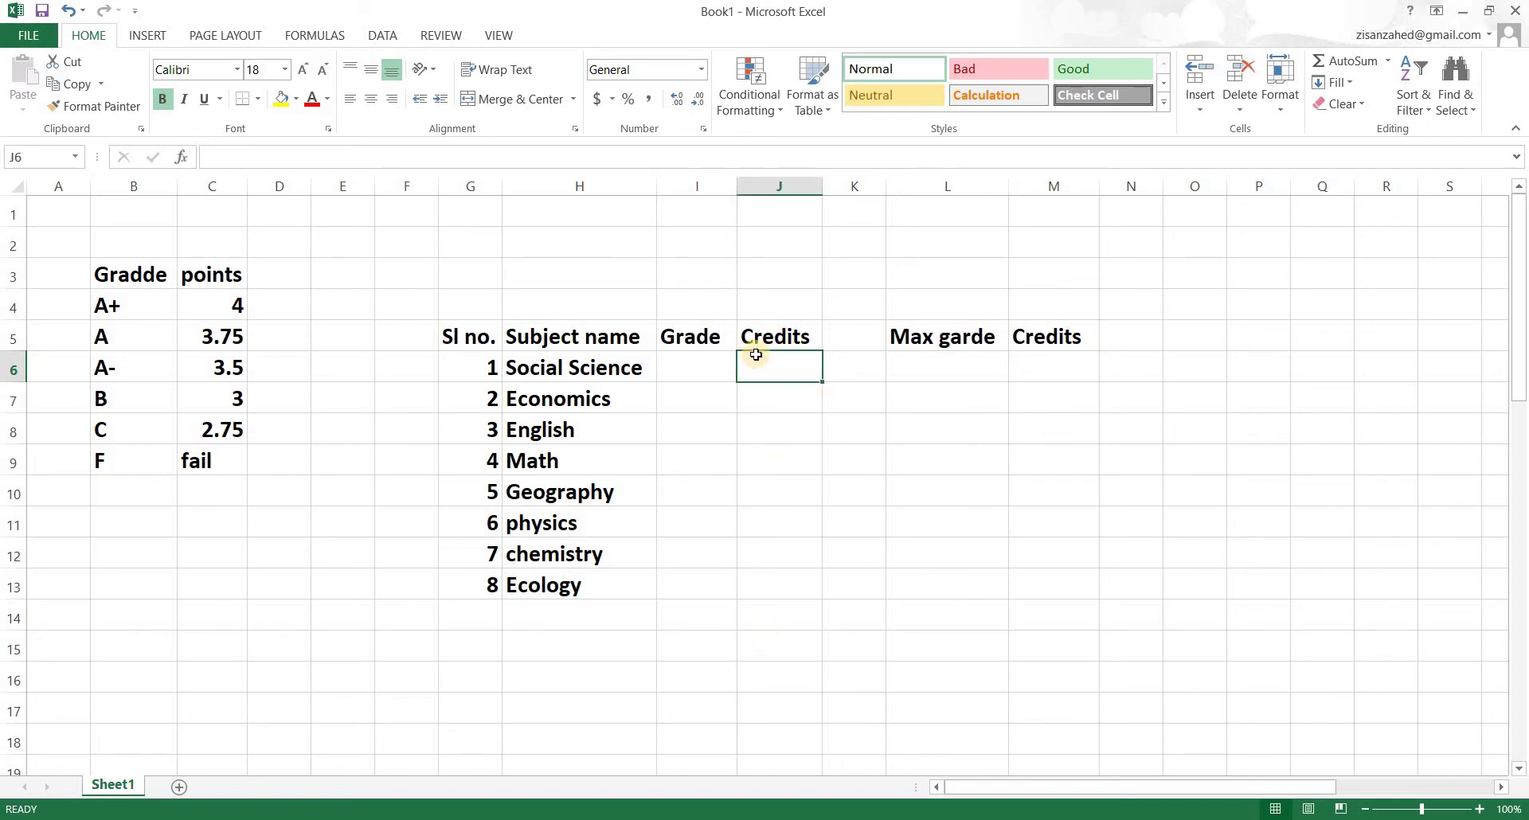
left_click(1051, 367)
left_click(779, 374)
Enter credits 3, 2, 1.5, 3 and 2 for Social Science through Geography in J6:J10
type("3")
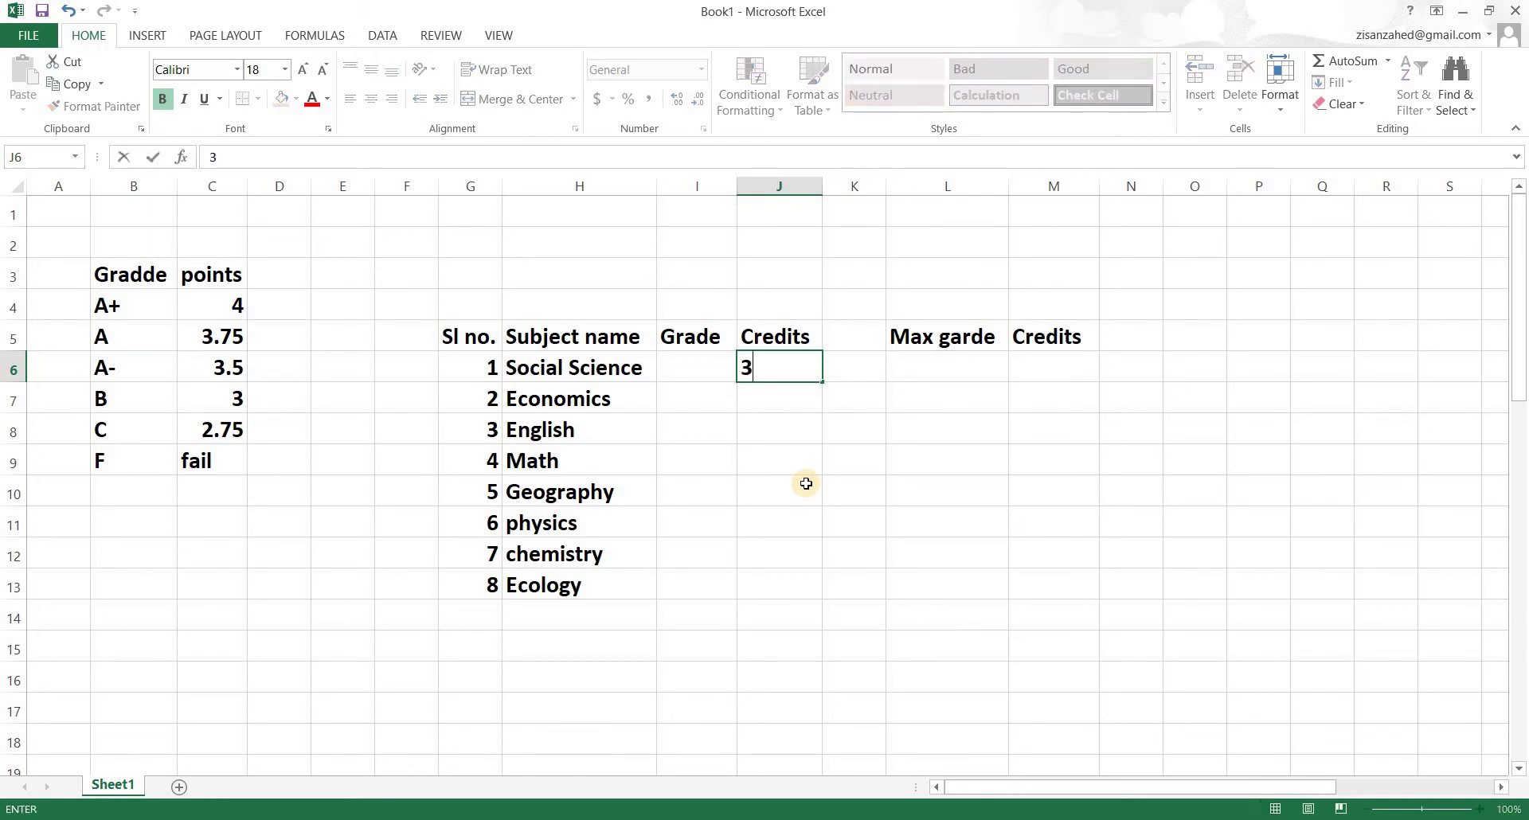
key("Return")
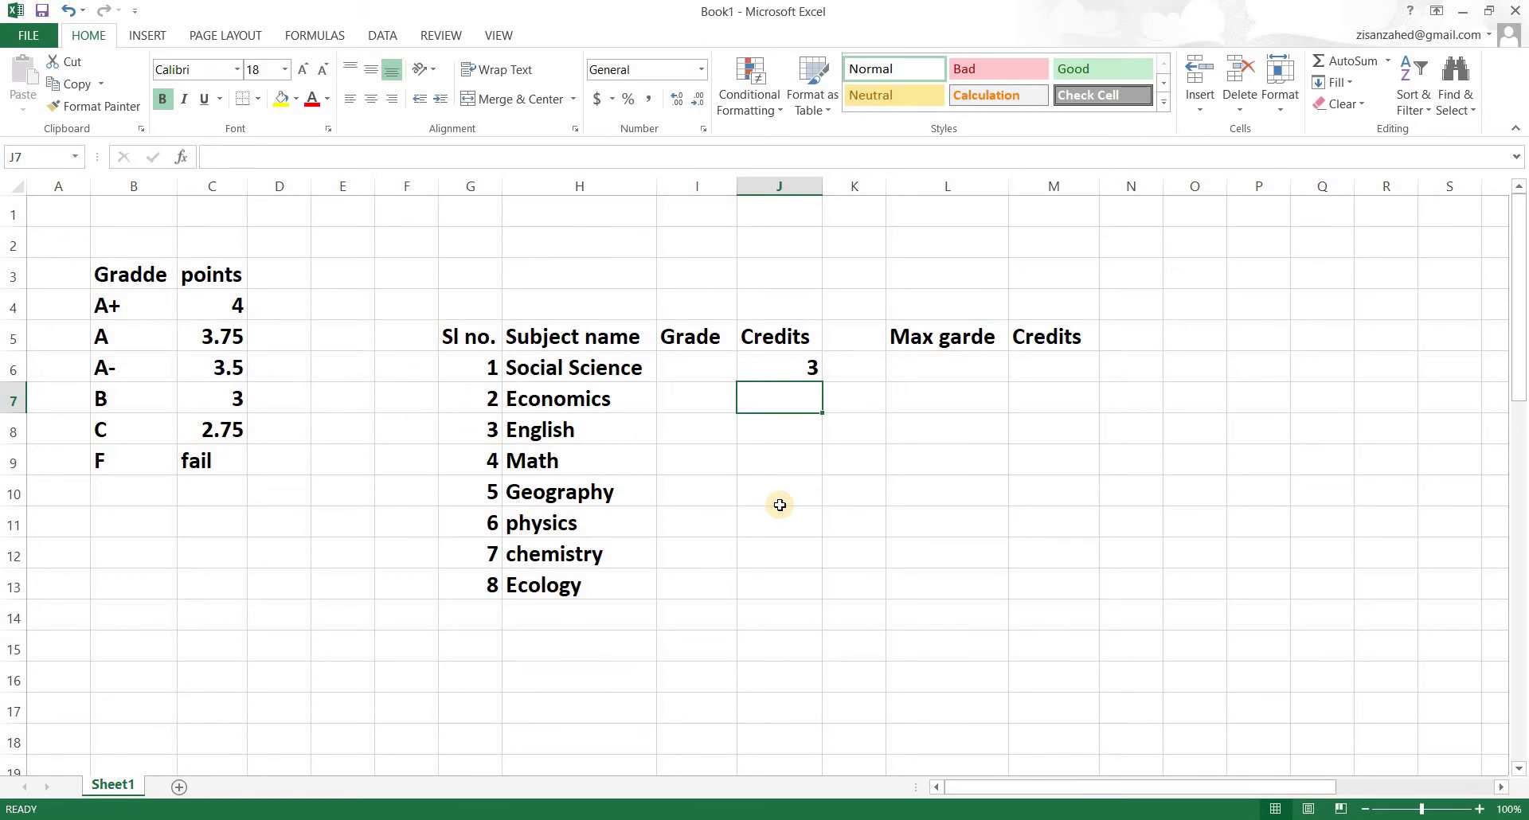
type("2")
key("Return")
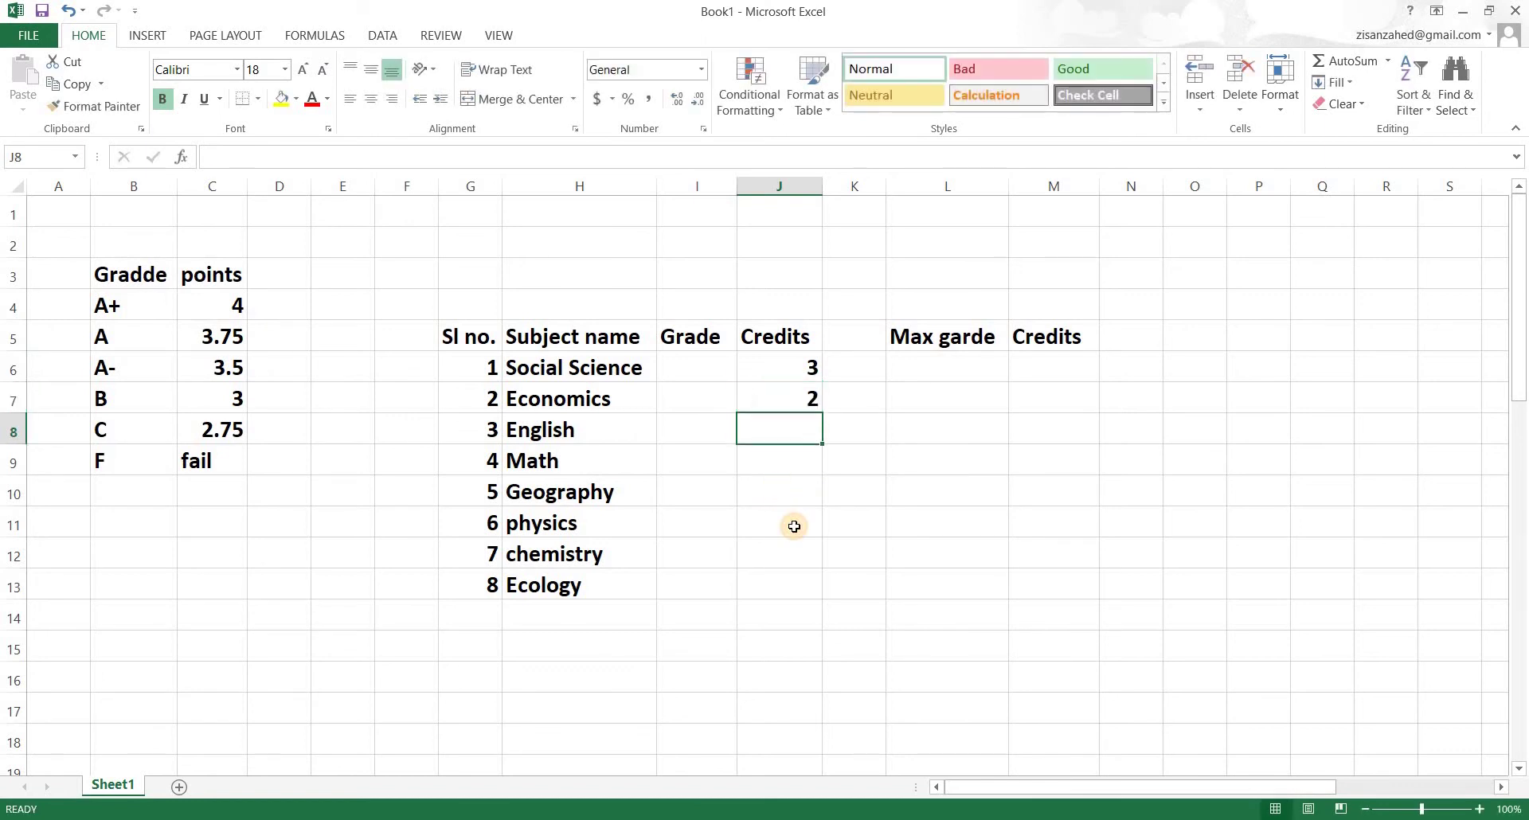
type("0.5")
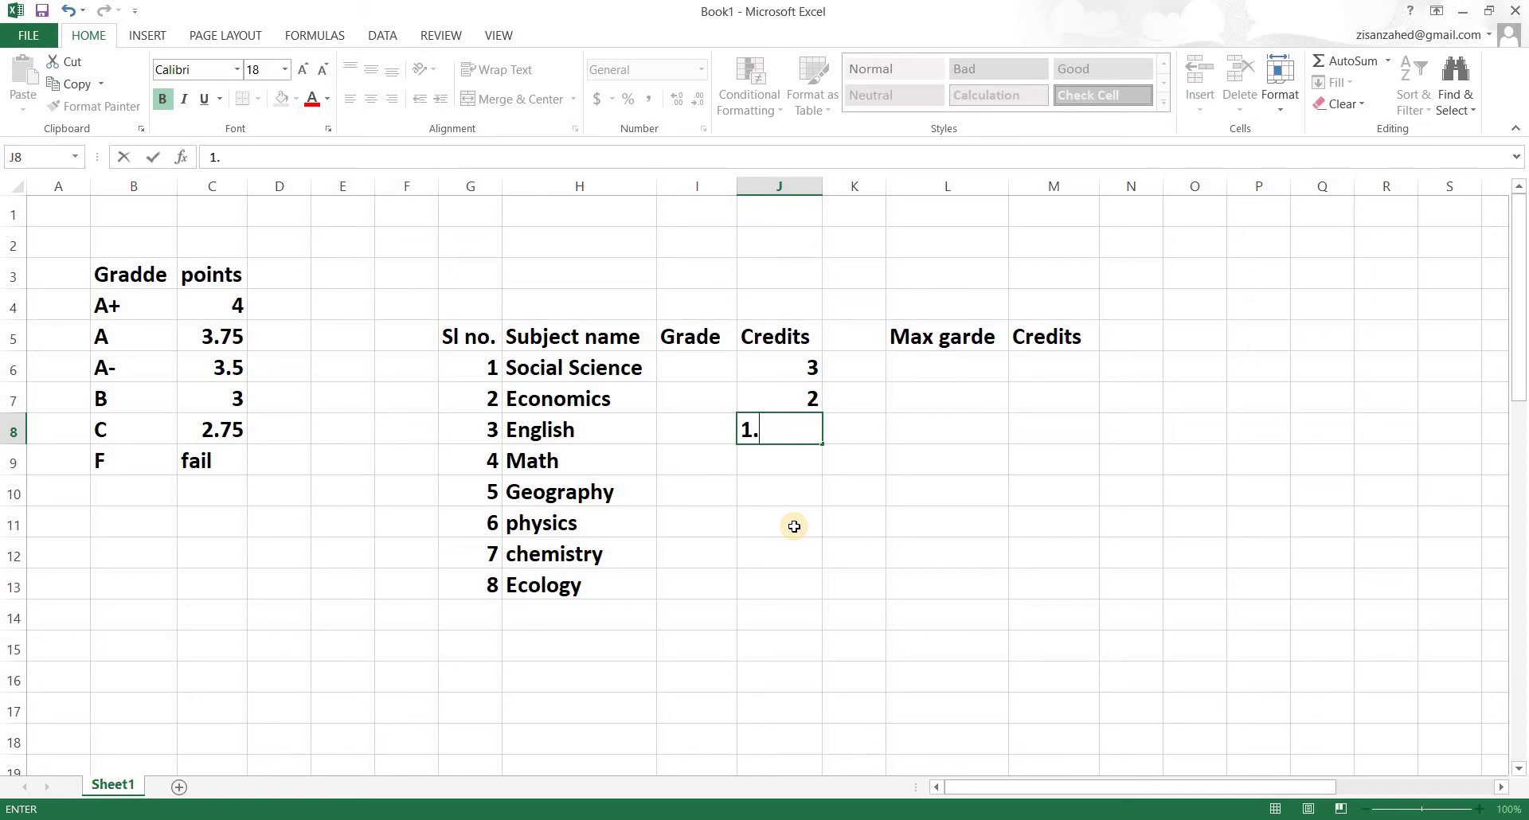
type("5")
key("Return")
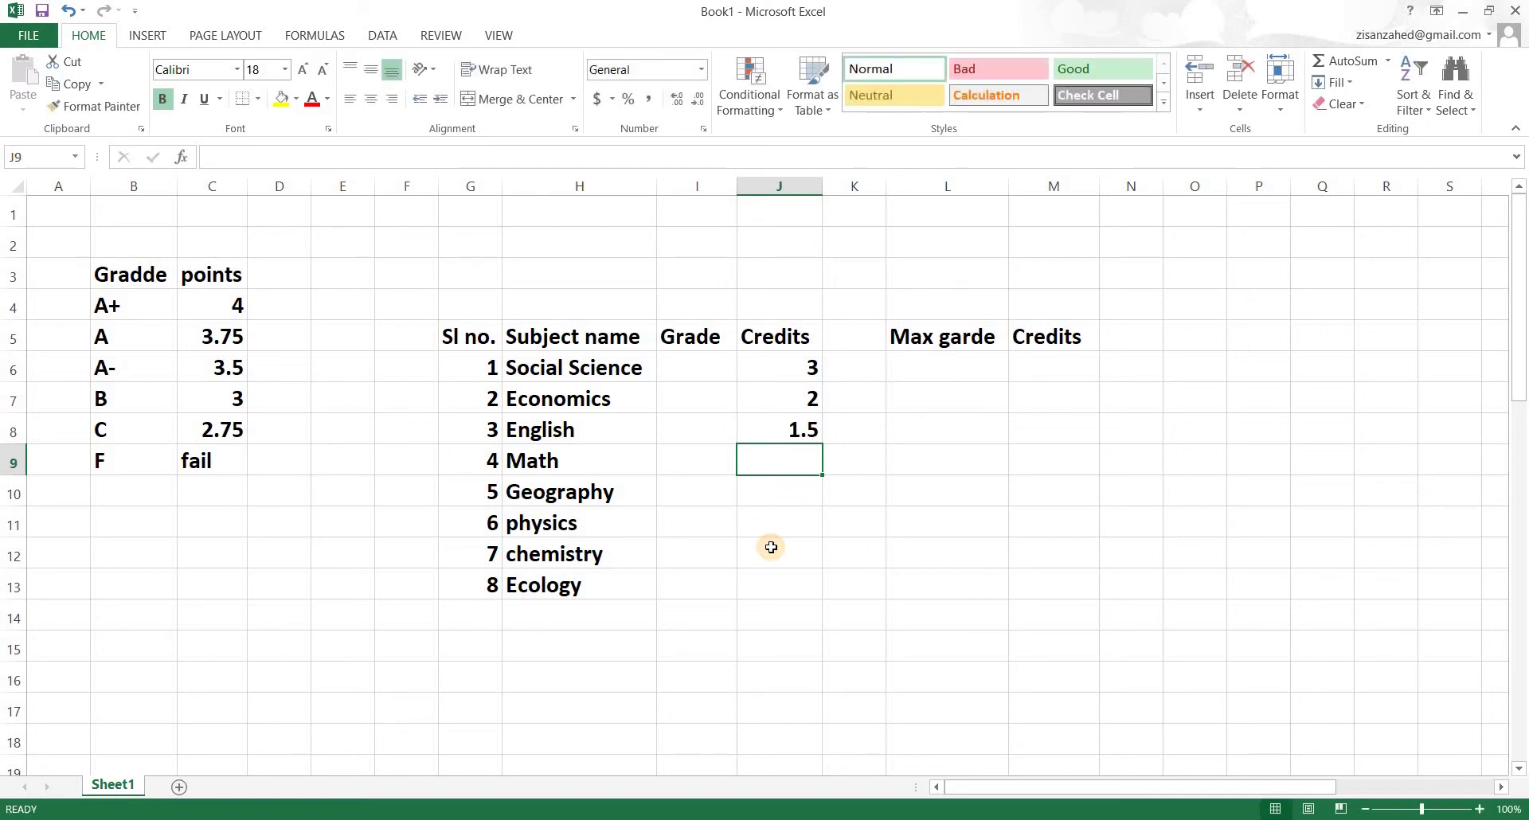
type("3")
key("Return")
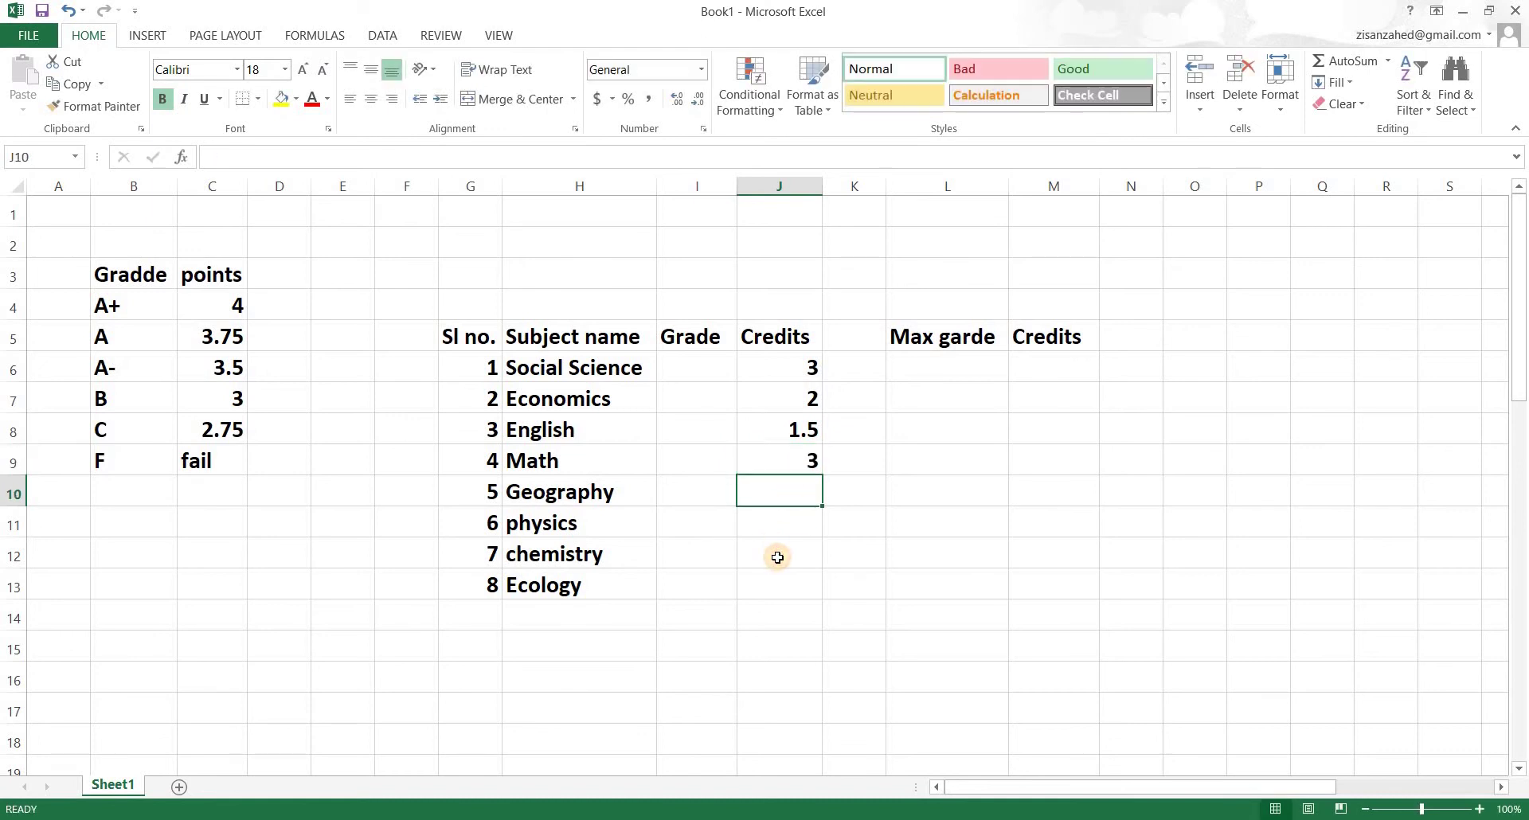
type("2")
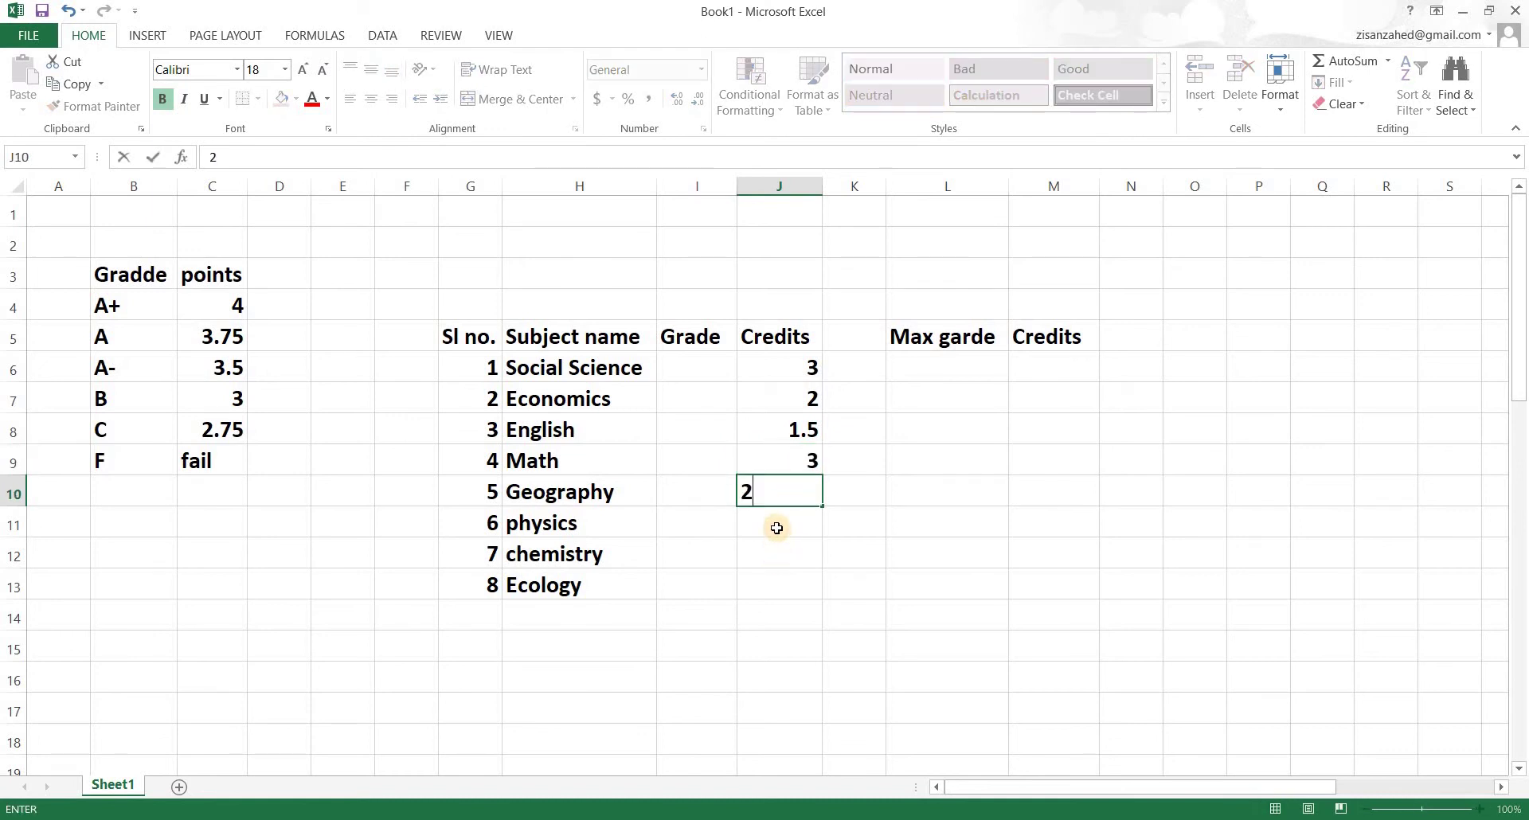
key("Return")
Enter credits 4, 4 and 1.5 for physics, chemistry and Ecology in J11:J13
type("4")
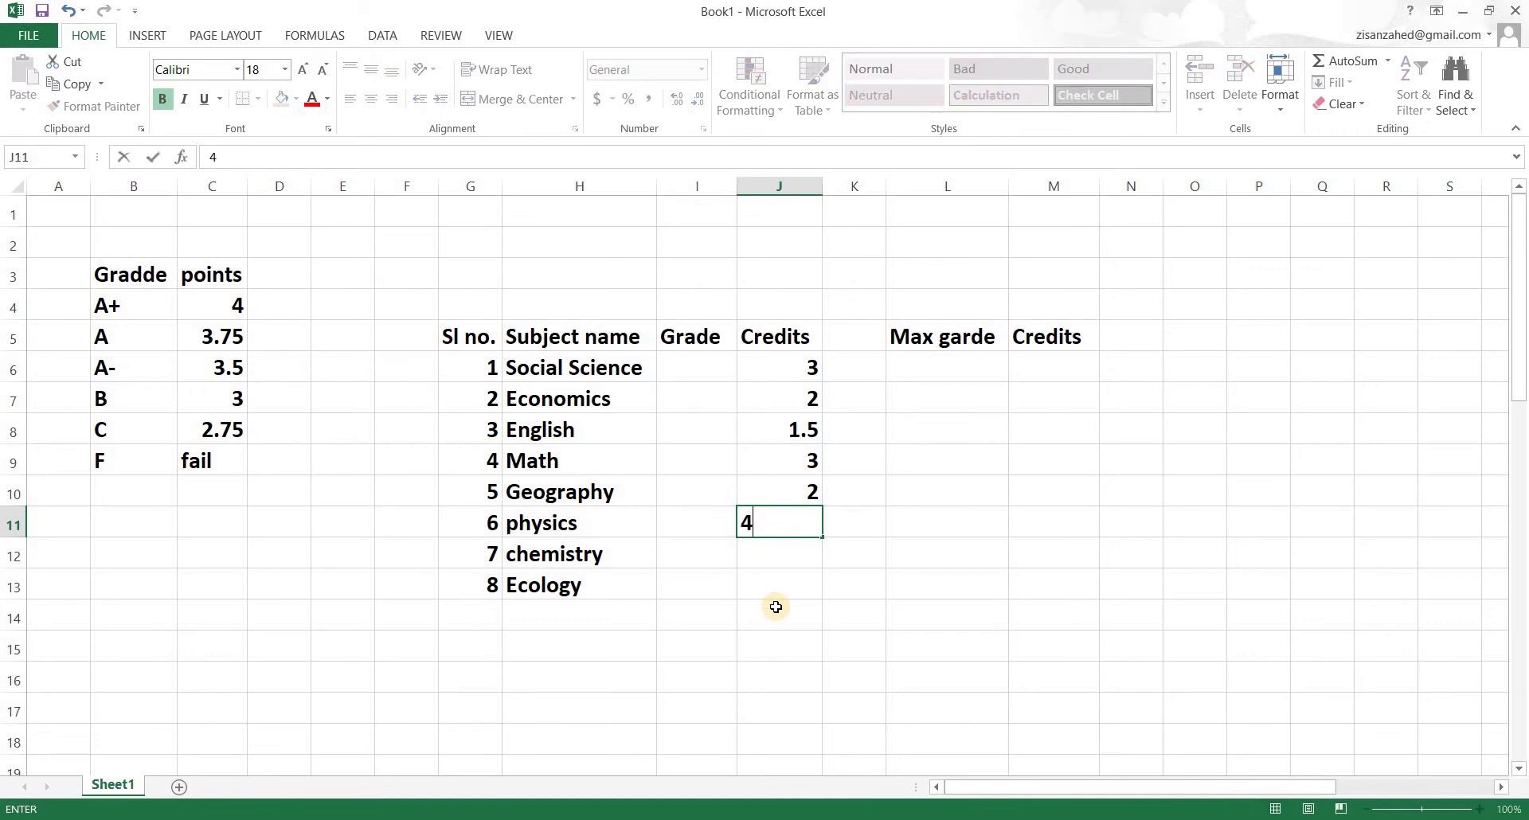
key("Return")
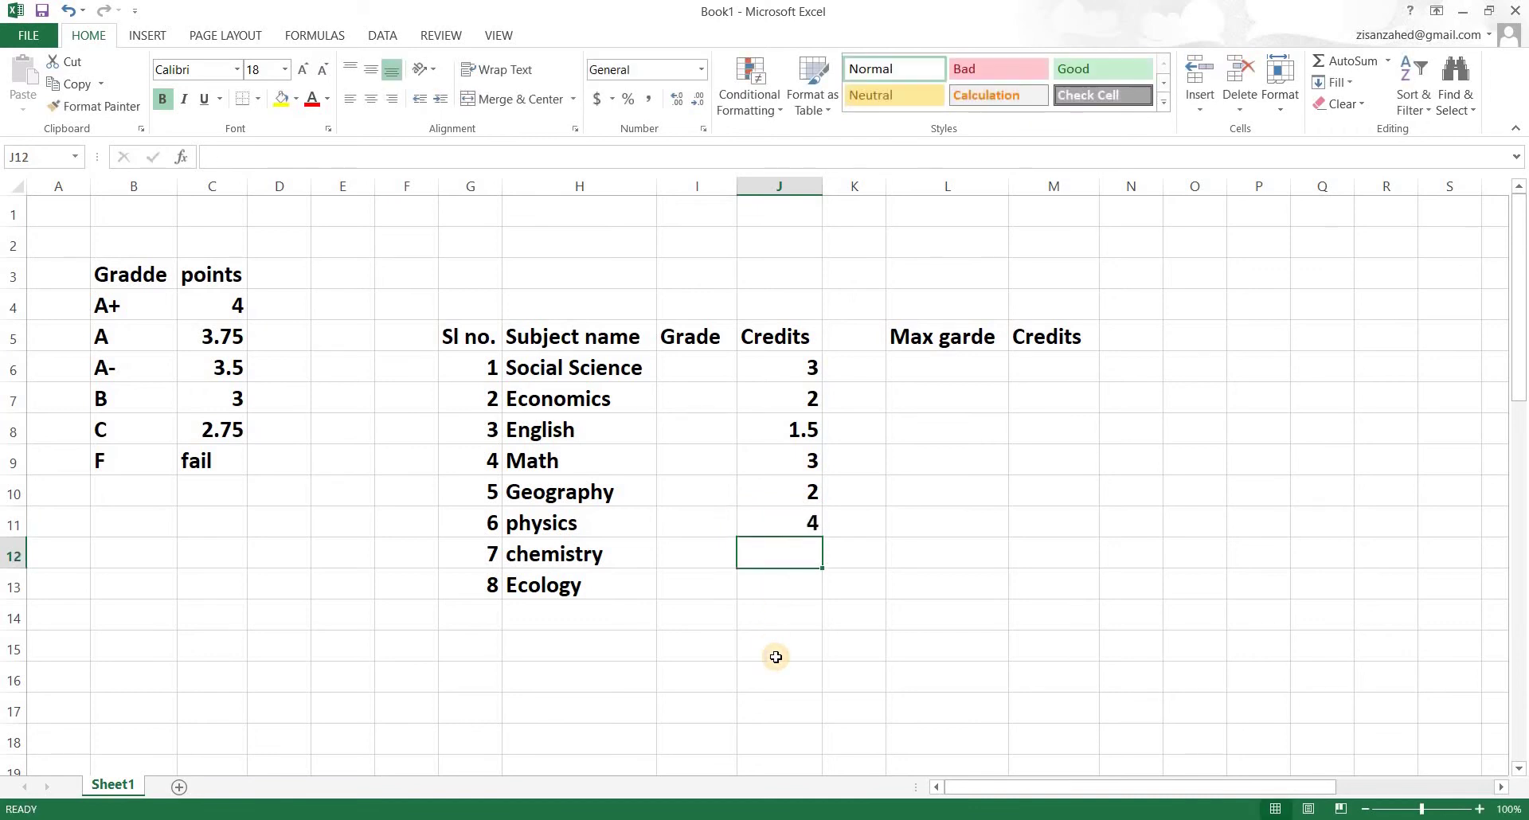
type("4")
key("Return")
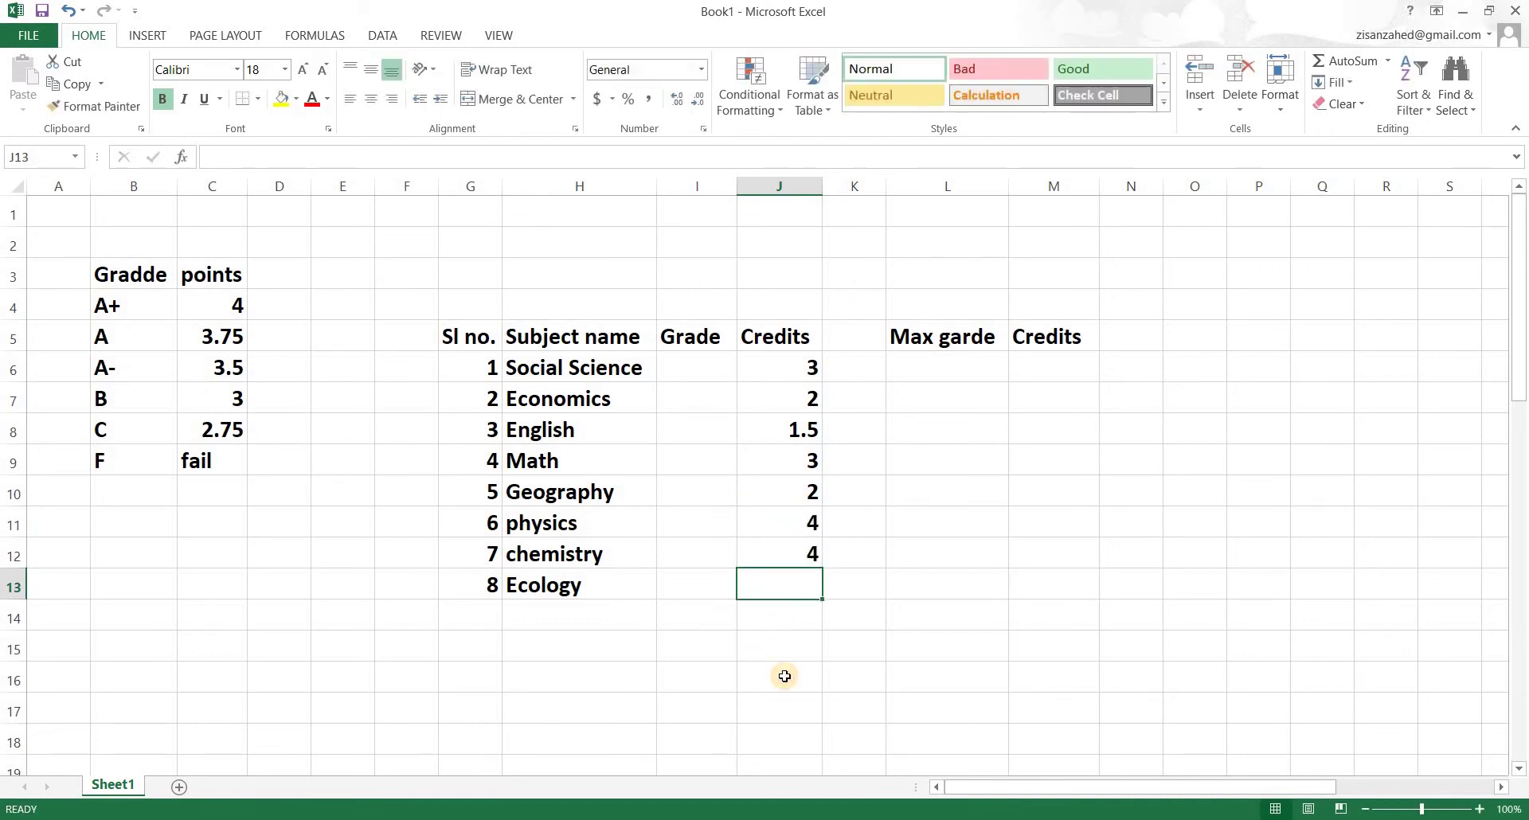
type("1.5")
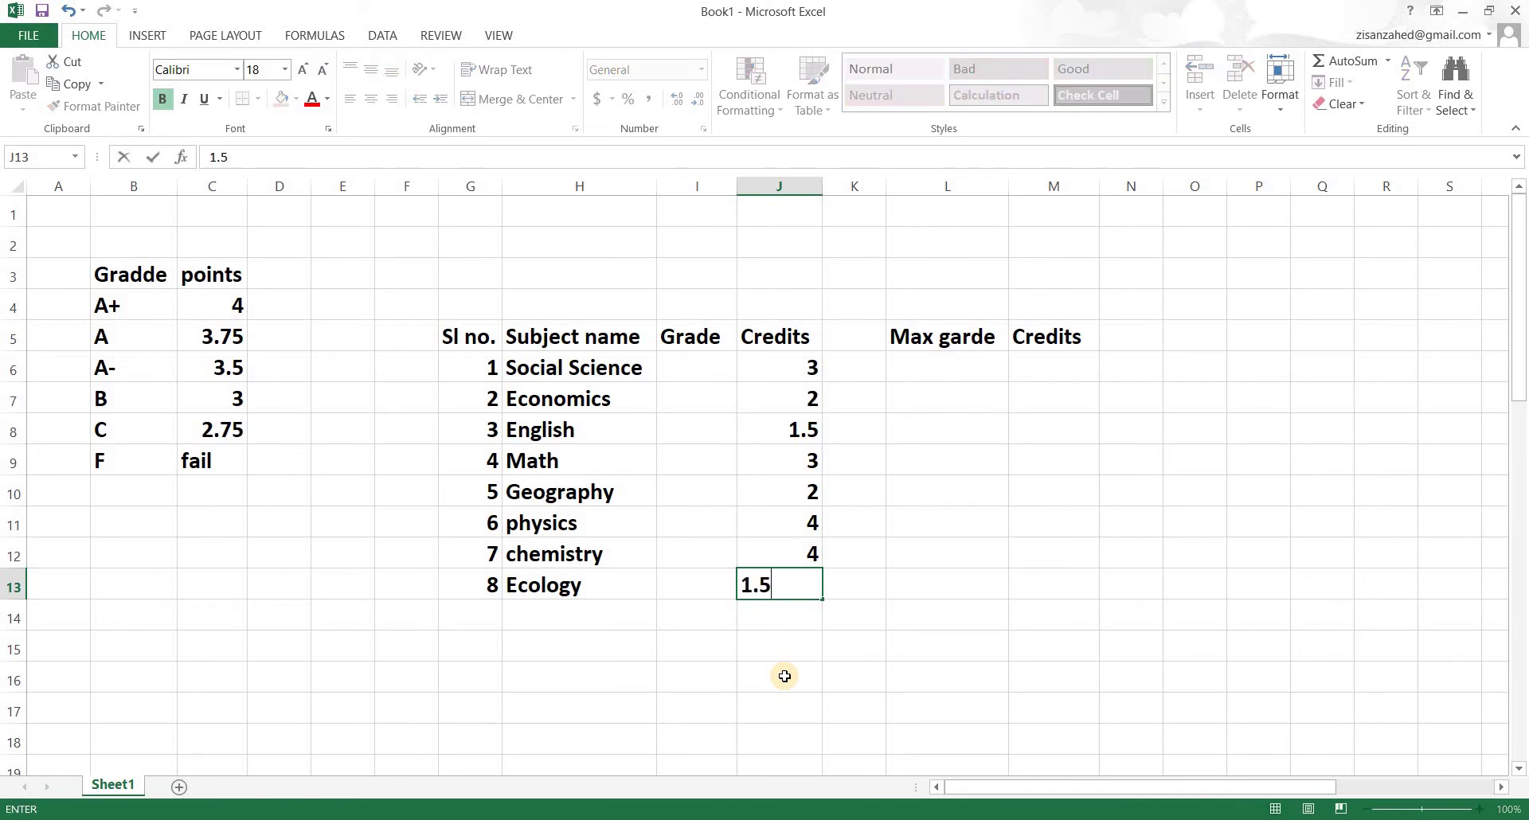
left_click(787, 681)
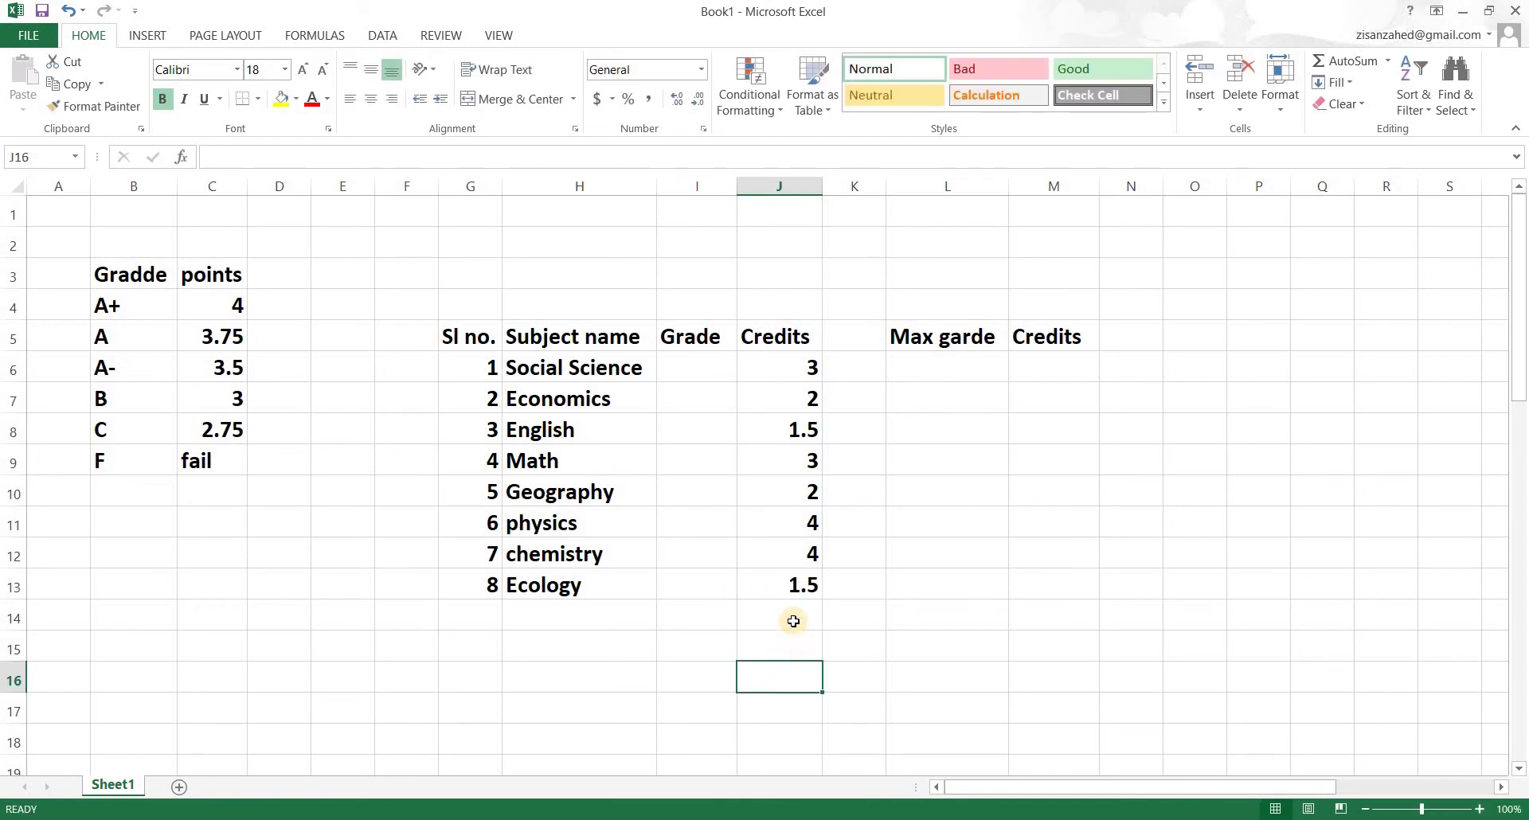
left_click(1053, 366)
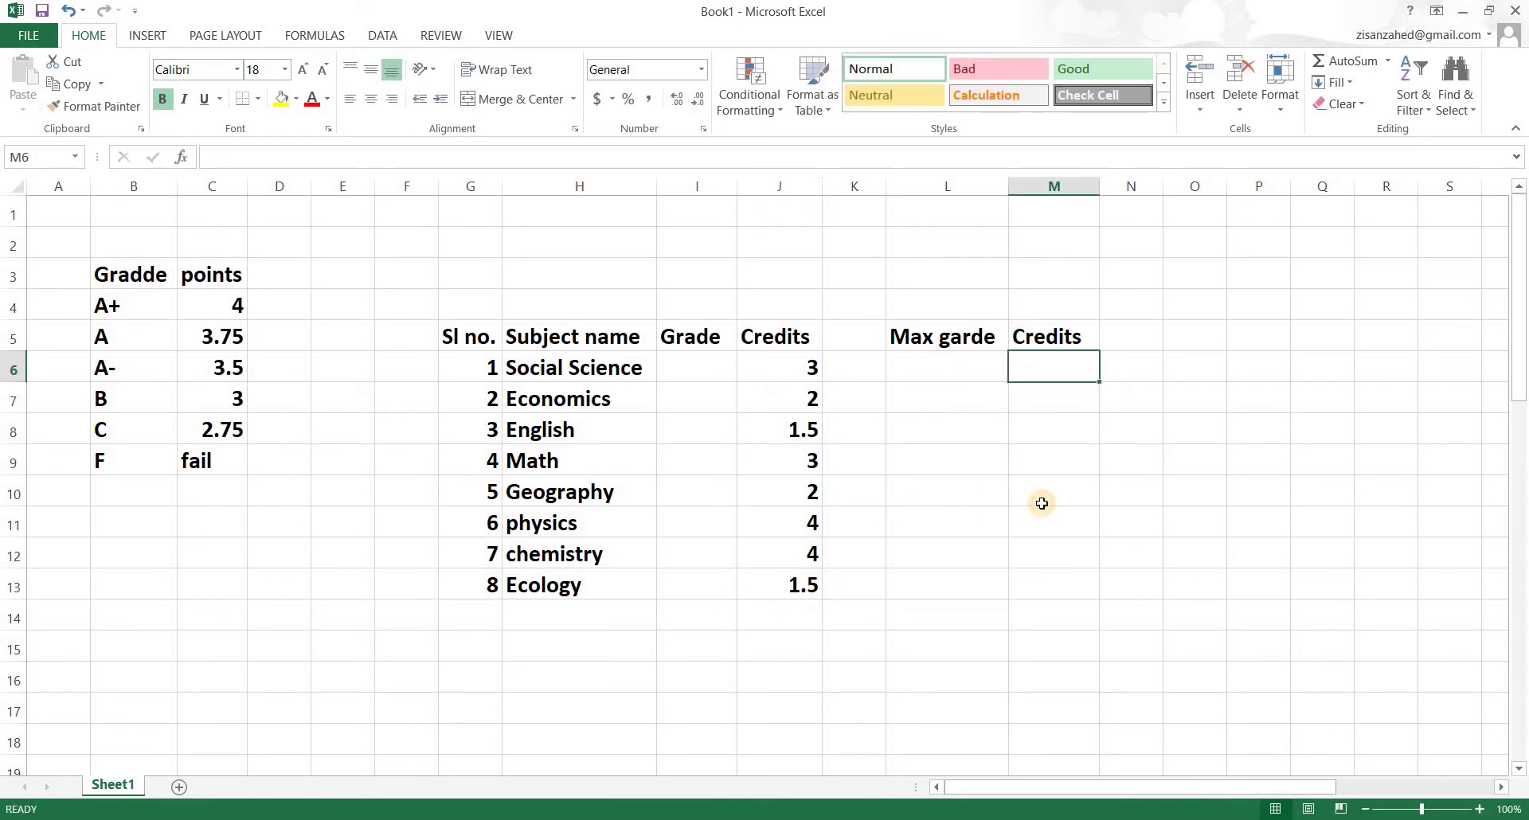
Put =J6 in M6 and fill it down to M13 to mirror each credit
type("=")
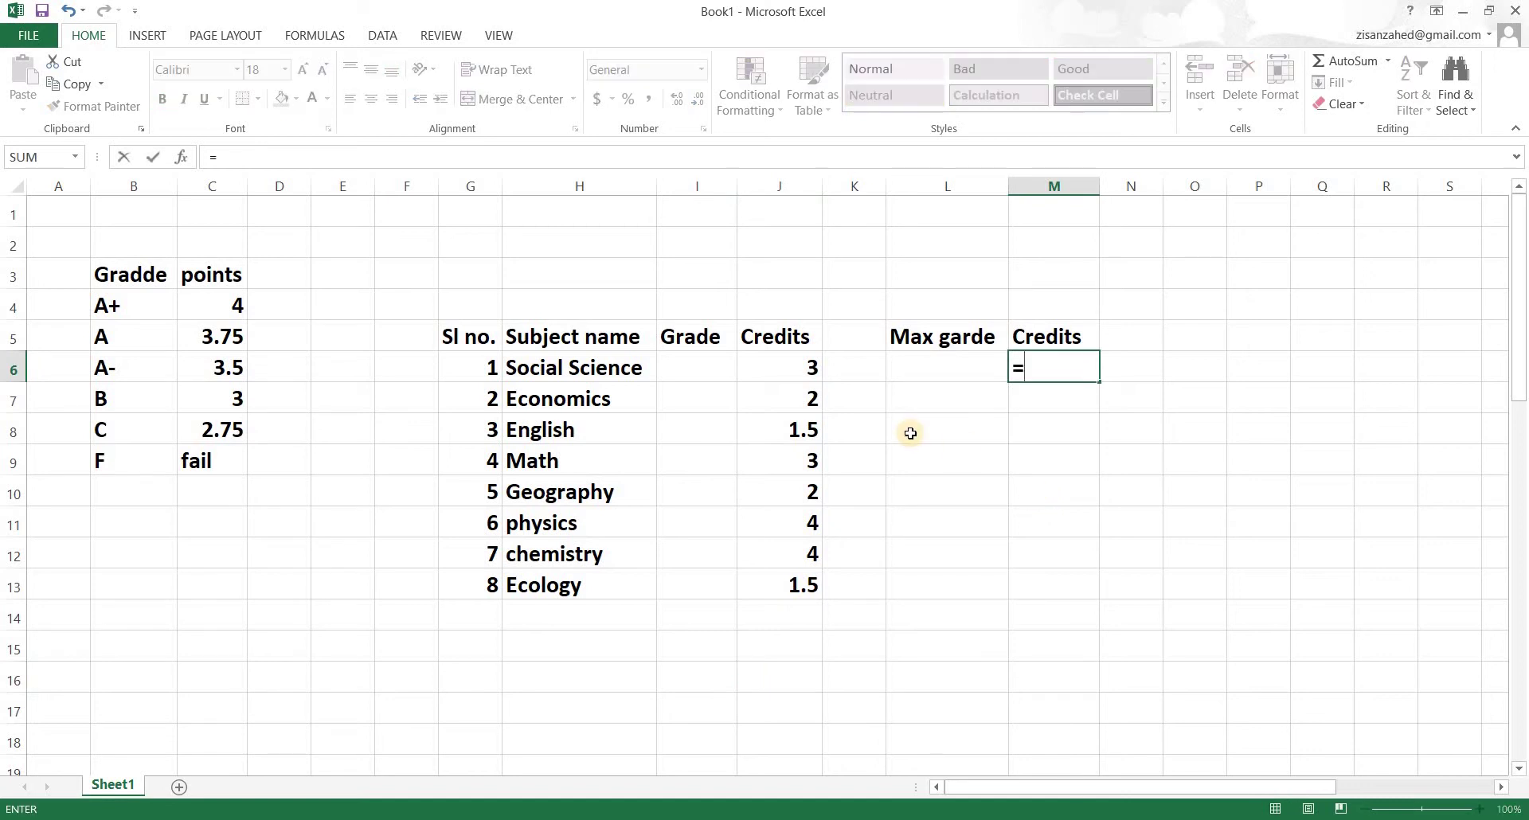
left_click(795, 375)
key("Return")
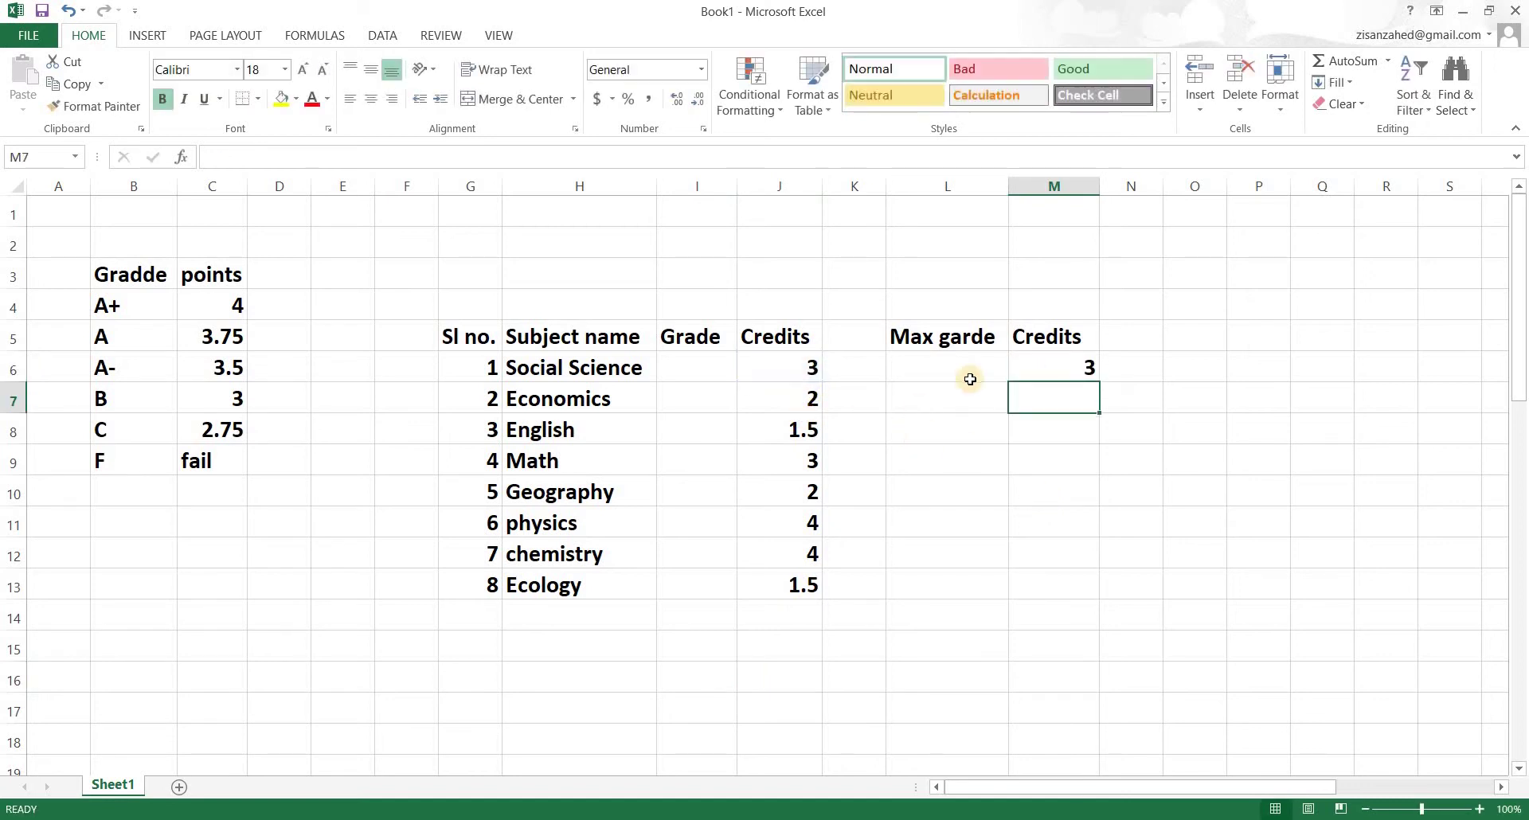
left_click(1091, 375)
left_click_drag(1099, 382, 1097, 604)
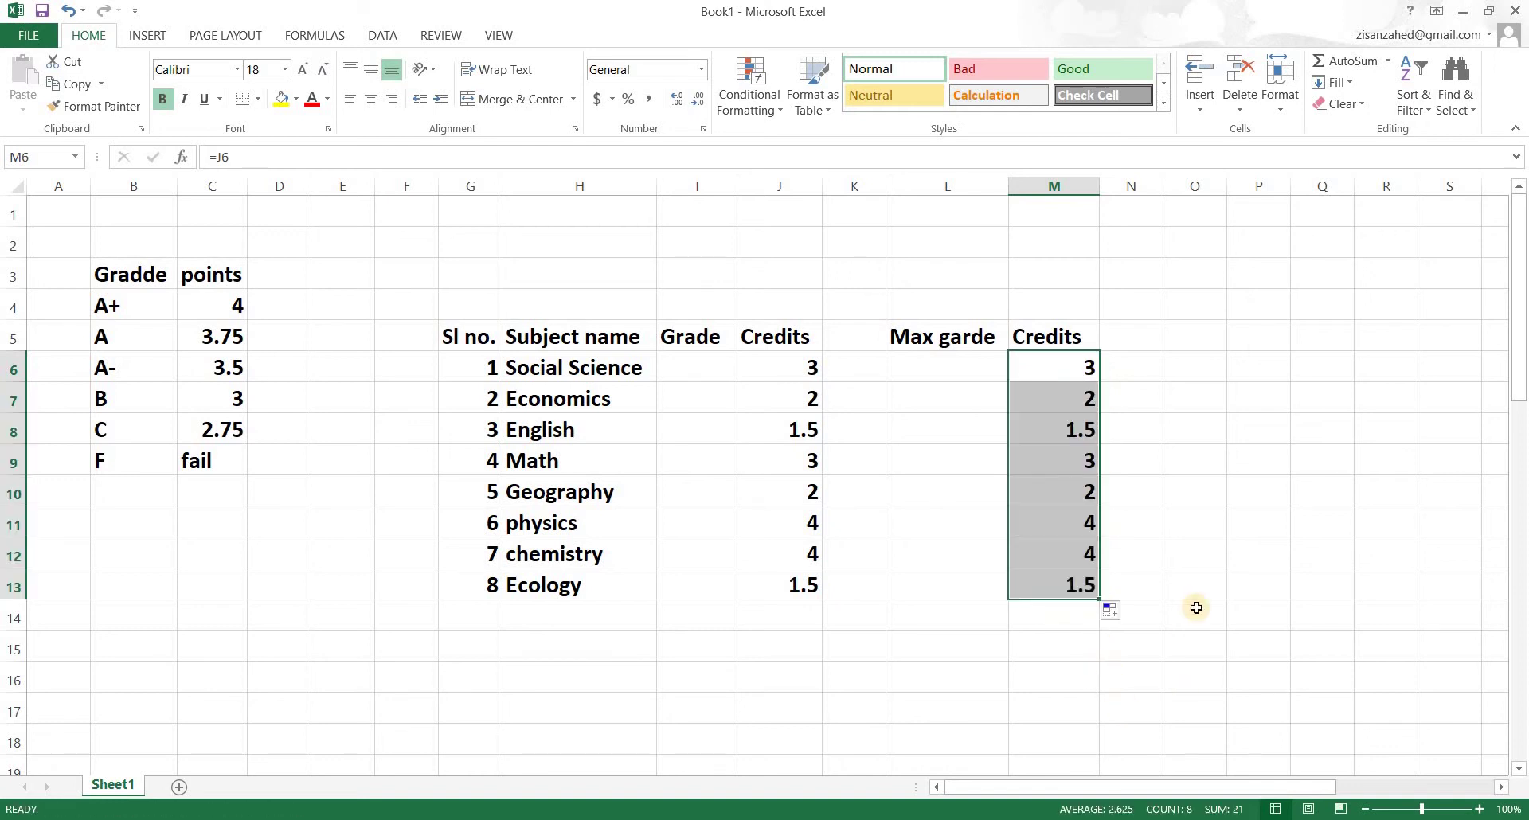
left_click(1194, 607)
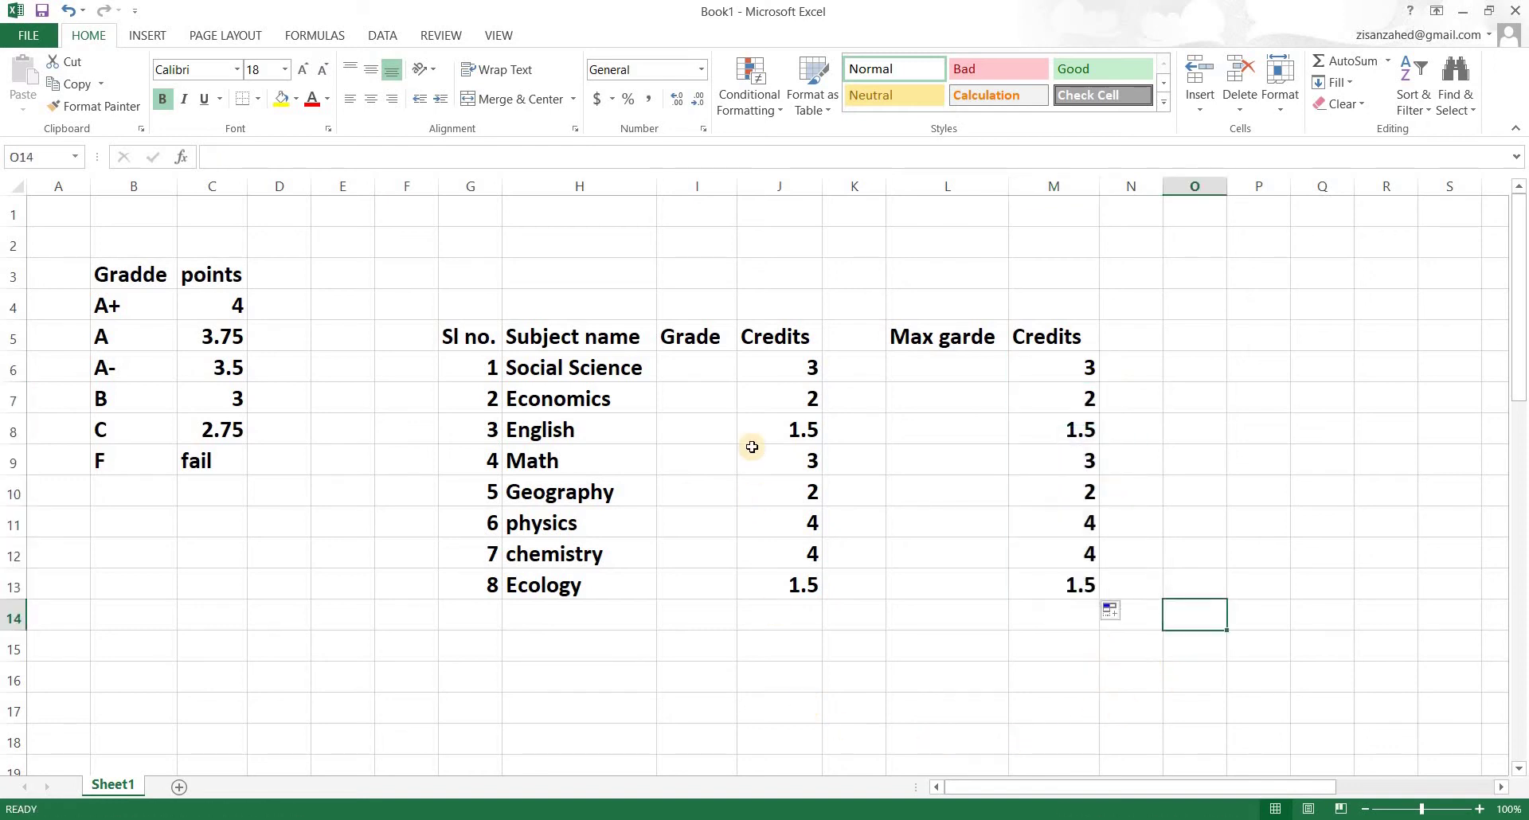
left_click(952, 365)
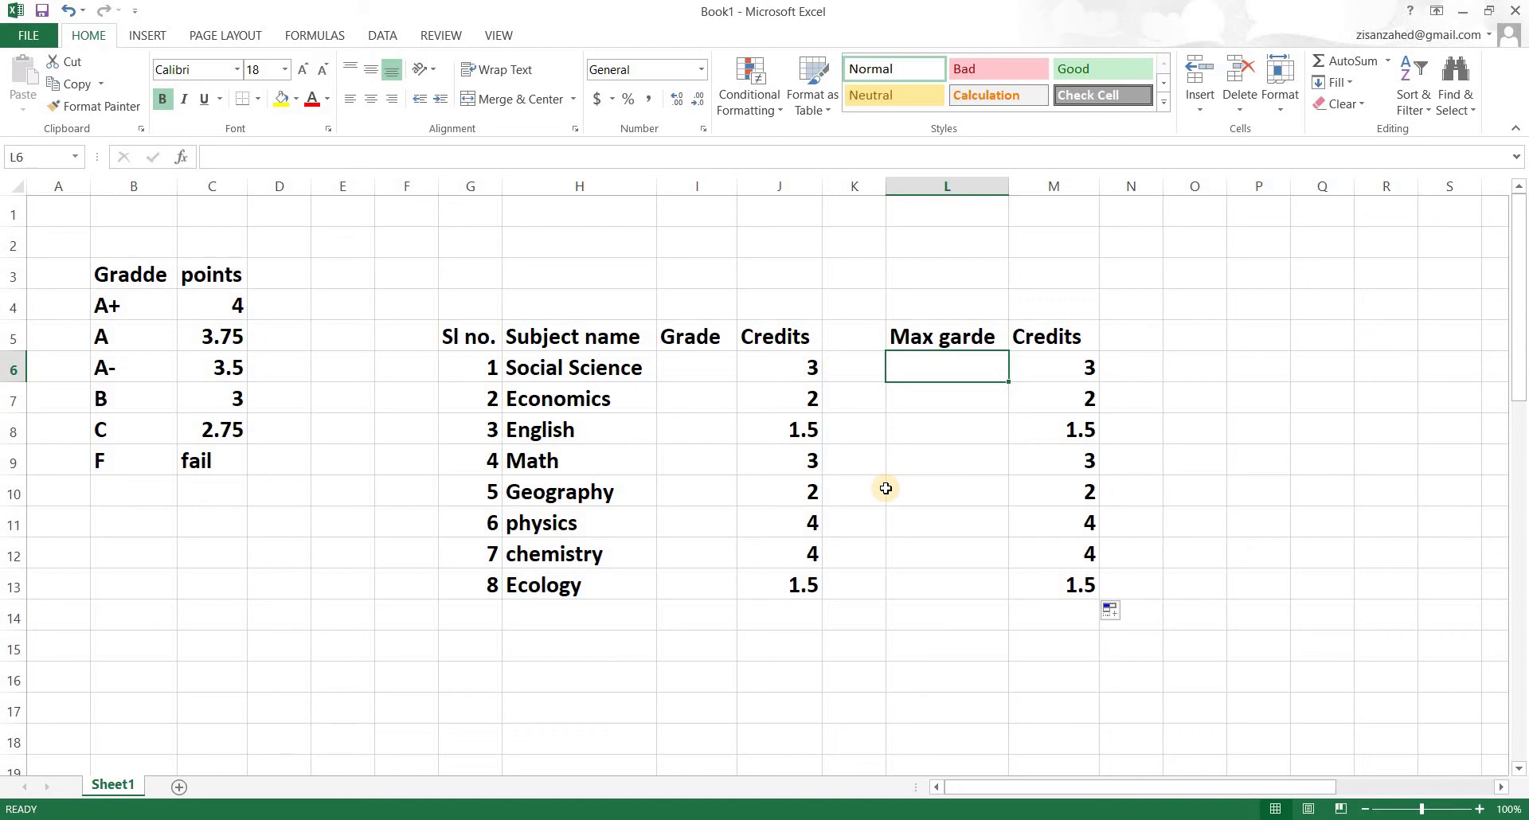
Enter 4 in L6:L9 and fill it down so L6:L13 all read 4
type("4")
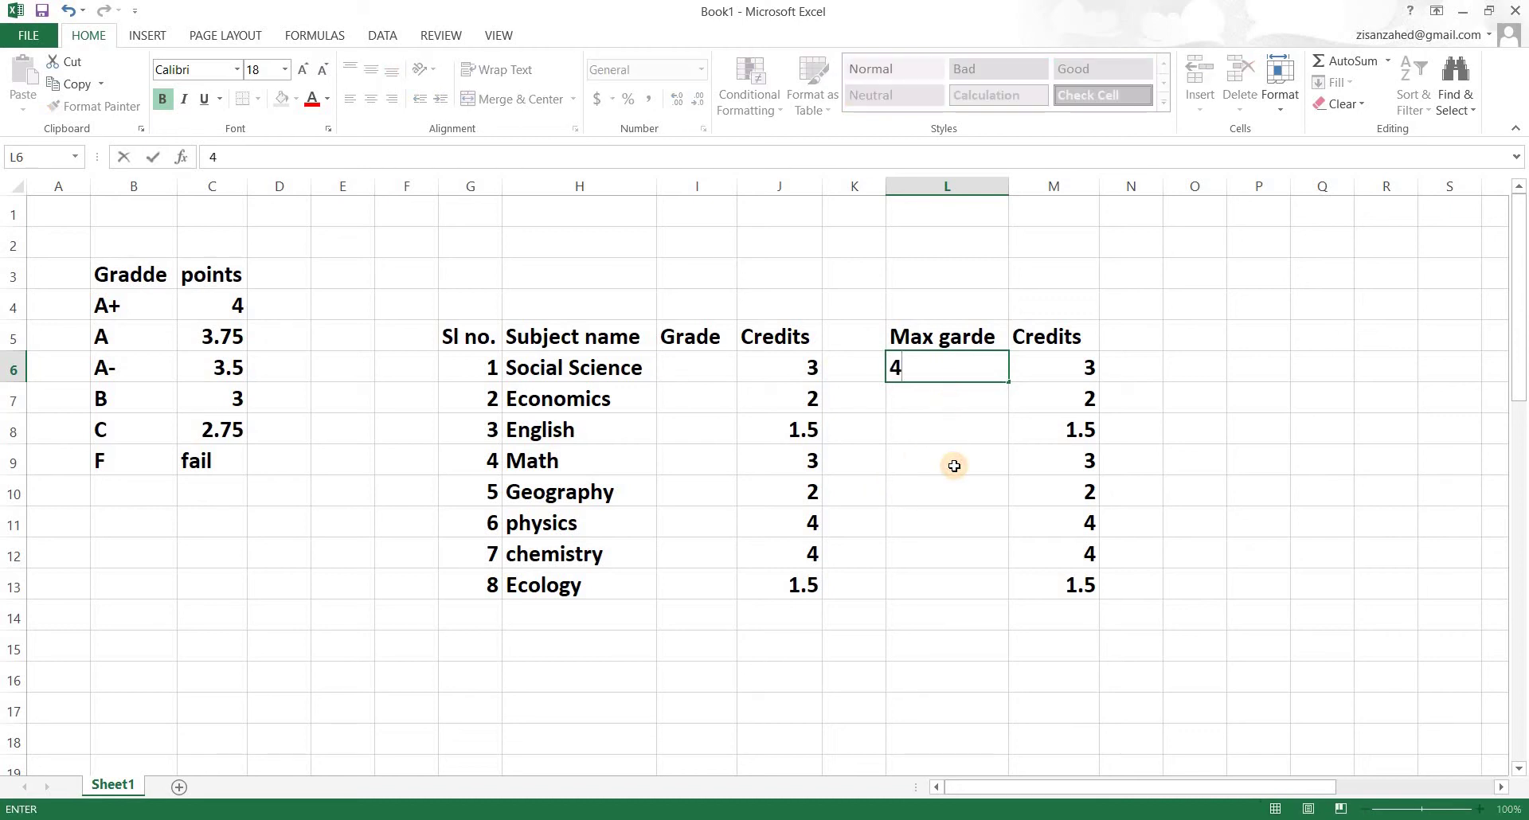
key("Return")
type("4")
key("Return")
type("4")
key("Return")
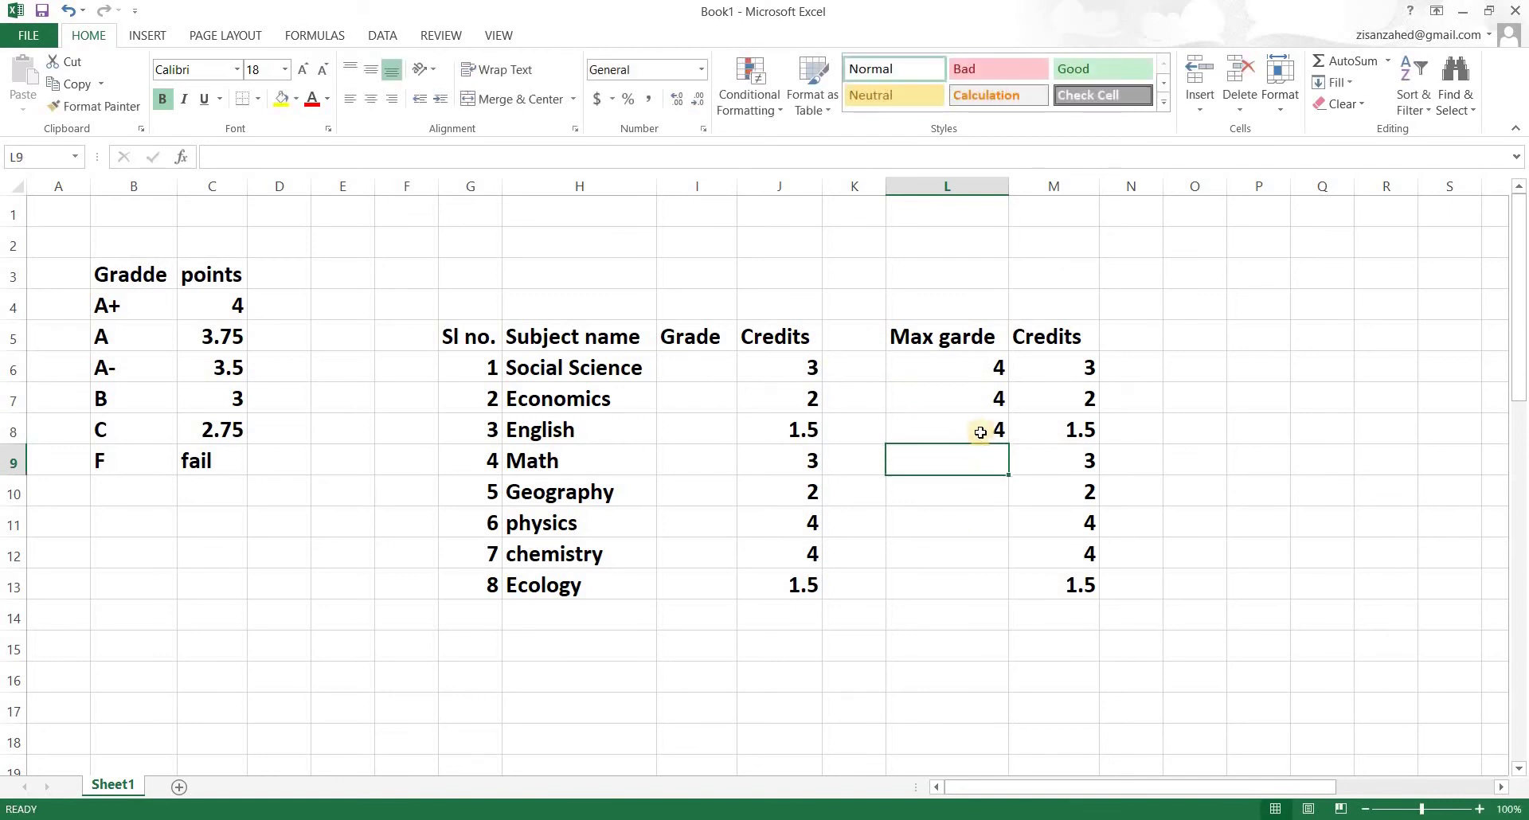
type("4")
key("Return")
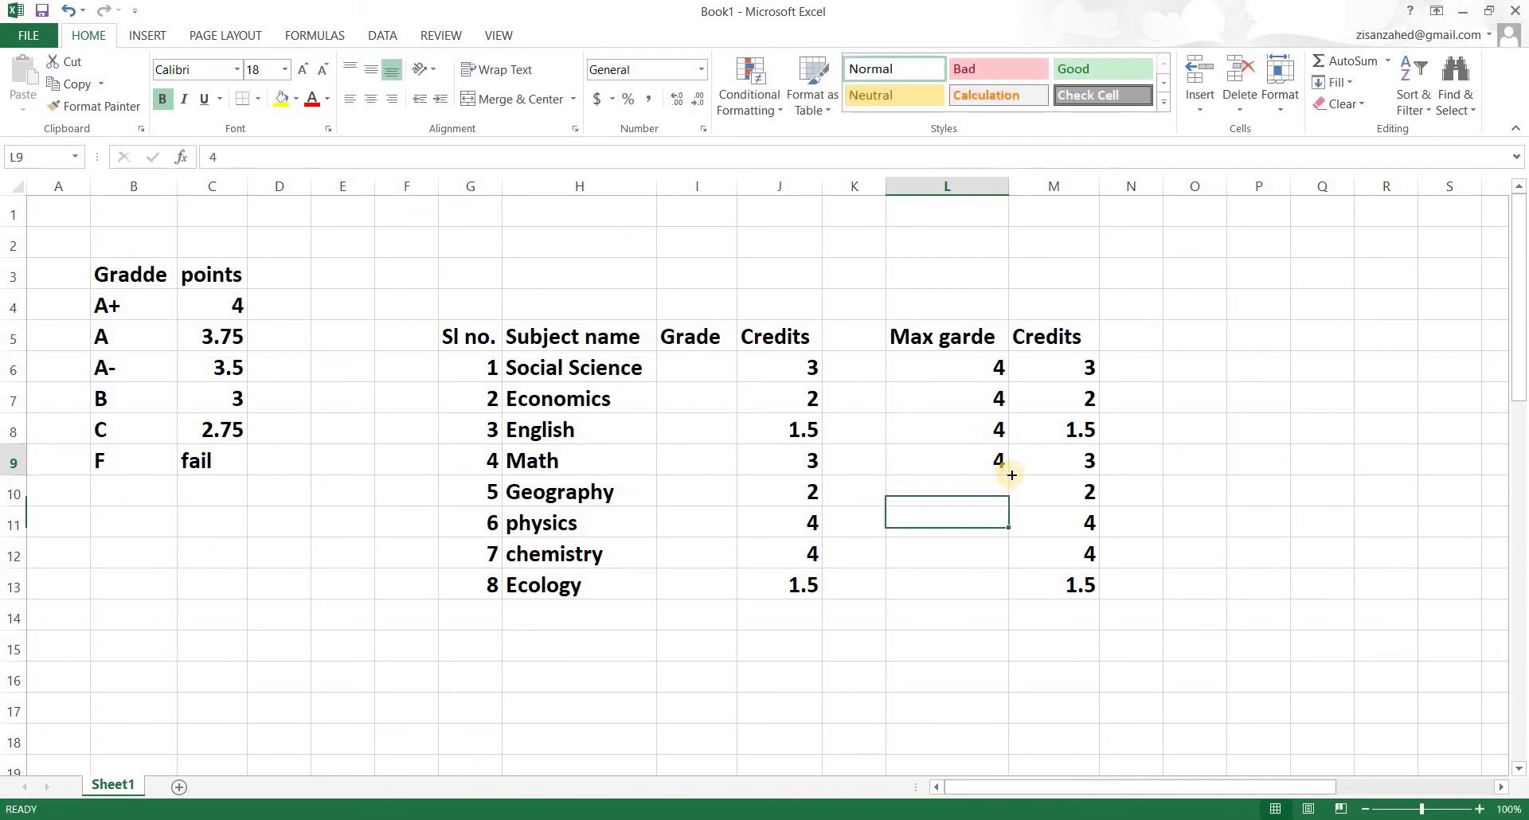
left_click(1002, 468)
left_click_drag(1008, 475, 1006, 589)
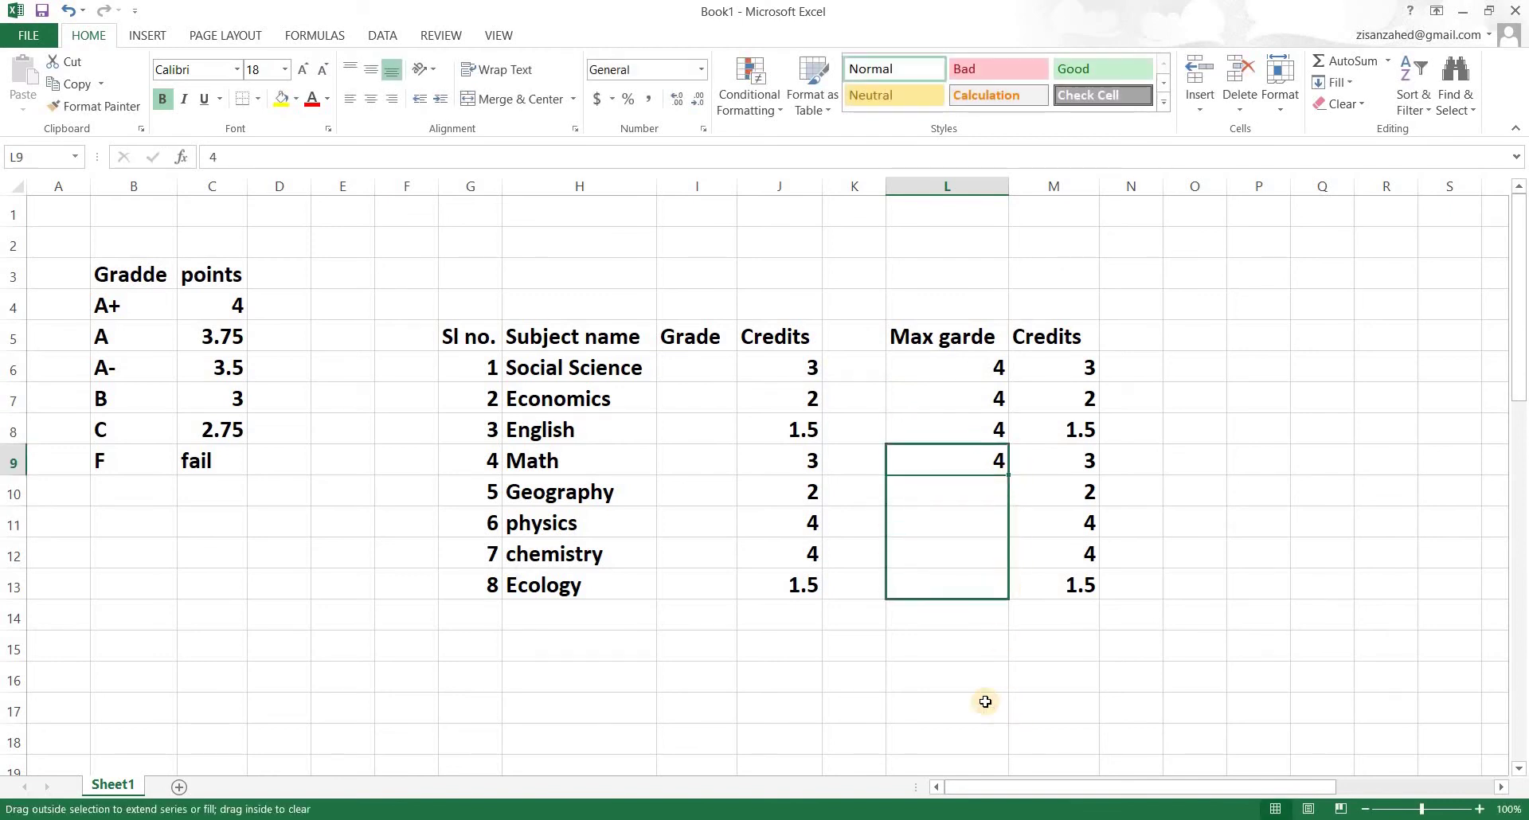
left_click(884, 709)
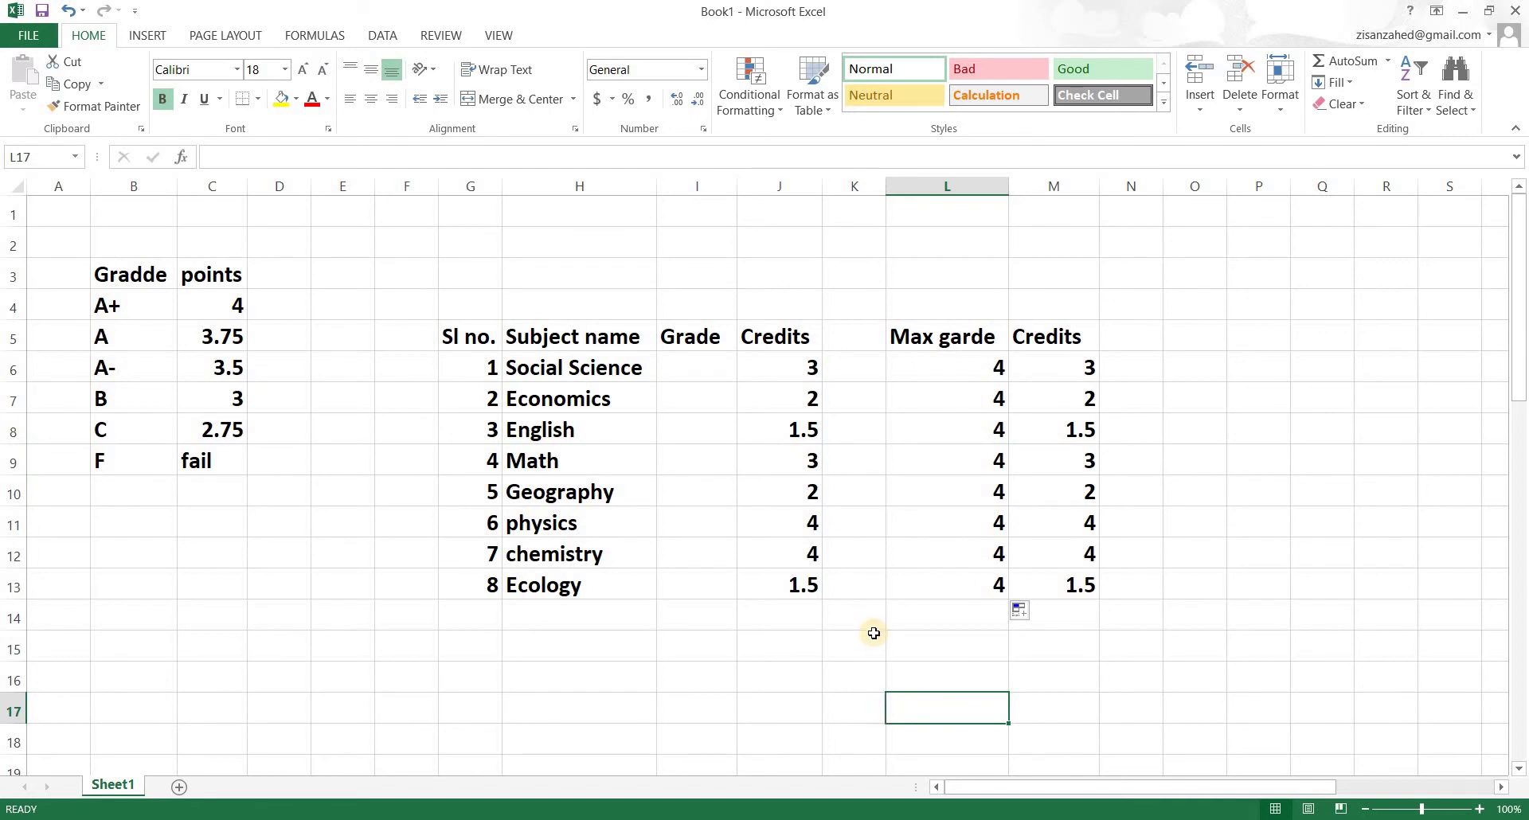
left_click(699, 371)
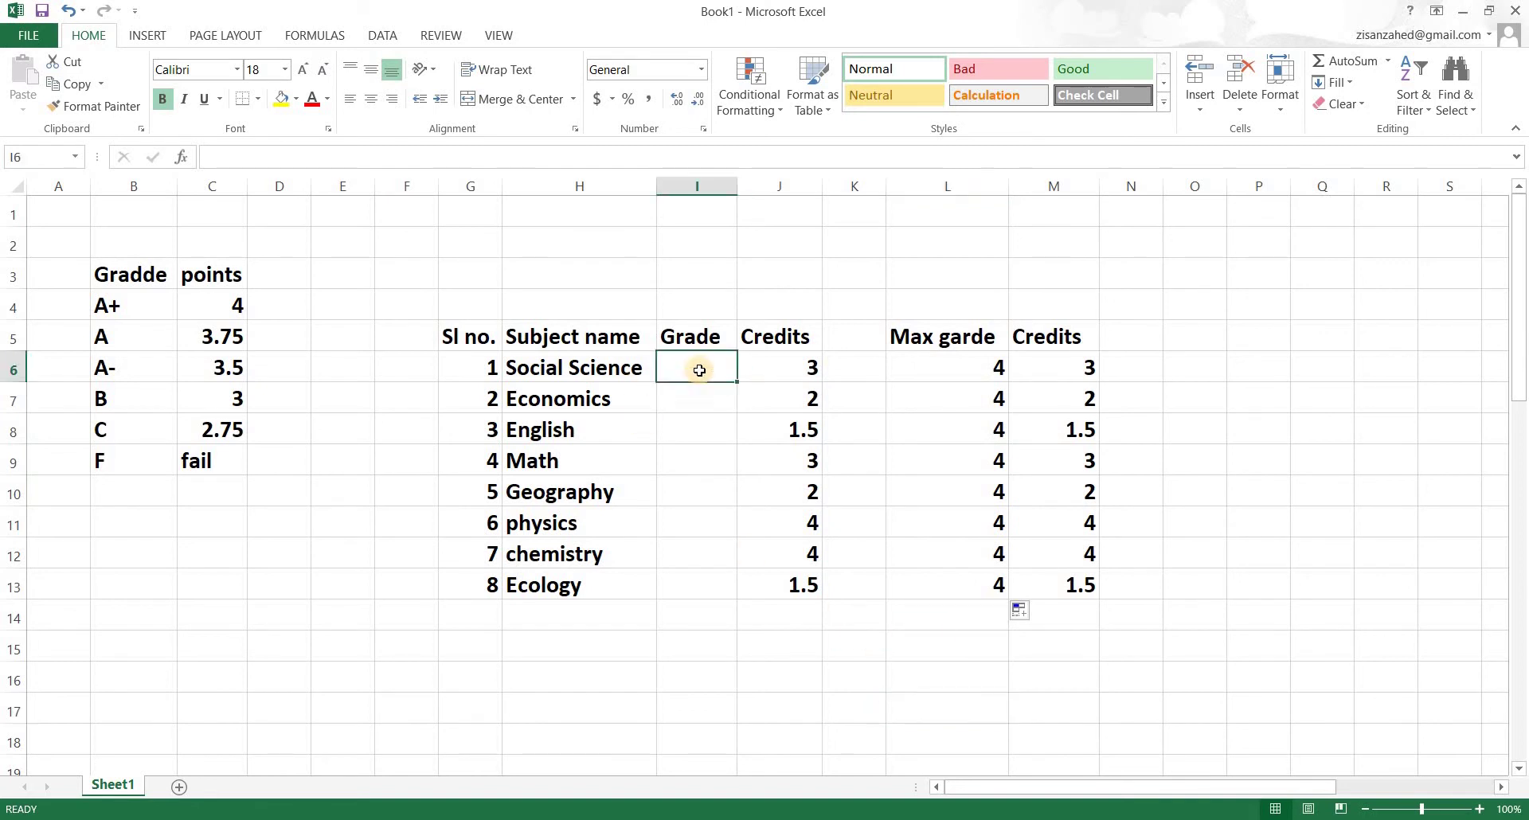
Make first-pass grade entries for Social Science, Economics and English starting at I6
left_click(699, 426)
key("Down")
key("Down")
key("Down")
key("Down")
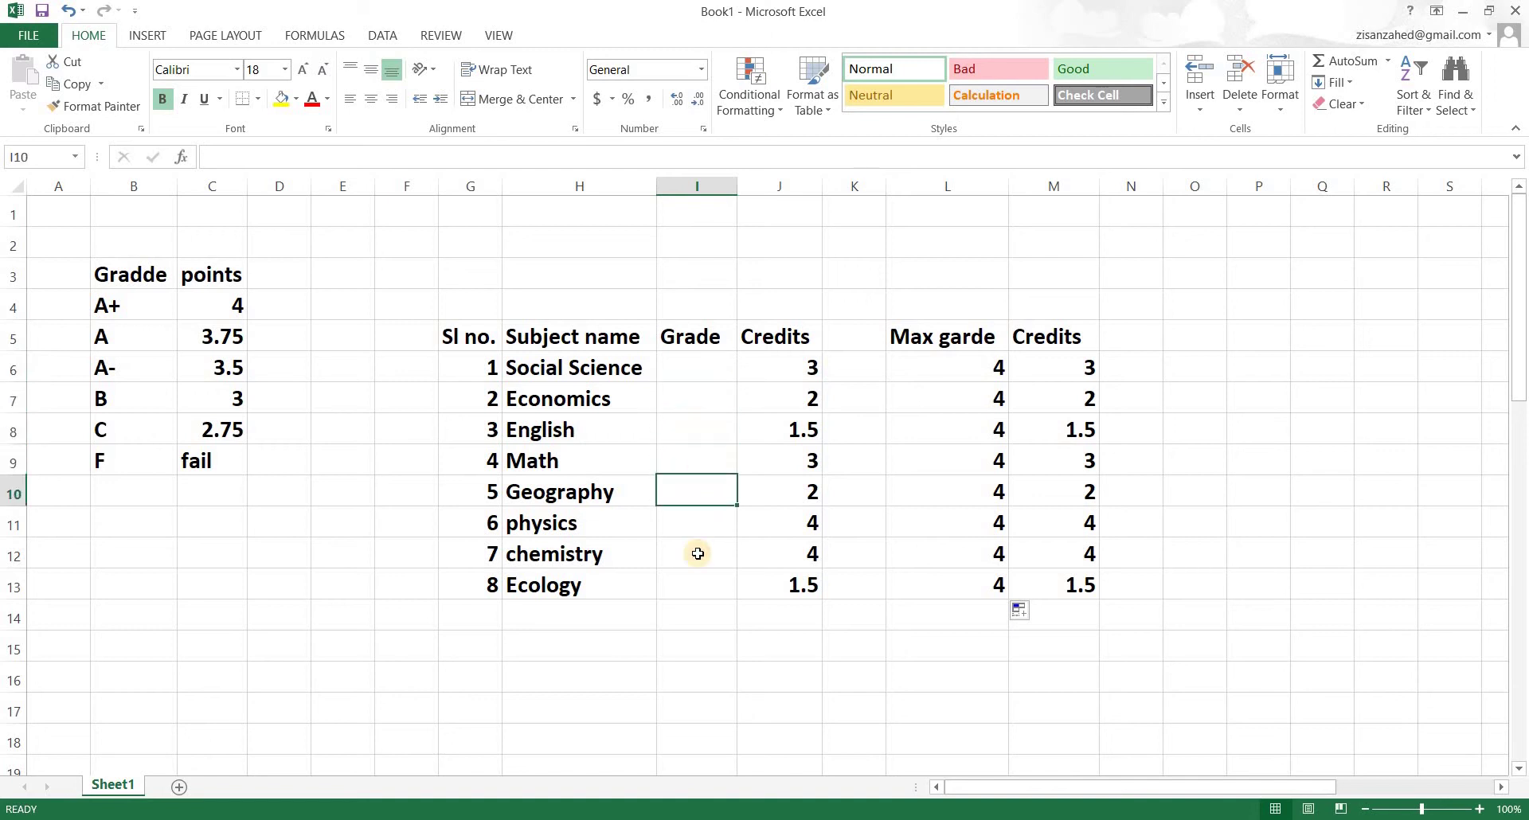
key("Down")
key("ctrl+Up")
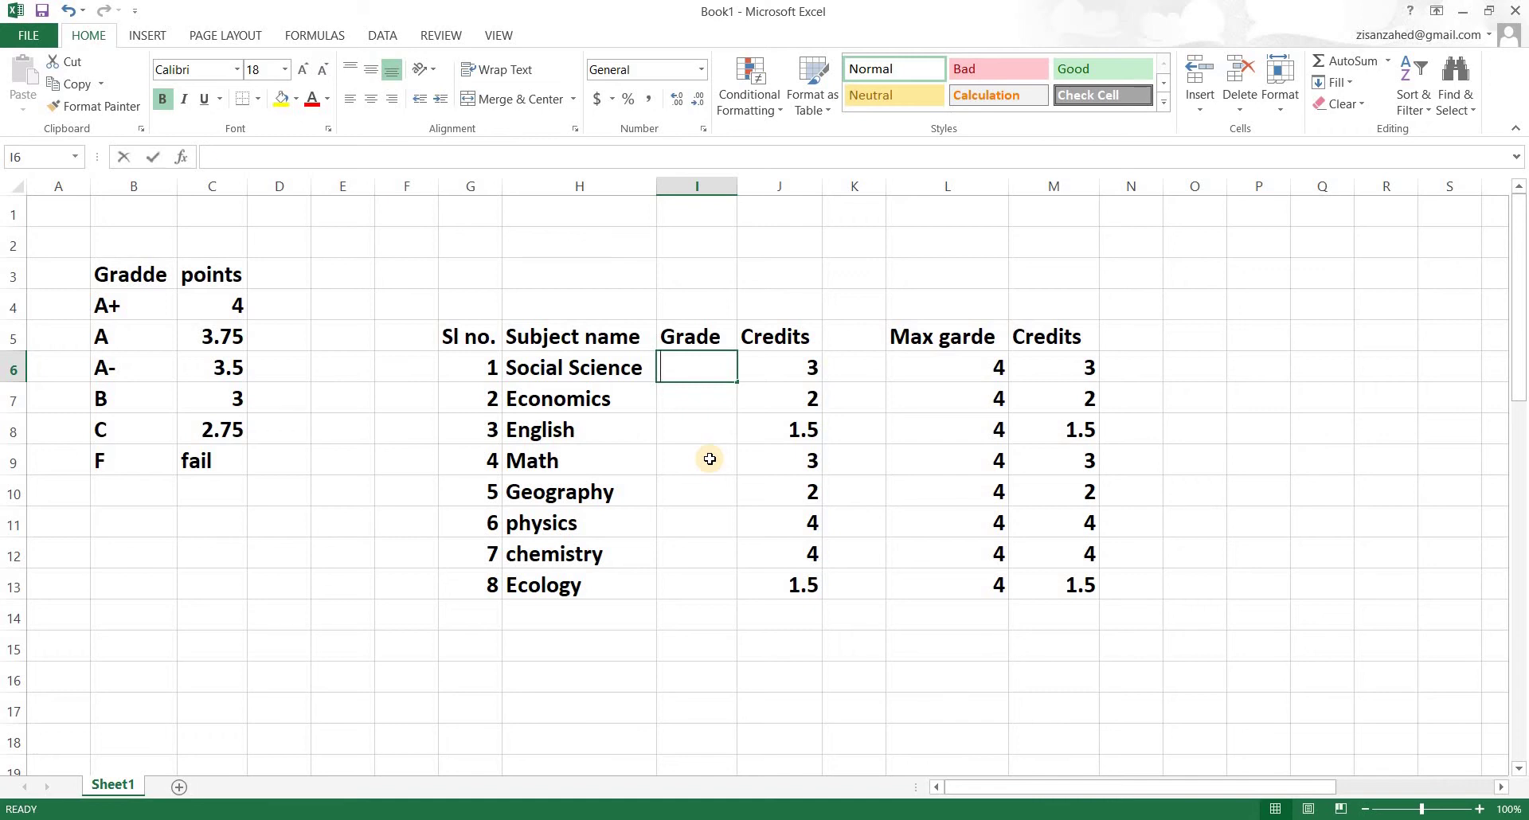
type("2")
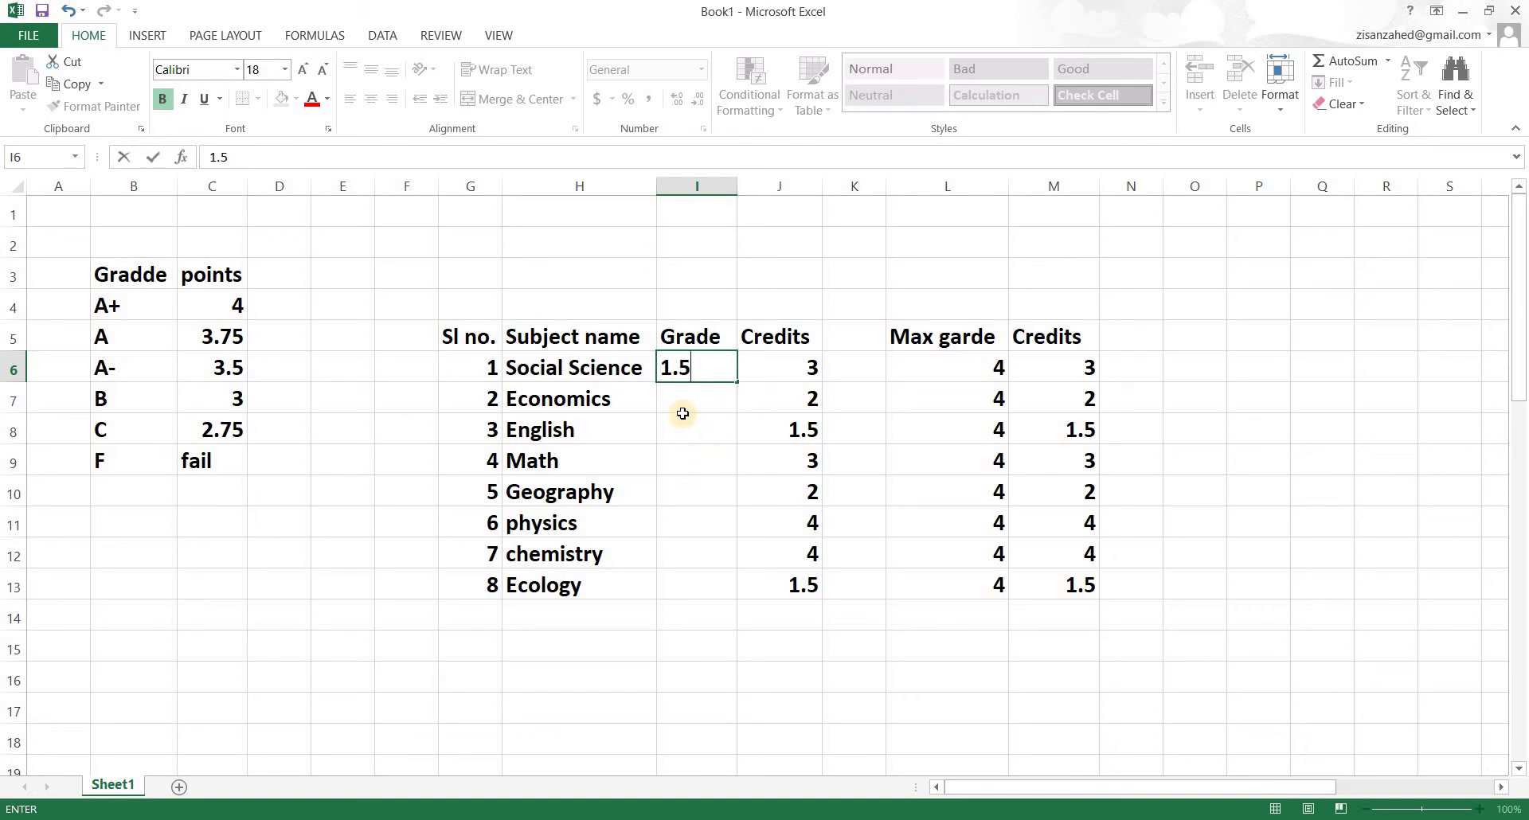
key("Return")
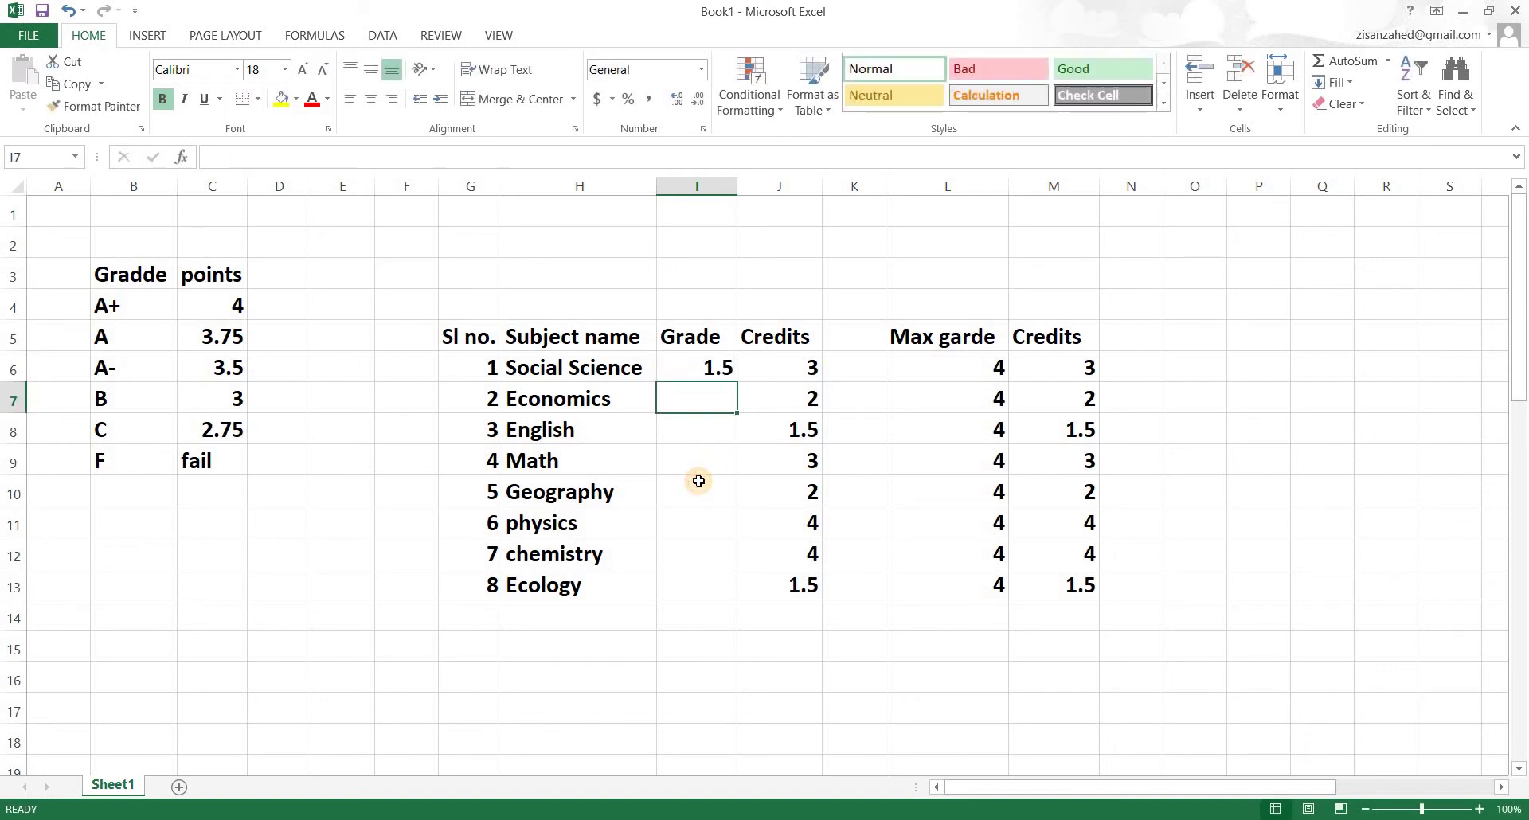
type("2")
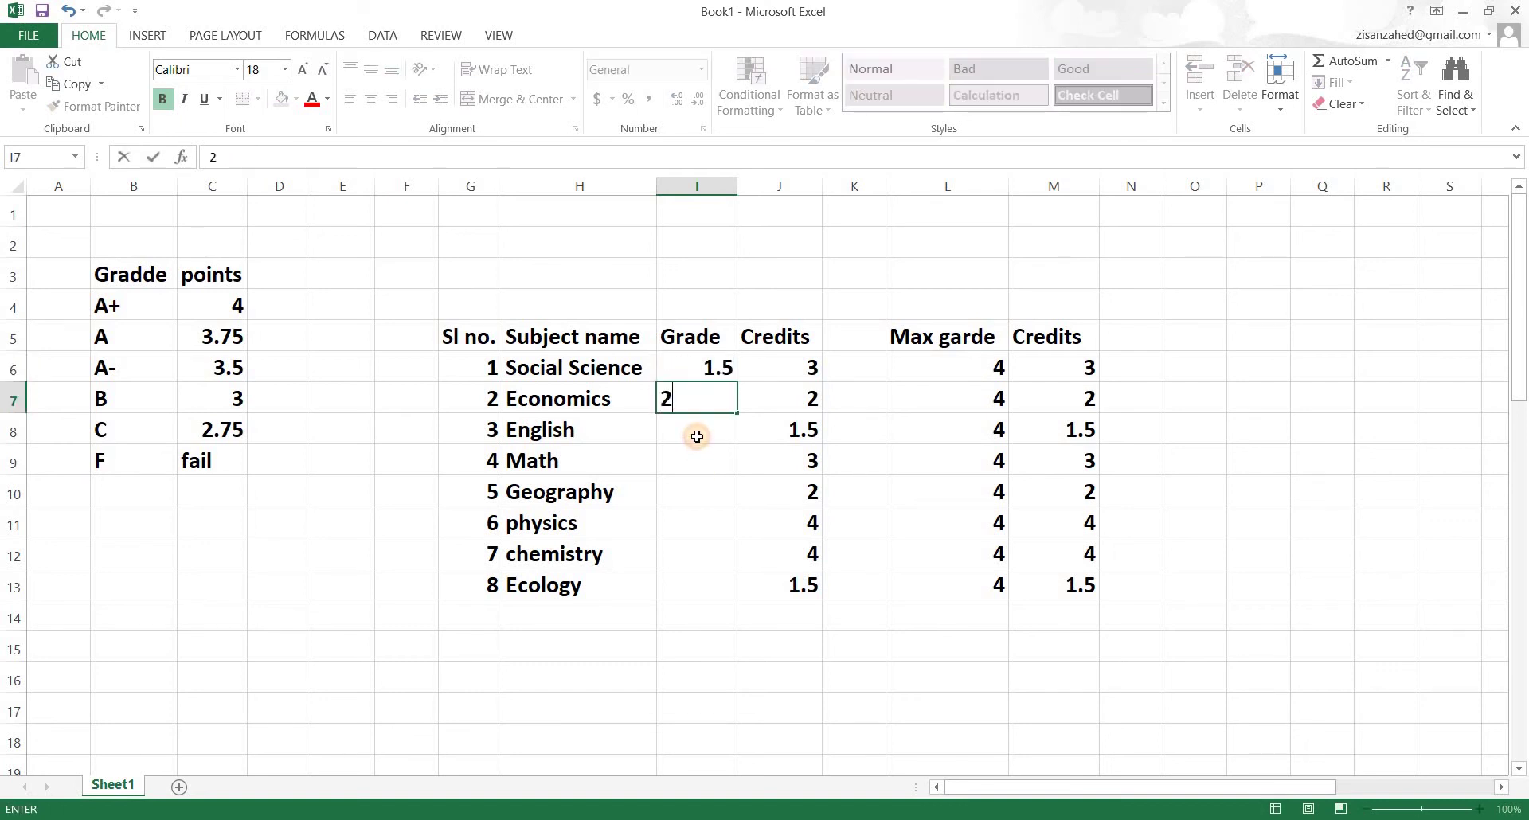
key("Return")
type("1.")
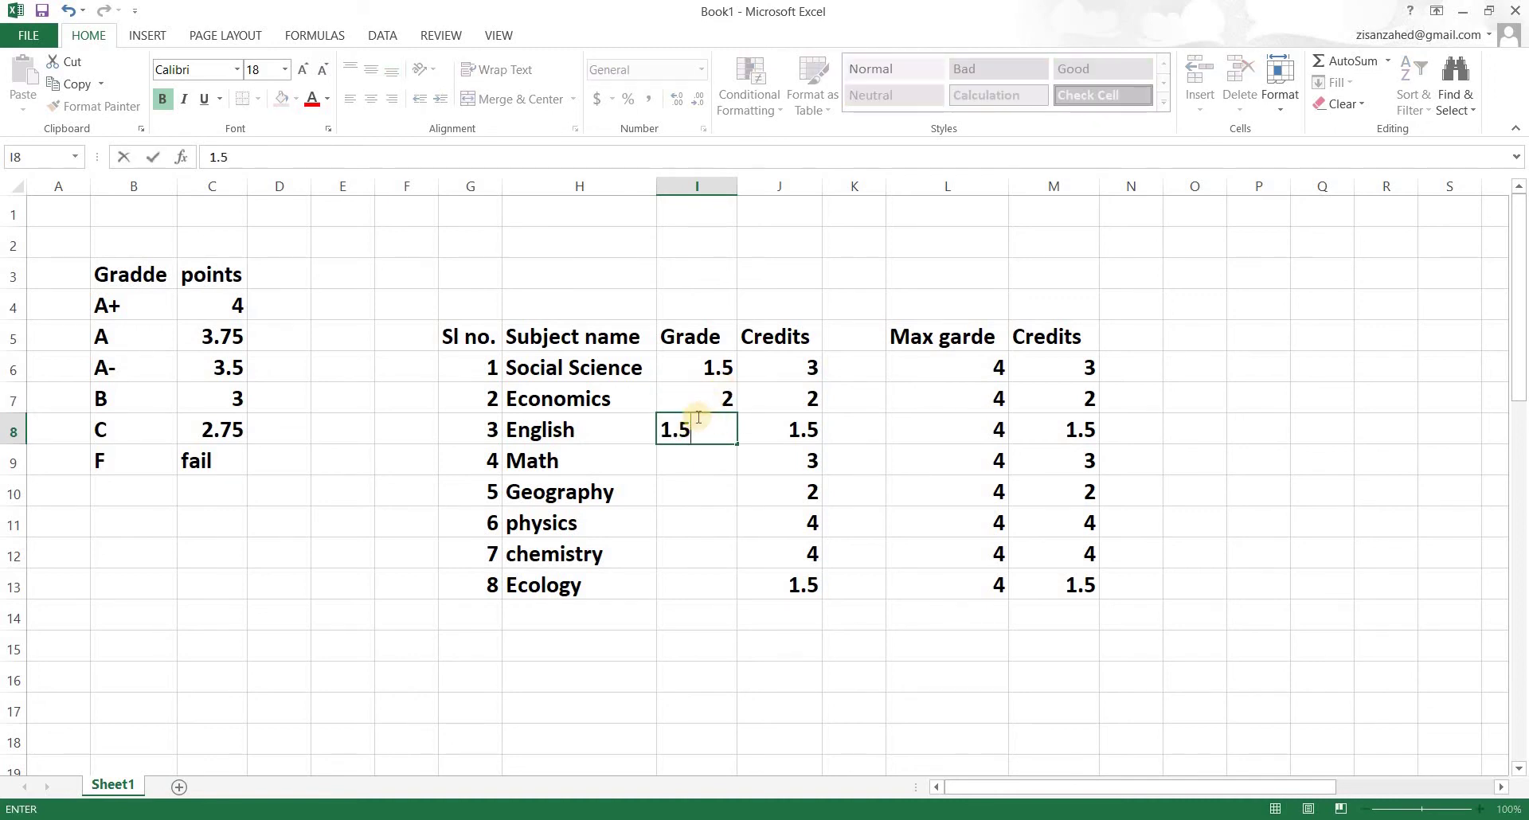
type("5")
key("Up")
key("Up")
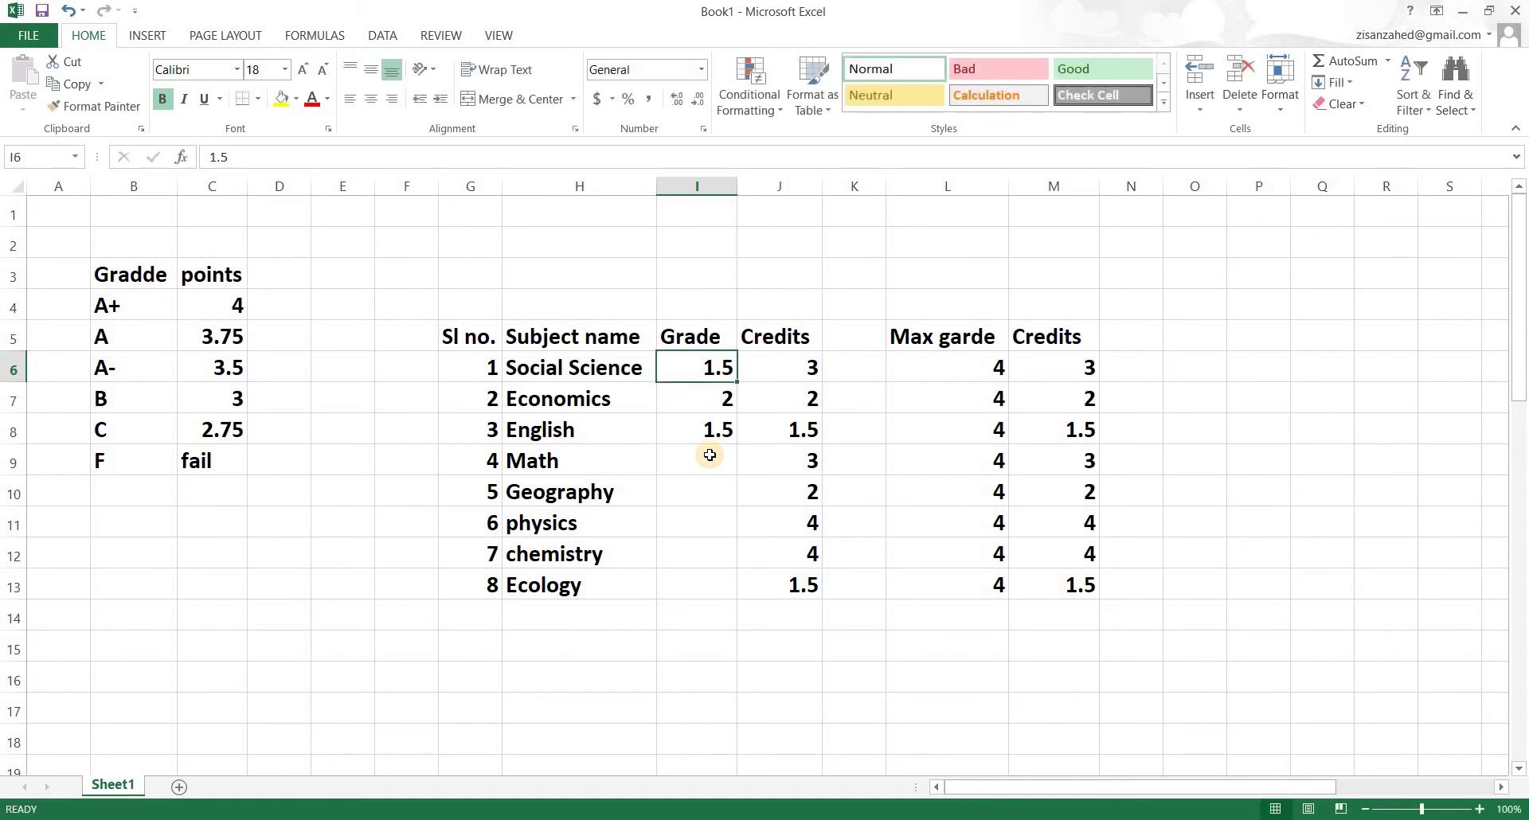
key("BackSpace")
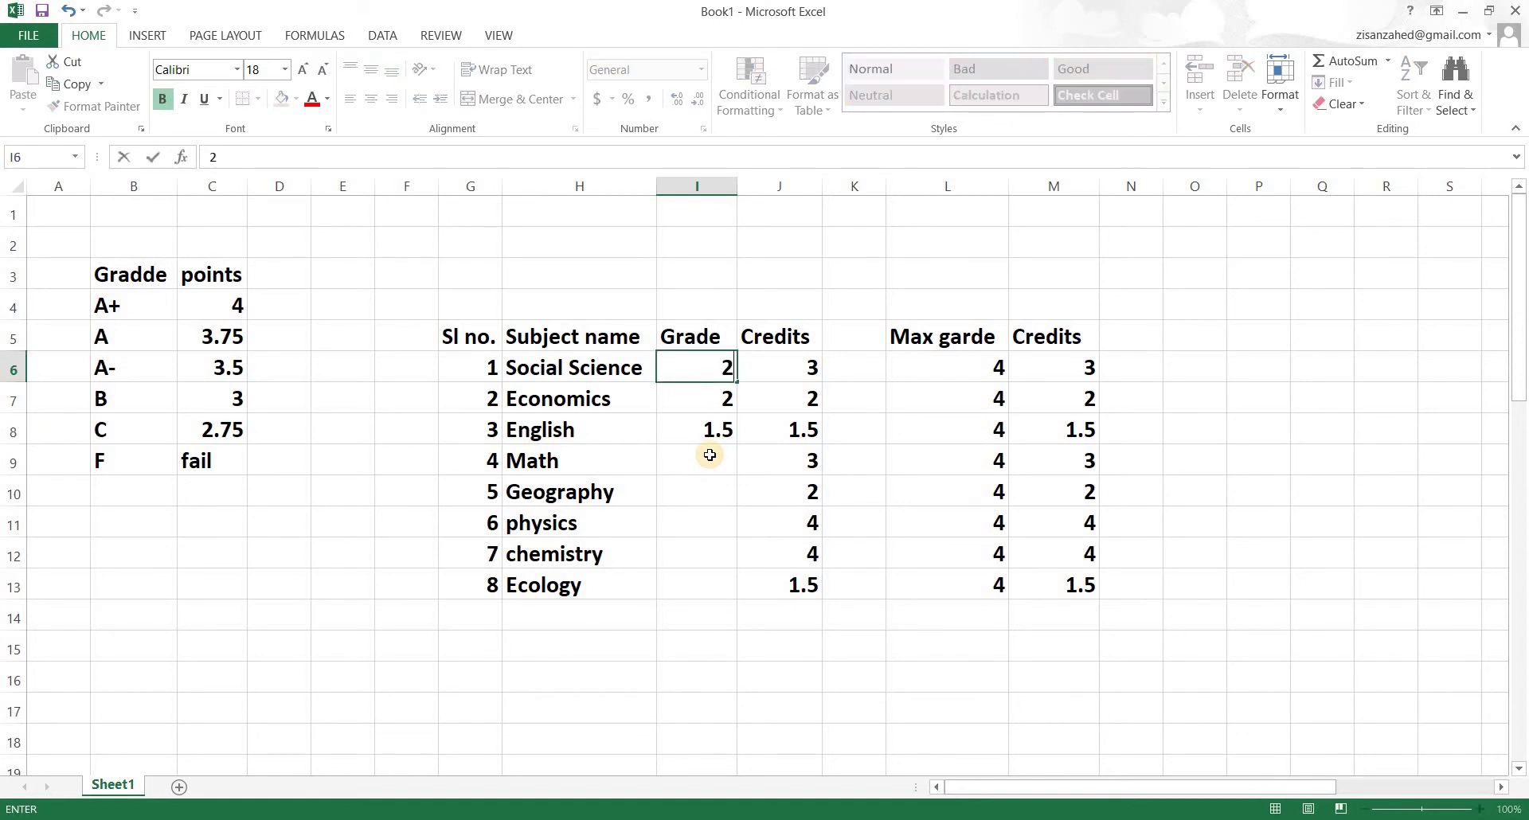
key("Return")
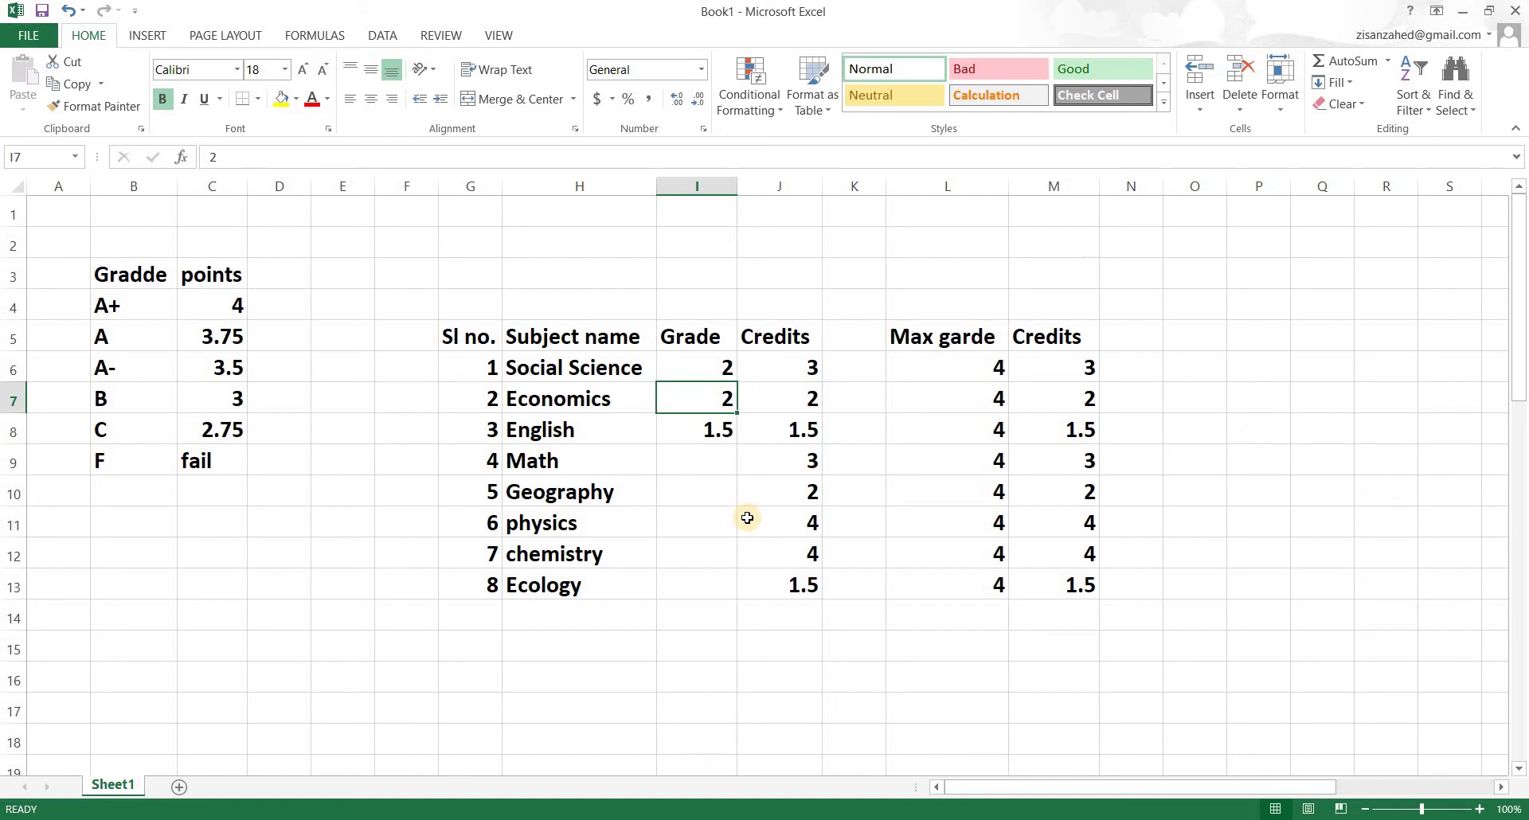
Correct the grades to 3.5 for Economics and 2.75 for Social Science
type("3.5")
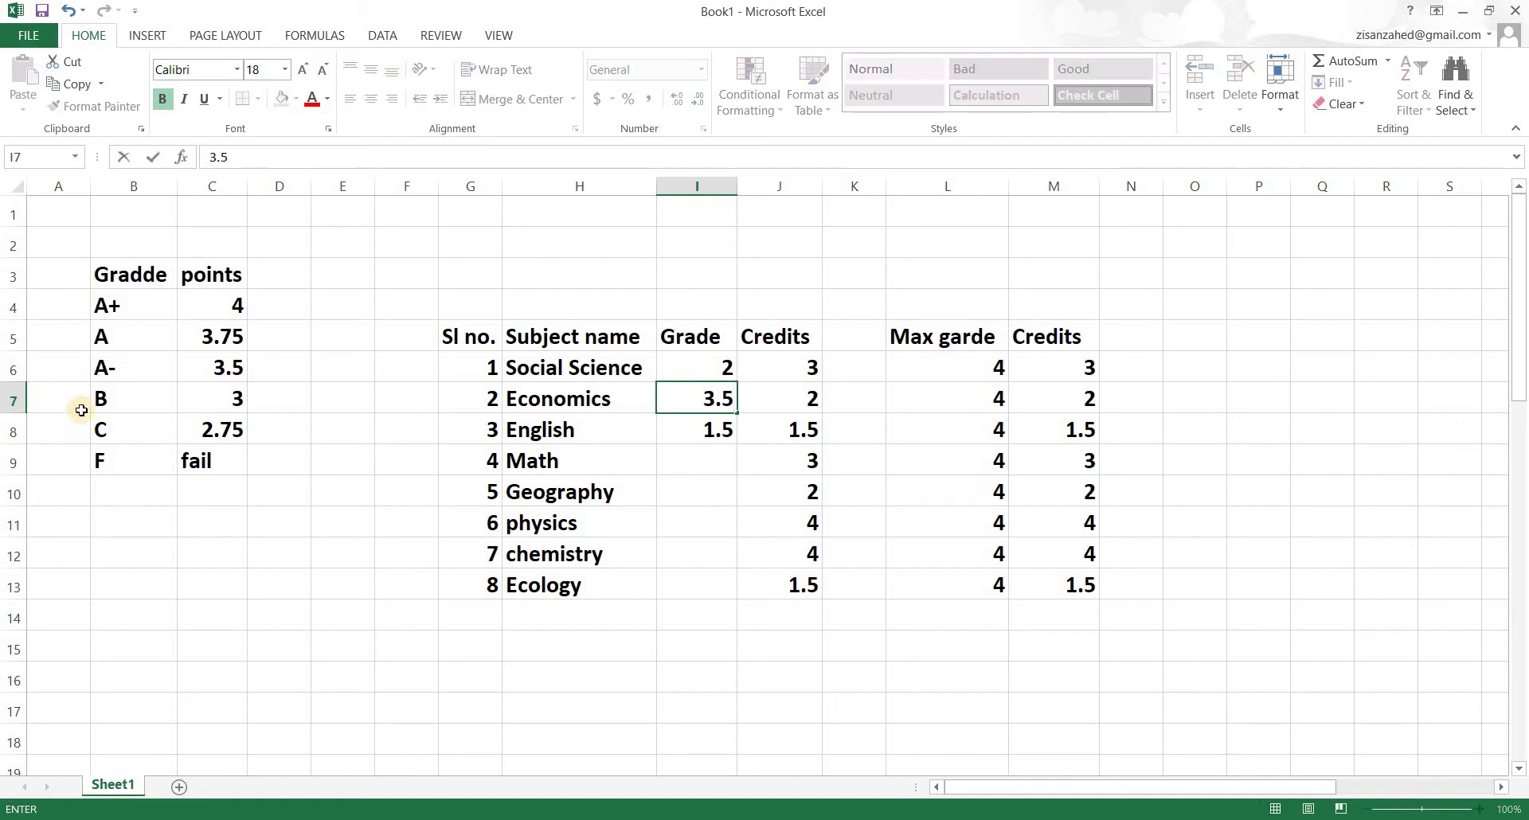
left_click(711, 365)
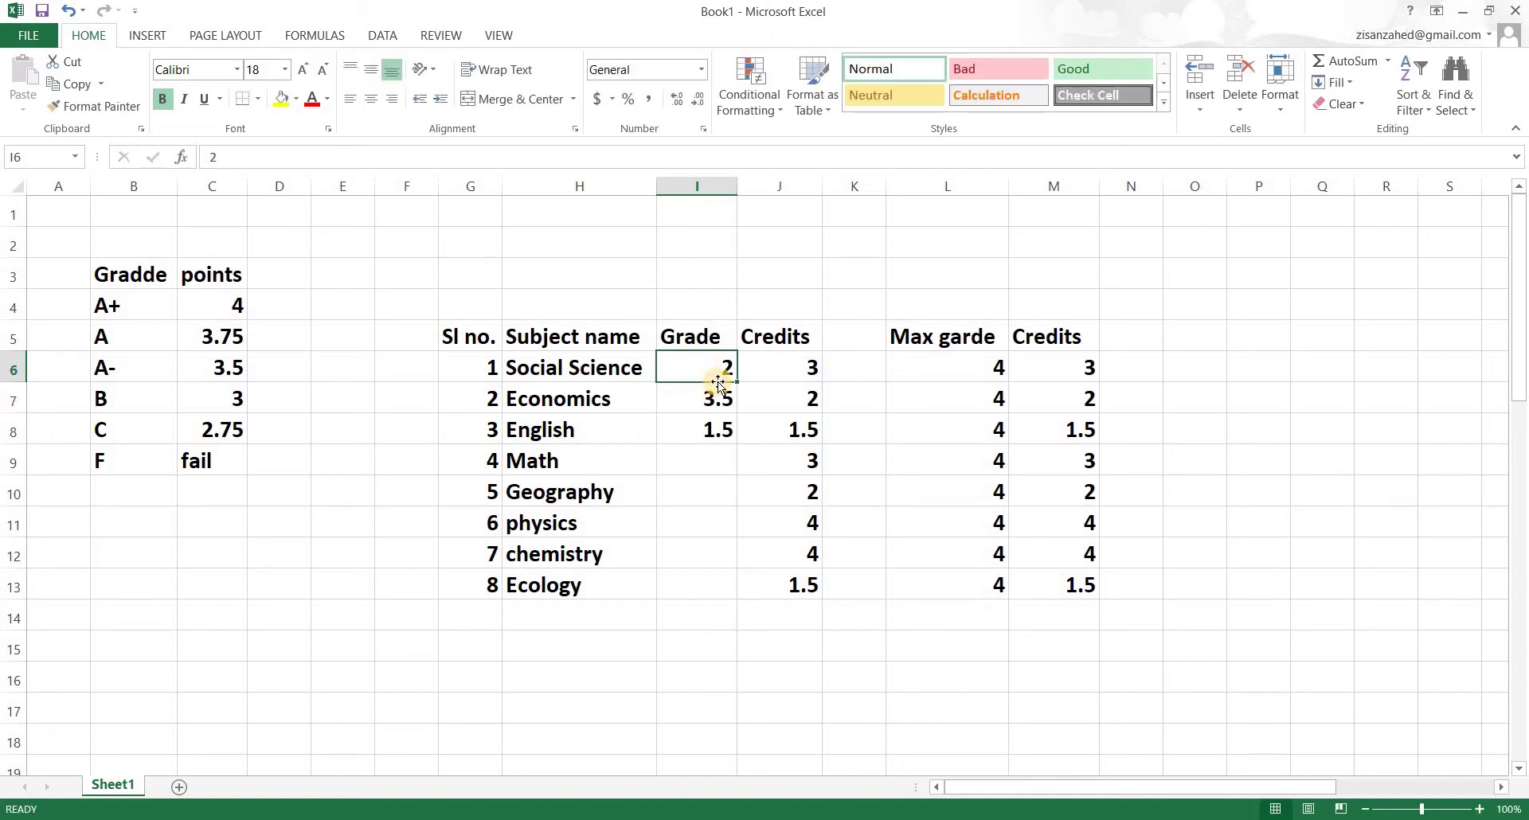
type("2.75")
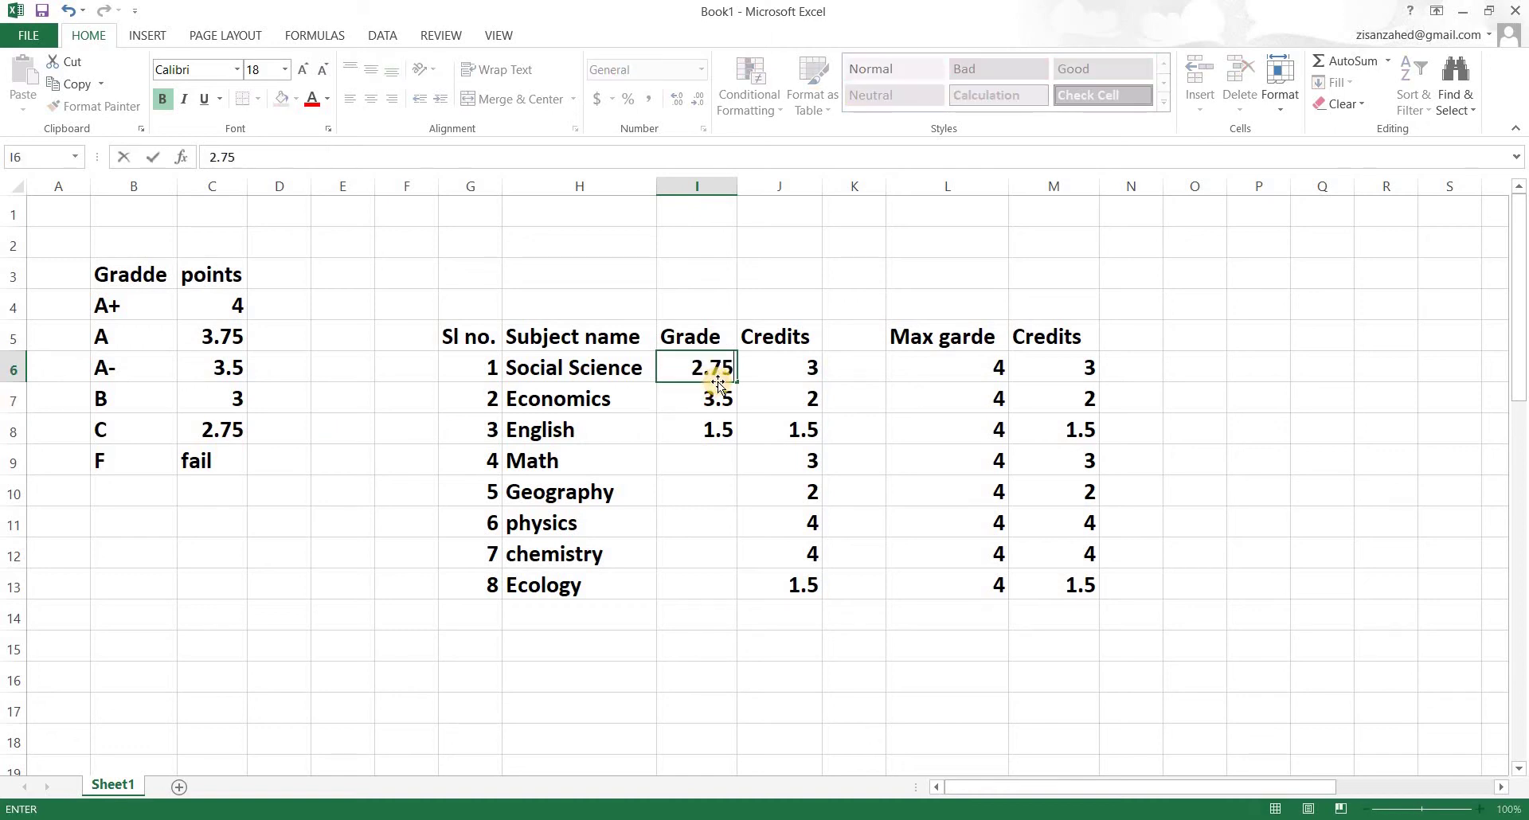
key("Return")
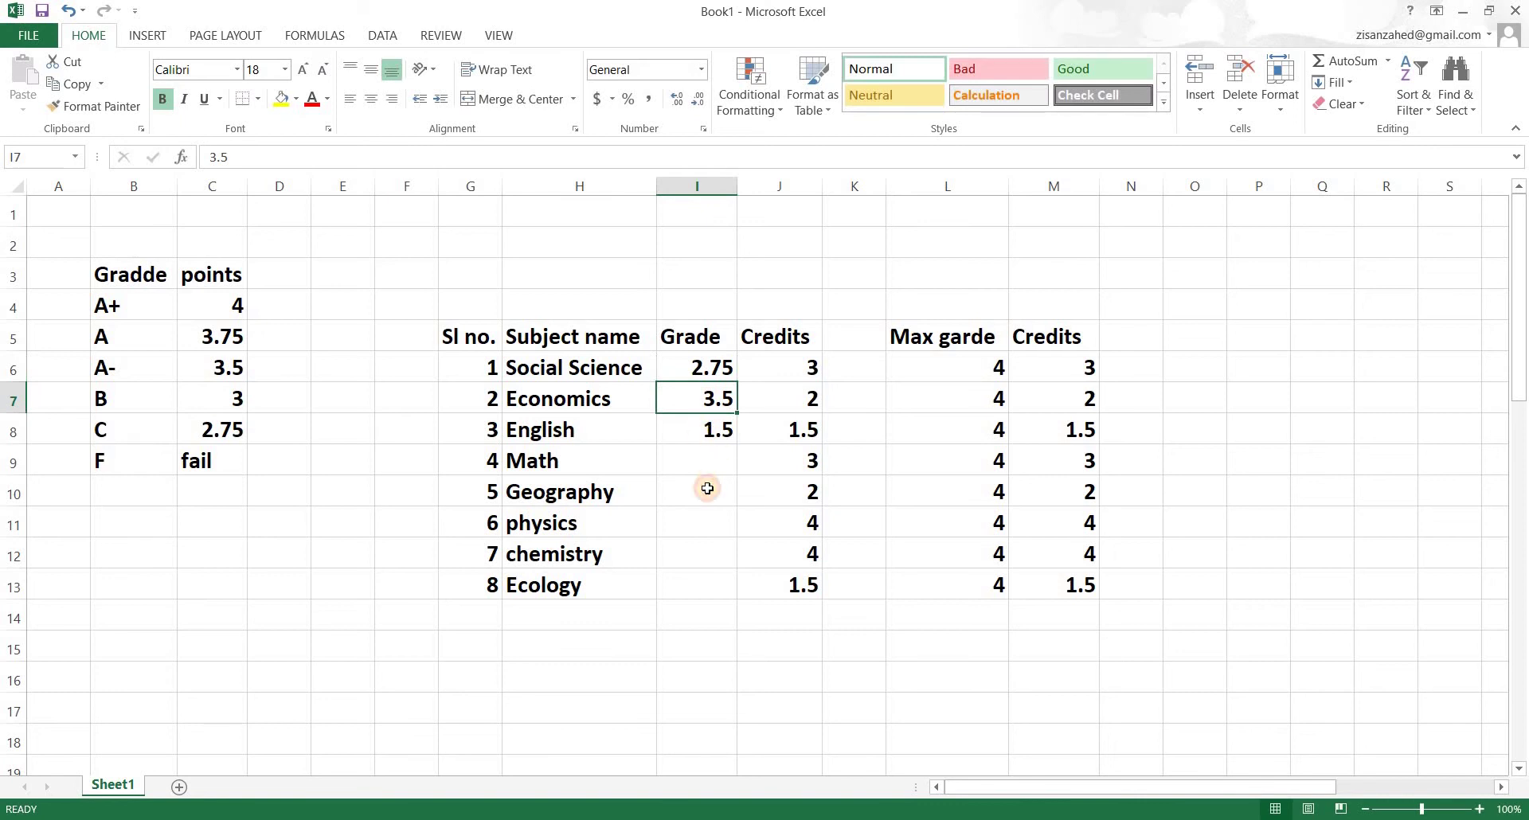
Enter grades 4 for English, 3.75 for Math and 3 for Geography, dismissing an Opera popup
key("Return")
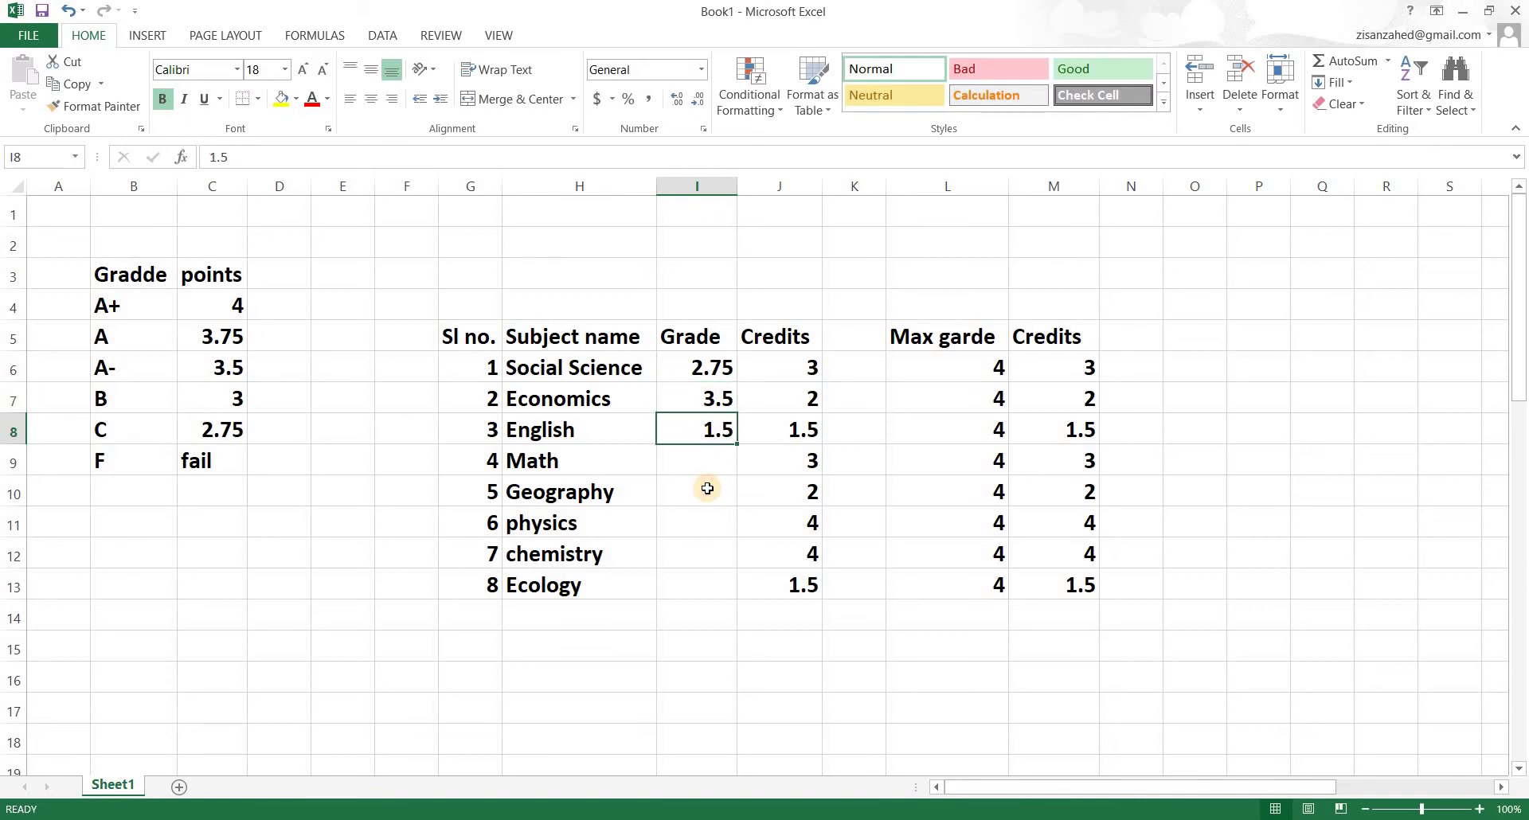
type("4")
key("Return")
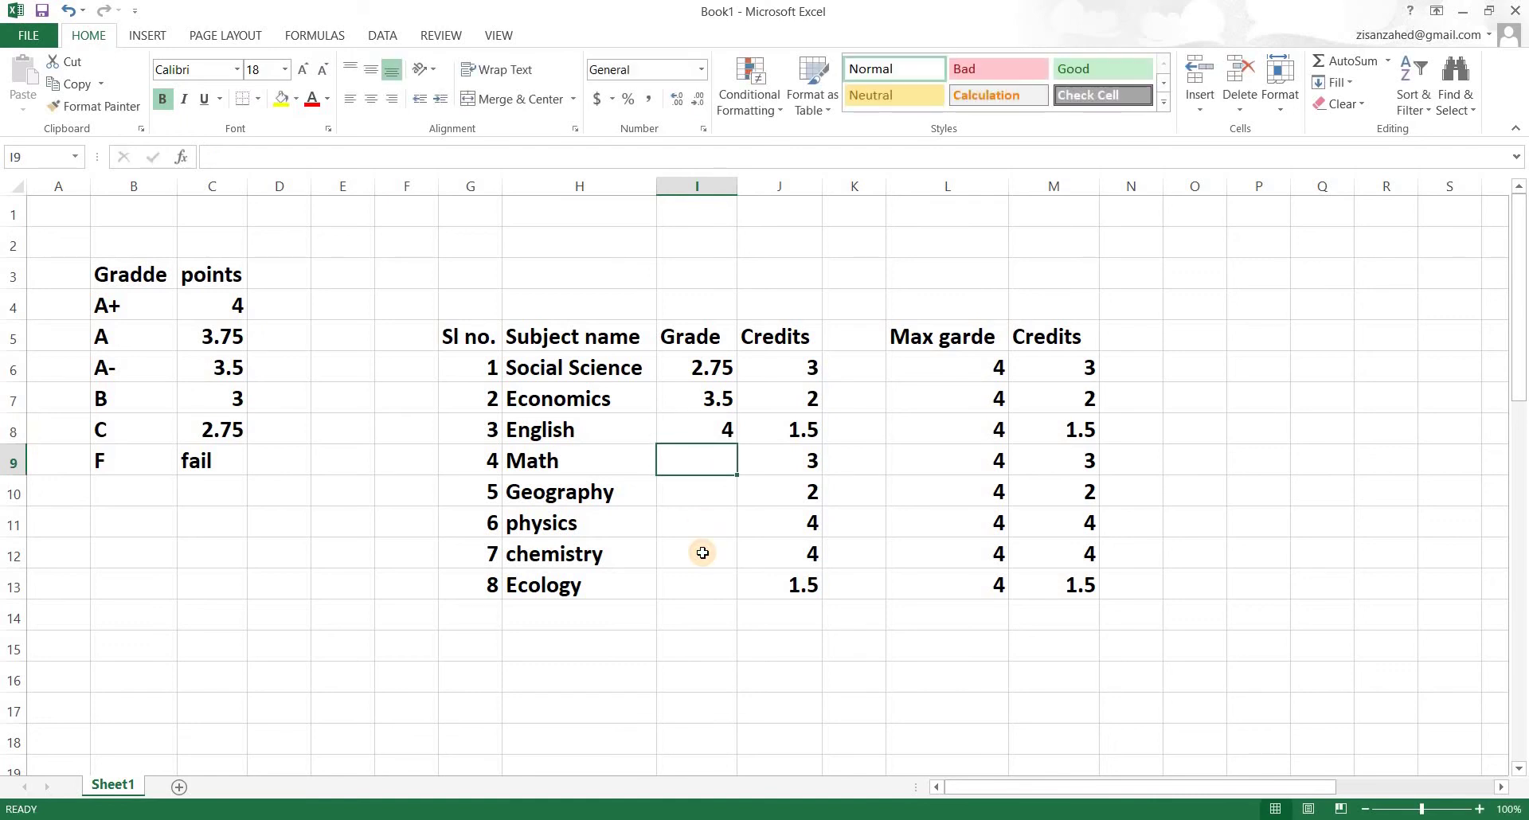
type("3.75")
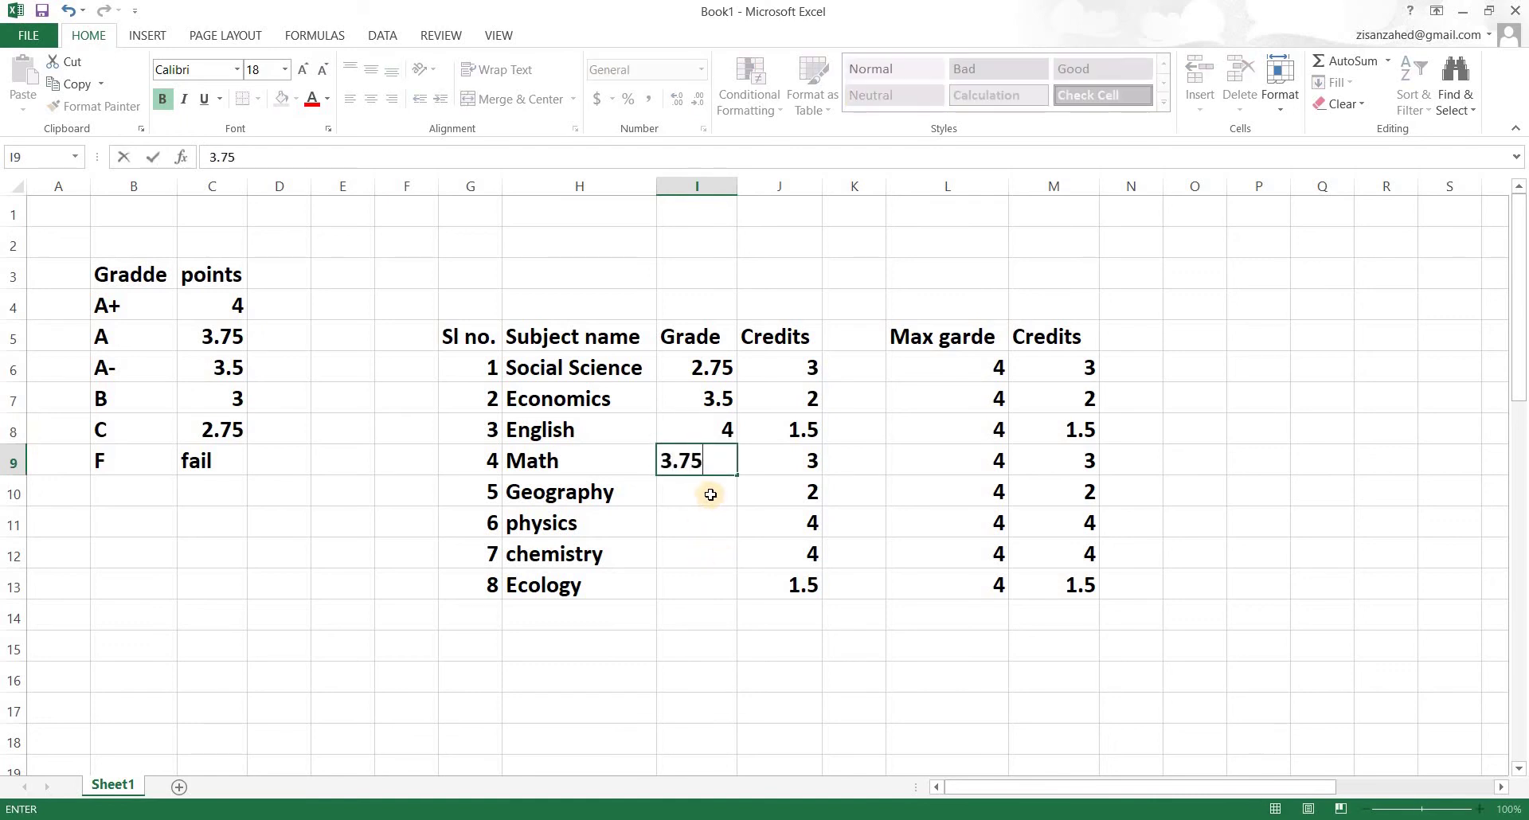
key("Return")
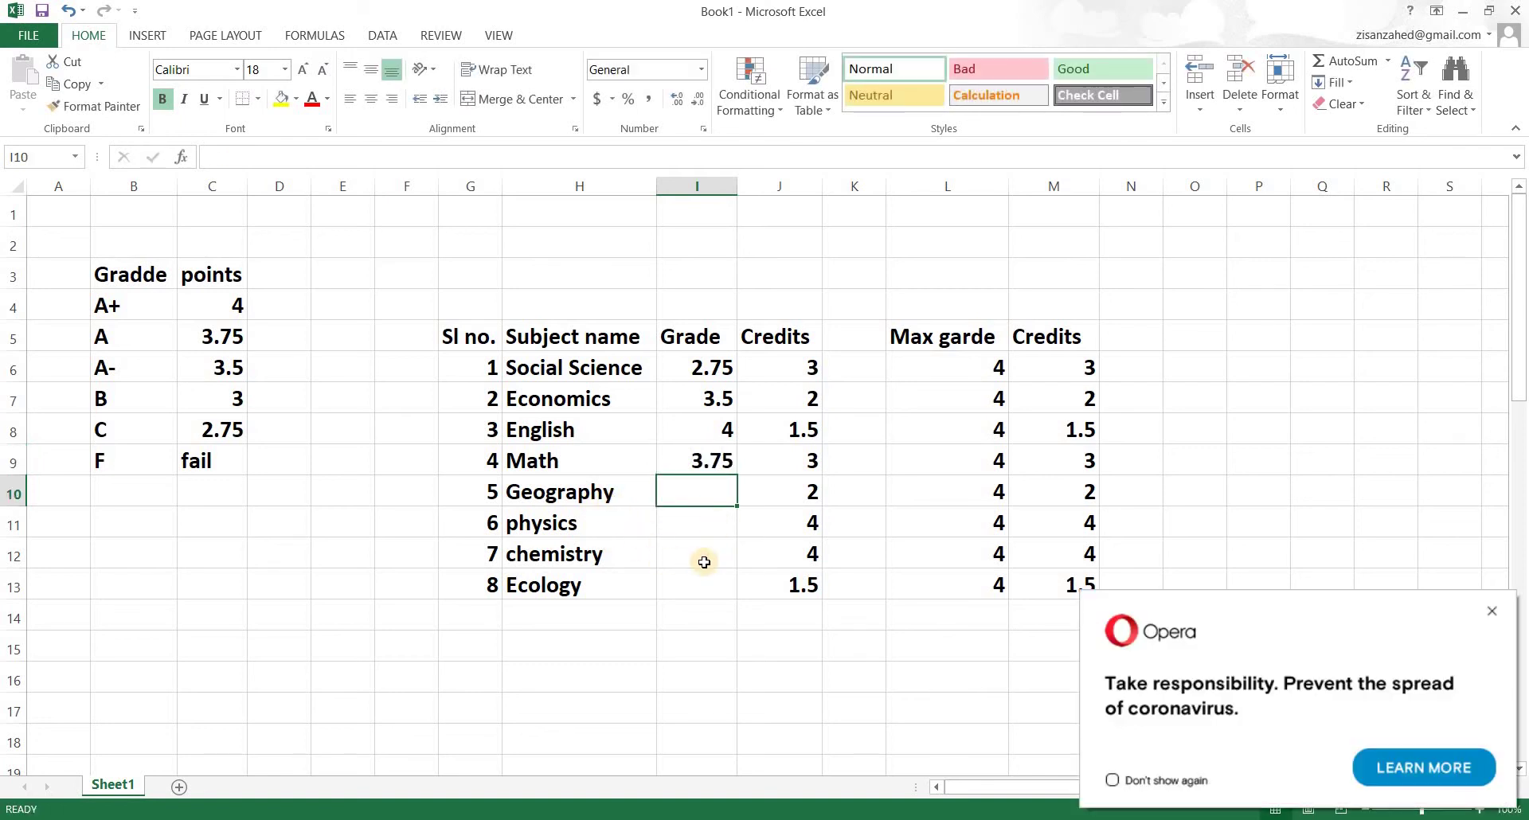
type("3")
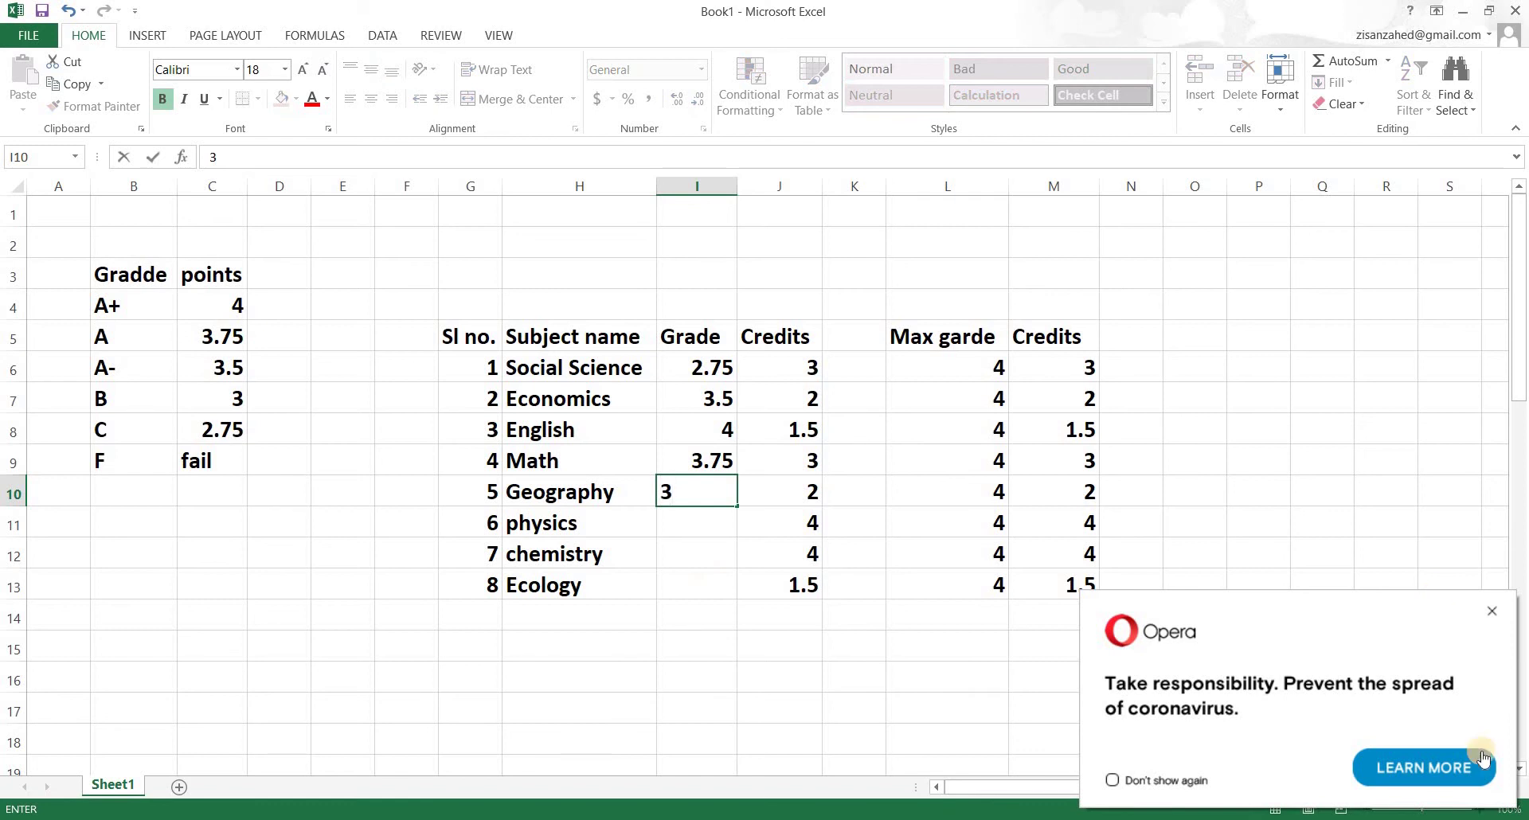
left_click(1490, 614)
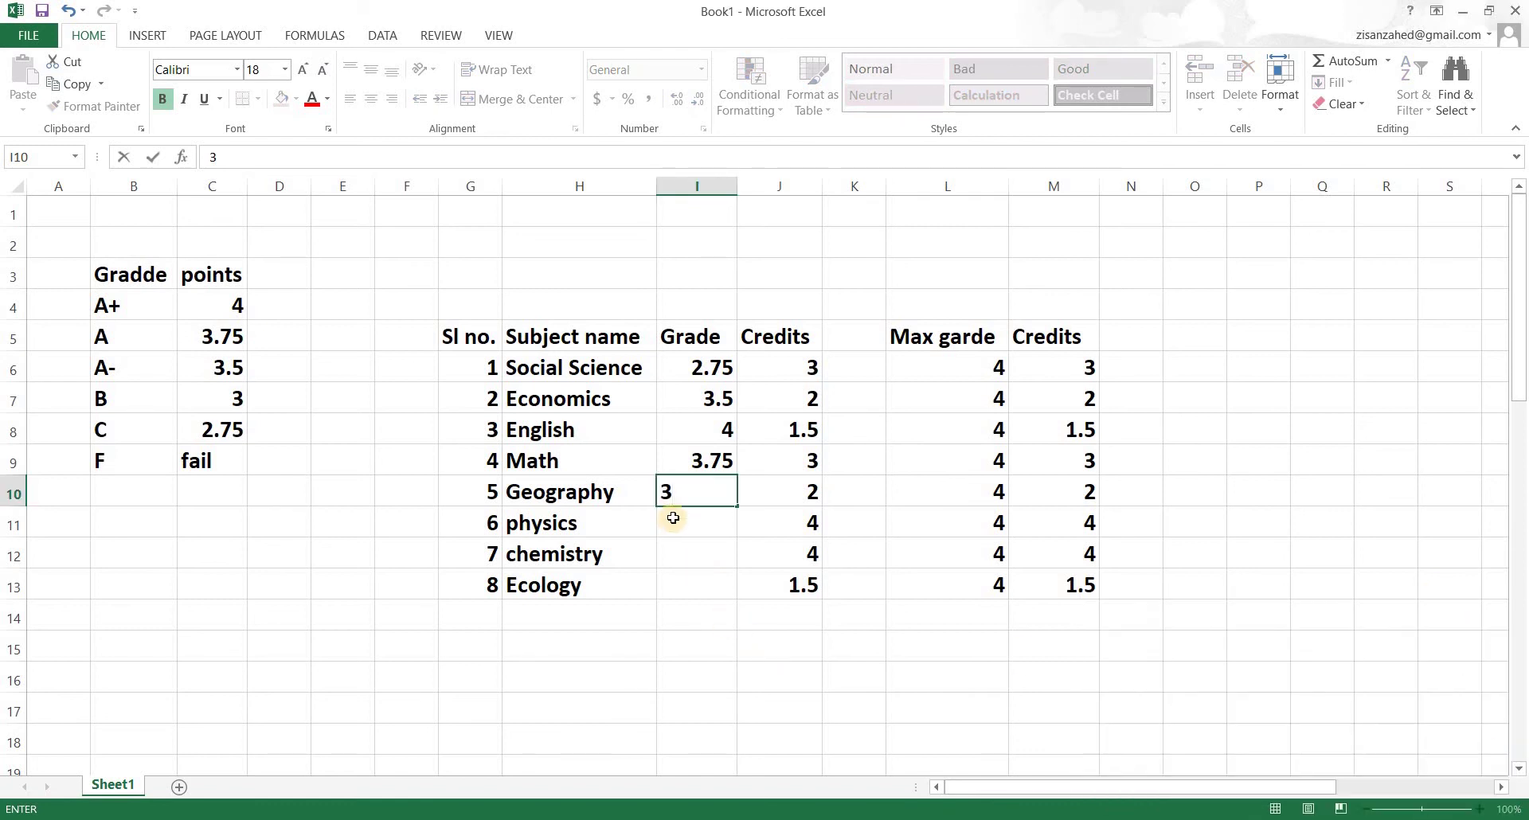
key("Return")
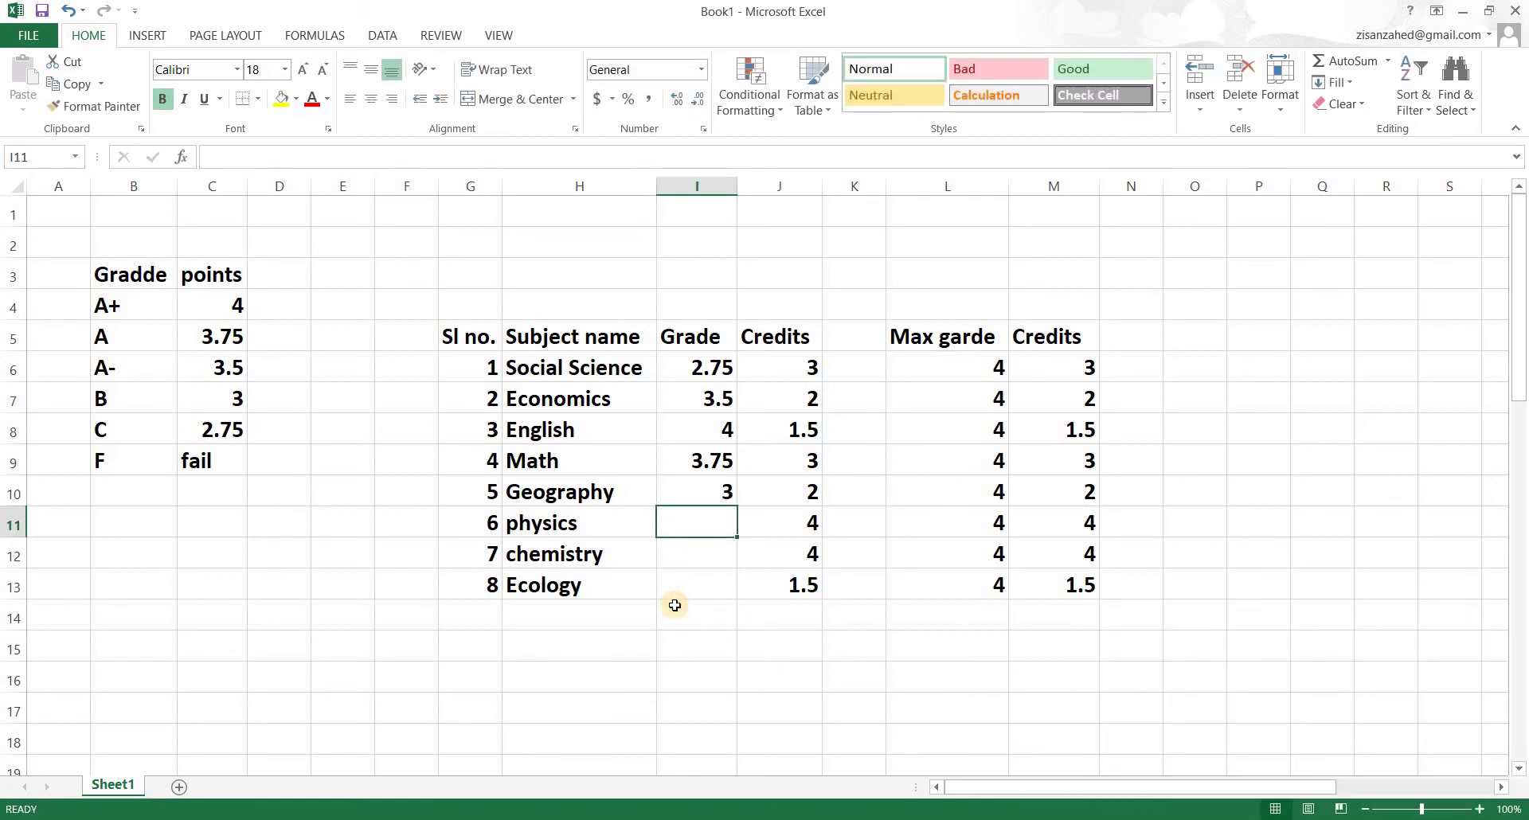
Enter grades 4 for physics, 2.75 for chemistry and 3.75 for Ecology
type("4")
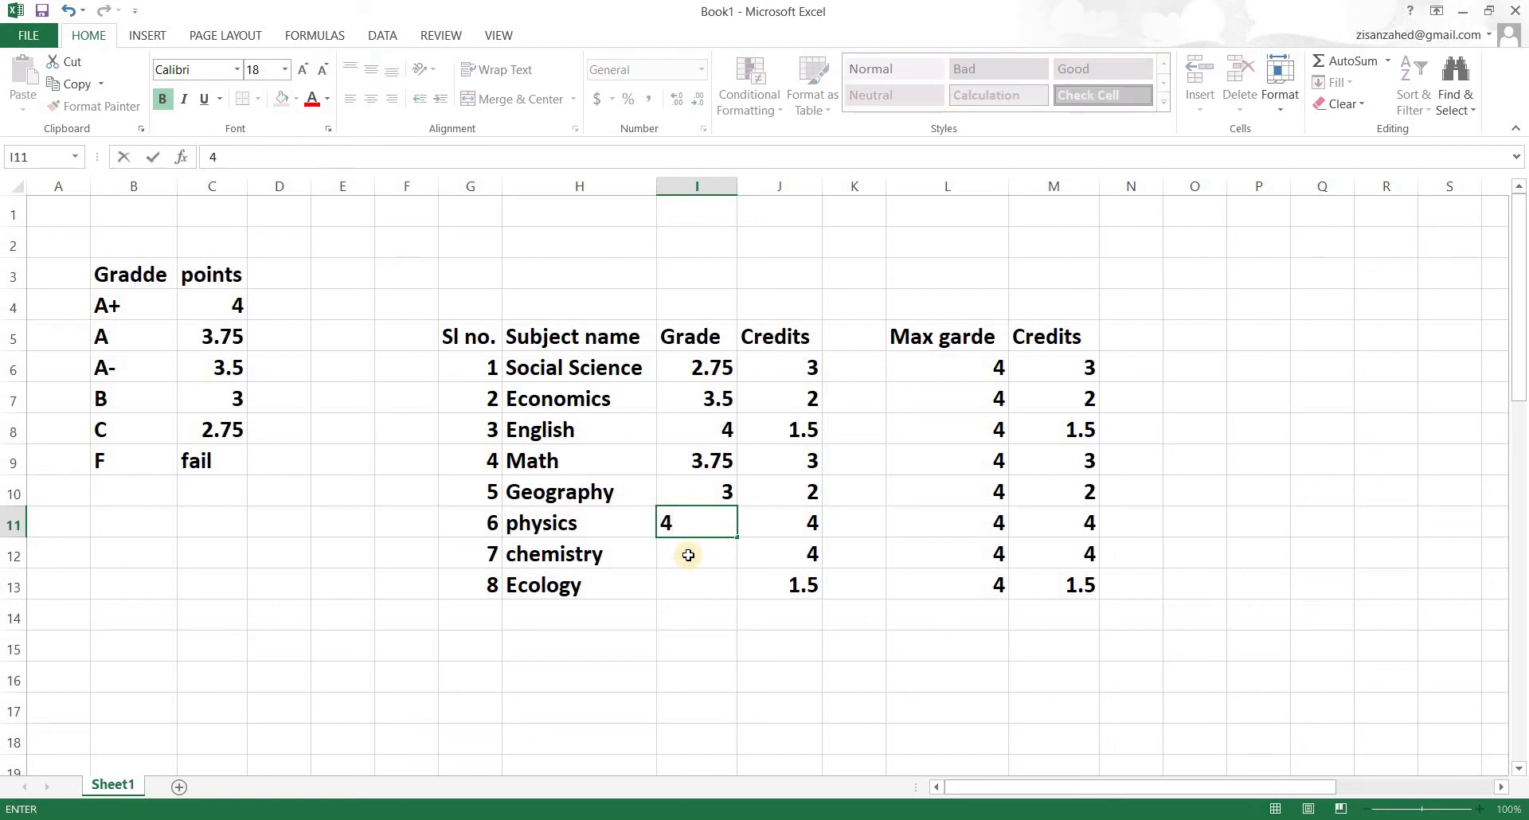
key("Return")
type("2.75")
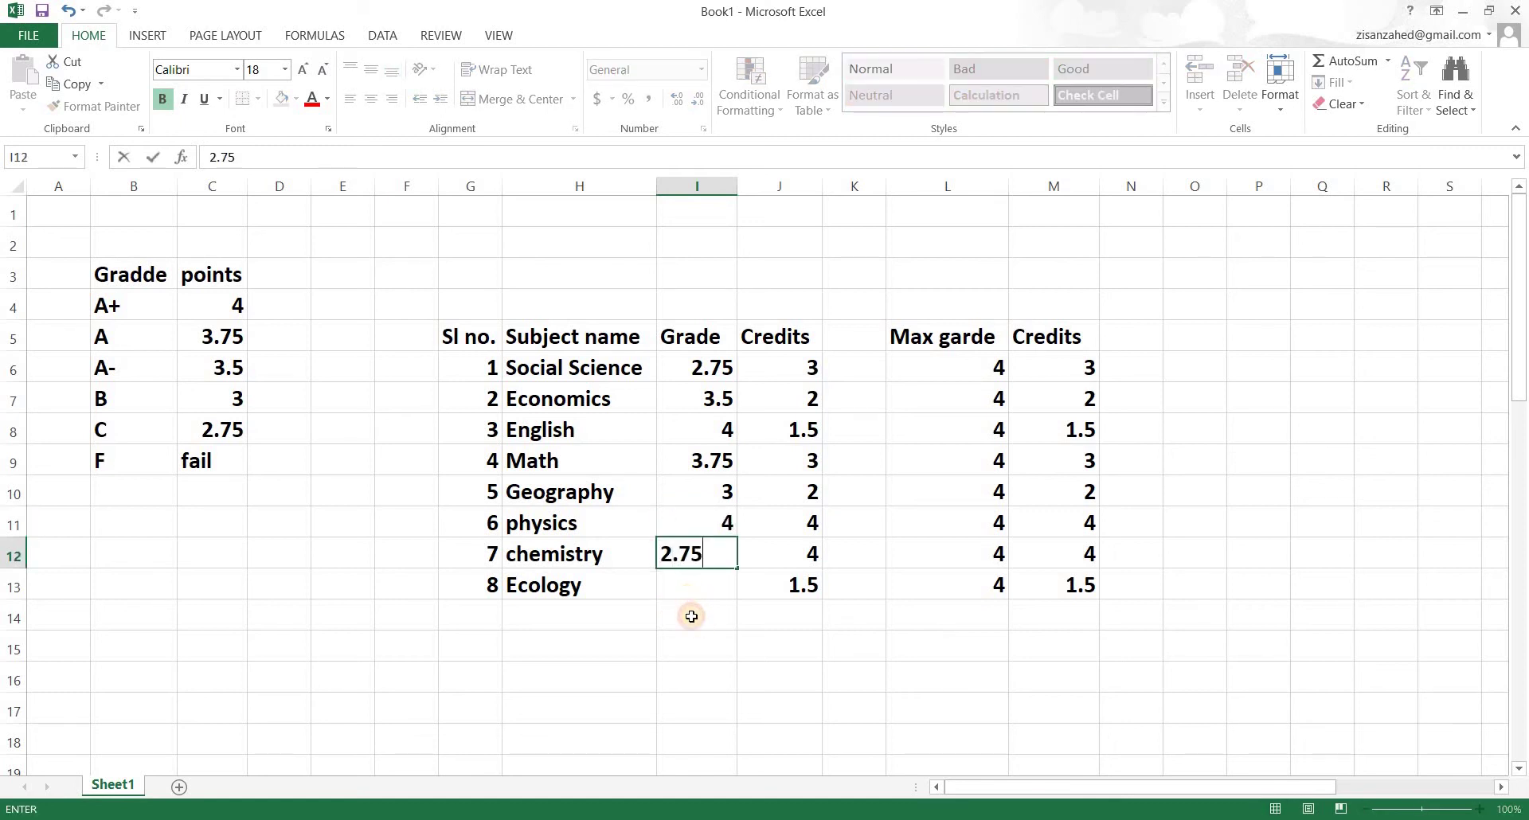
key("Return")
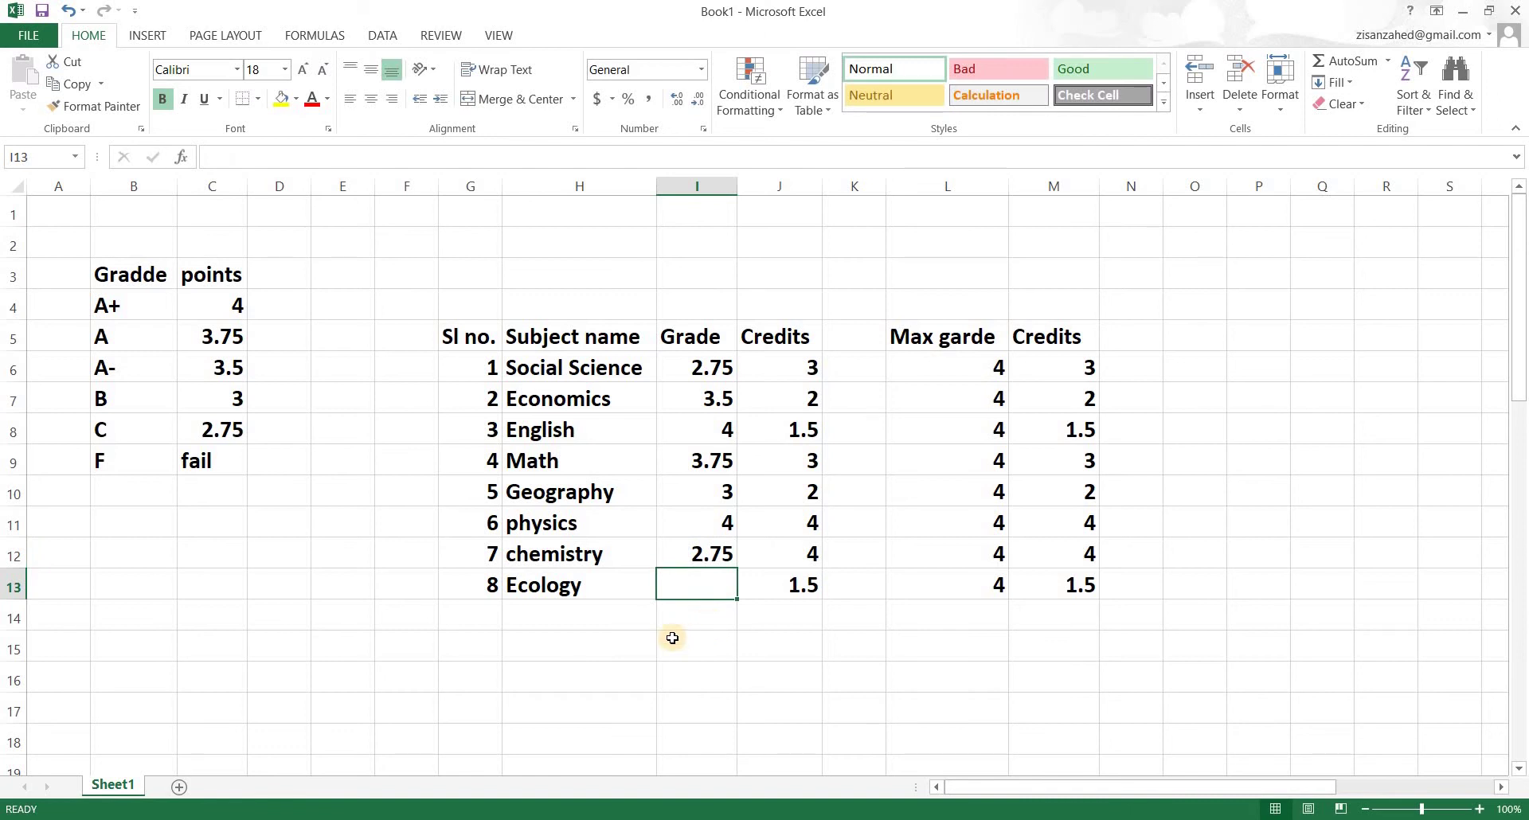
type("3.75")
left_click(841, 705)
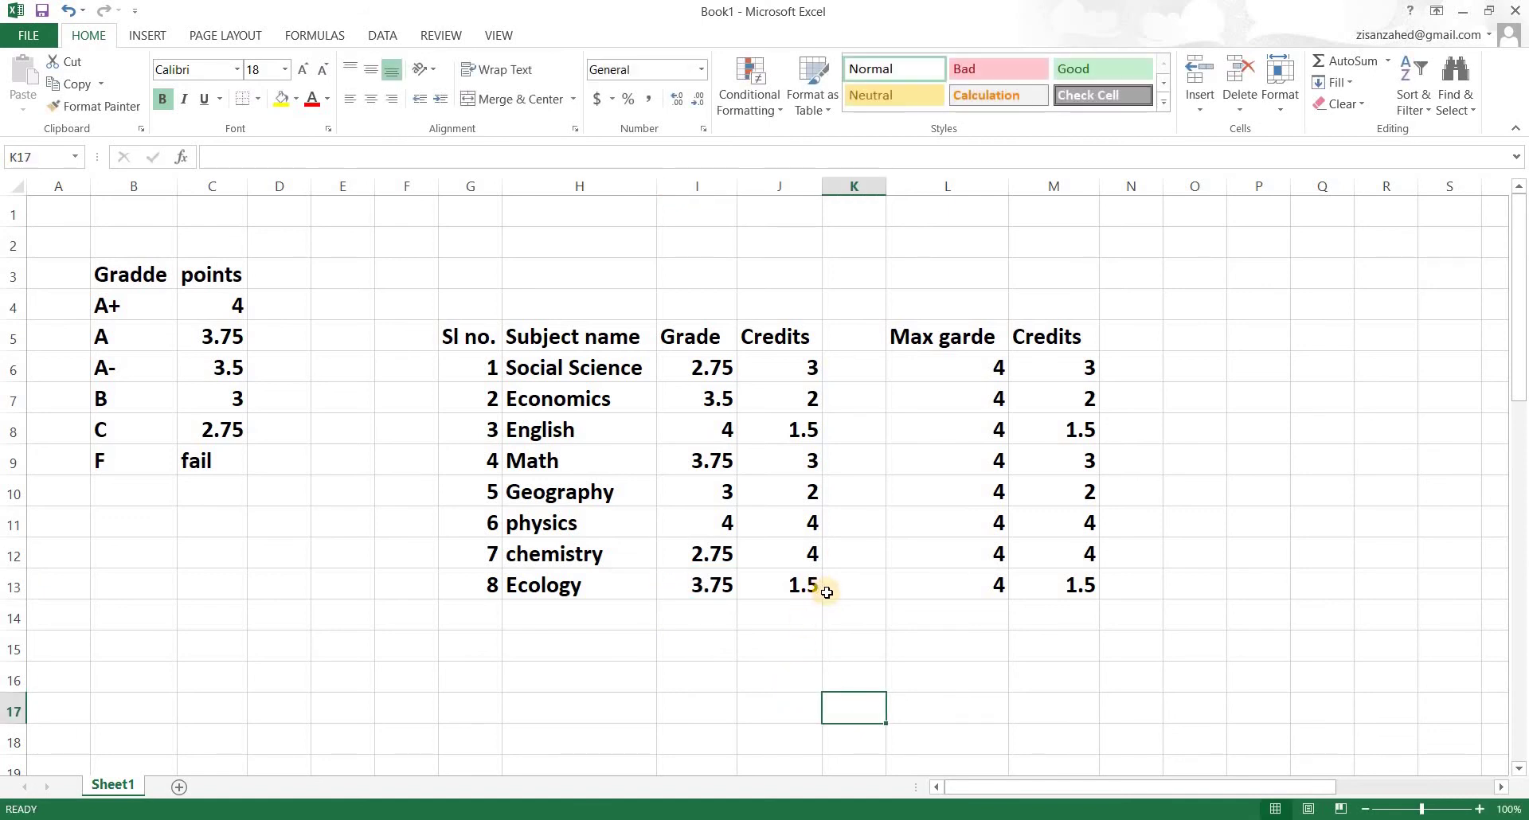
left_click(709, 368)
key("Right")
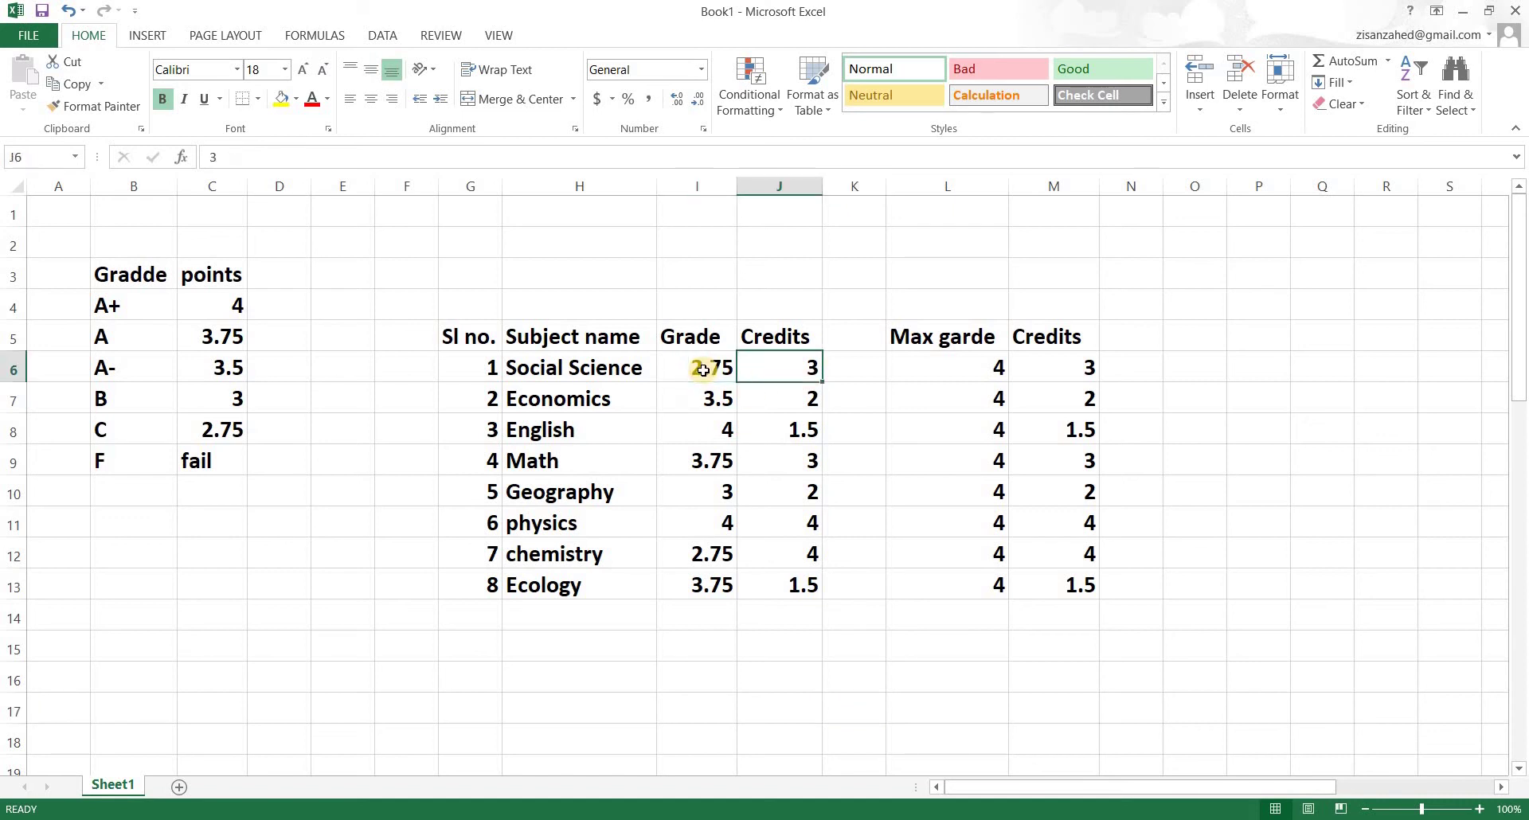
left_click(708, 375)
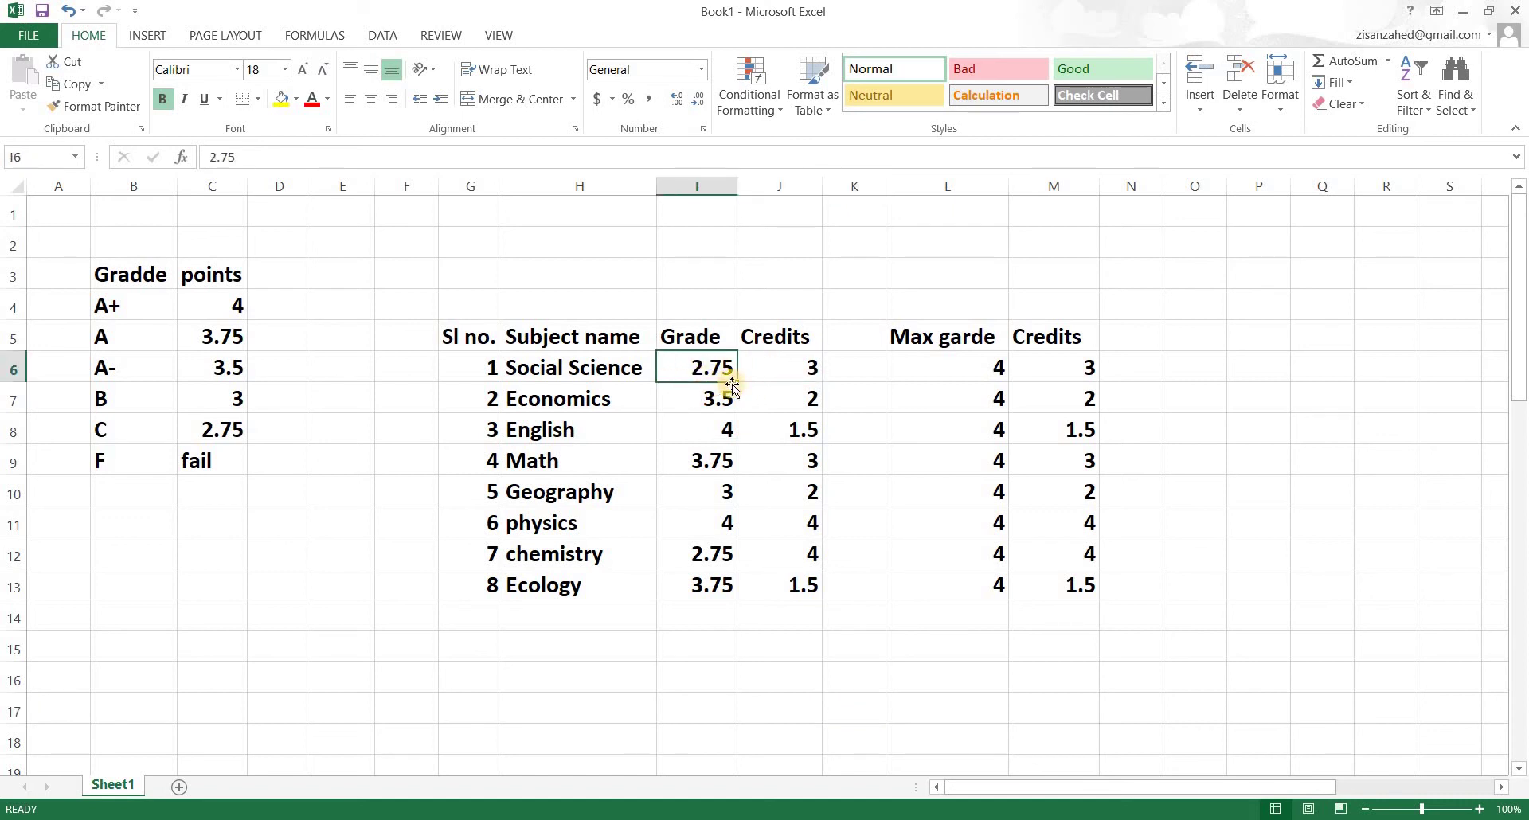
key("Right")
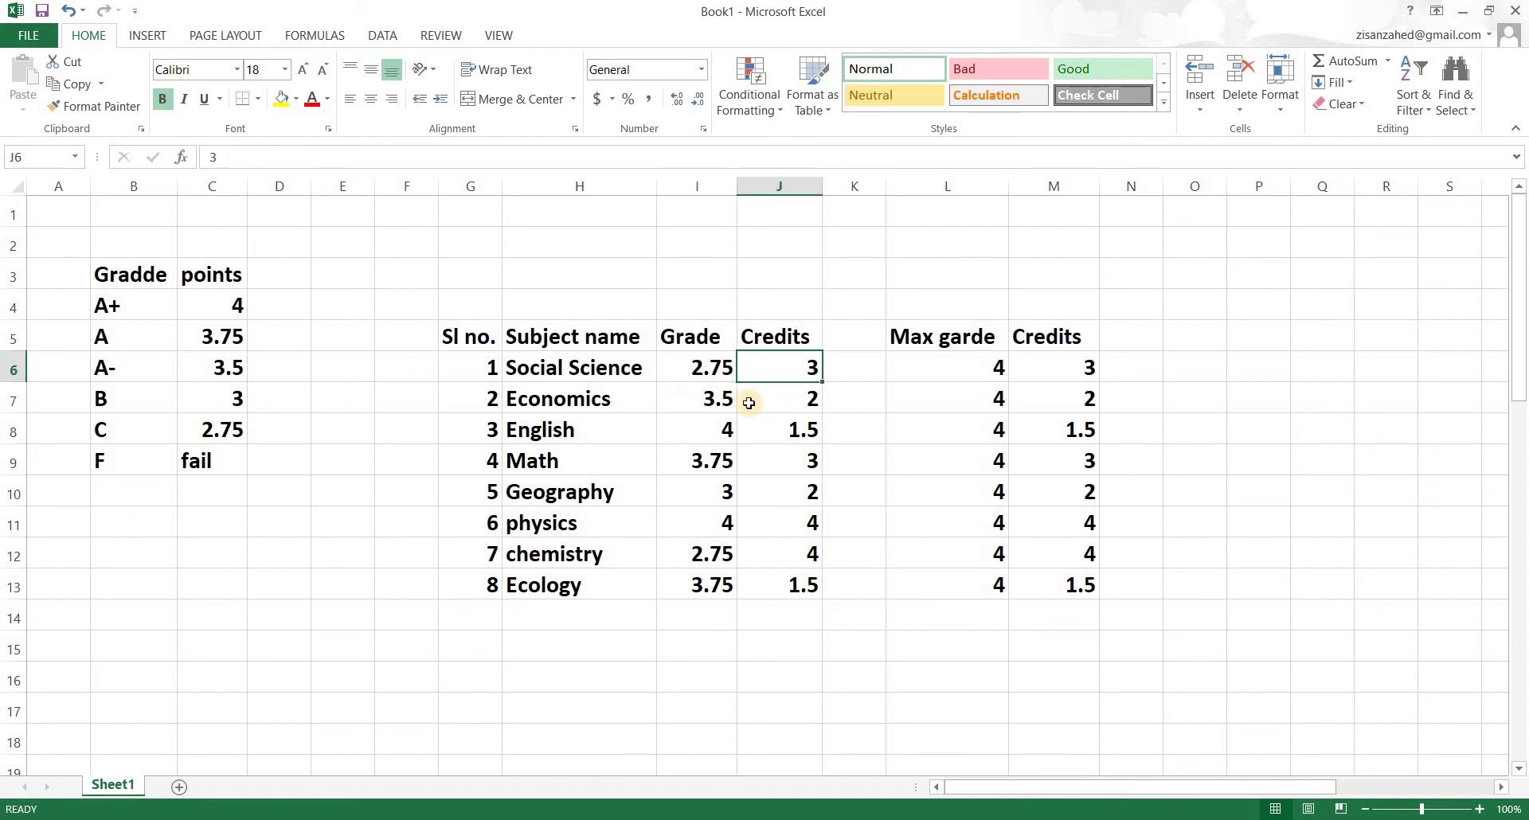
left_click(723, 401)
key("Right")
left_click(723, 430)
key("Right")
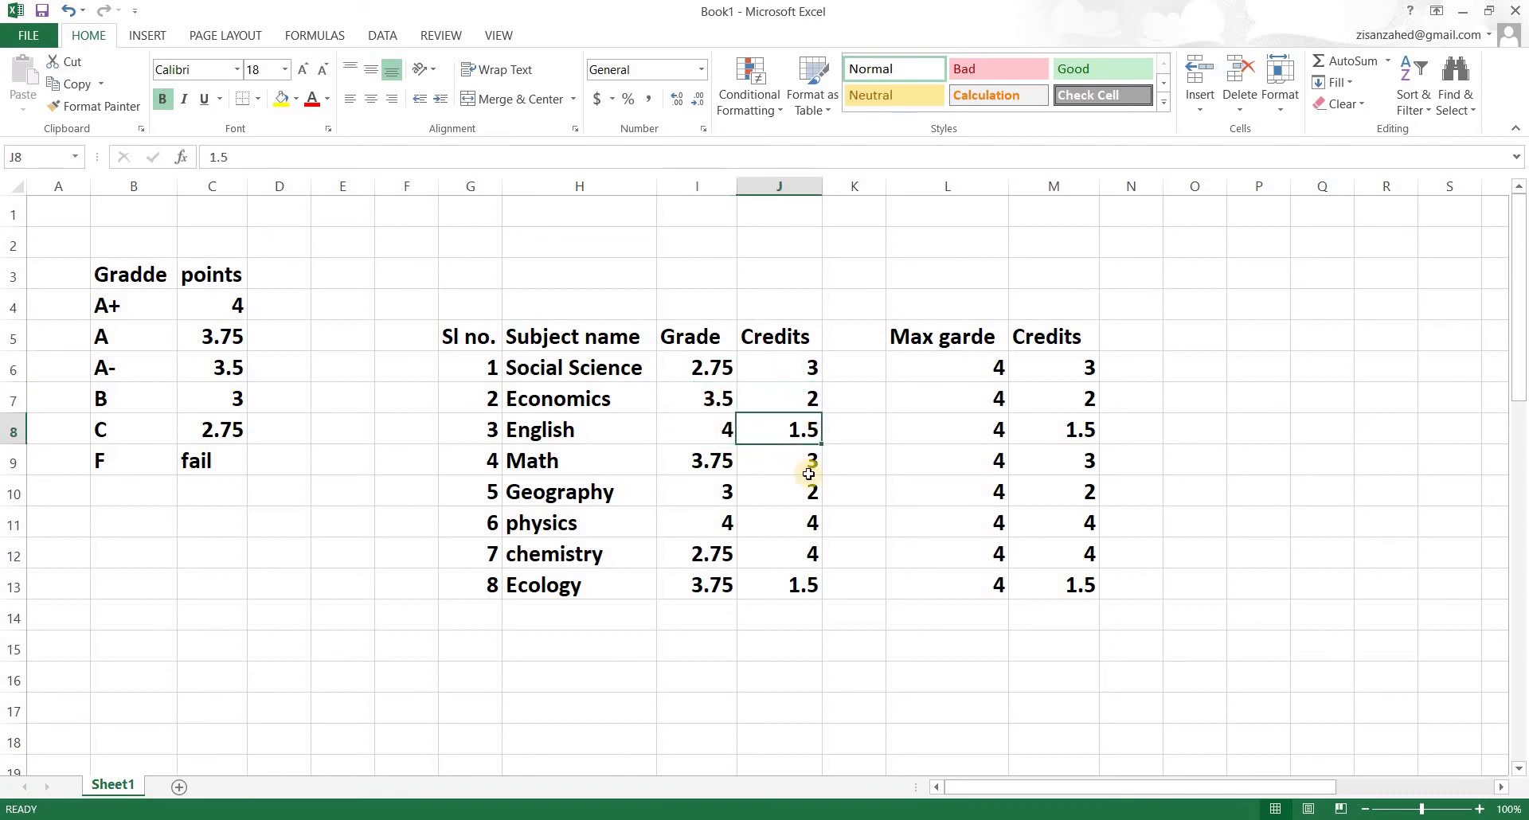
left_click(965, 369)
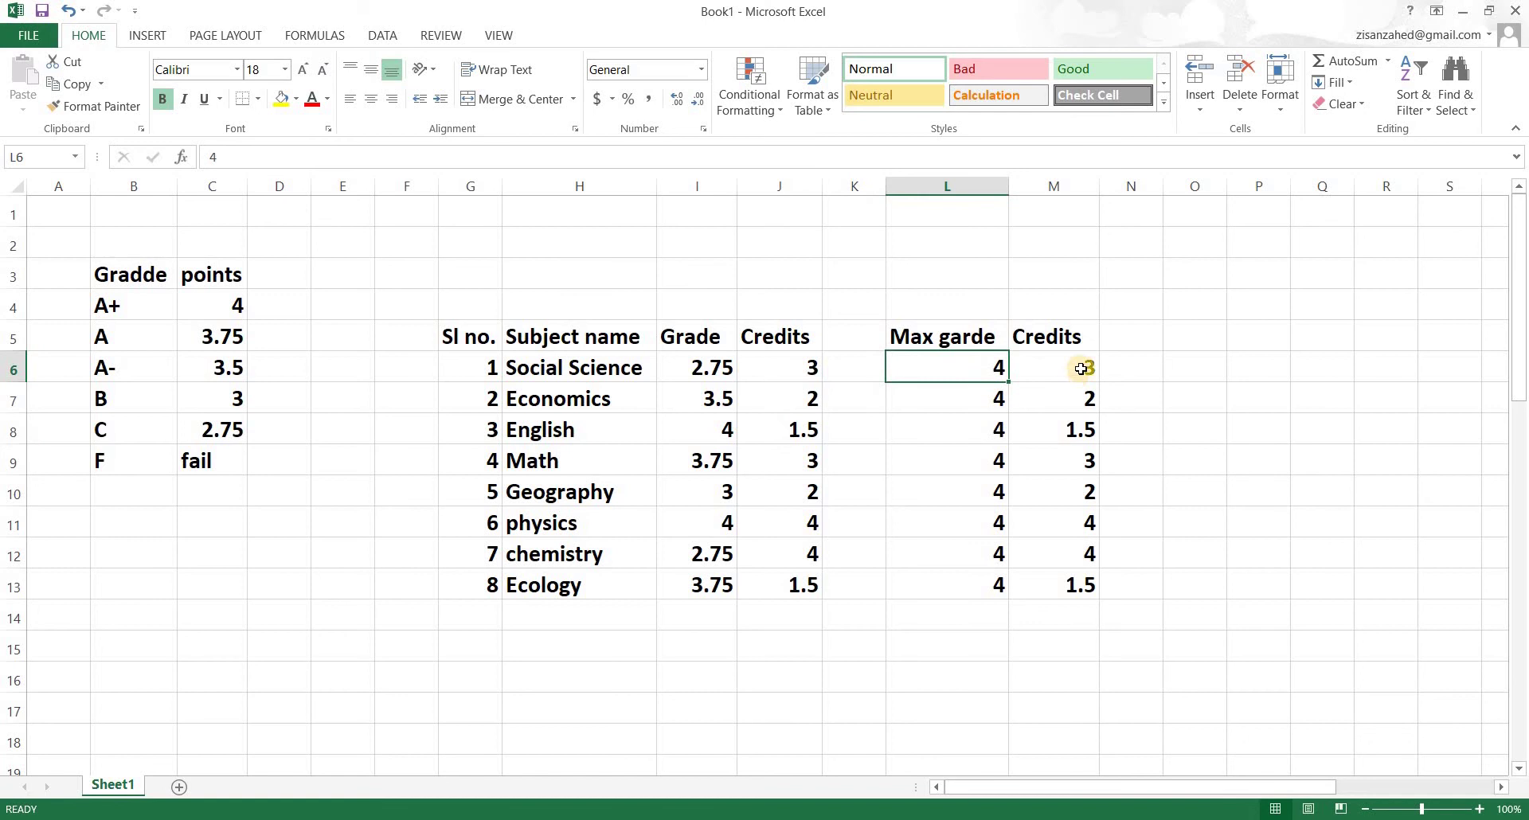
key("Right")
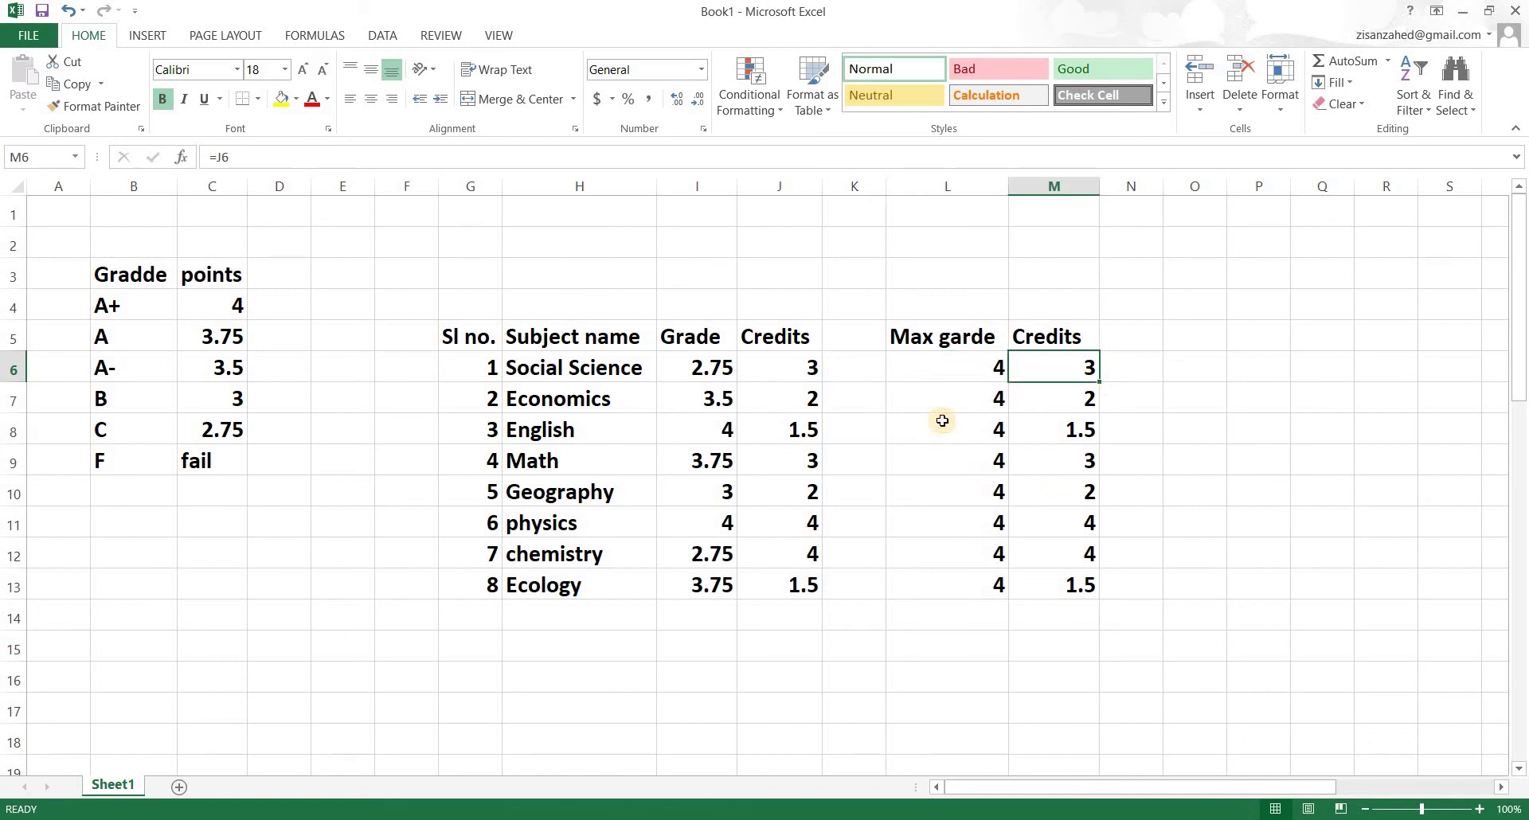
left_click(855, 186)
Insert a blank column at K and another at L, pushing Max garde into column N
right_click(866, 190)
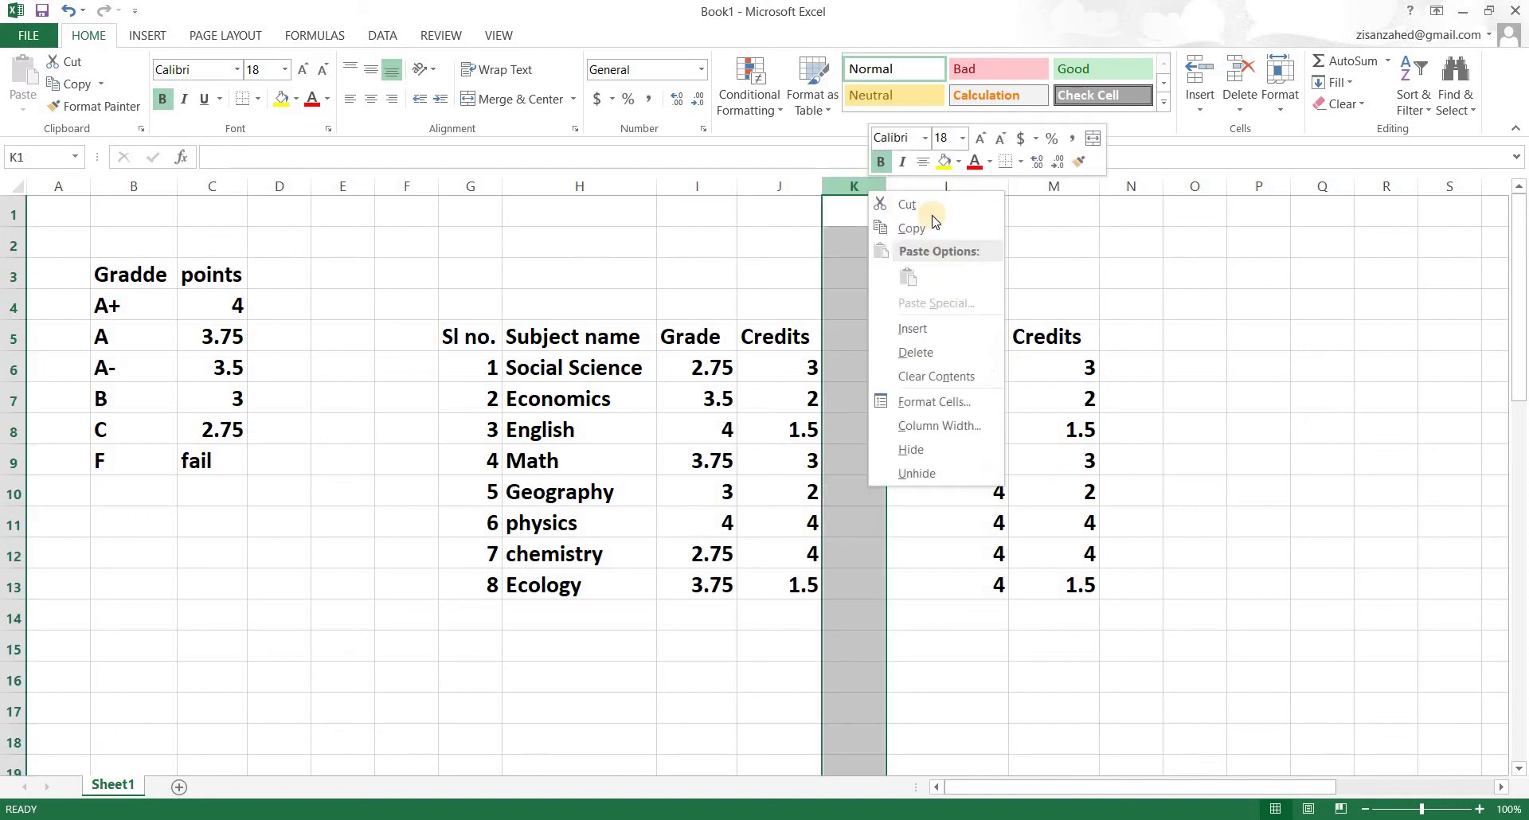
left_click(934, 326)
left_click(916, 398)
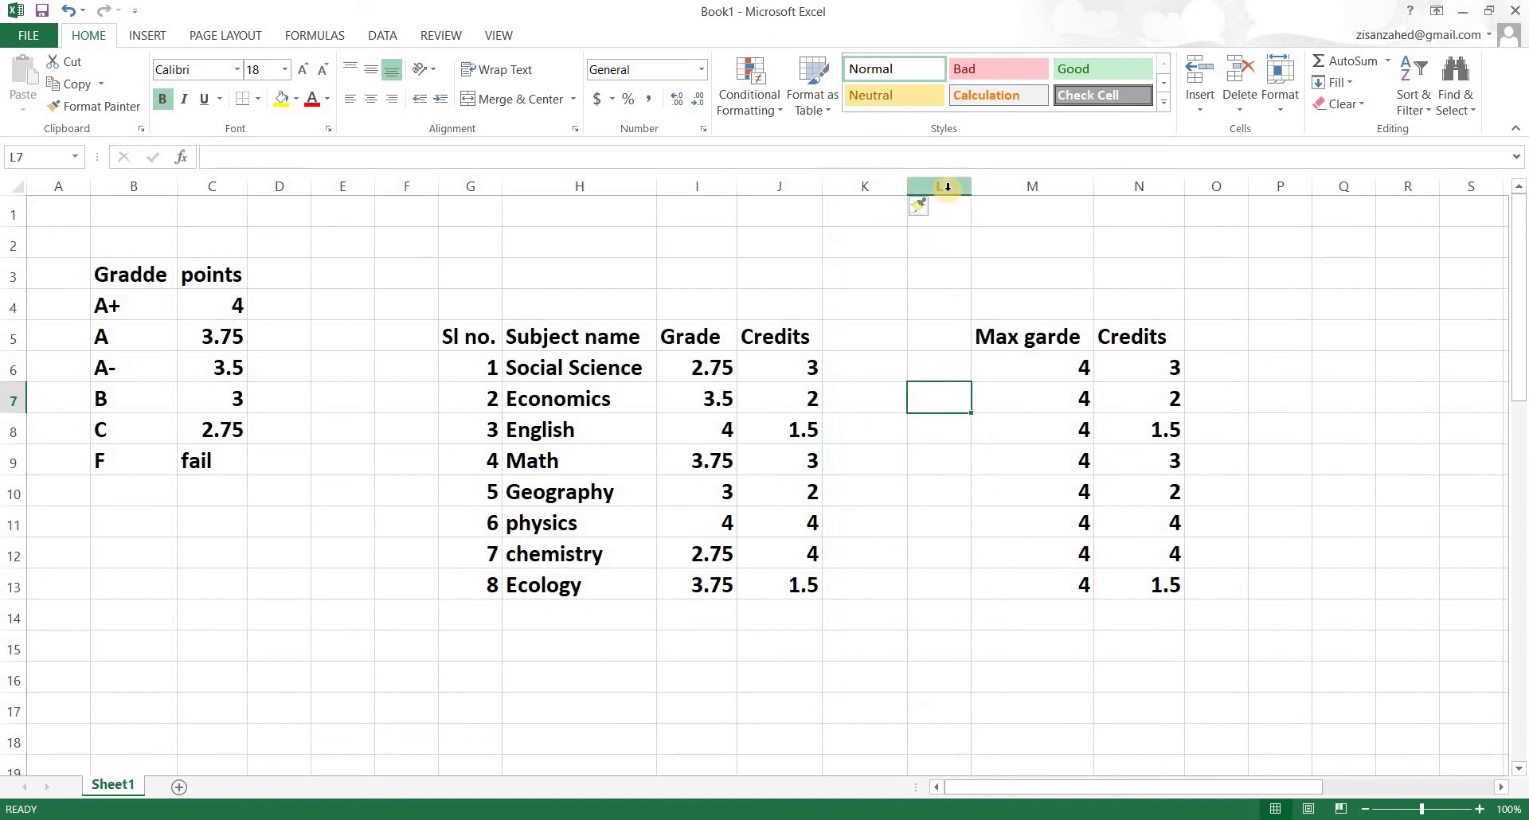
left_click(947, 187)
right_click(947, 191)
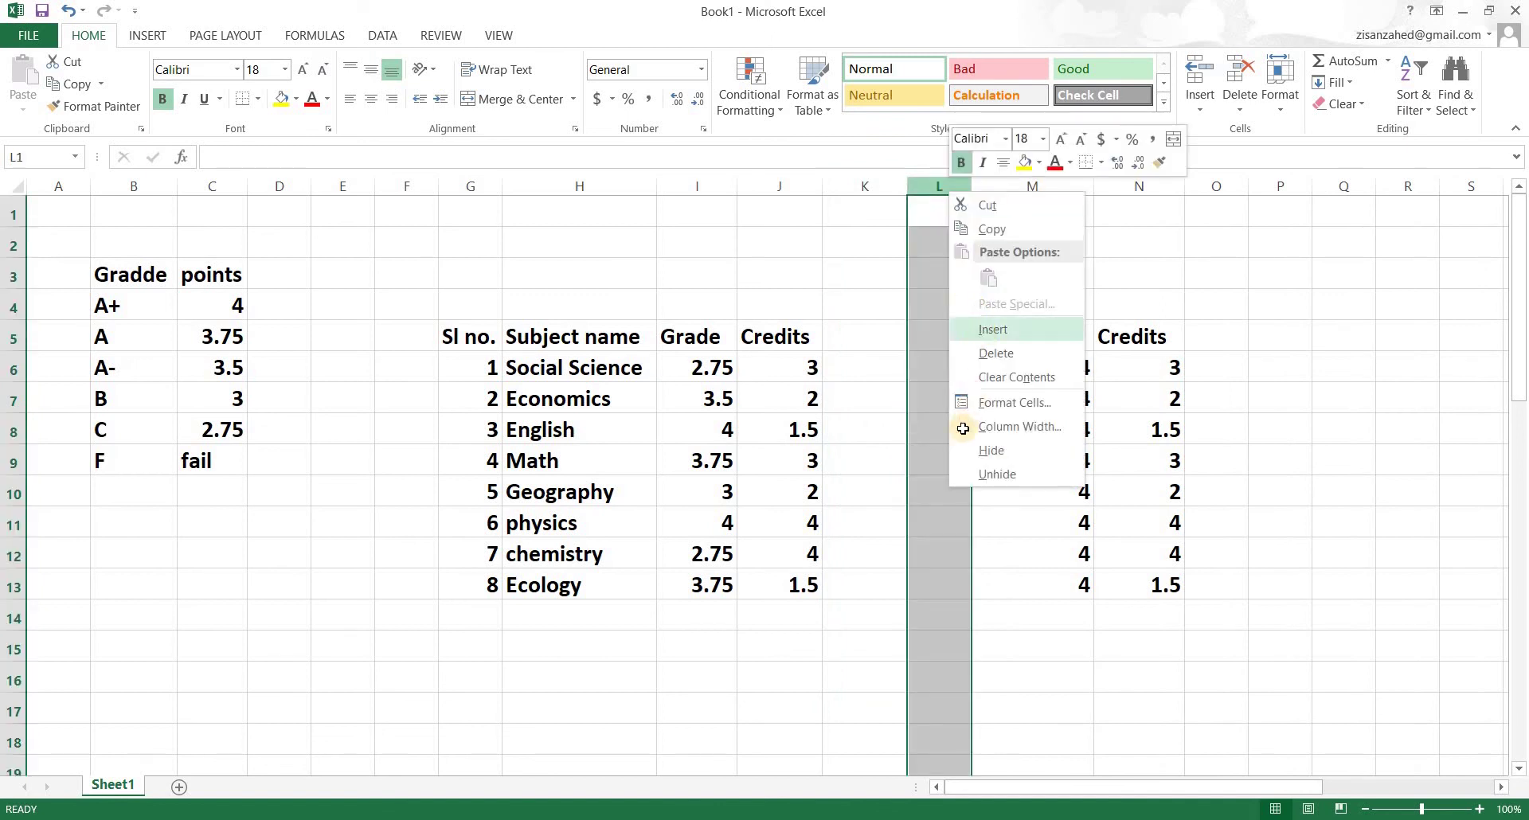
key("i")
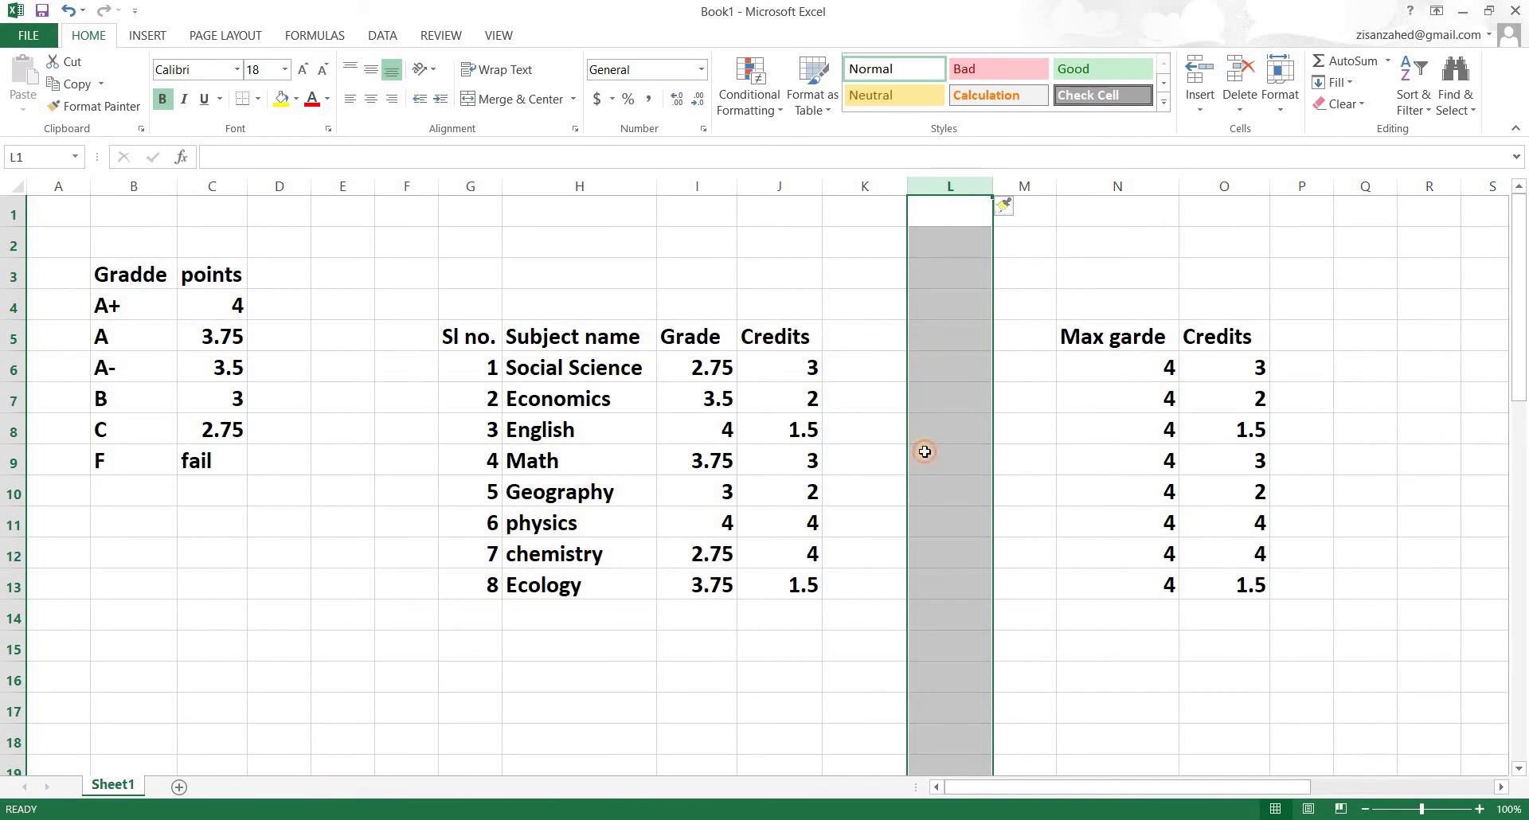
key("Left")
key("Down")
key("Down")
key("Down")
key("Down")
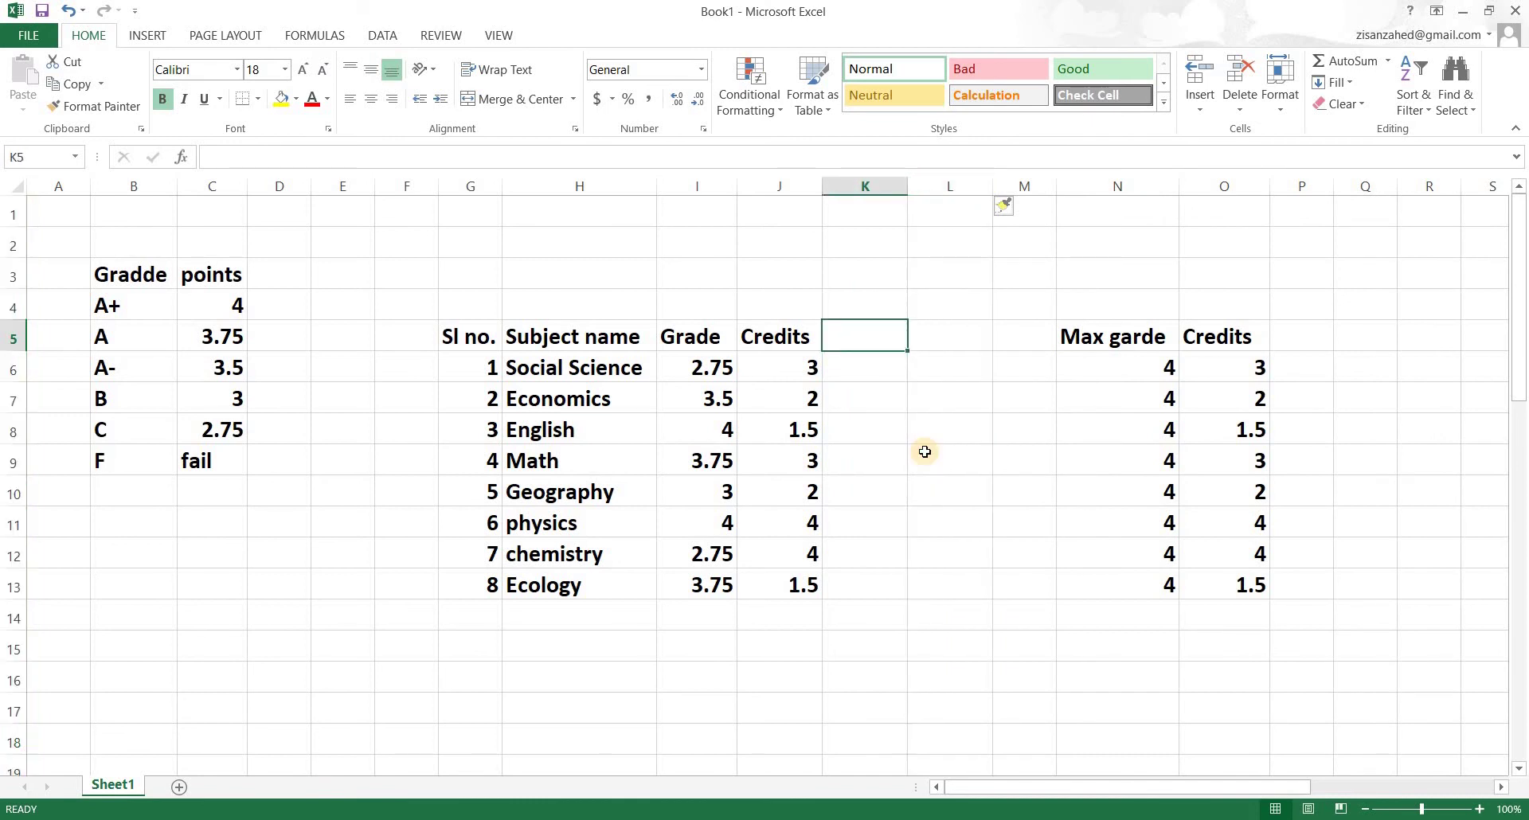
Enter the GXC=GP heading in K5 and the formula =I6*J6 in K6
type("GXC=GP")
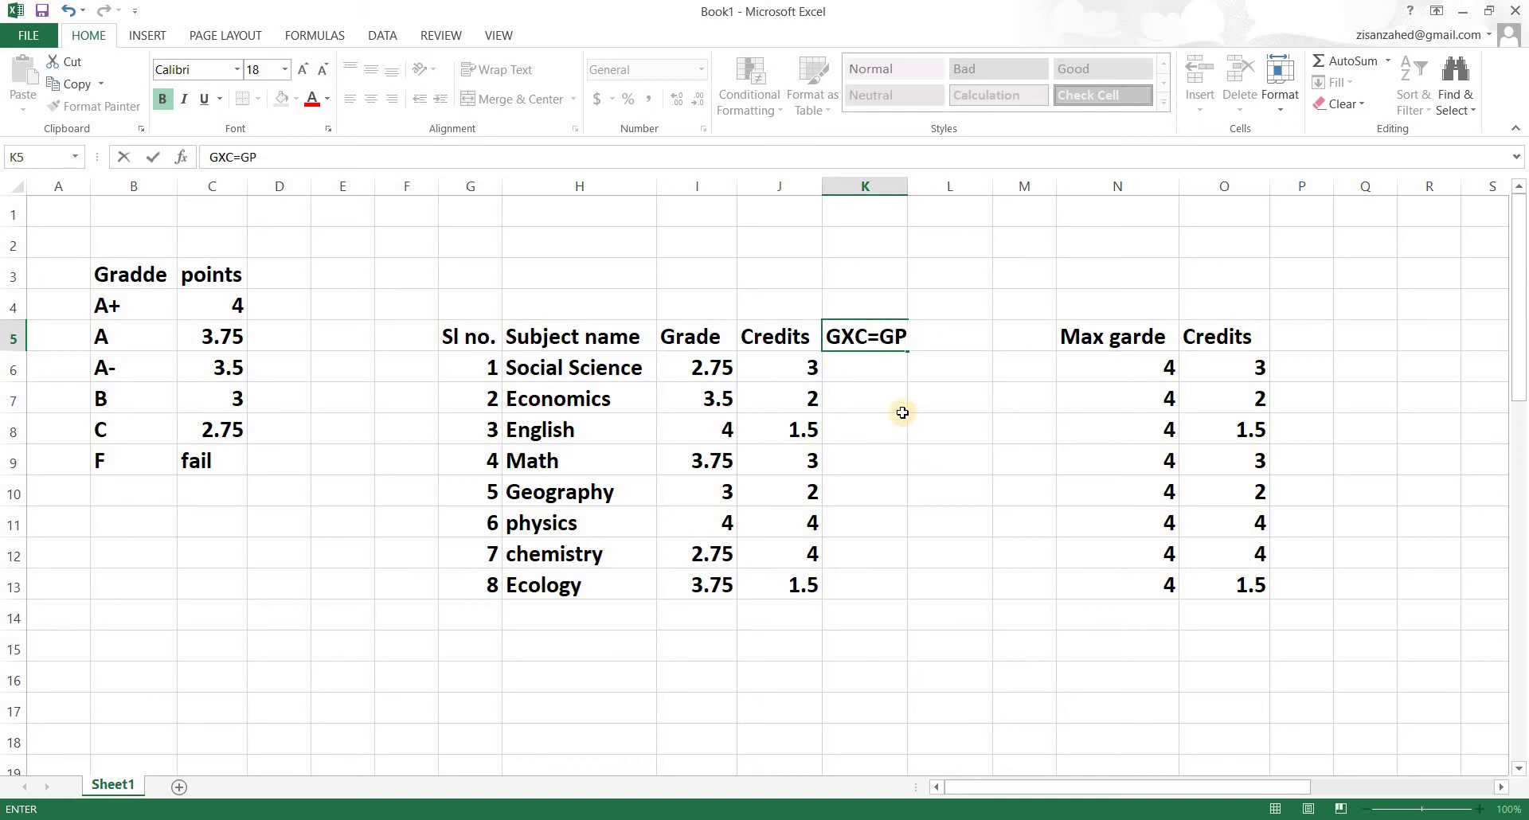
key("Return")
key("Left")
key("Left")
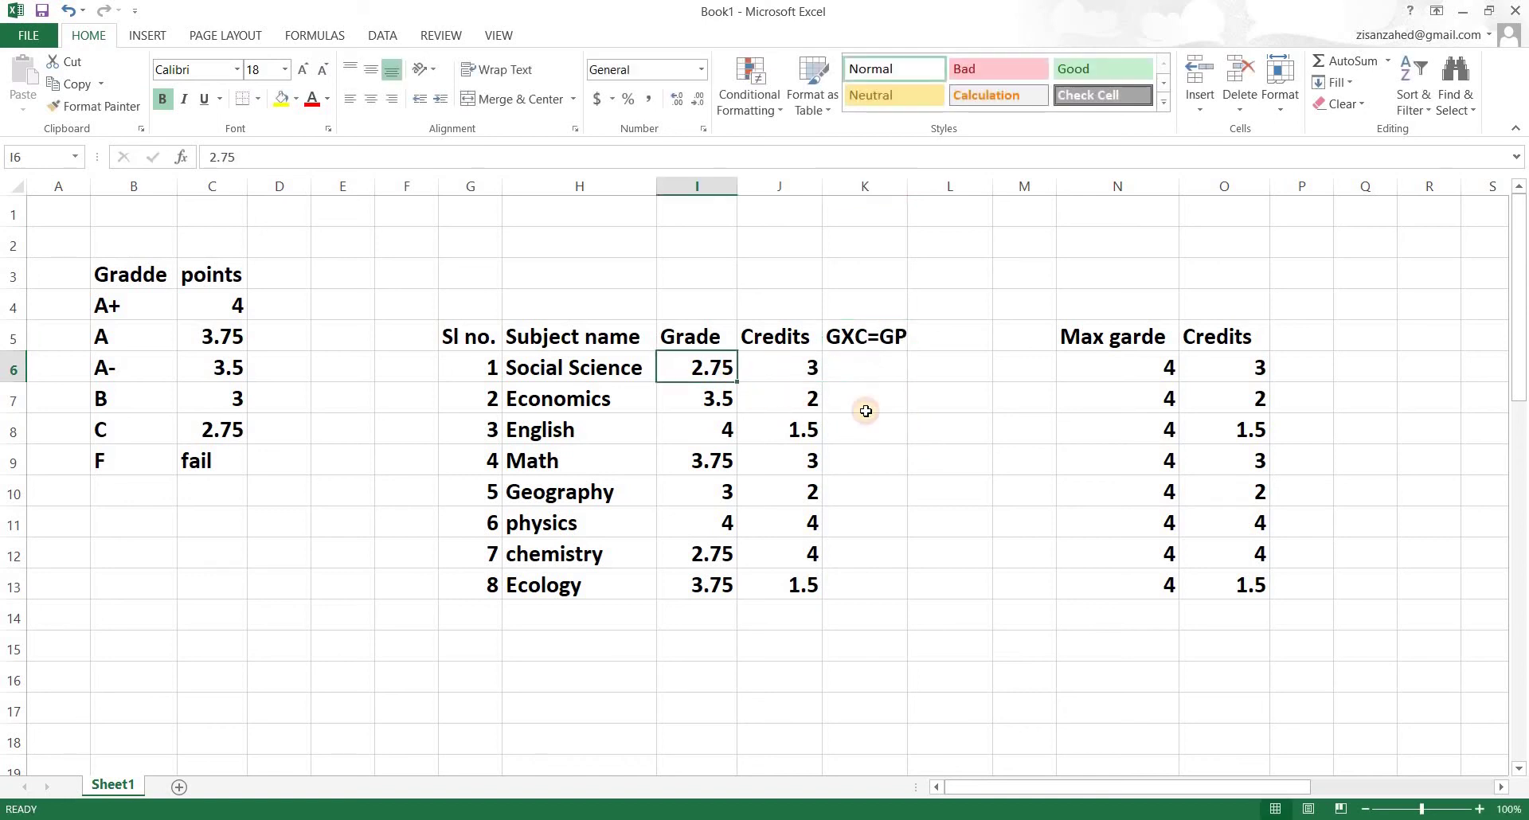
key("Right")
key("Right")
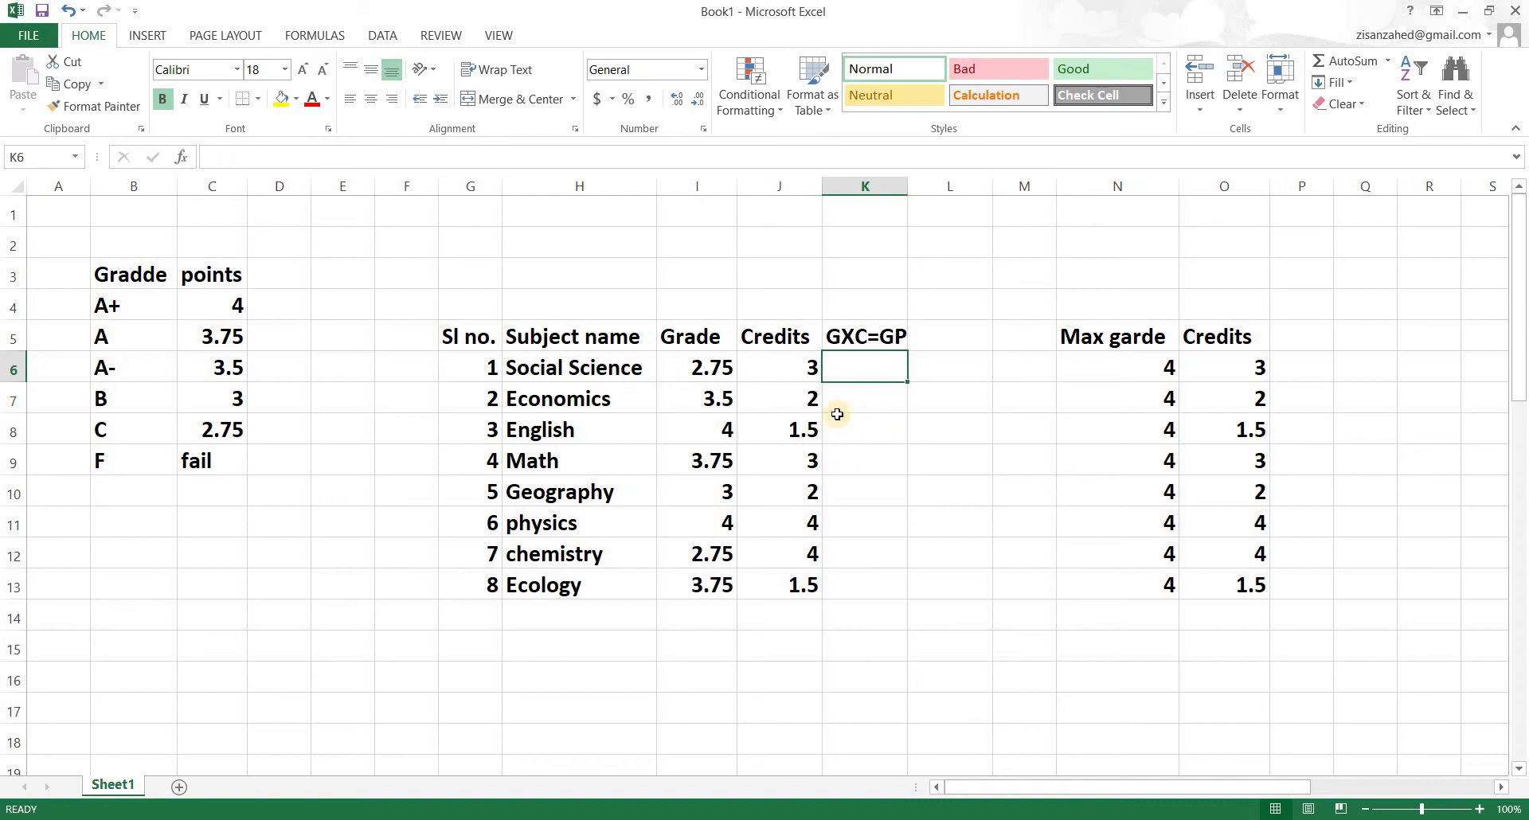
left_click(717, 370)
type("*")
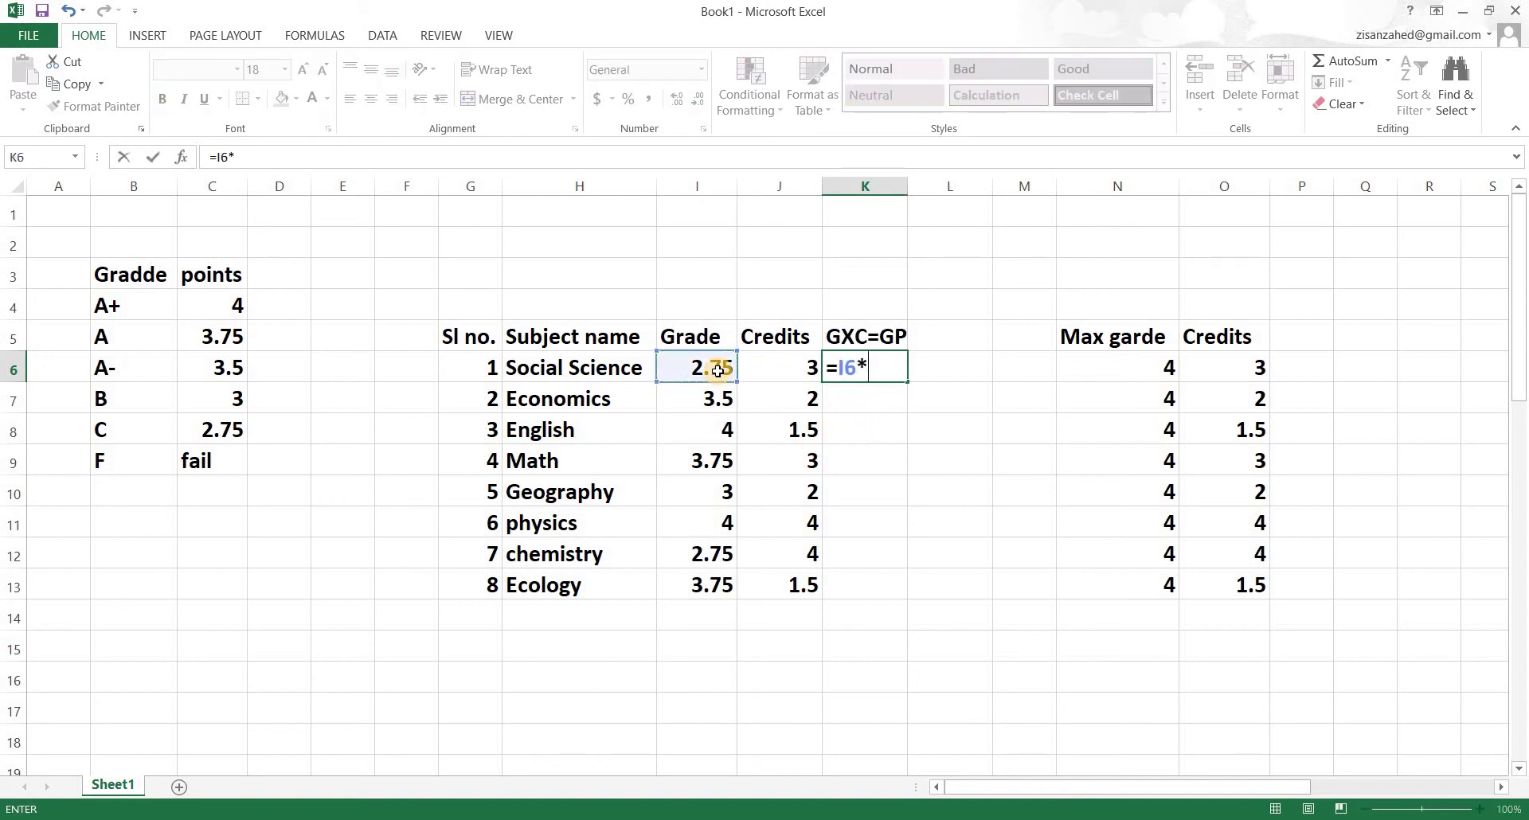
left_click(777, 373)
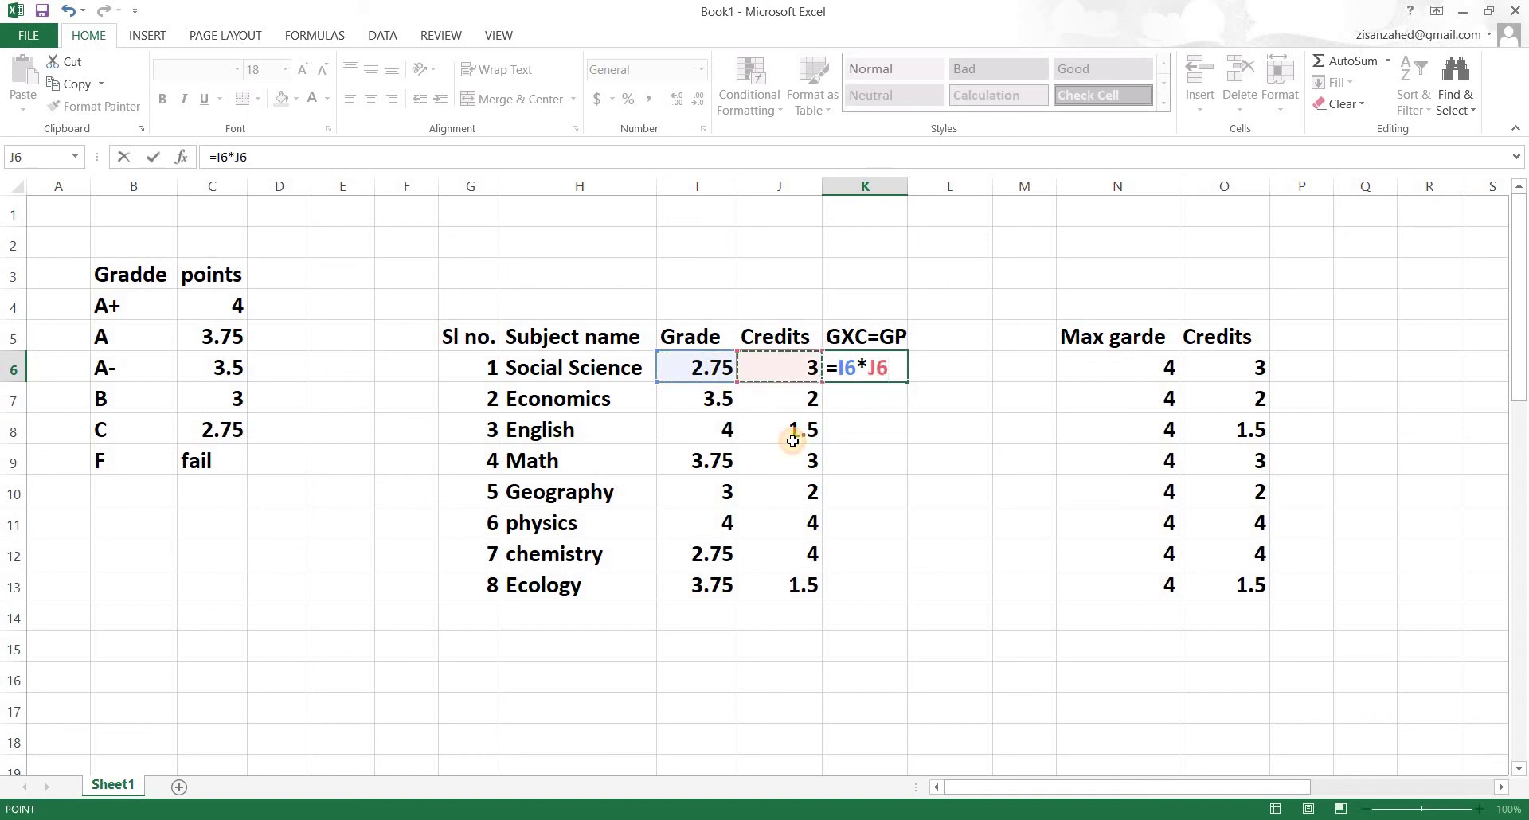
key("Return")
Fill the =I6*J6 formula down from K6 to K13
left_click(905, 379)
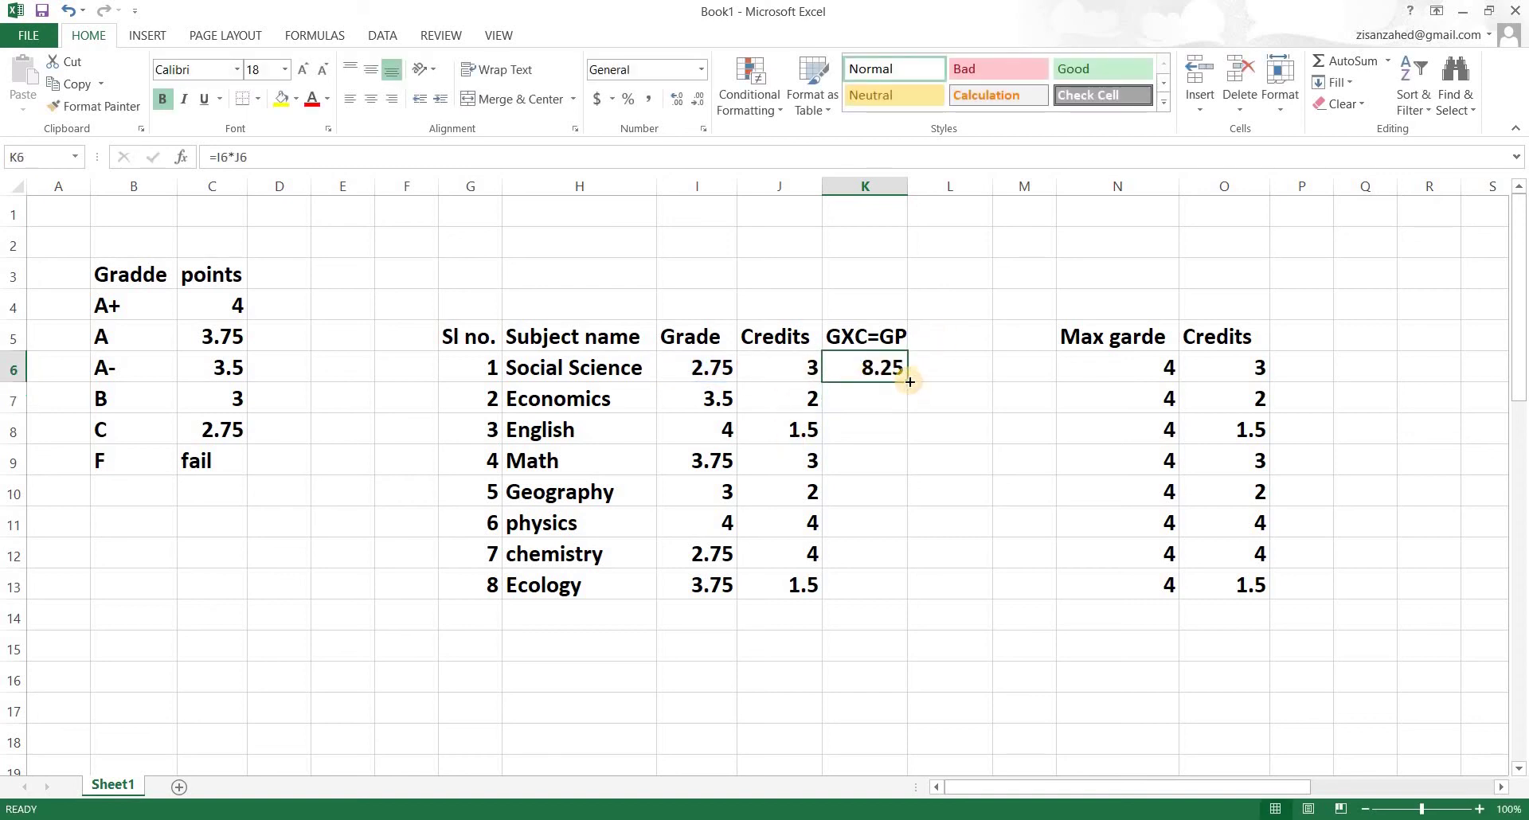
left_click_drag(909, 382, 901, 594)
left_click(916, 676)
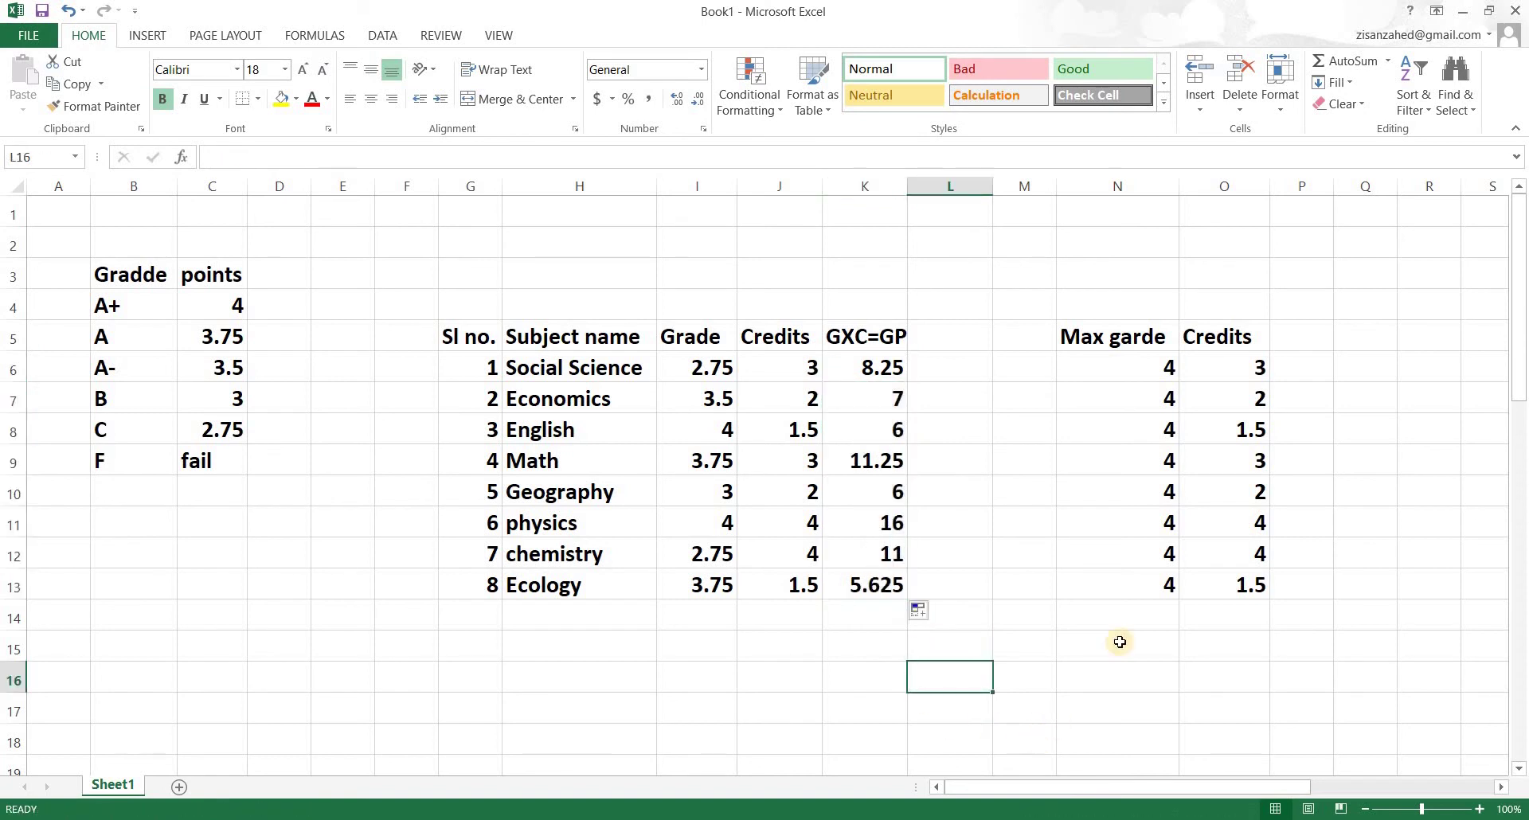
Enter the MGXC=Max GP heading in P5 and widen column P to fit it
left_click(1315, 339)
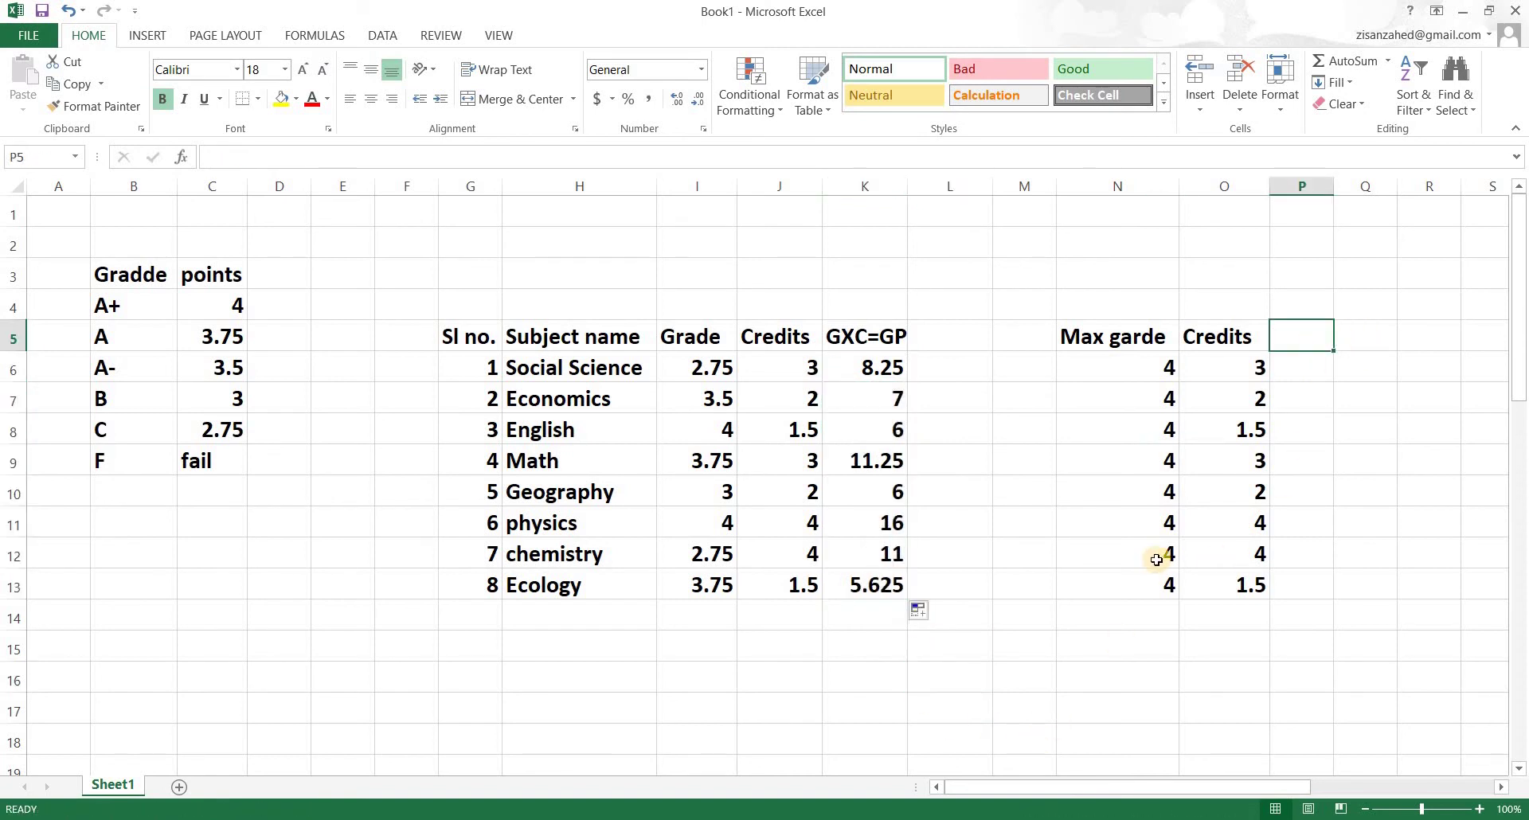
type("MGXC")
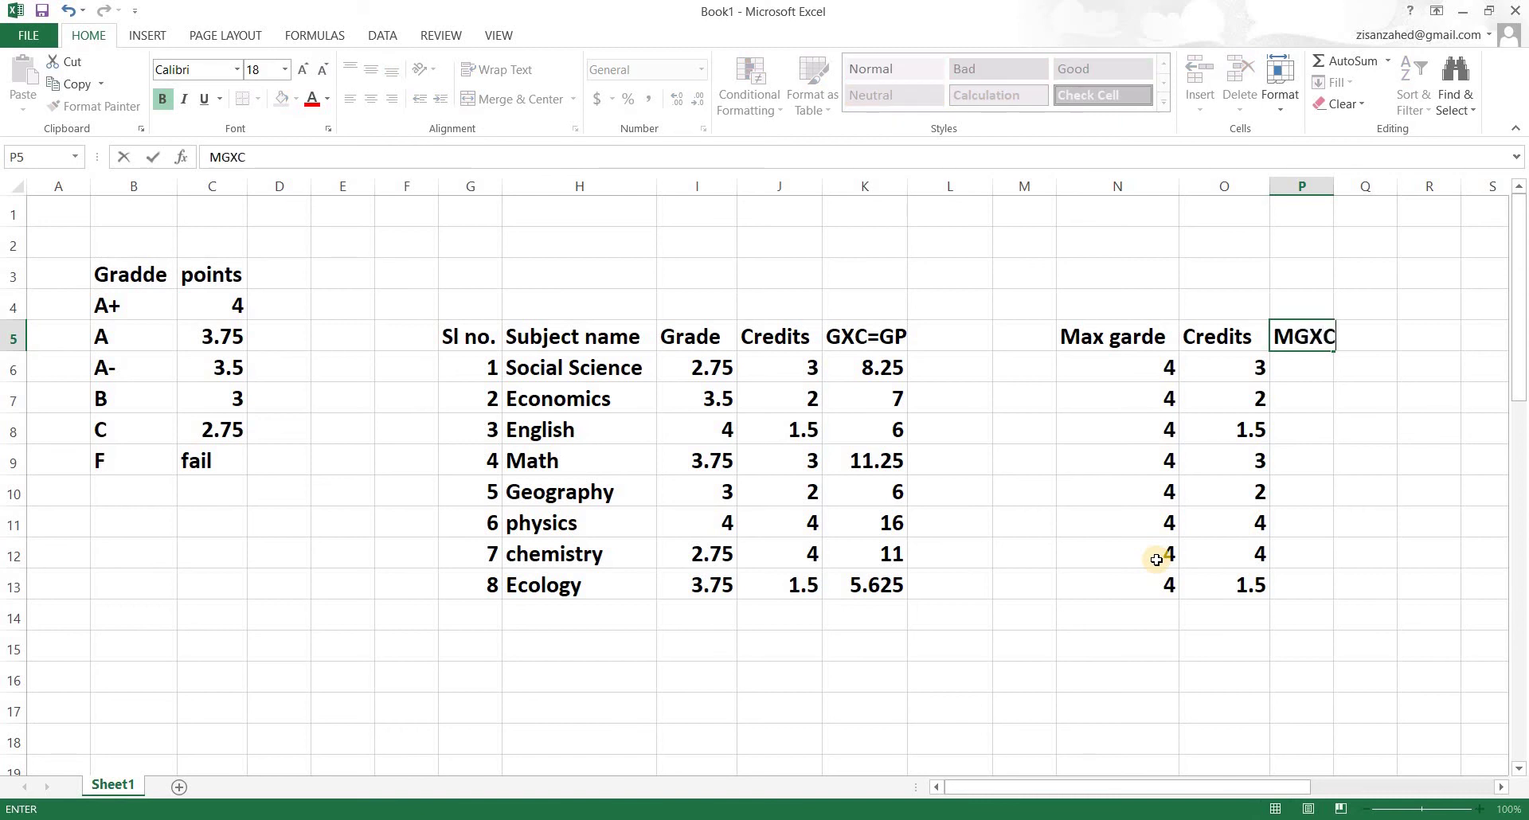
type("=Max G")
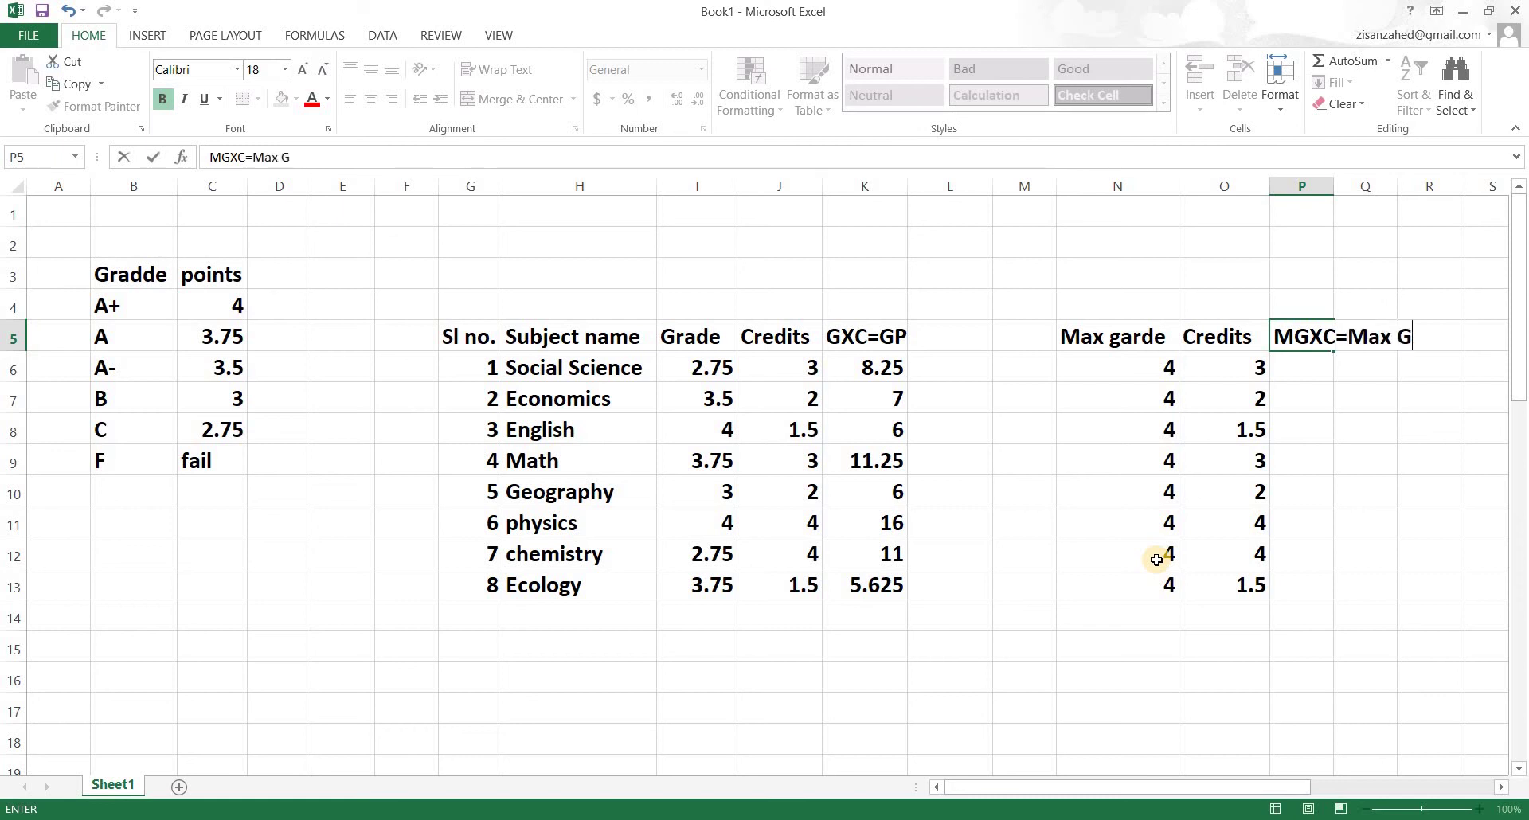
type("P")
left_click(1362, 490)
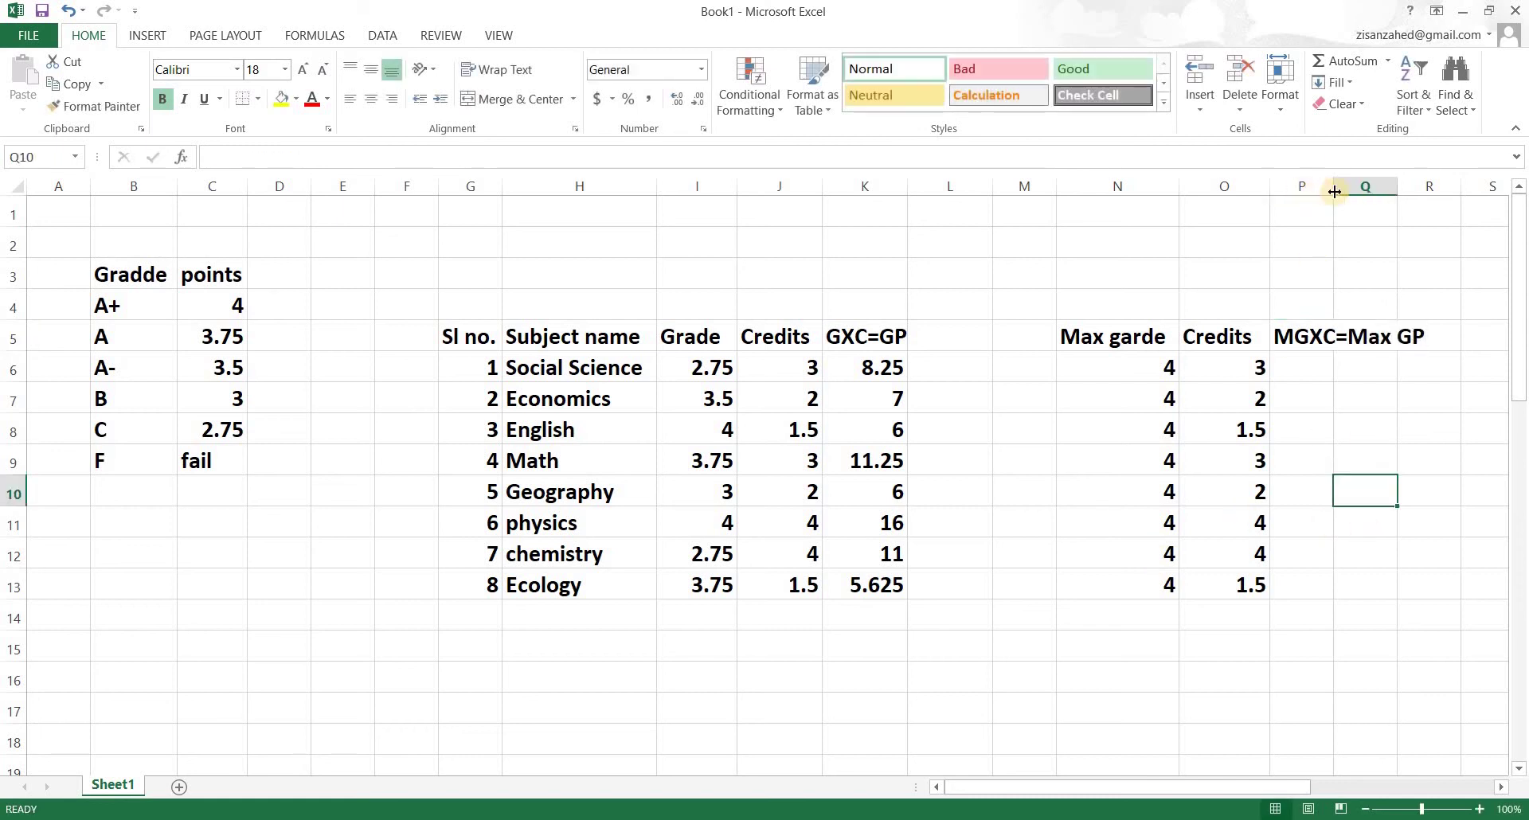
left_click(1335, 229)
left_click_drag(1333, 186, 1354, 354)
Enter =N6*O6 in P6 and fill it down to P13
left_click(1304, 366)
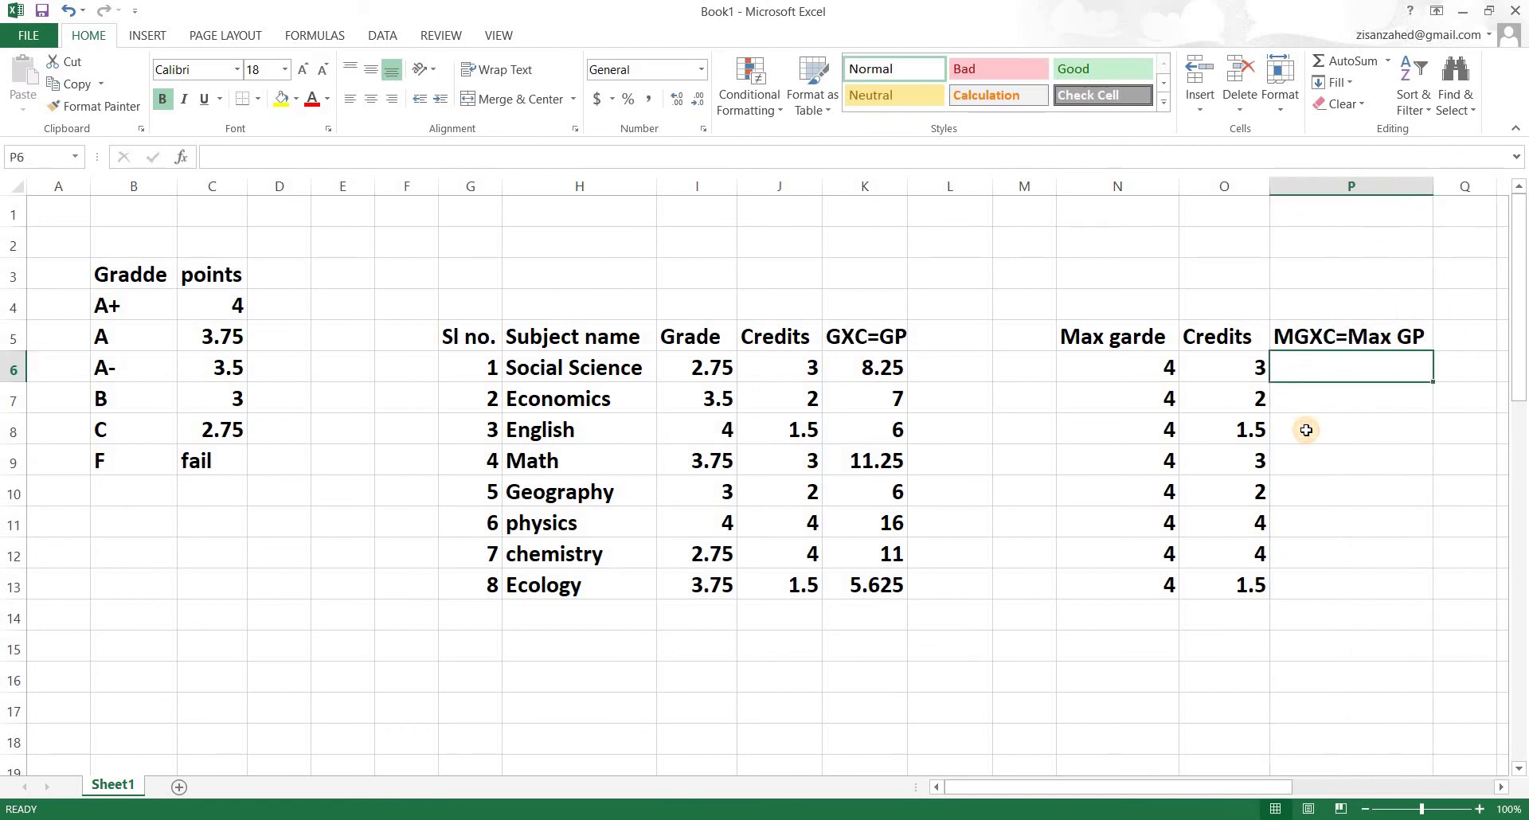
type("=")
left_click(1159, 369)
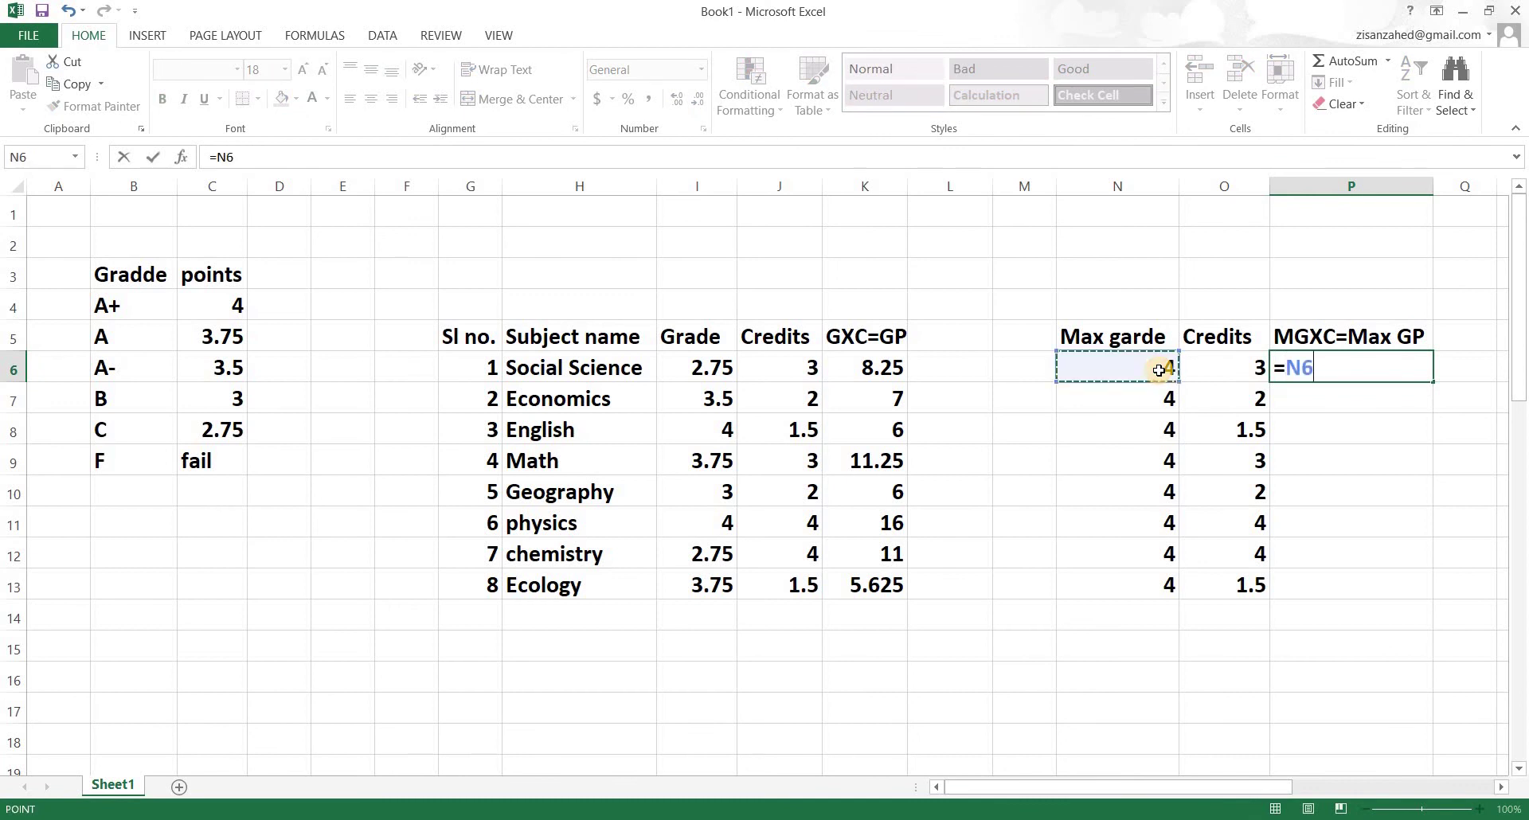
type("*")
left_click(1229, 368)
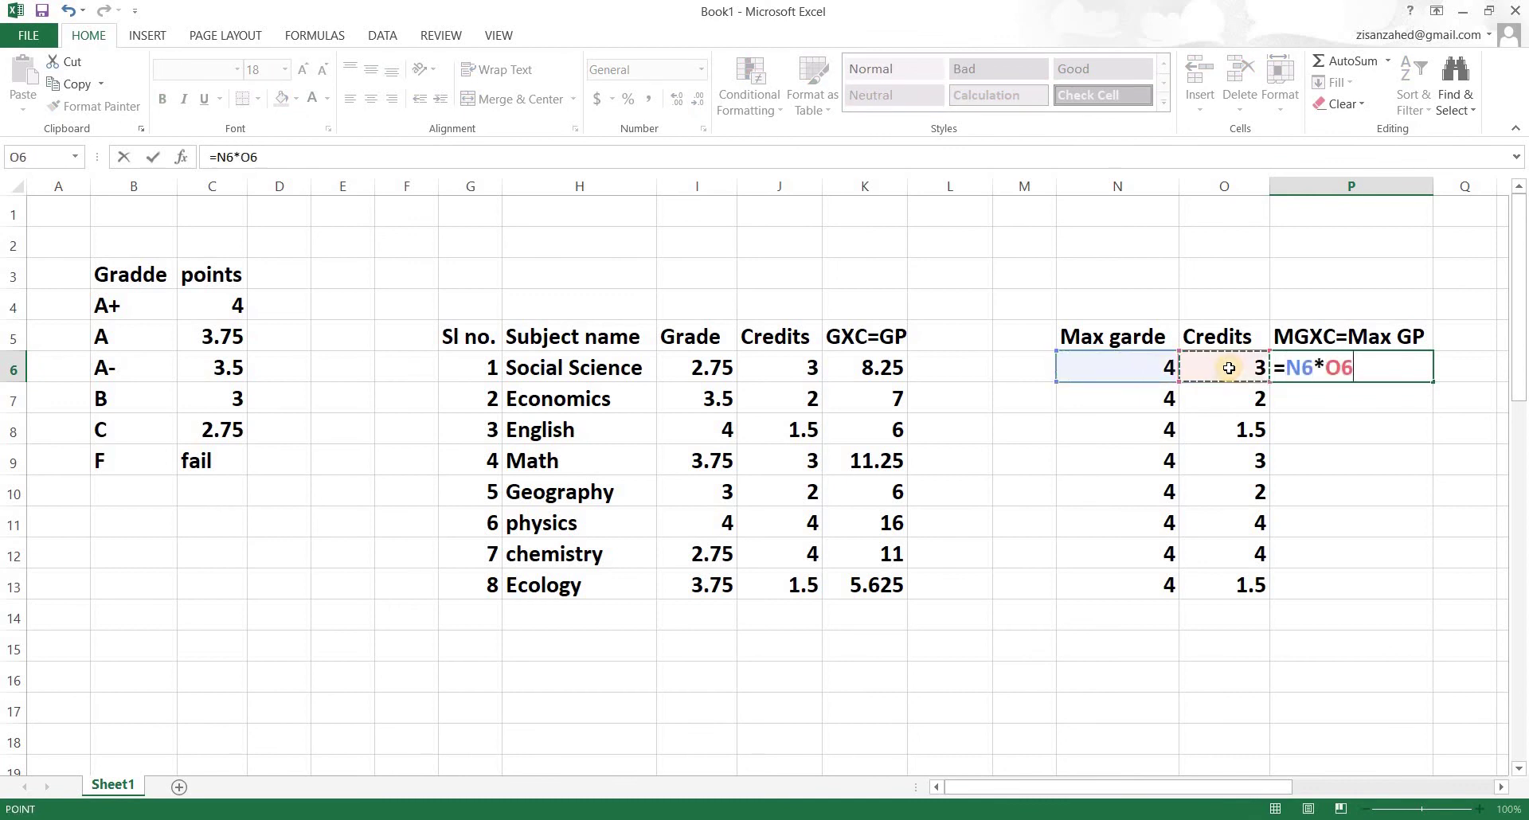
key("Return")
key("Up")
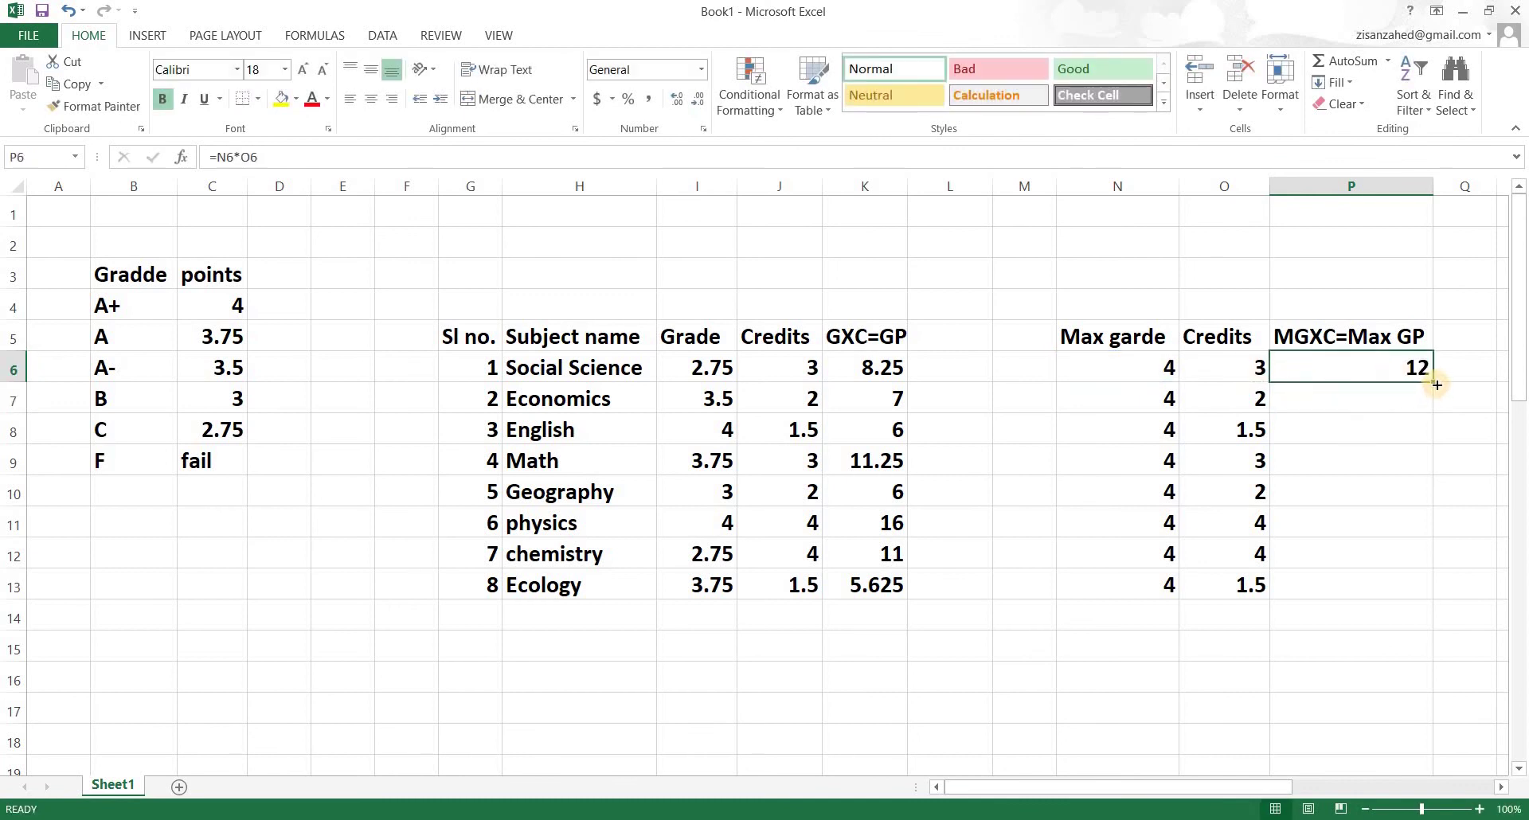
left_click_drag(1431, 381, 1427, 598)
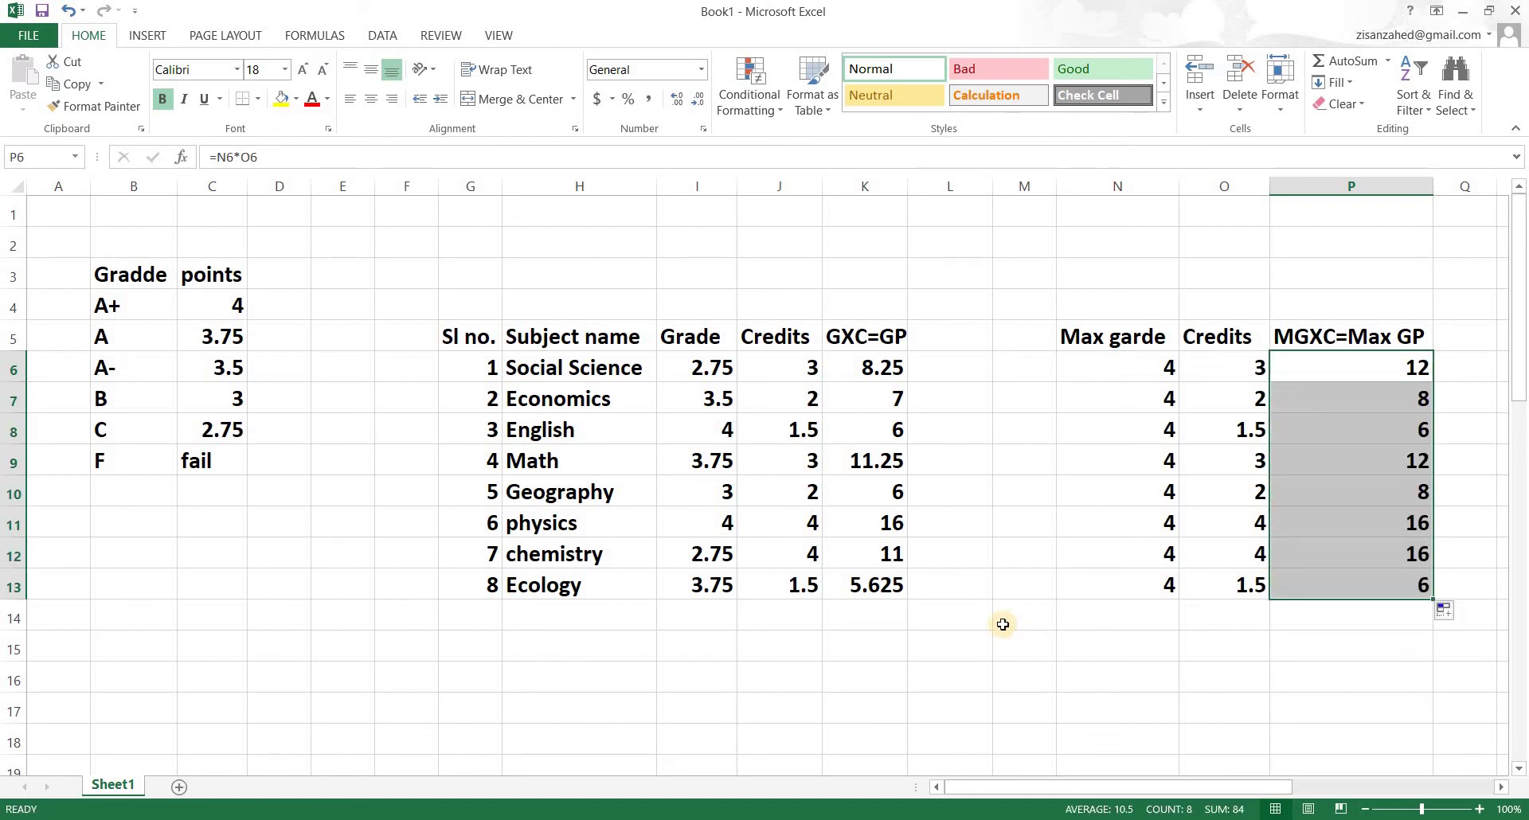
left_click(759, 615)
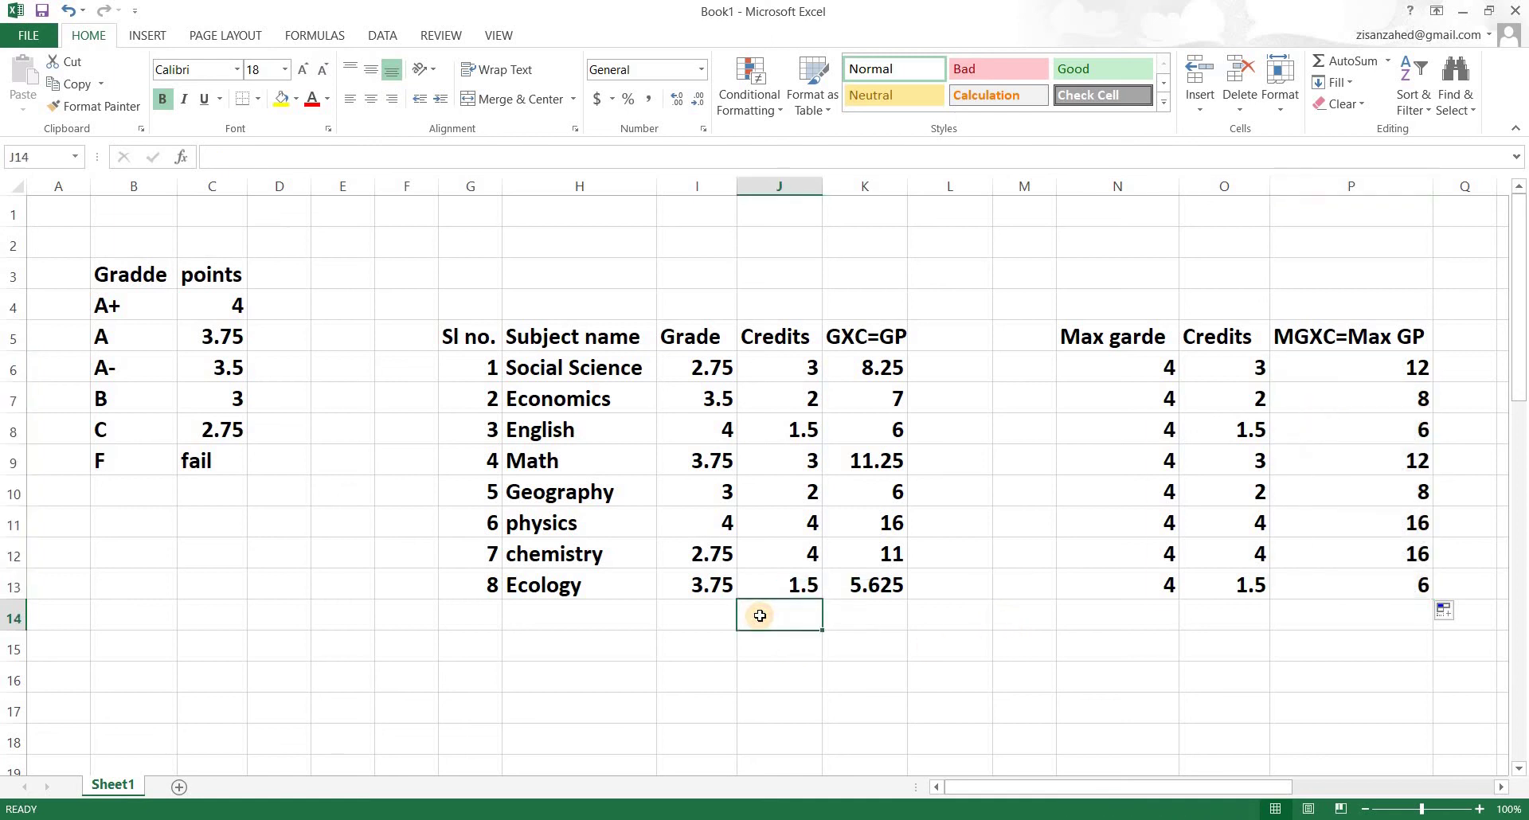
Label J14 'Your GP' and enter =SUM(K6:K13) in K14, totalling 71.125
left_click(862, 626)
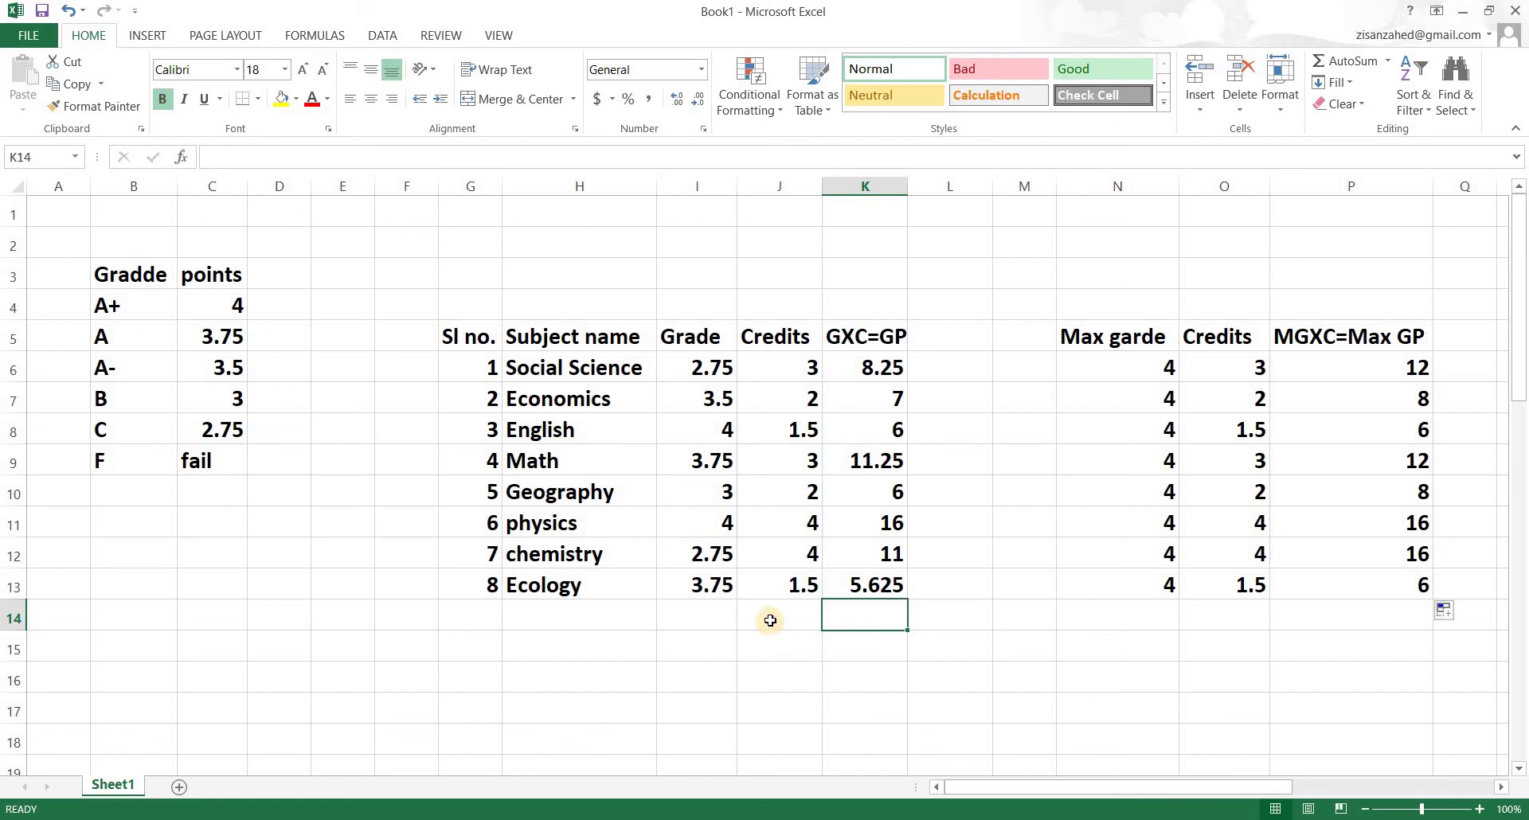
key("Left")
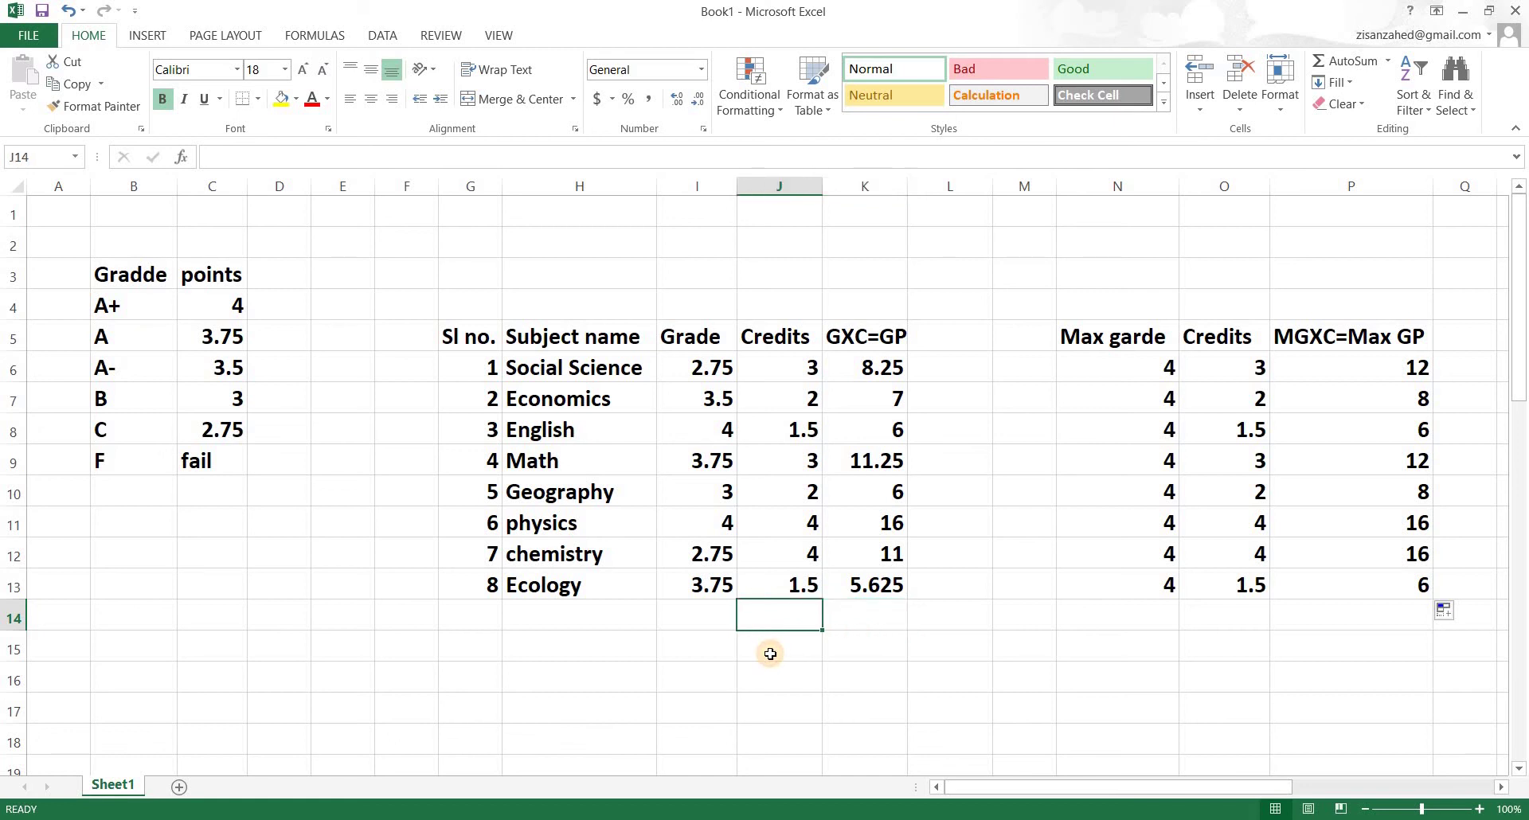
type("Your")
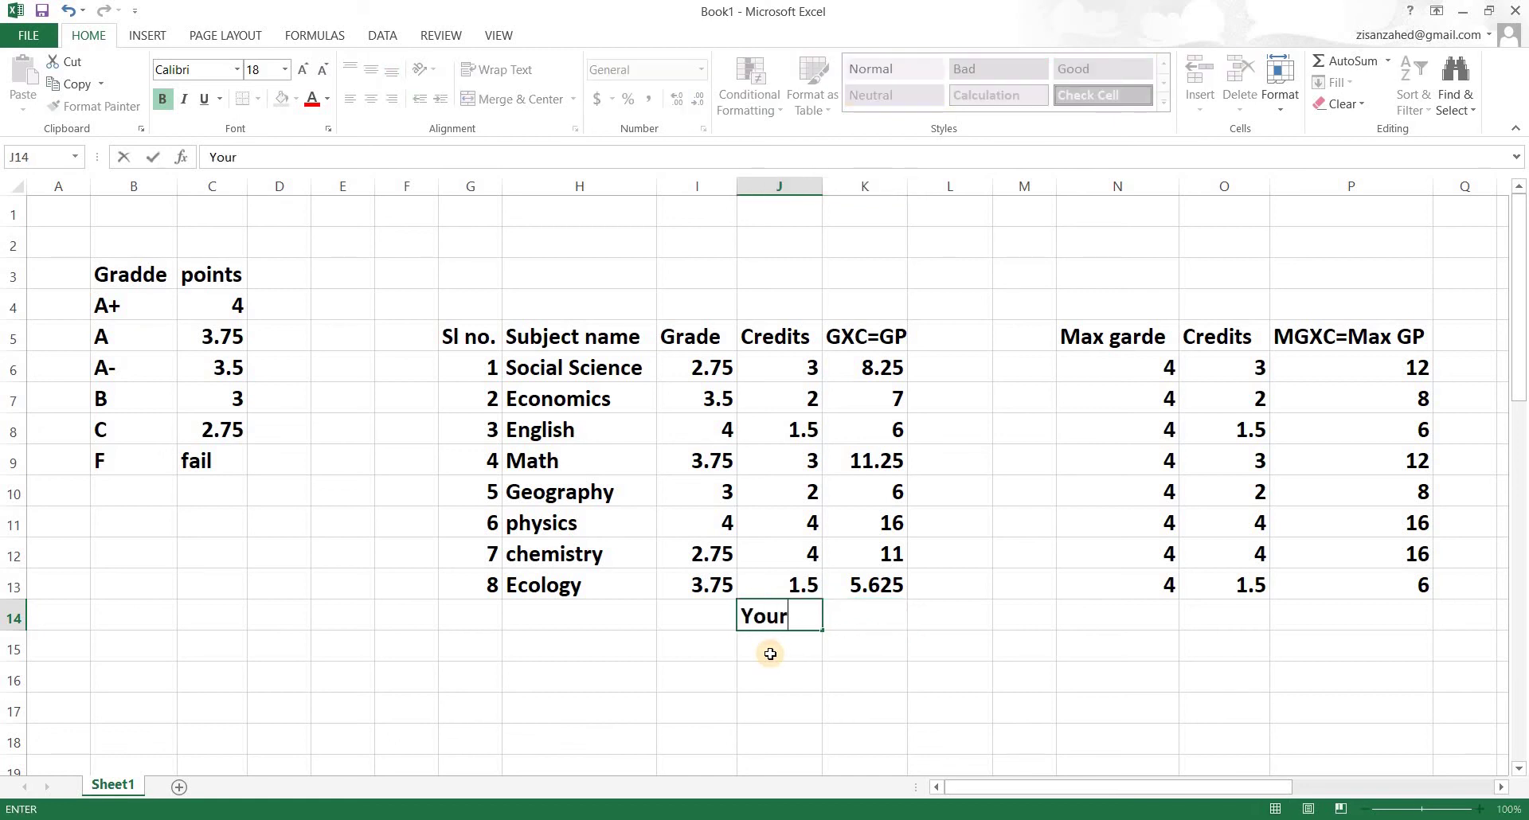
type(" GP")
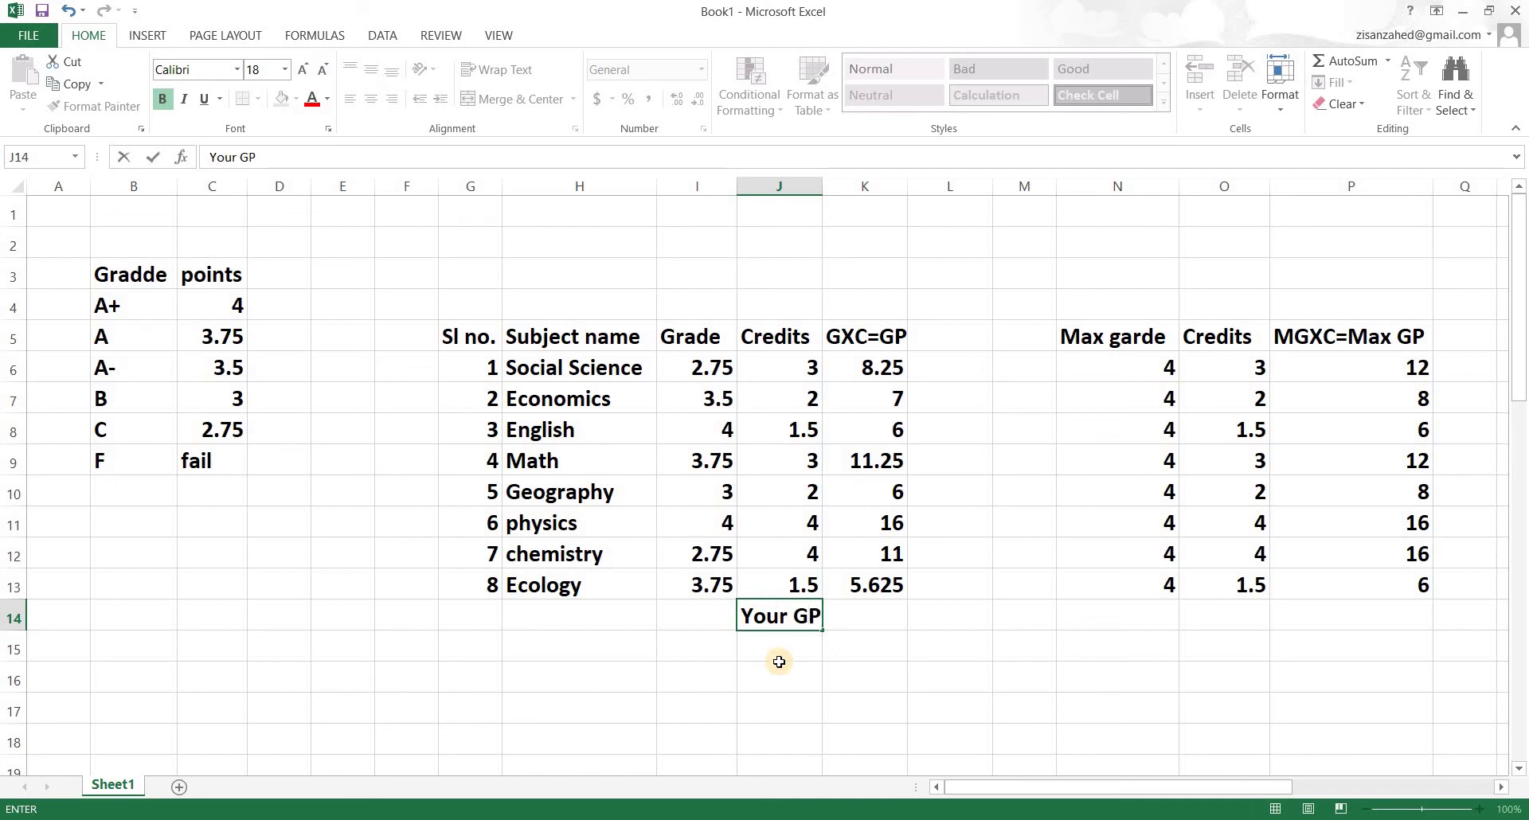
key("Tab")
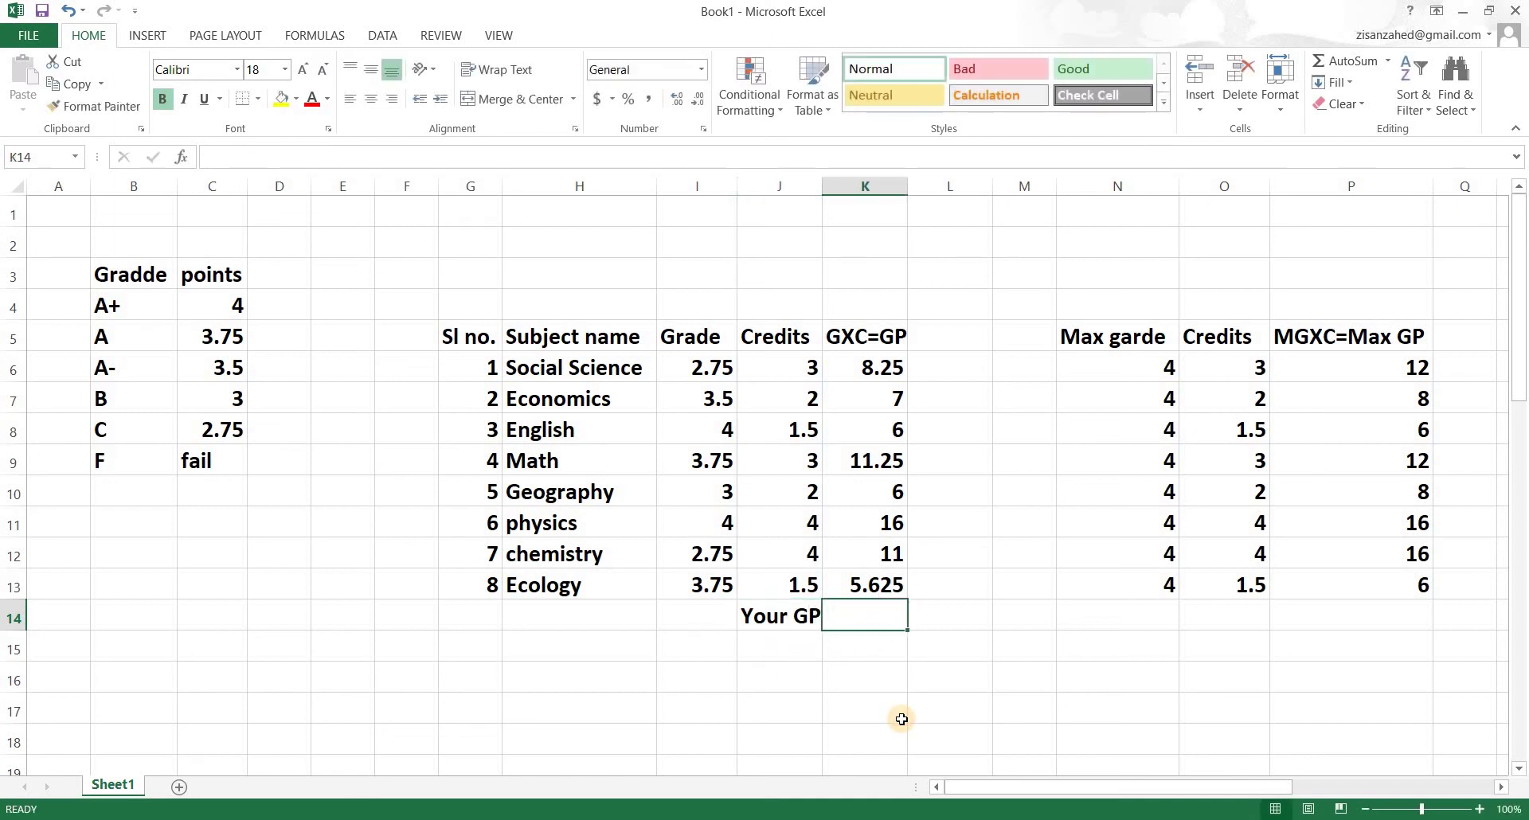
type("=")
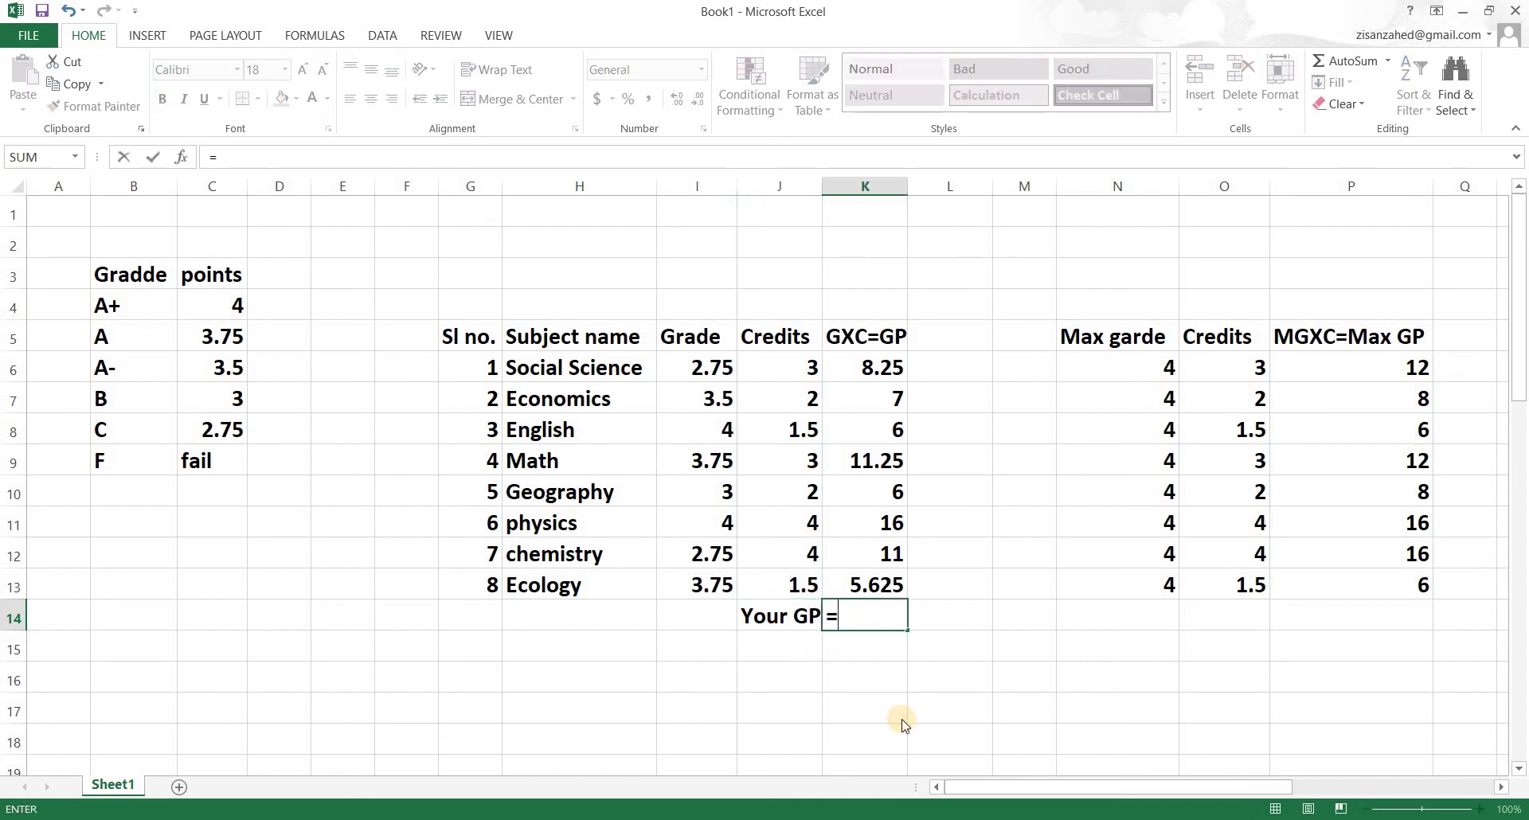
type("sum(")
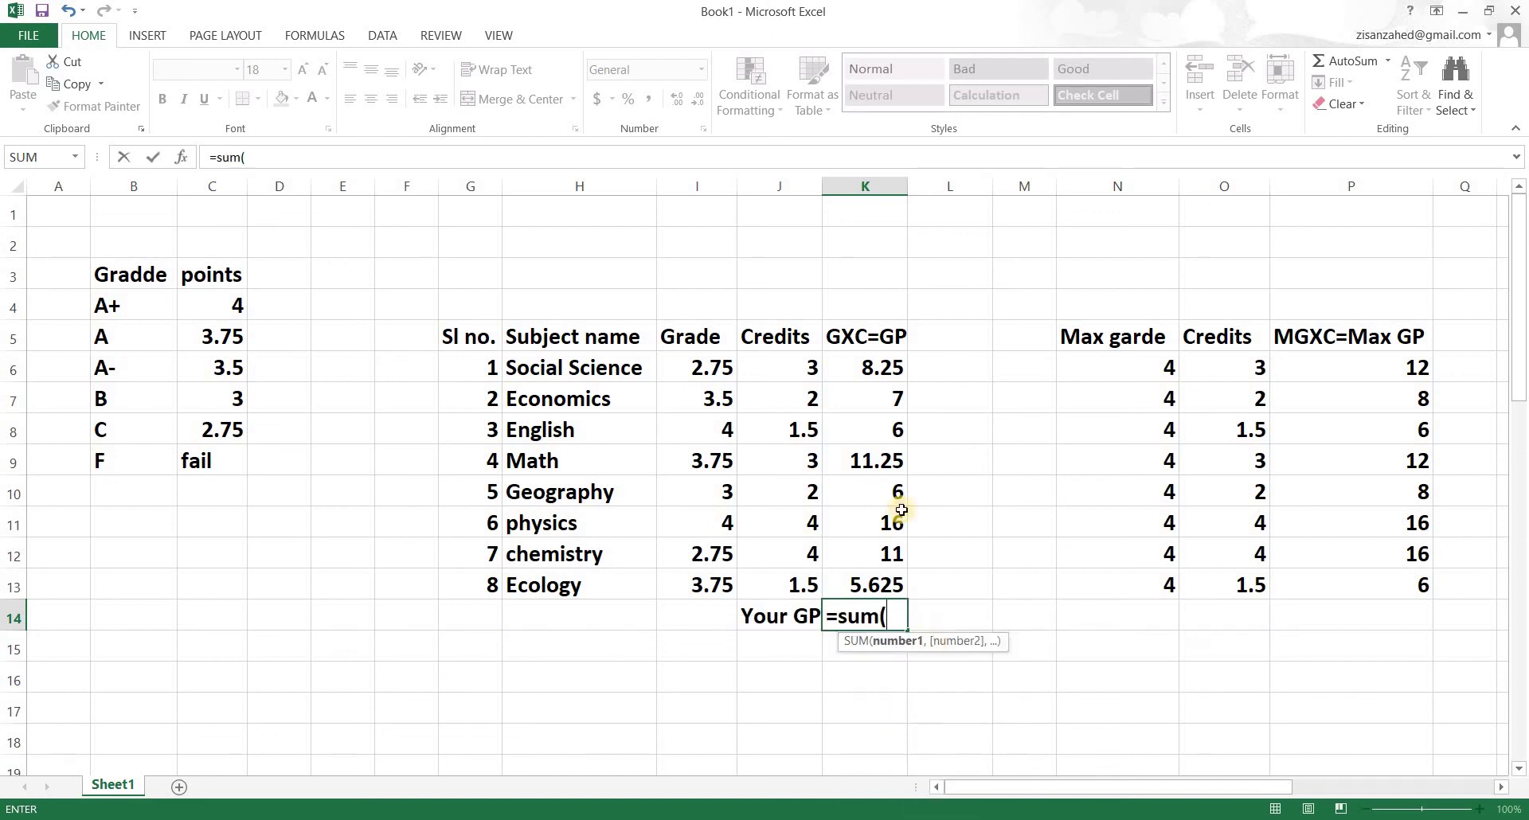
left_click_drag(881, 368, 878, 576)
type(")")
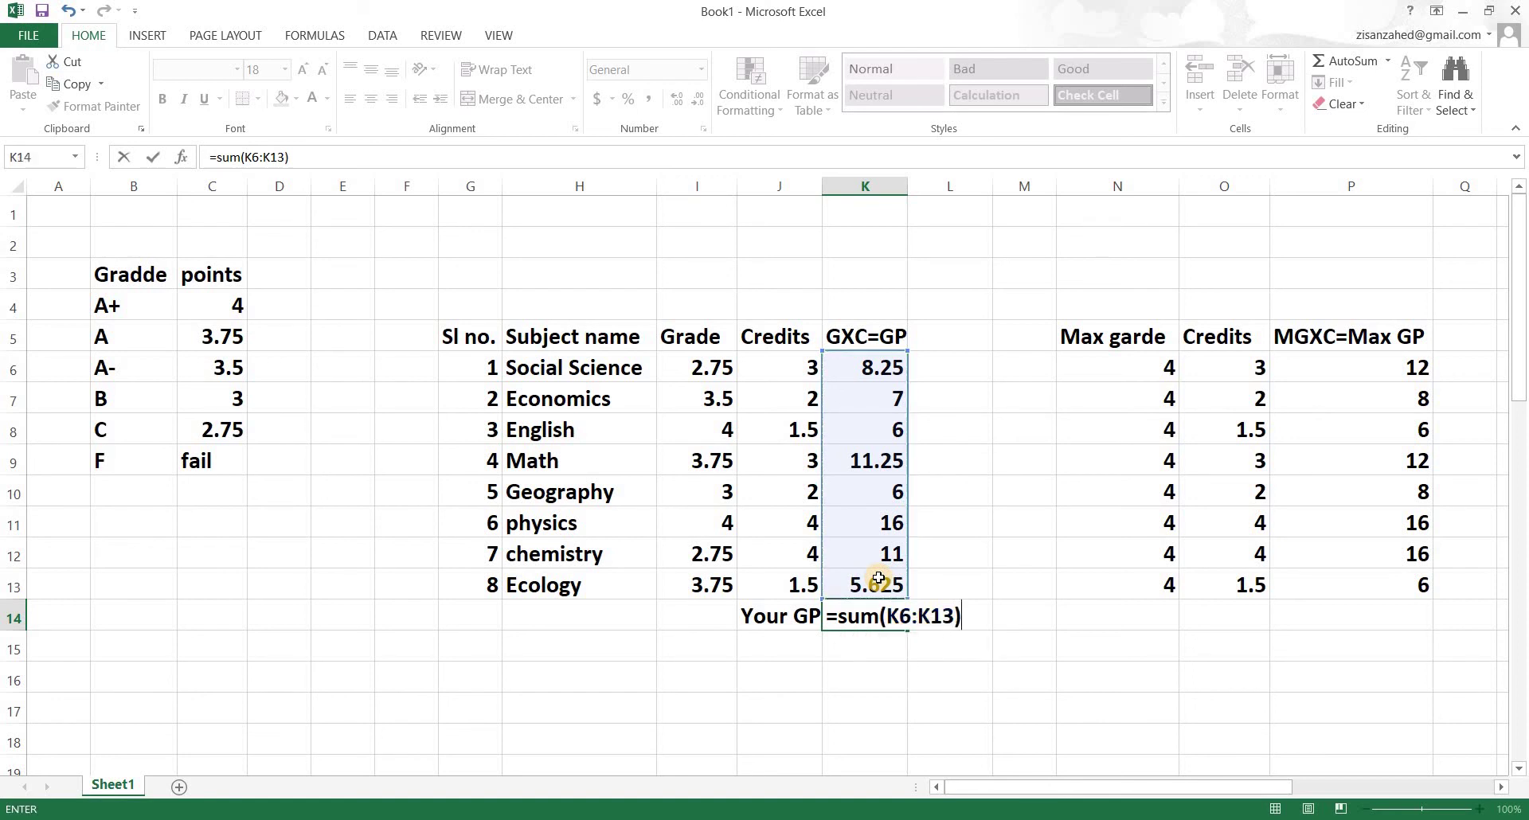
key("Return")
key("Up")
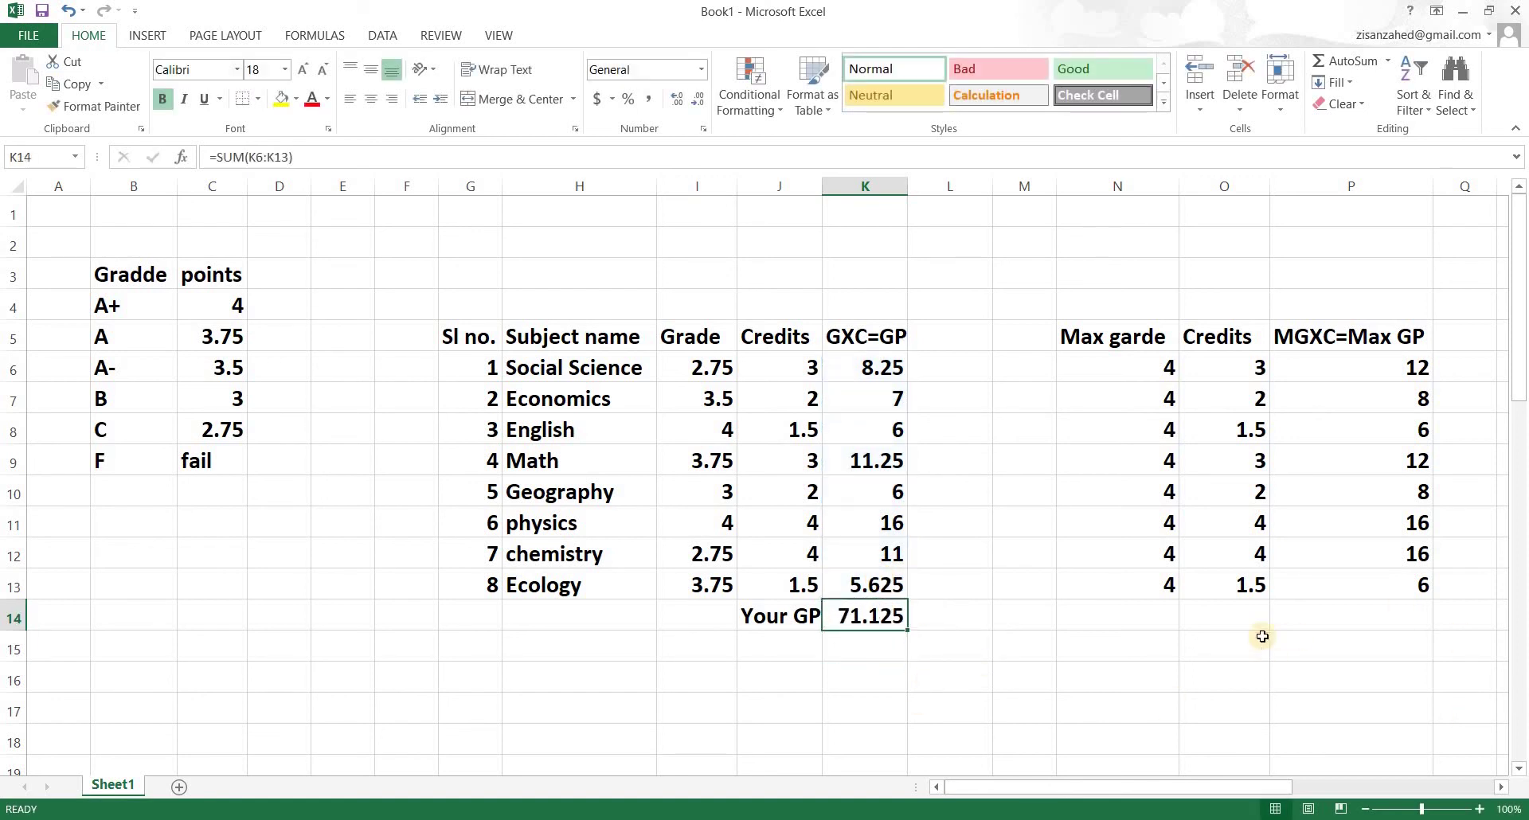
key("Right")
key("Right")
key("Right")
key("Right")
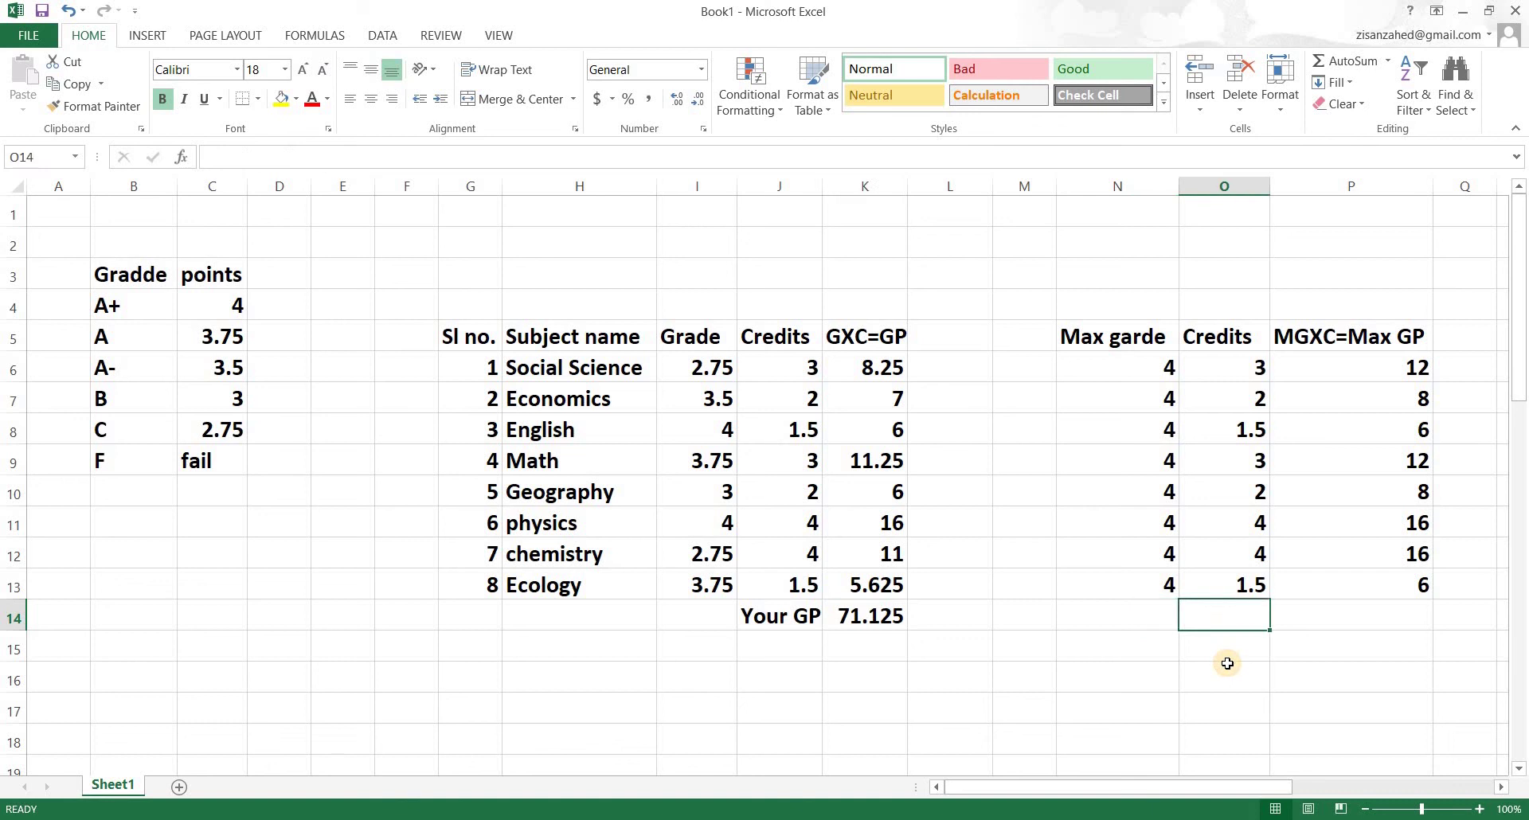
Label O14 'Max GP' and enter =SUM(P6:P13) in P14, totalling 84
type("Max")
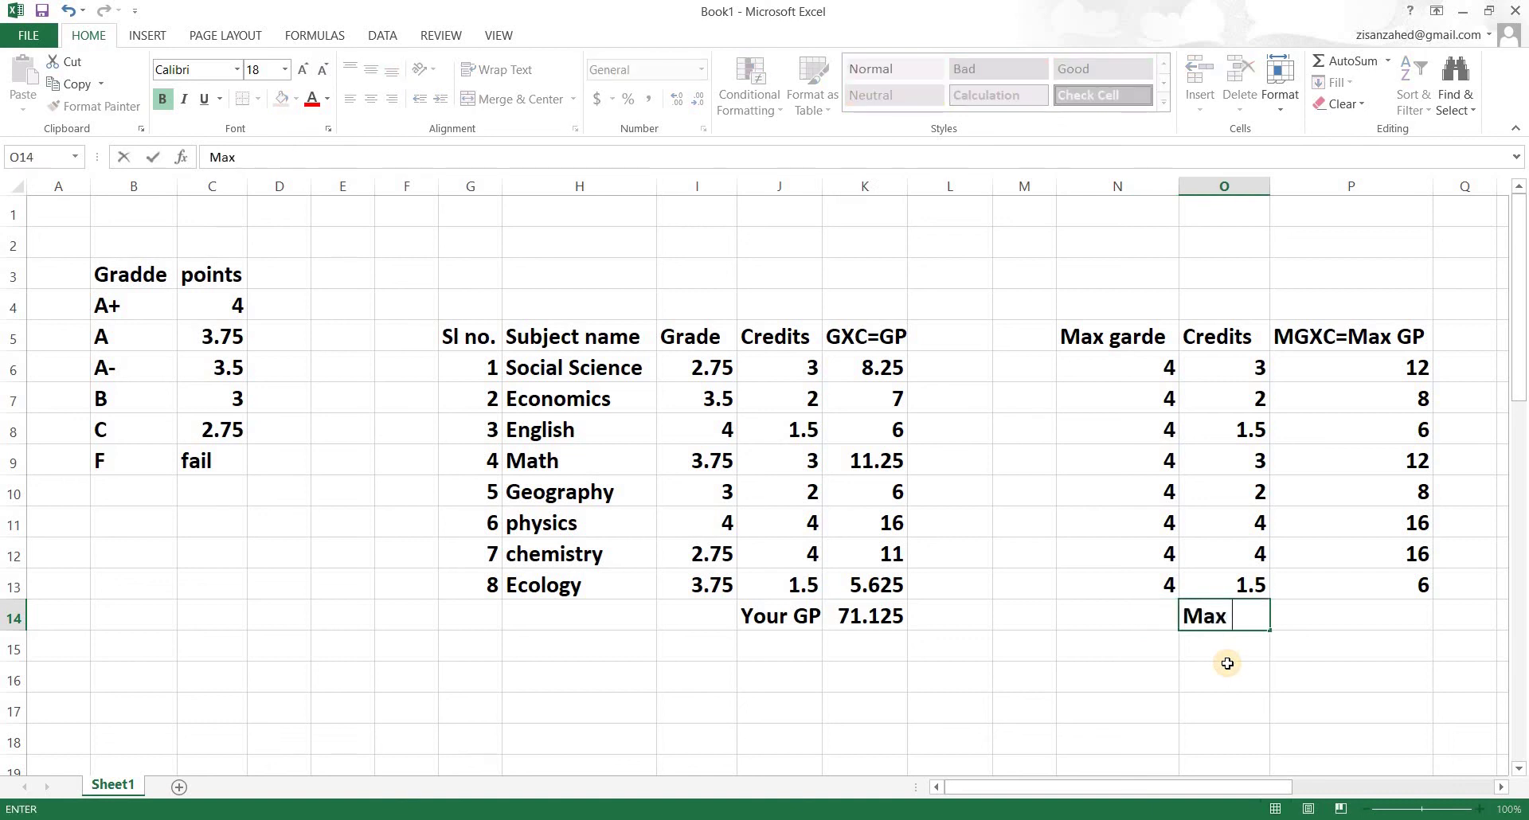
type(" GP")
left_click(1298, 675)
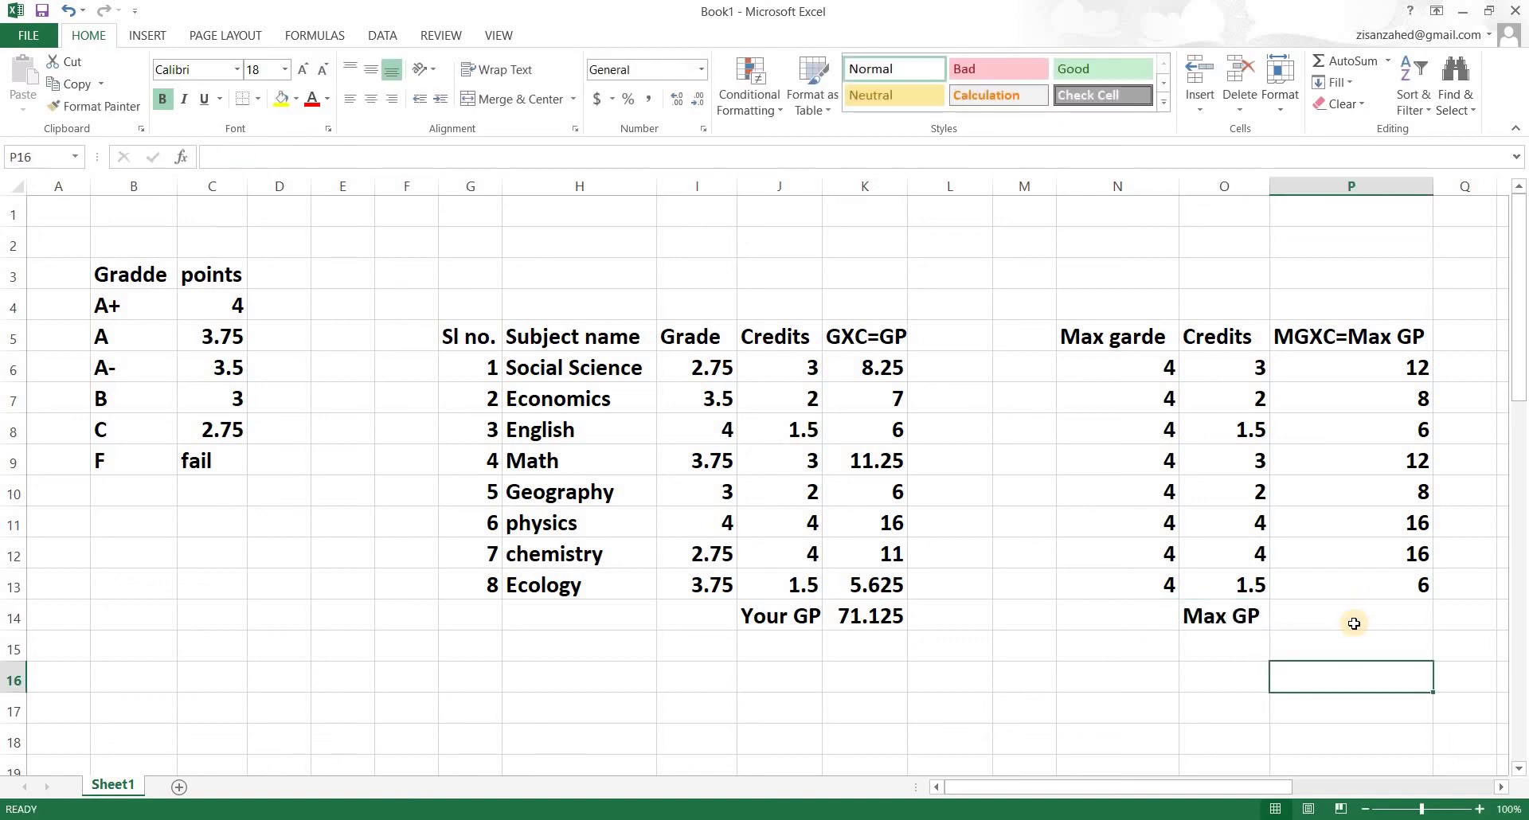
left_click(1354, 624)
type("=sum(")
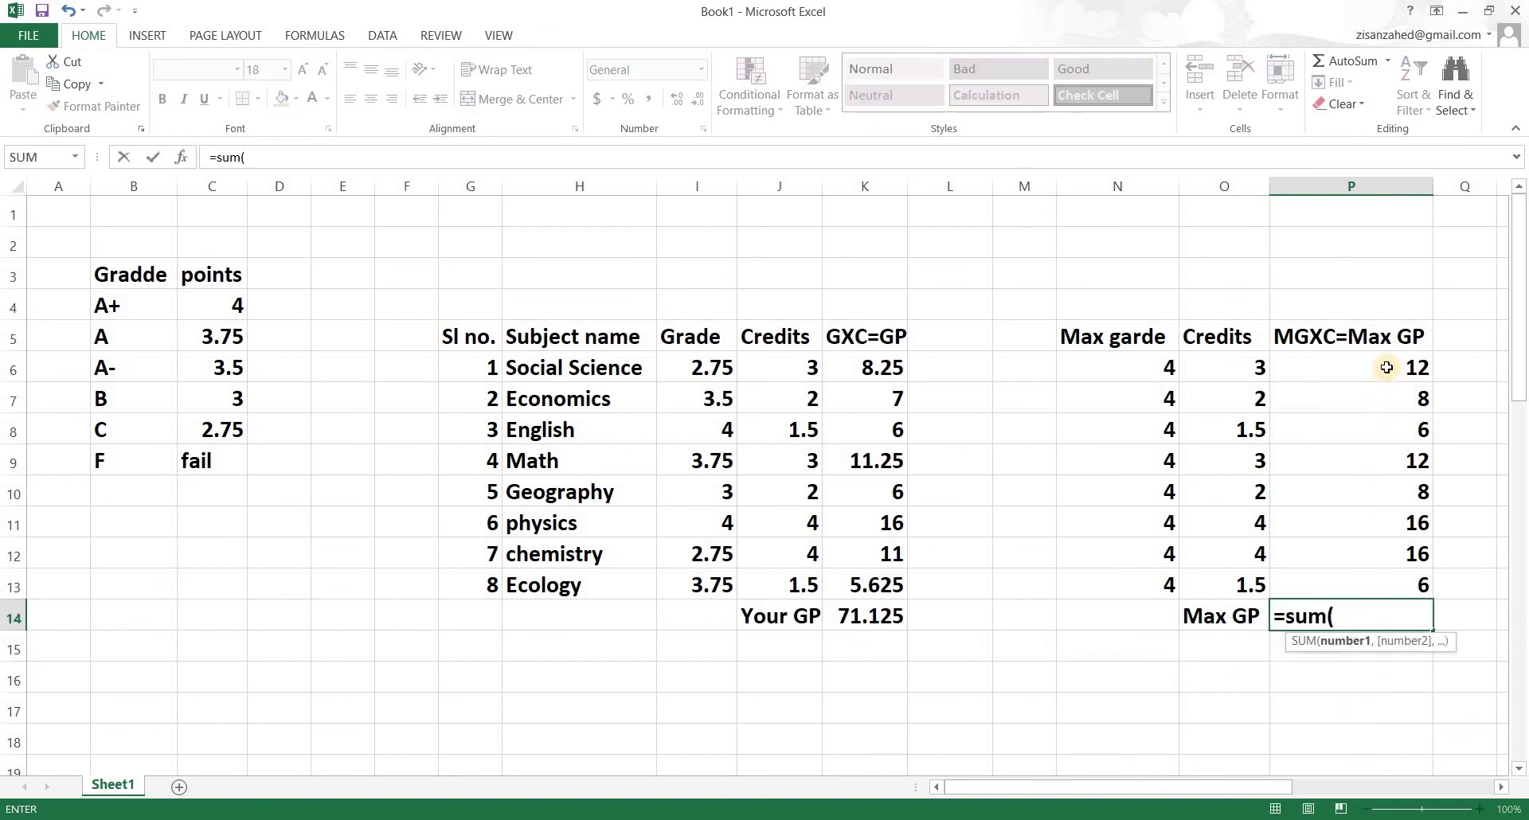
left_click_drag(1385, 368, 1403, 572)
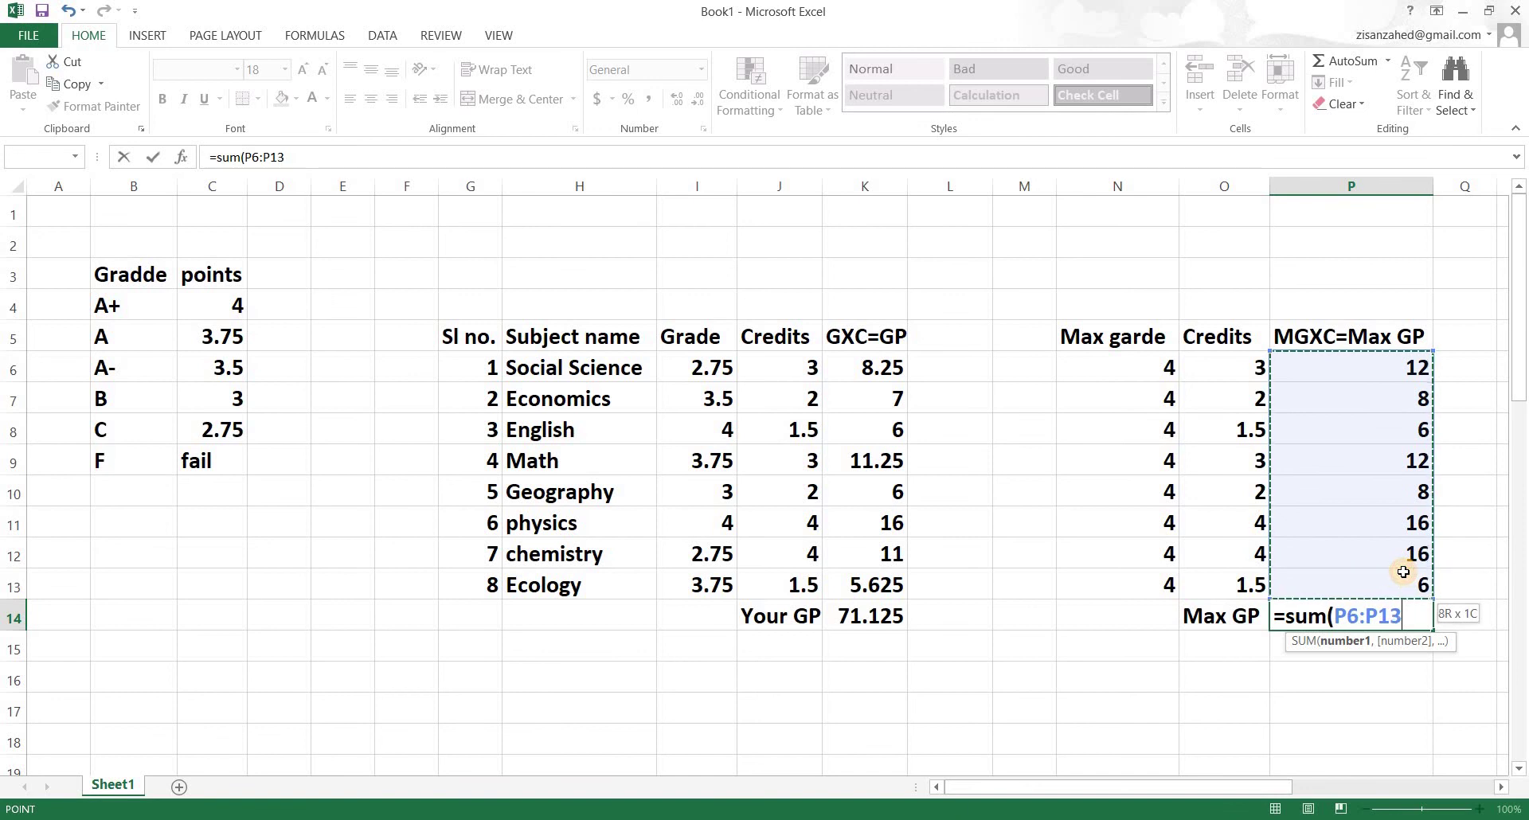
key("Return")
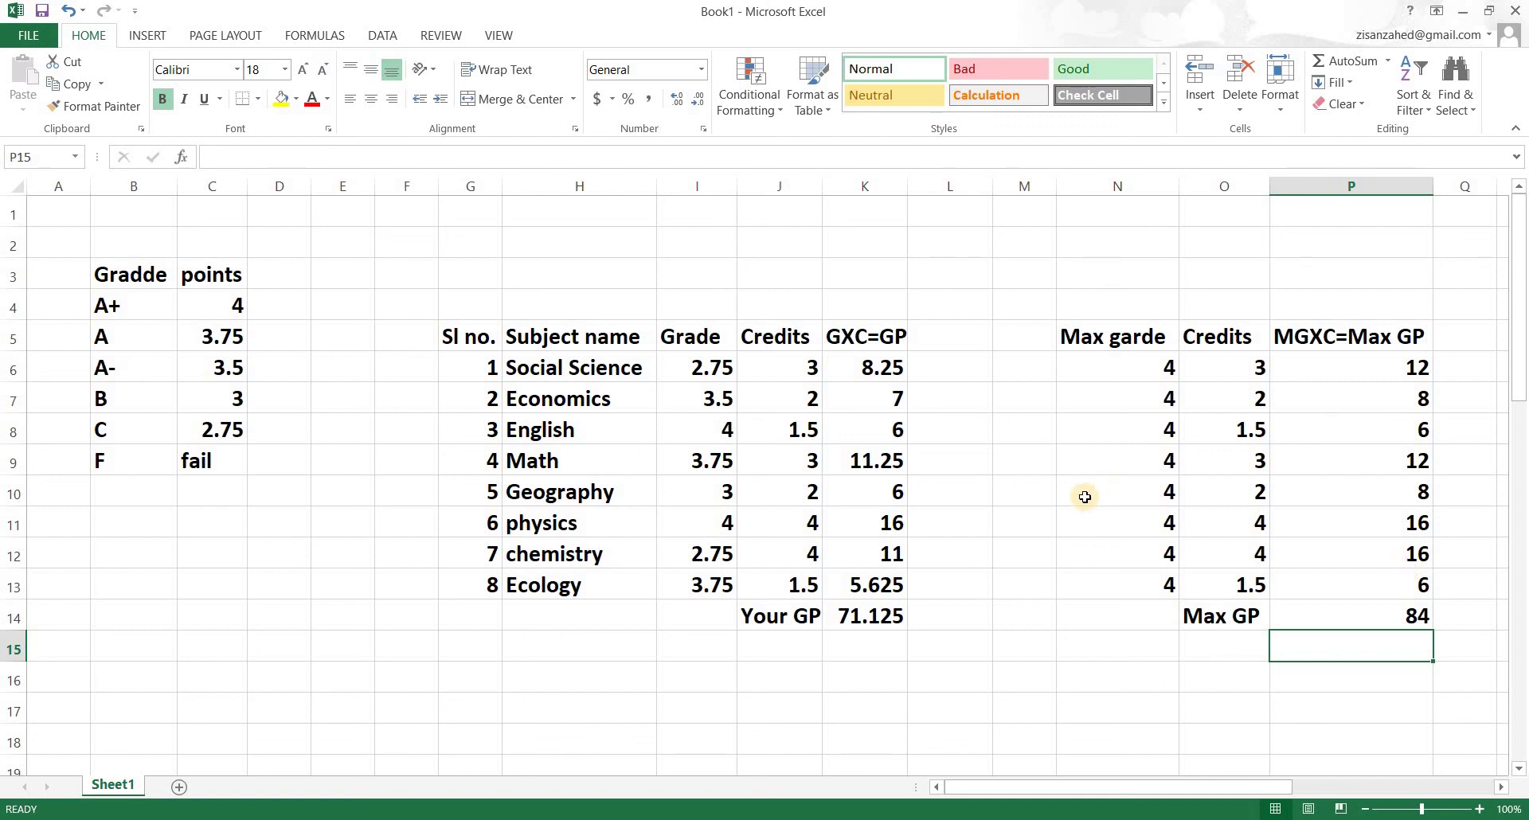
scroll(1085, 497, "down", 1)
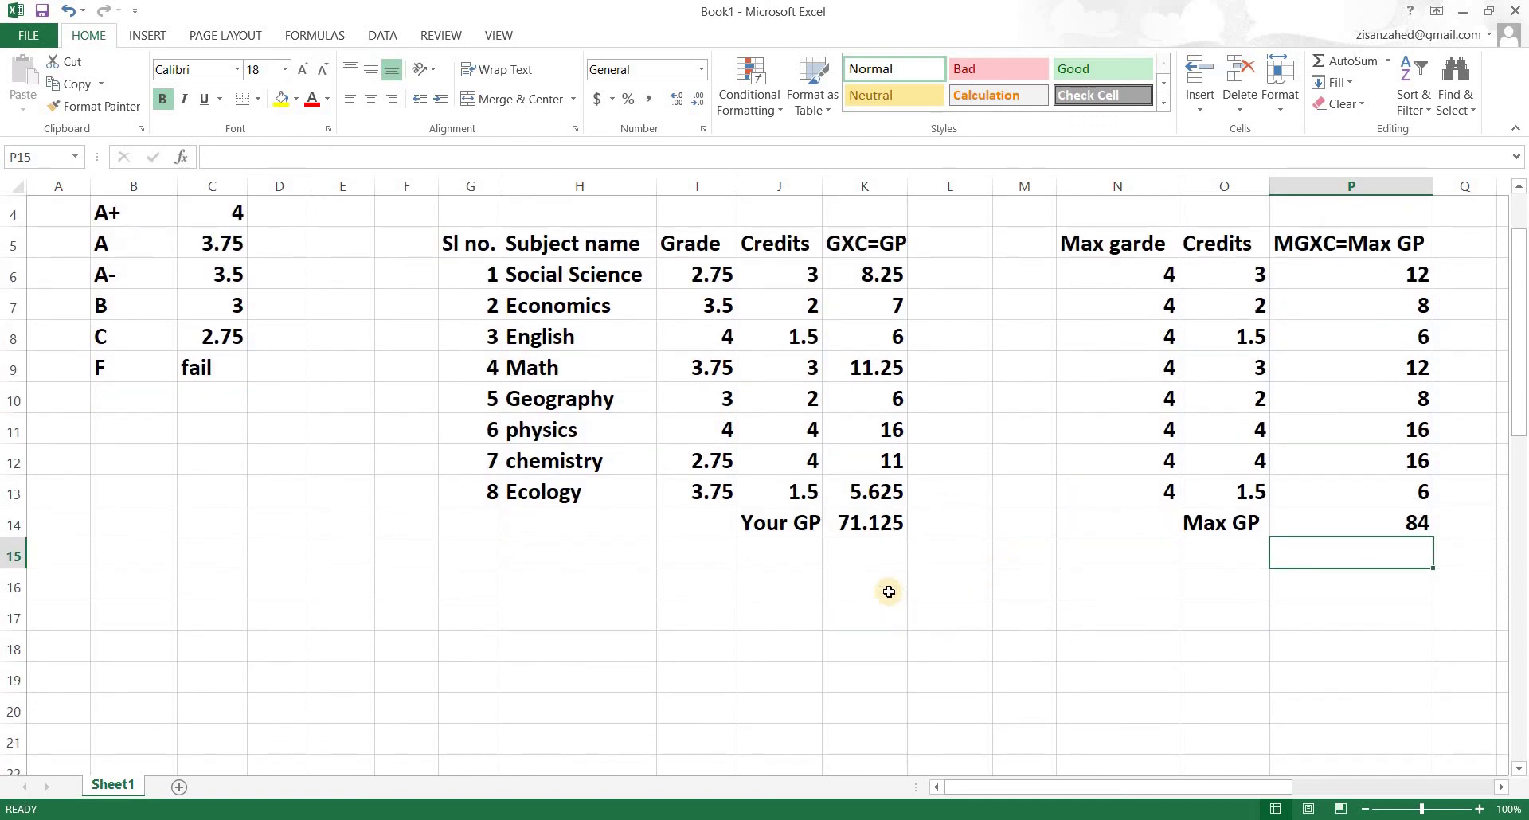
Fill the Your GP total 71.125 yellow and the Max GP total 84 green
left_click(873, 522)
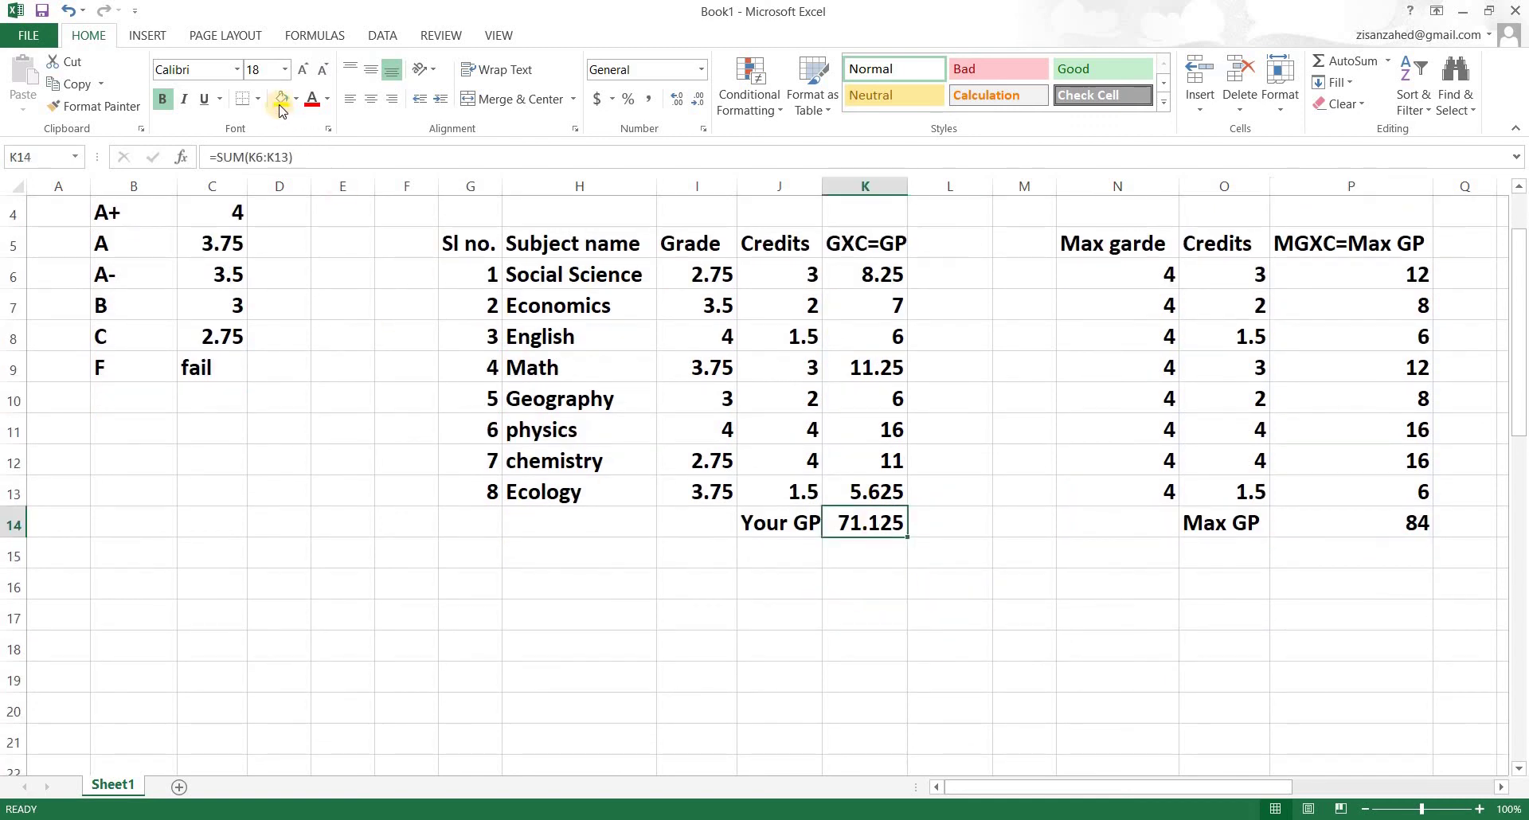
left_click(1347, 523)
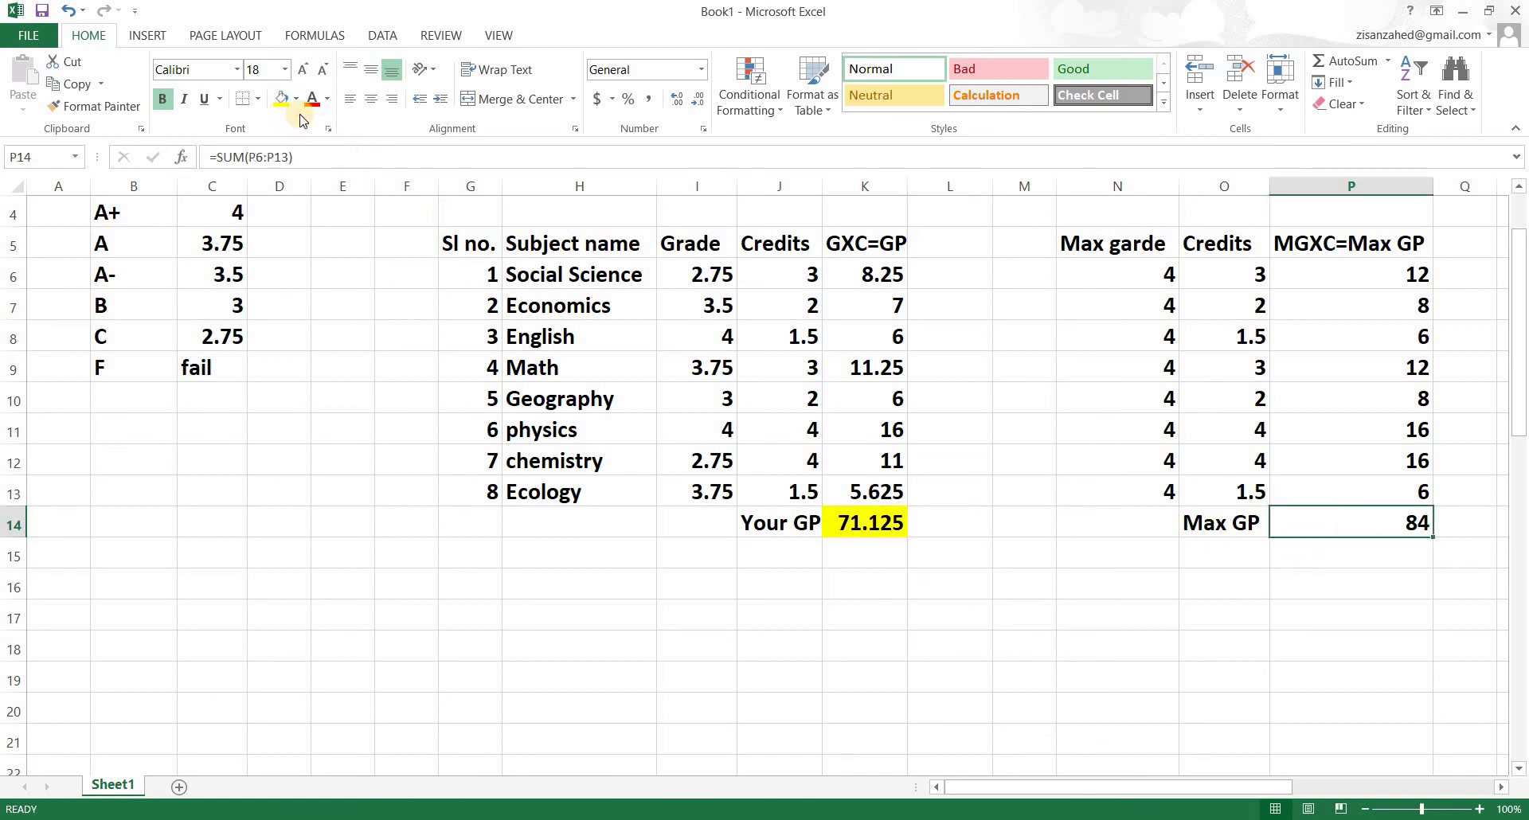
left_click(296, 106)
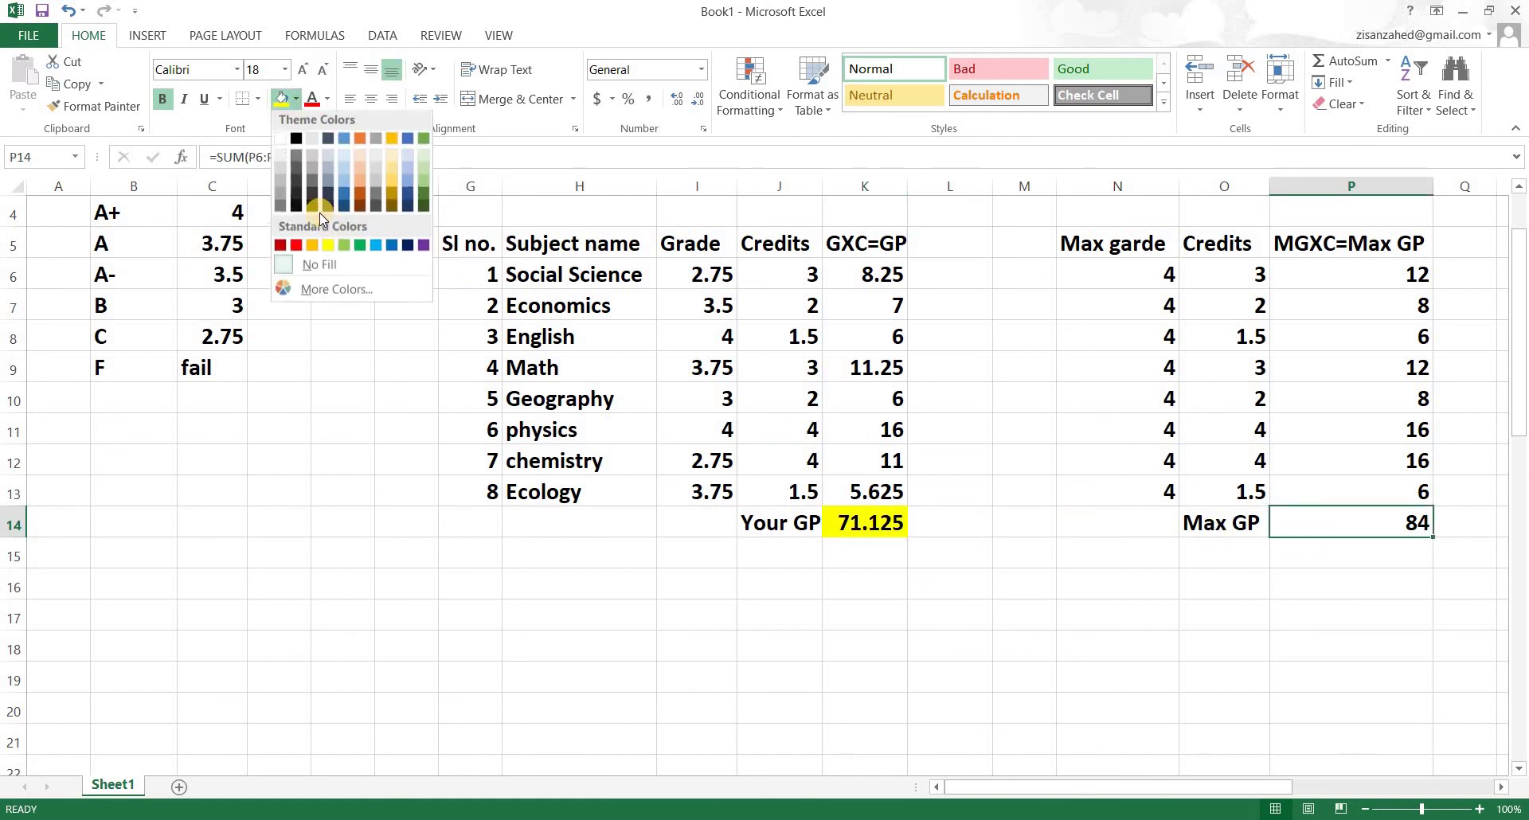
left_click(344, 251)
left_click(921, 618)
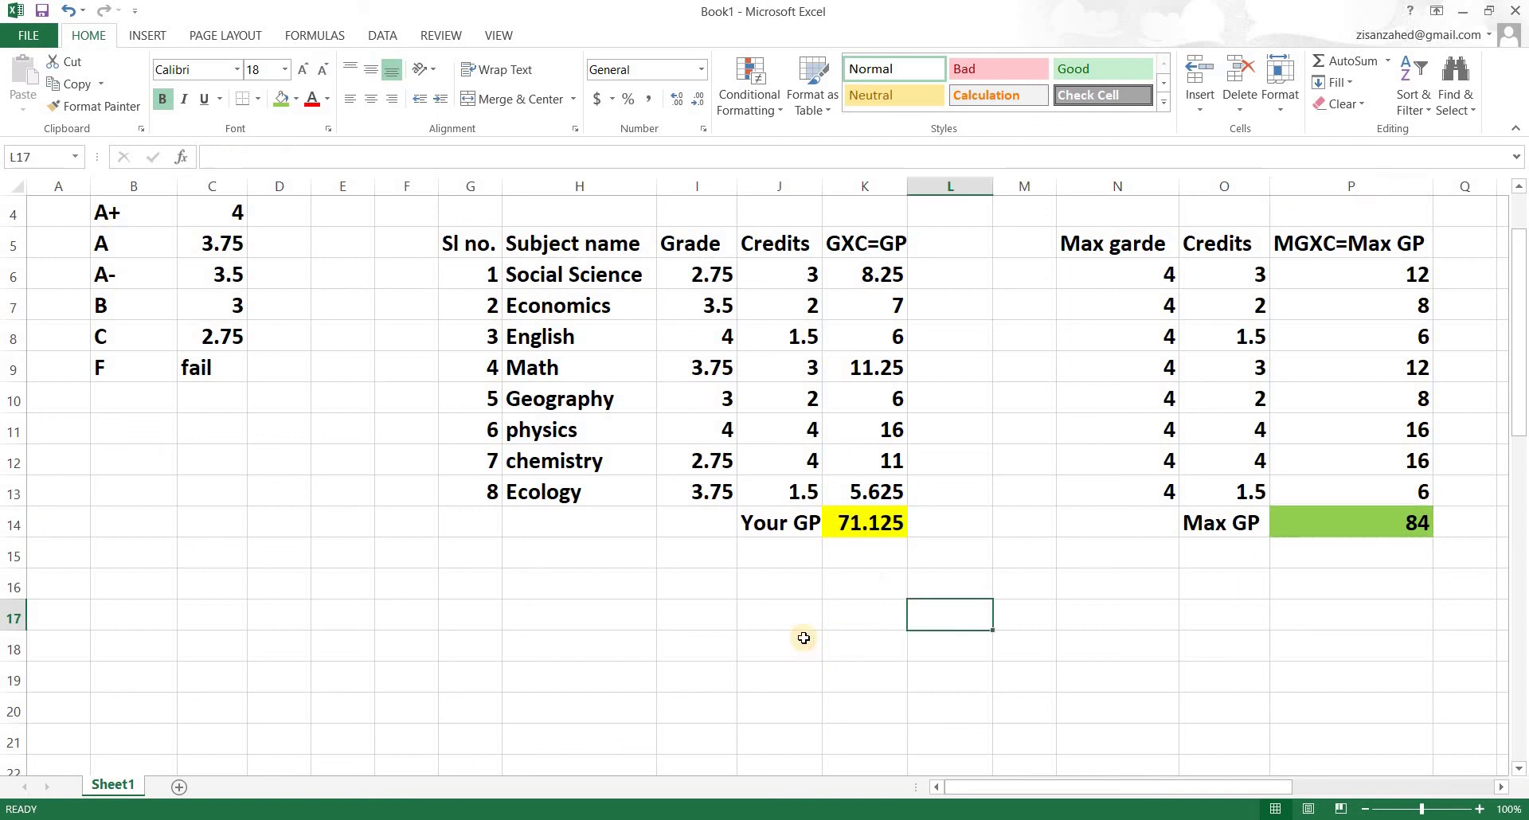
left_click(802, 633)
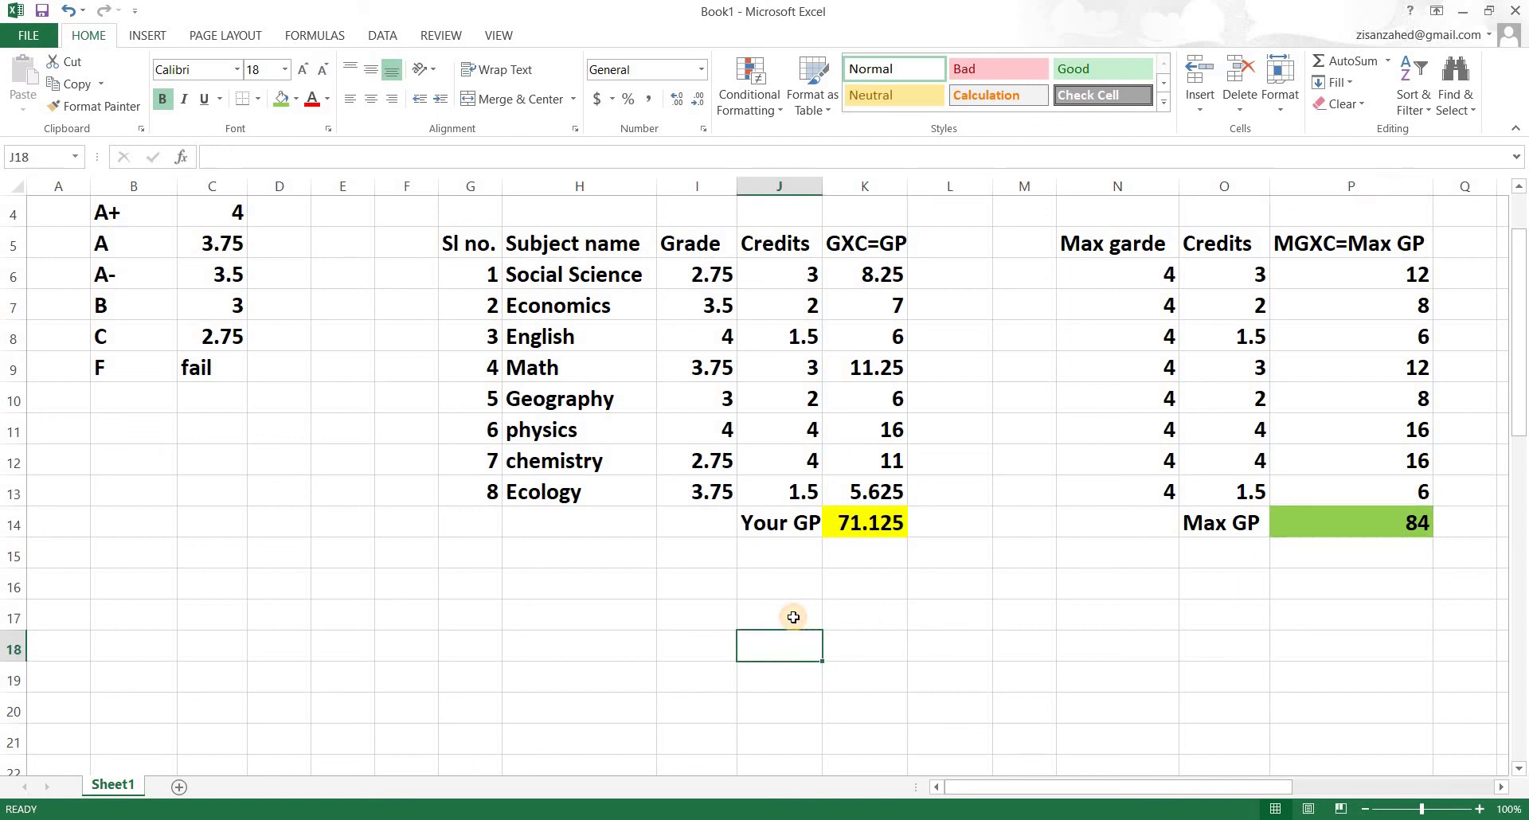
left_click(793, 618)
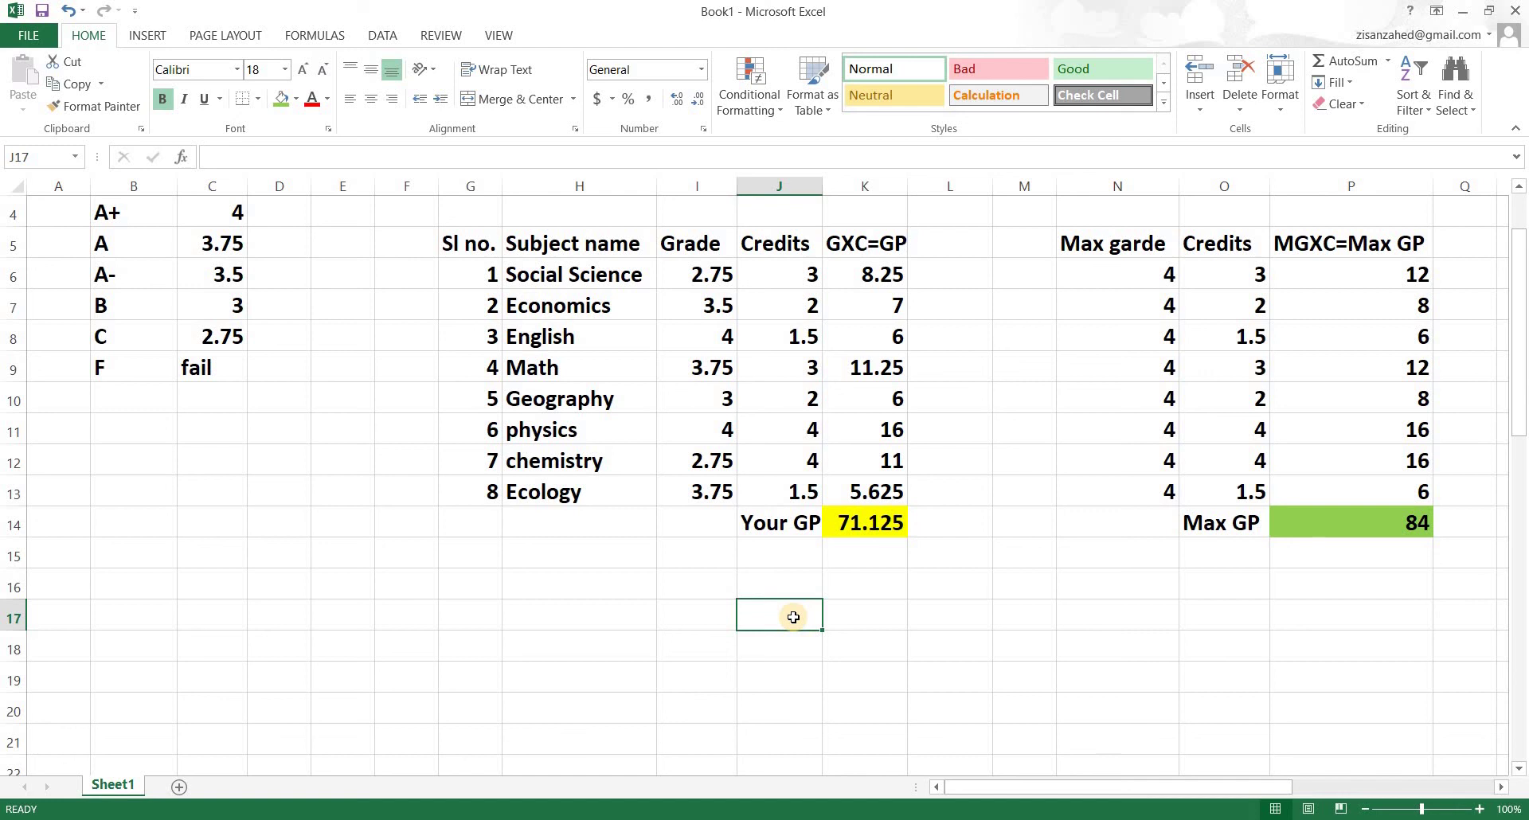
Label J17 'Ratio' and review the K14 and P14 sum formulas
type("R")
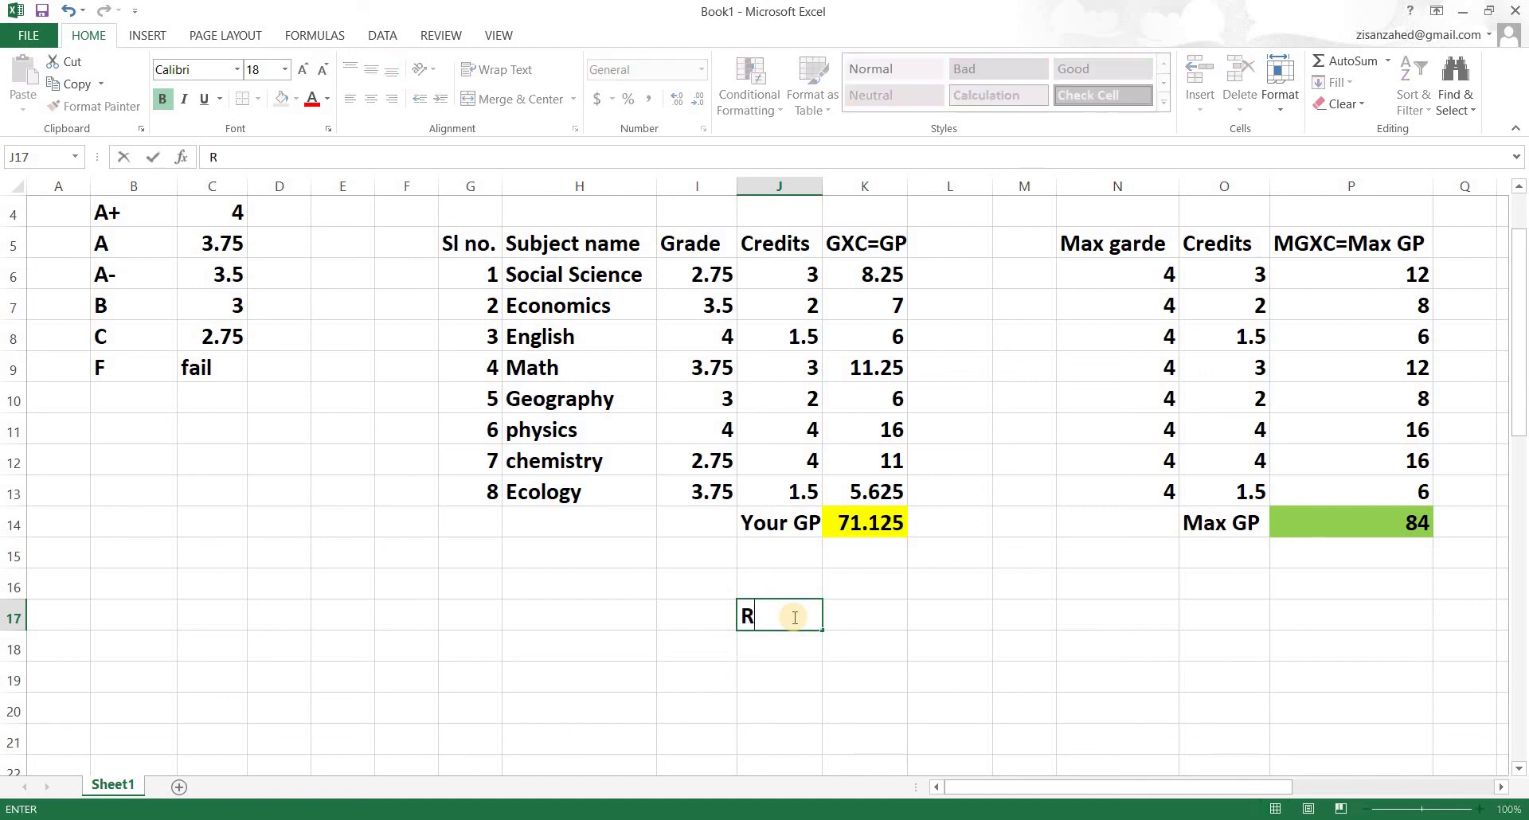
type("atio")
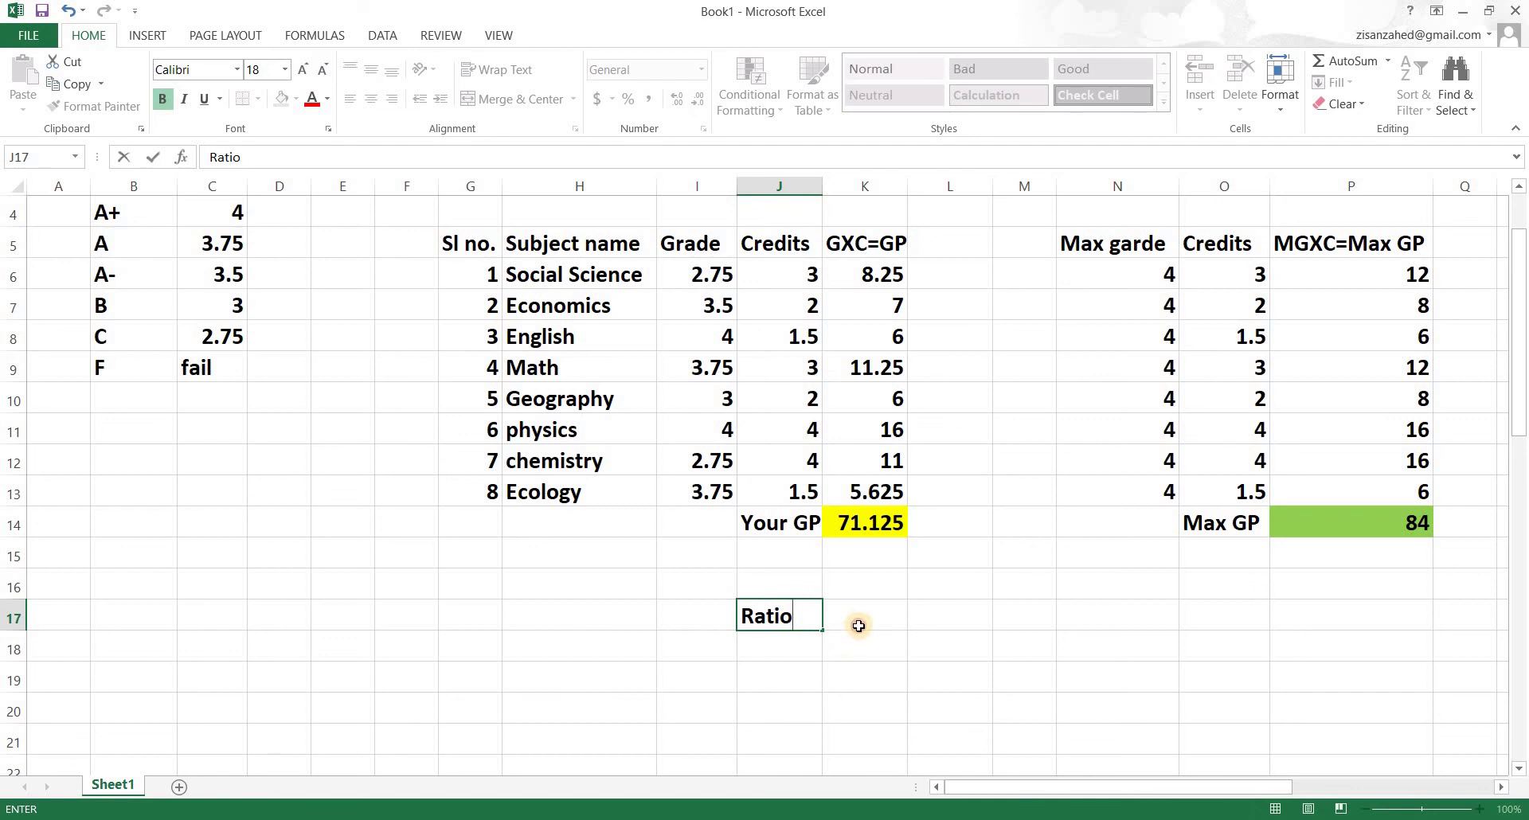
key("Tab")
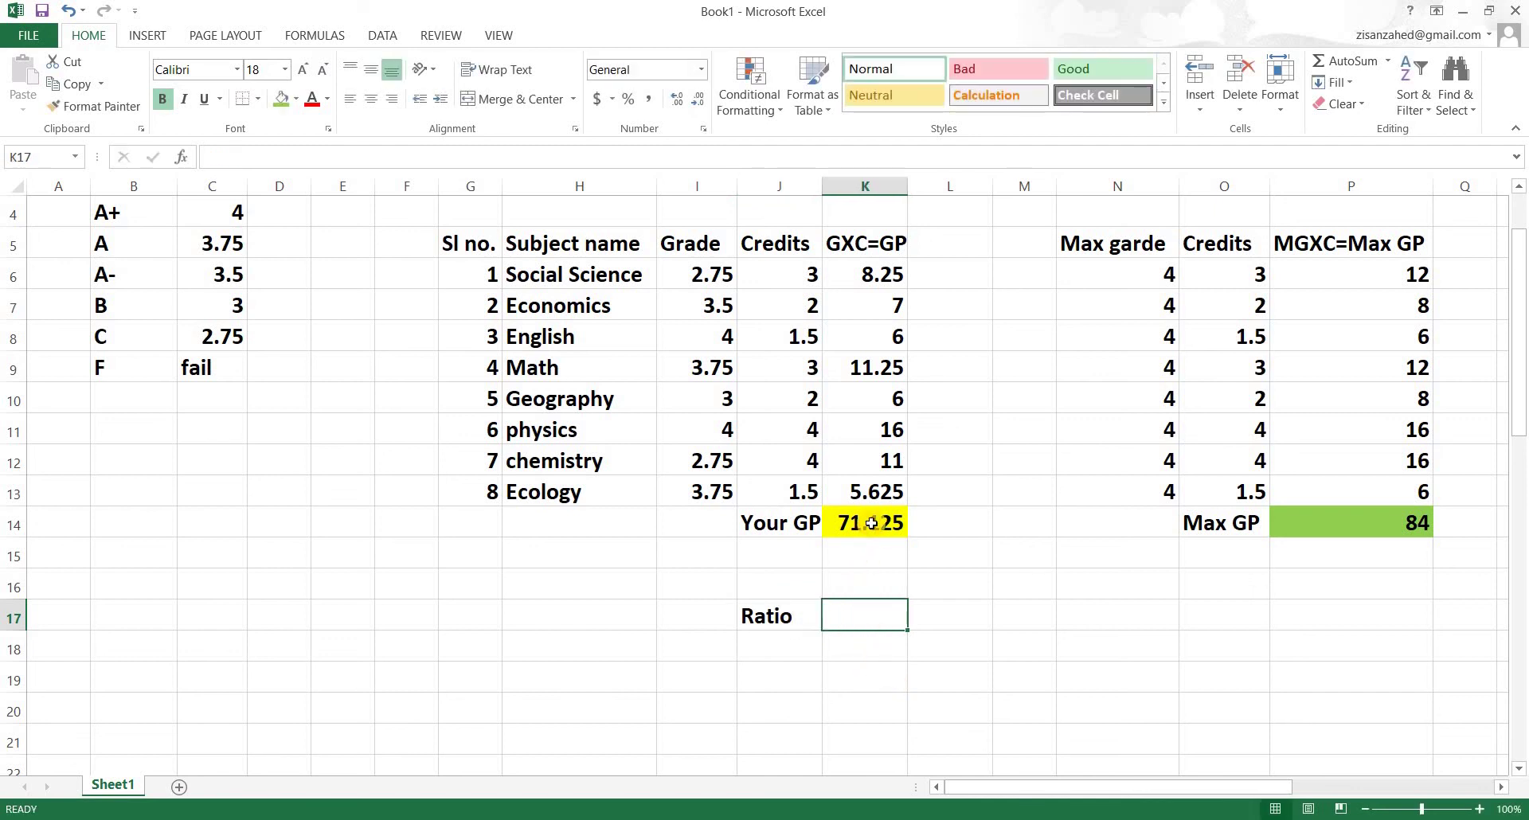
key("Up")
key("Up")
key("Up")
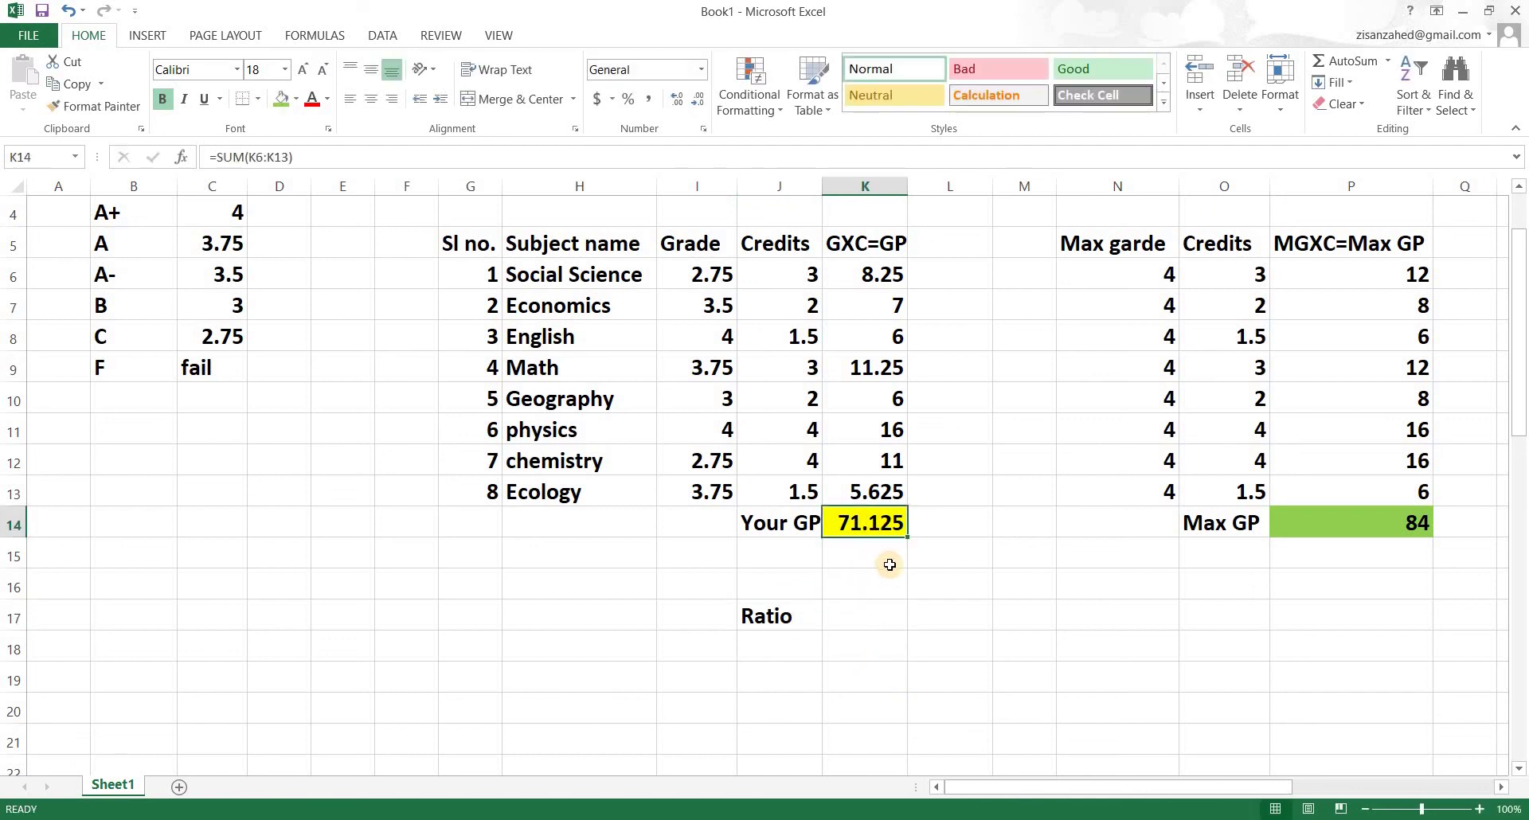
left_click(1407, 520)
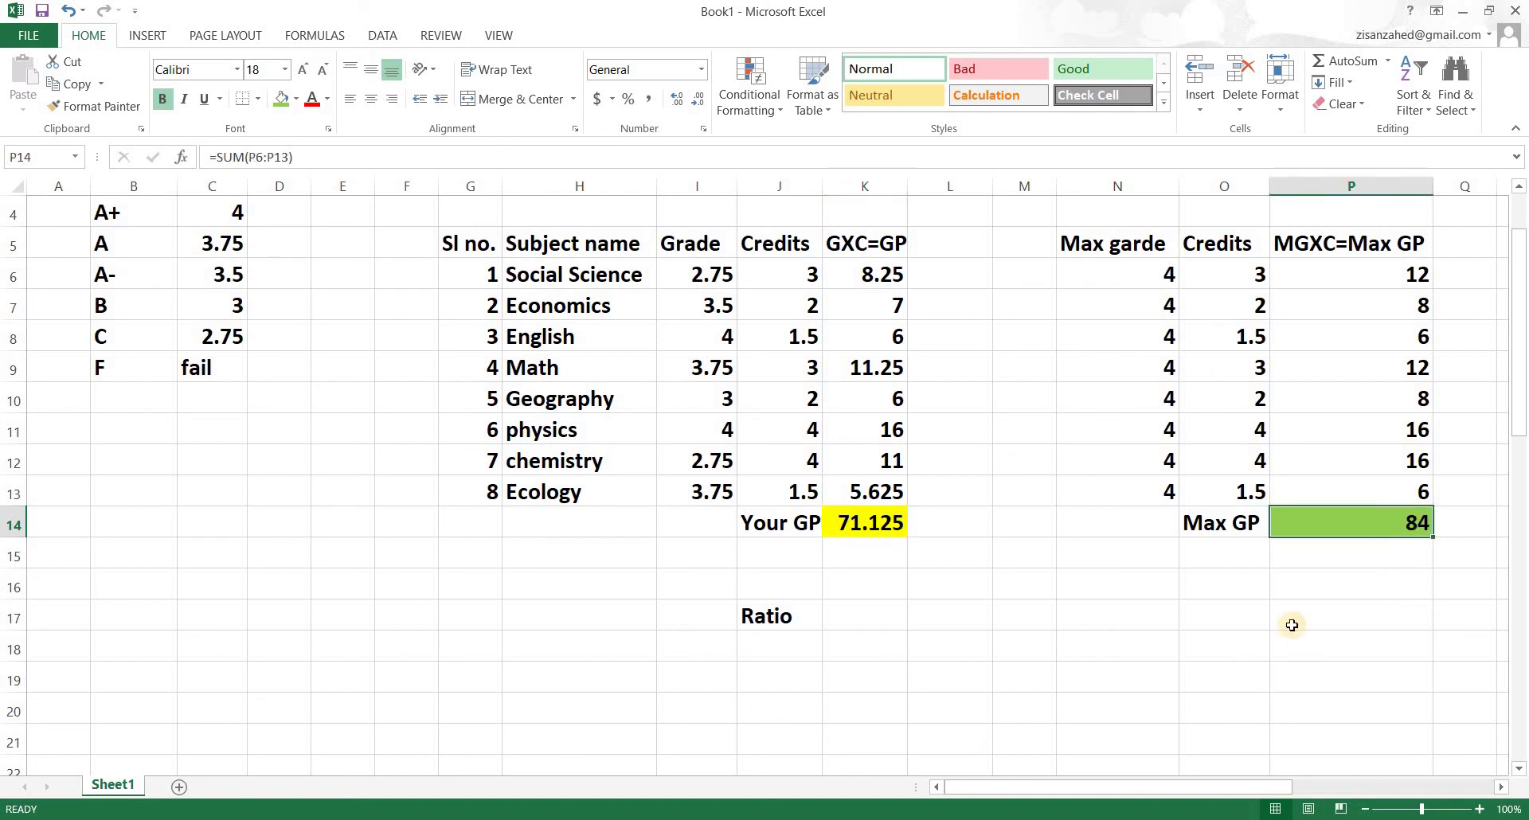
key("Left")
key("Left")
key("Left")
key("Left")
key("Left")
key("Down")
key("Down")
key("Down")
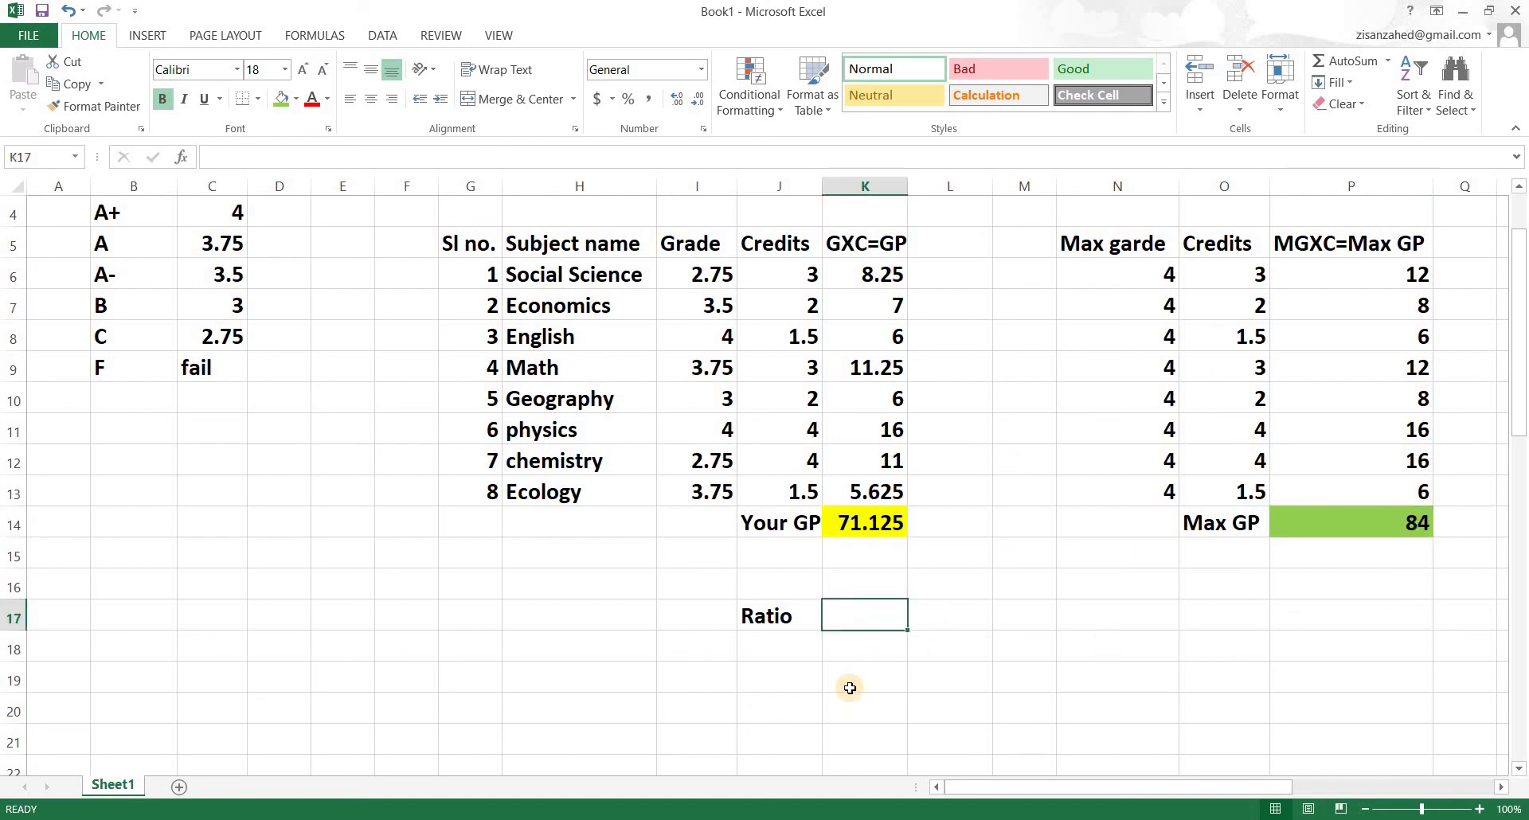
Enter =K14/P14 in K17, giving a ratio of 0.8467
type("=")
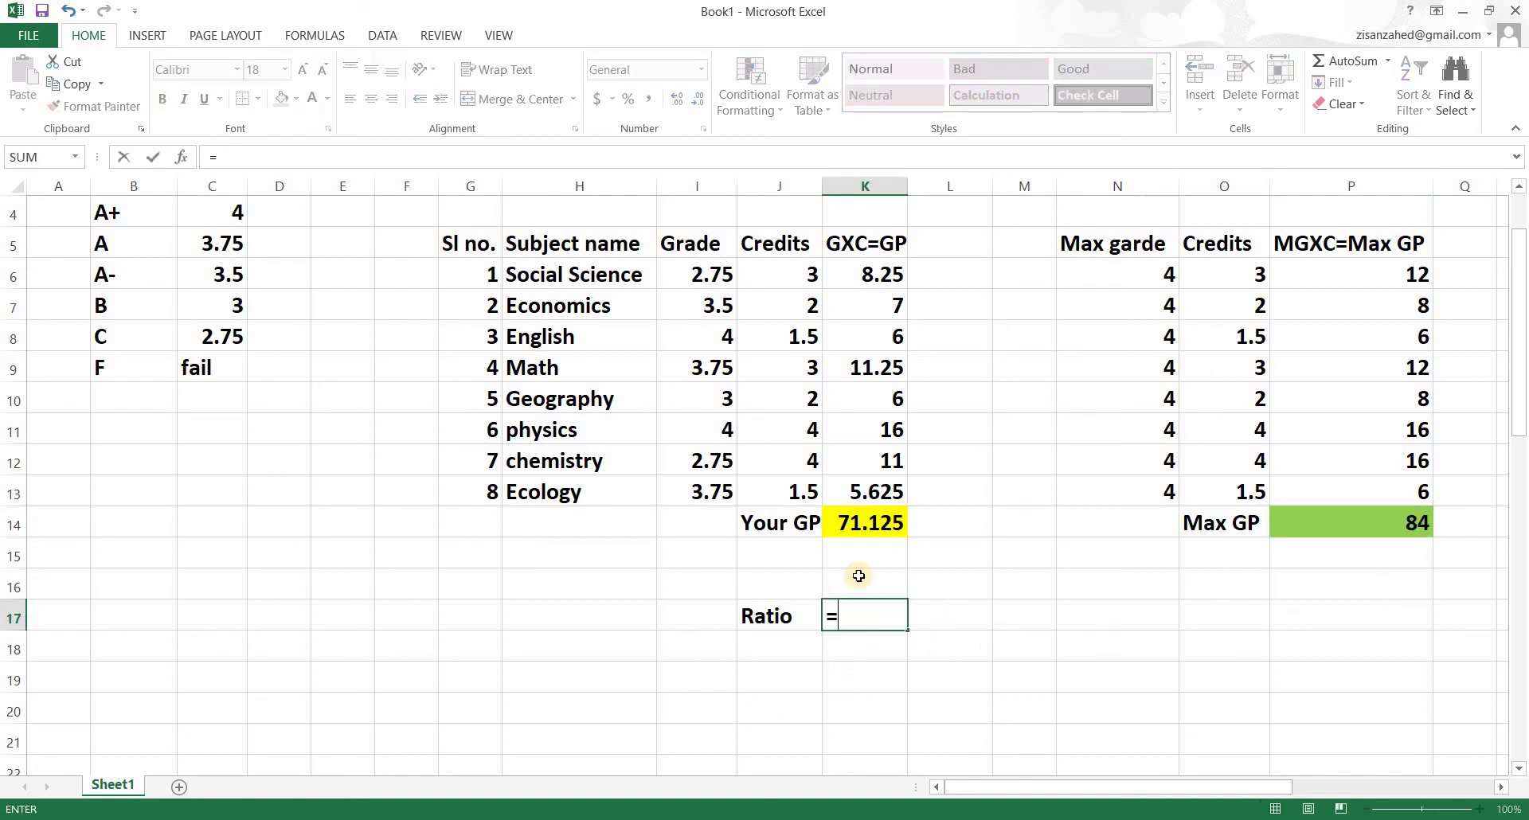
left_click(869, 536)
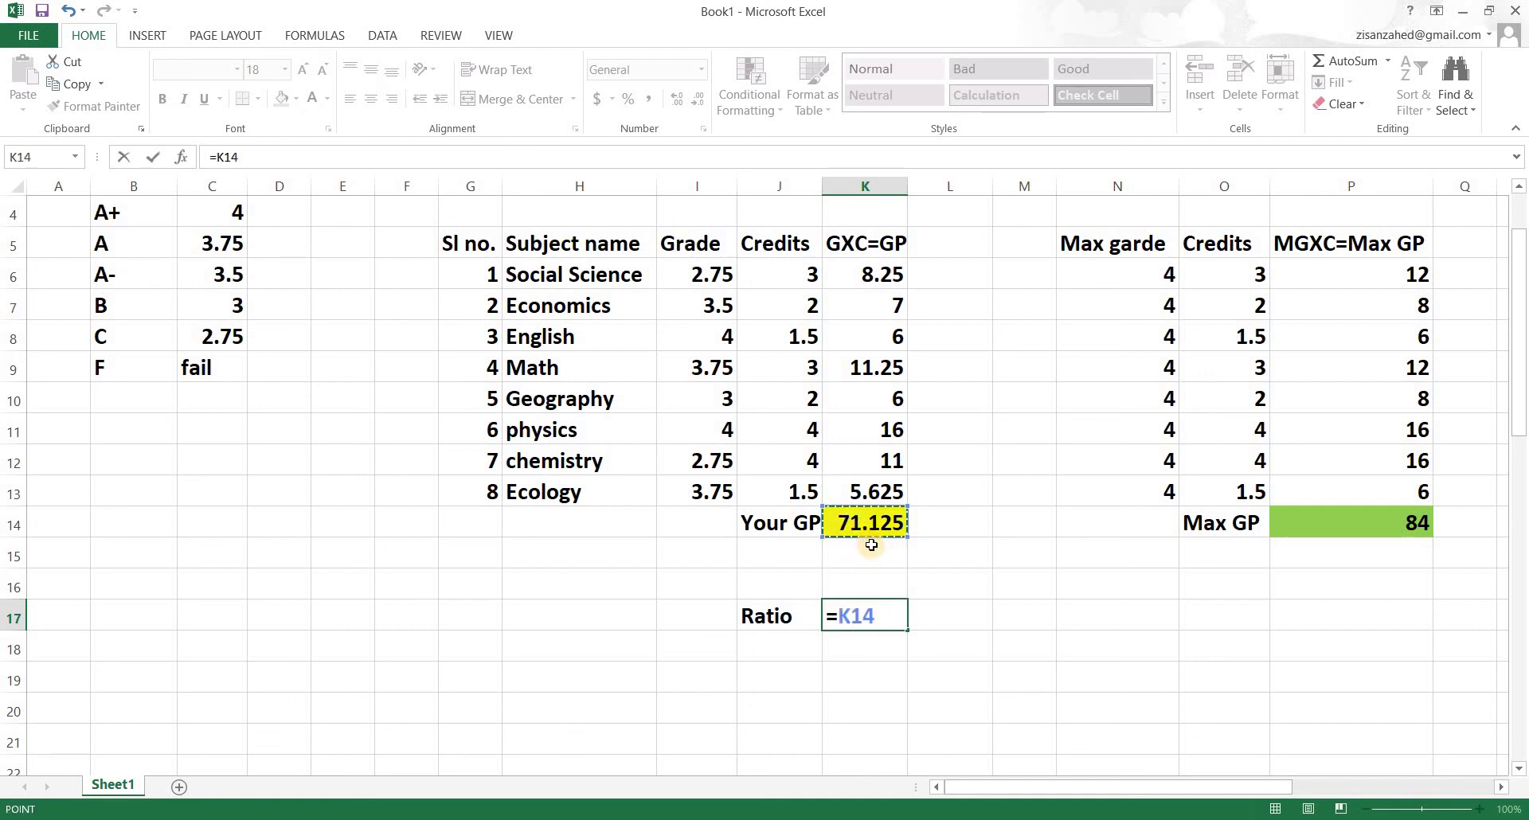
type("/")
left_click(1406, 527)
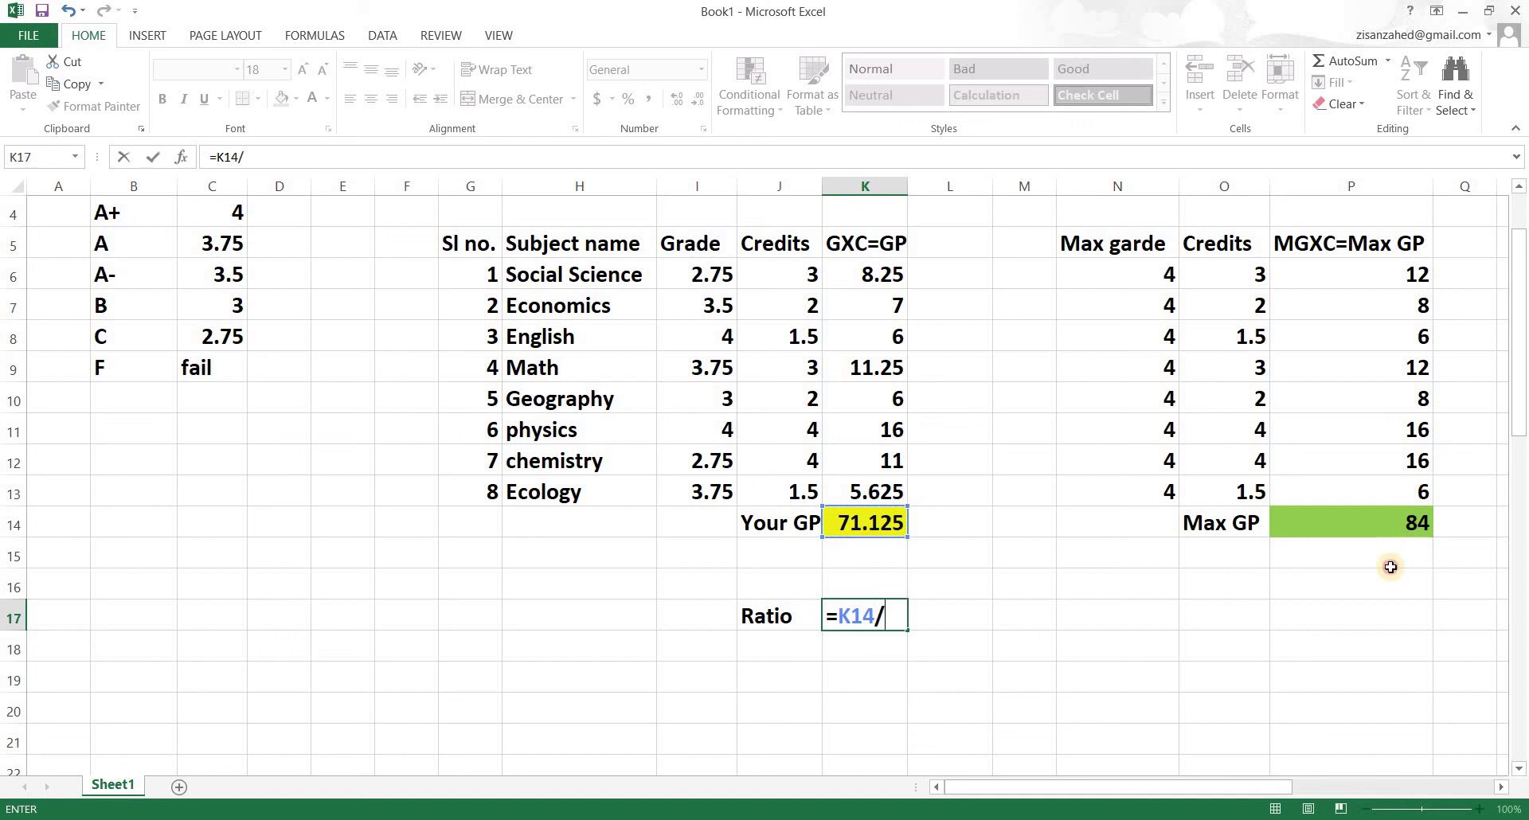
key("Return")
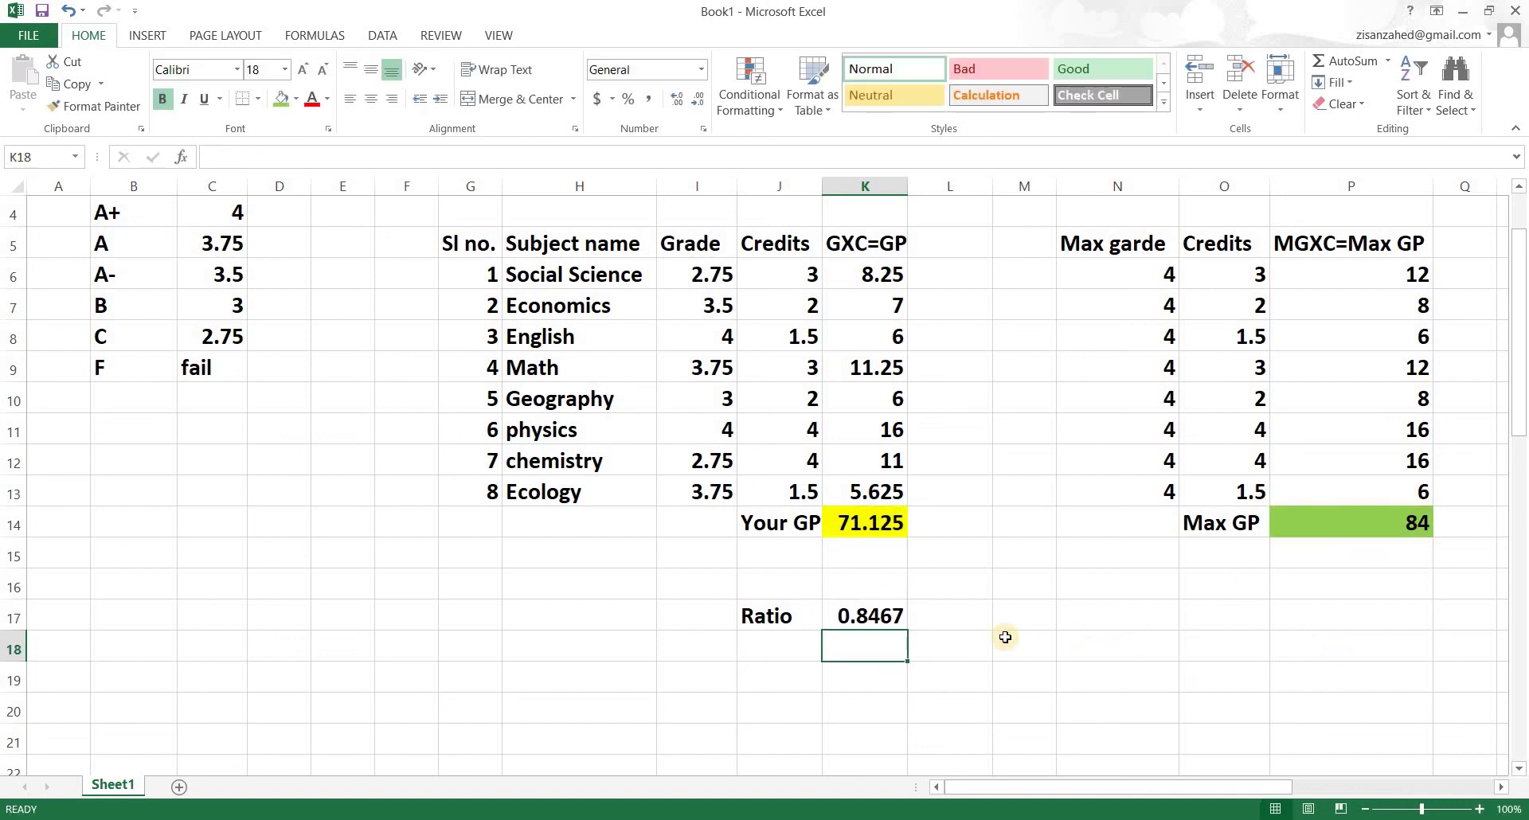
key("Up")
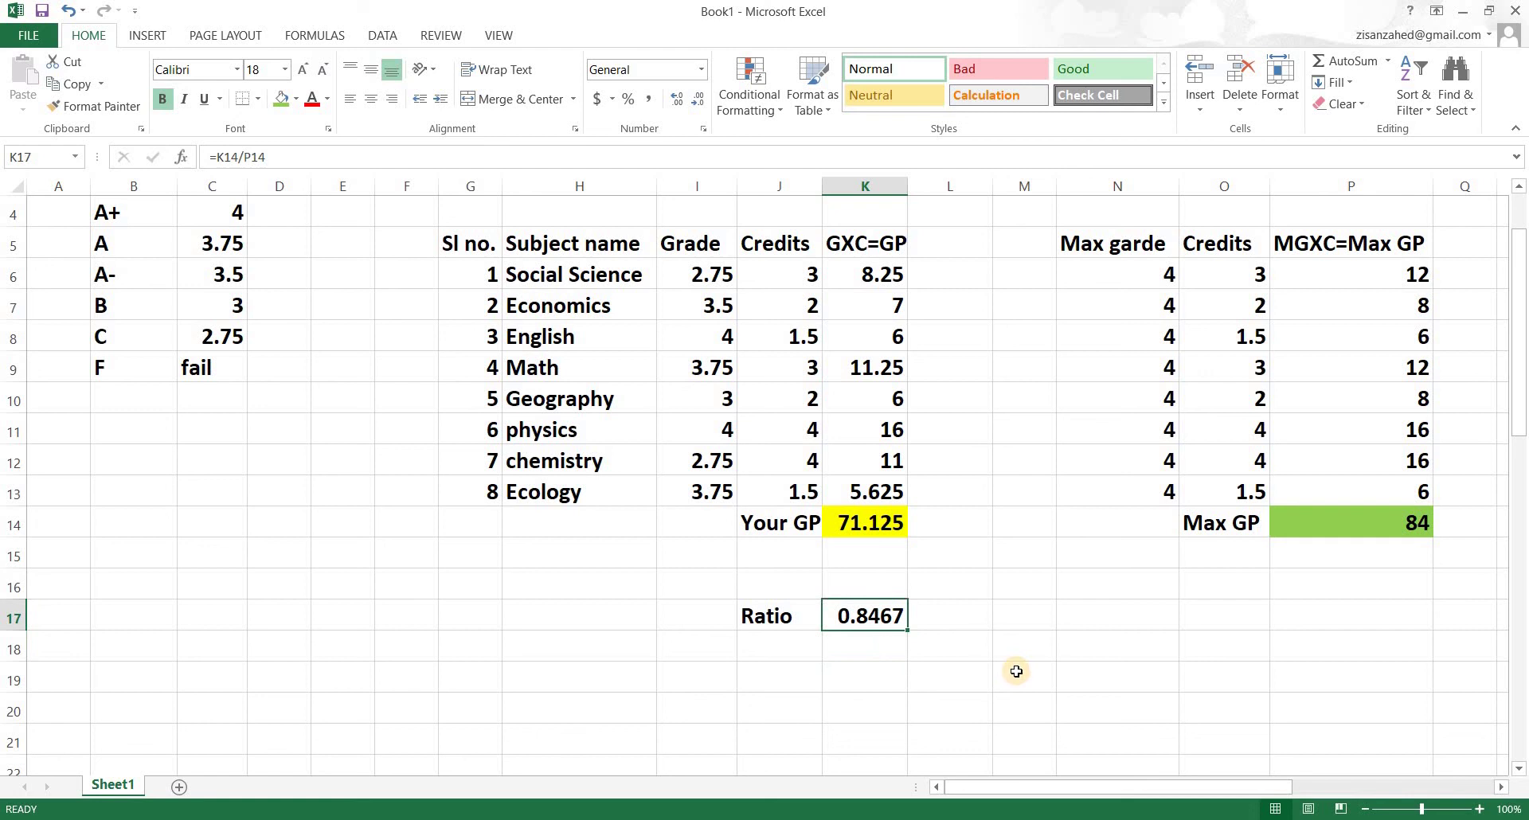
key("Down")
key("Right")
key("Down")
key("Right")
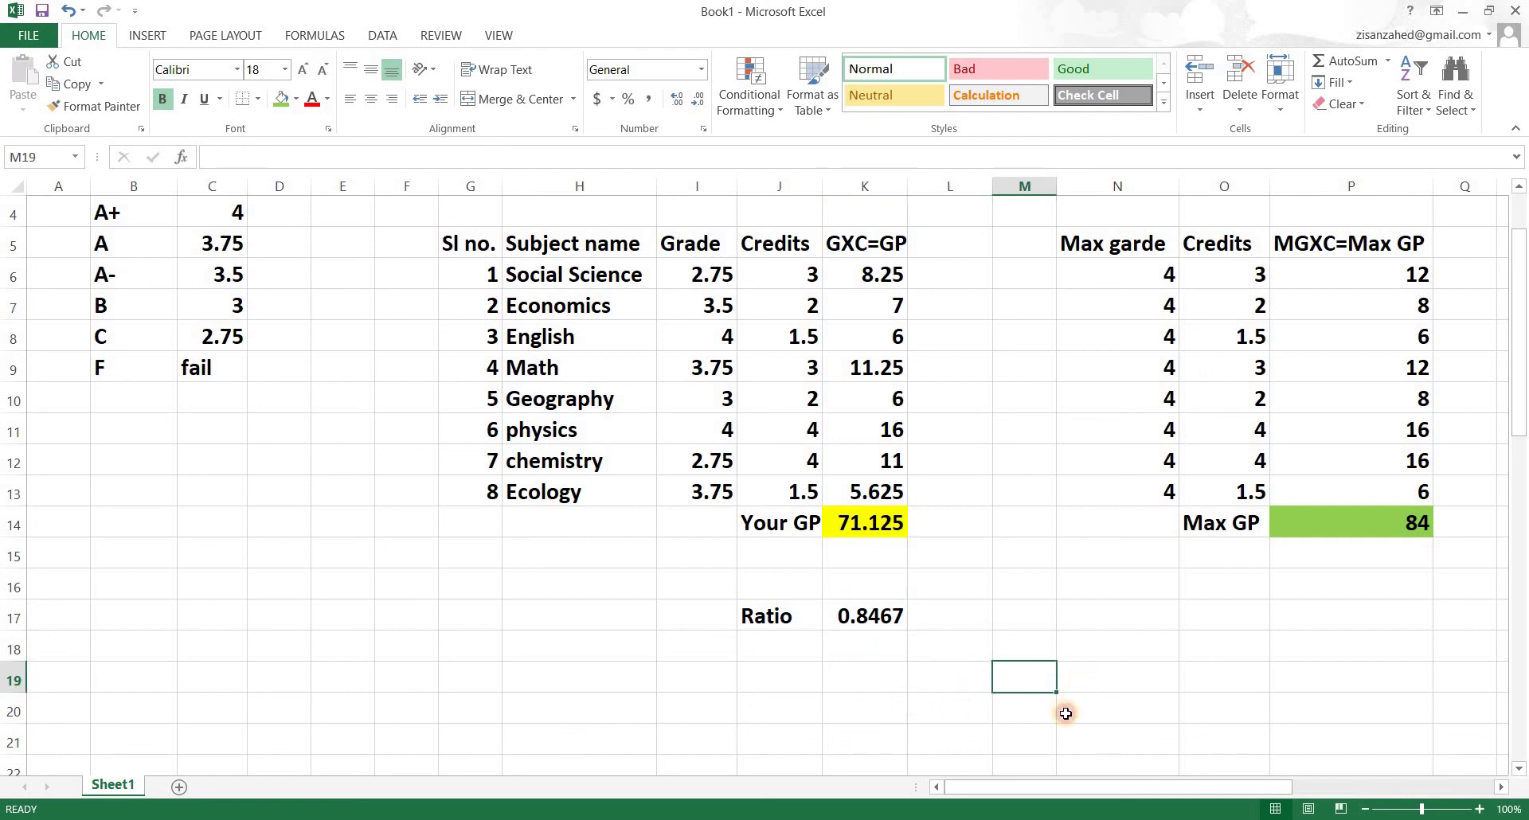
Type the label 'GPA=' in cell N19
key("Right")
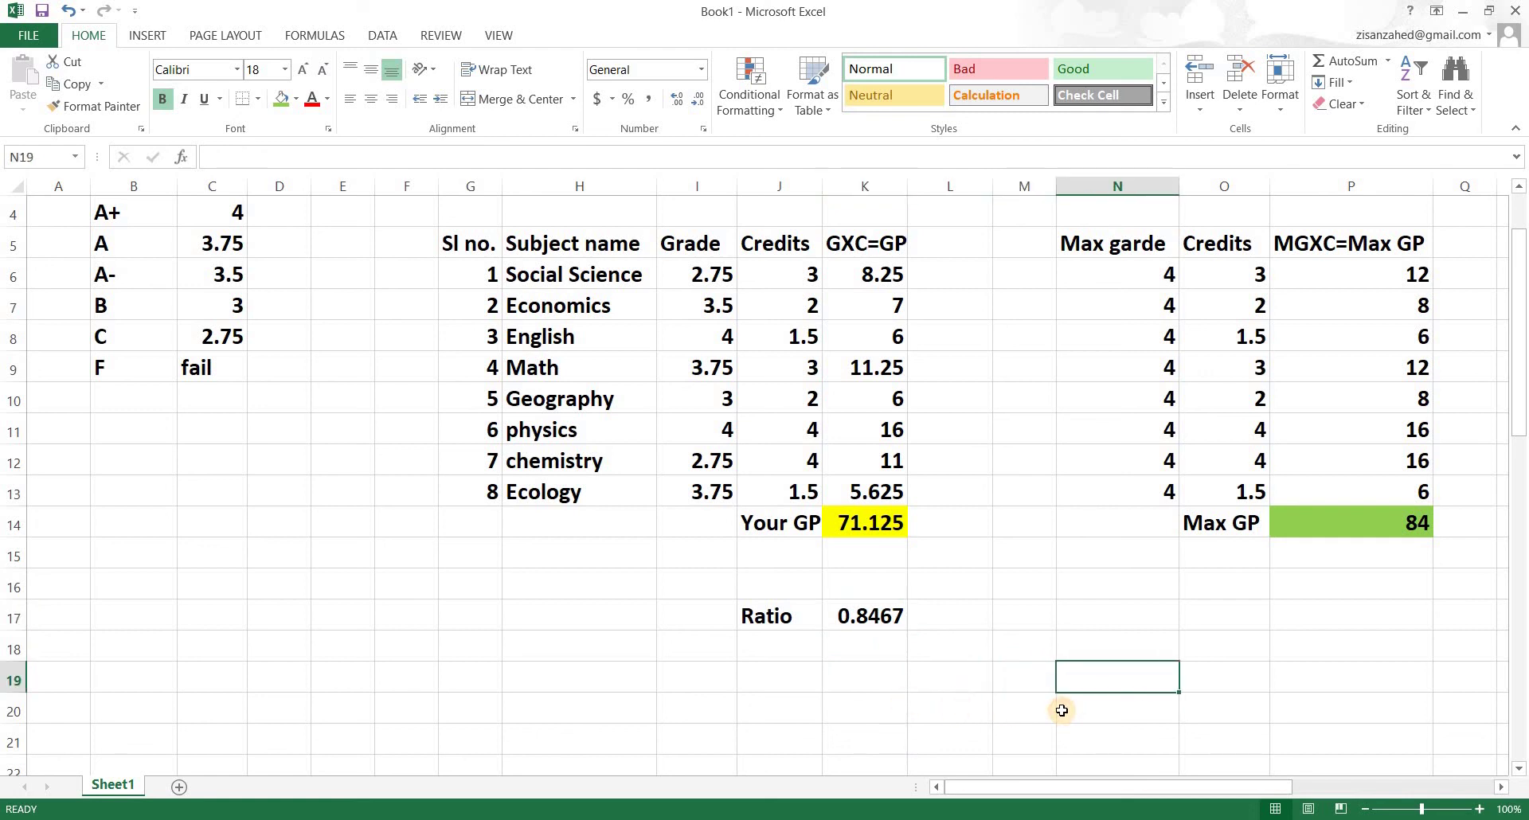
type("GPA")
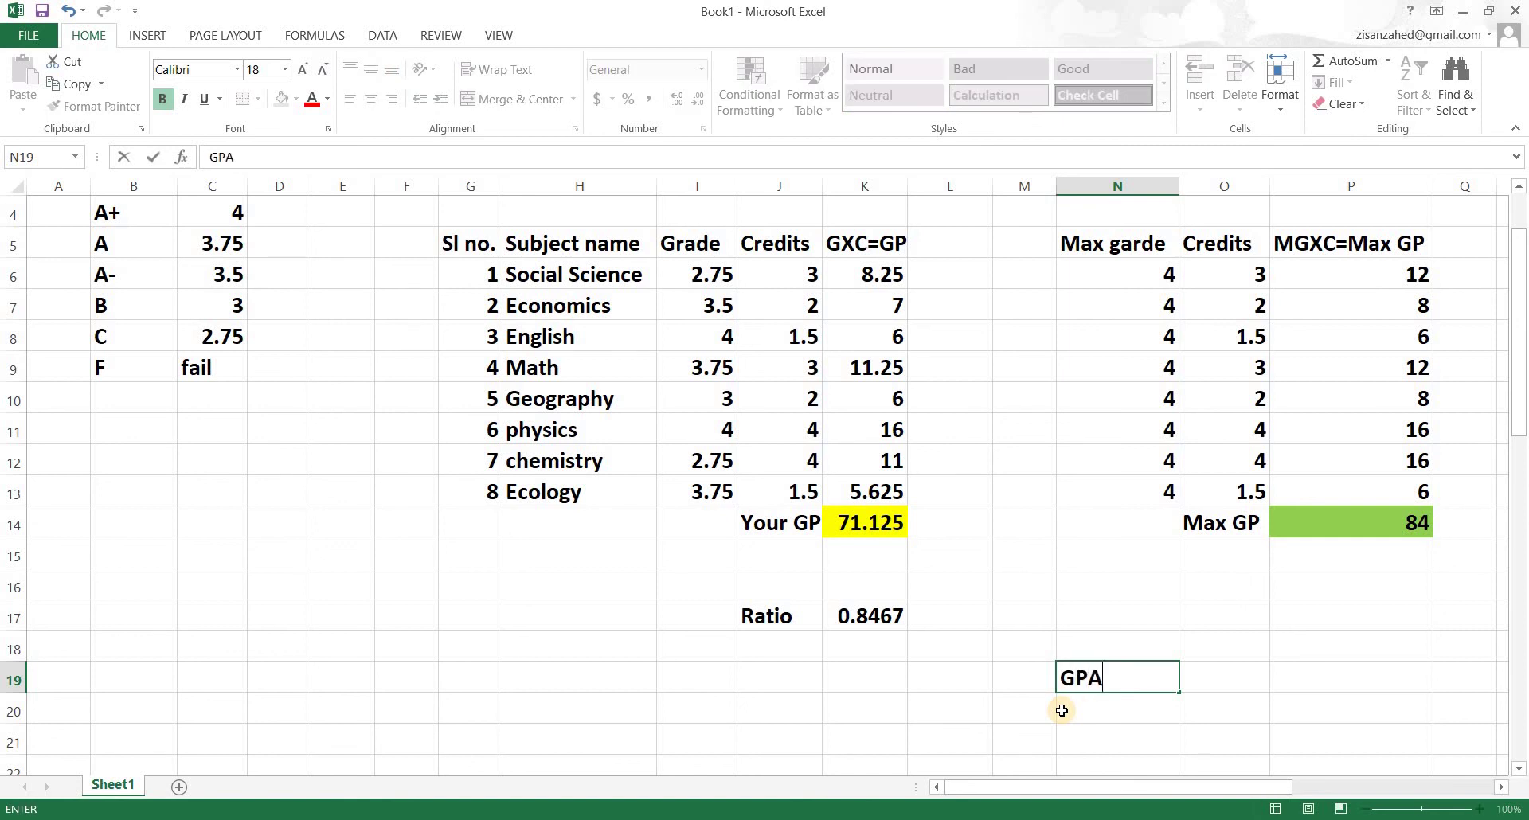
type("=")
left_click(1226, 738)
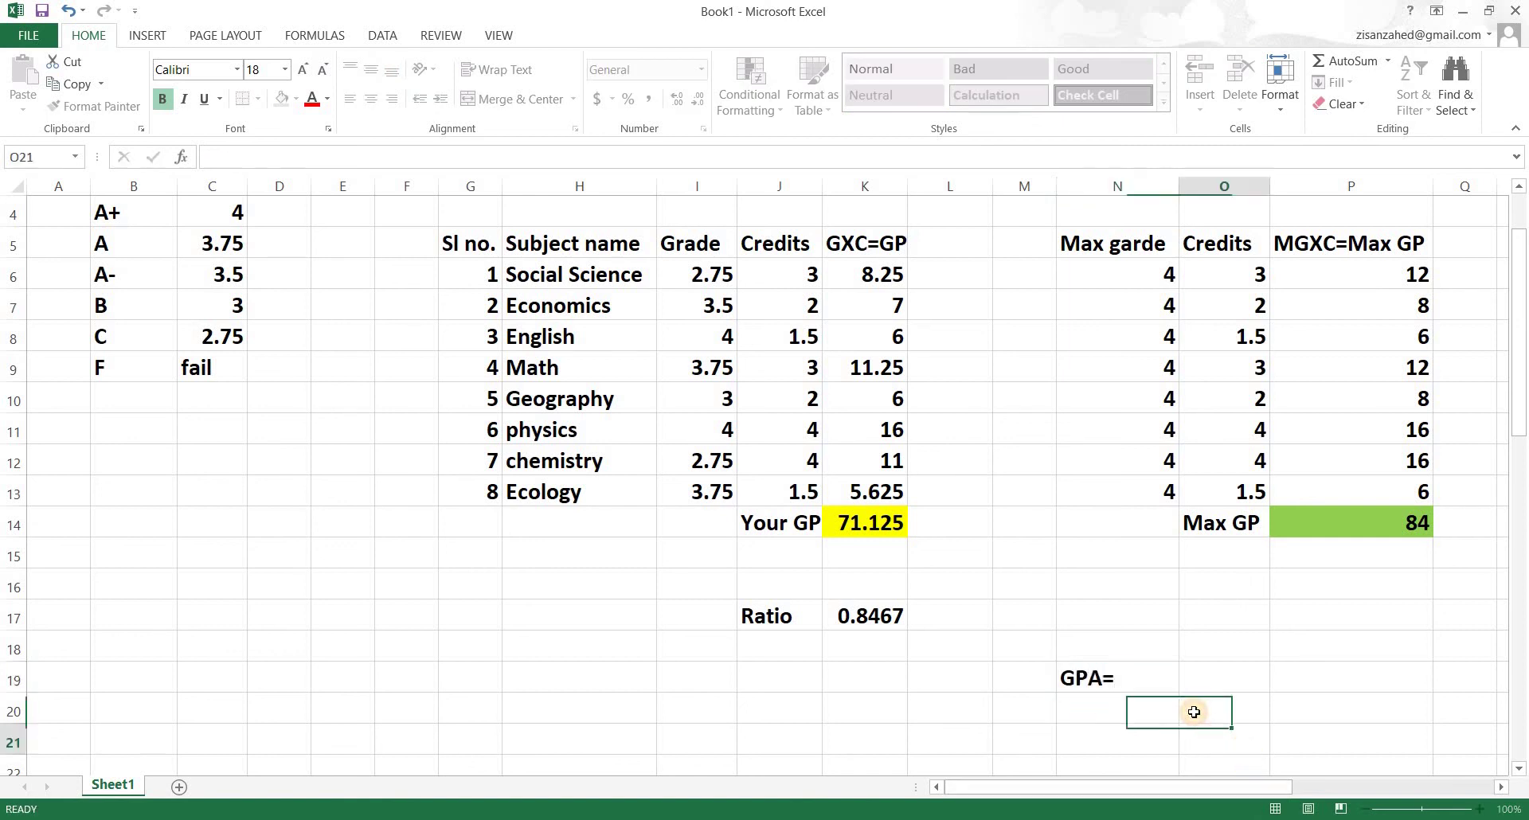
Enter =4*K17 in O19, giving a GPA of 3.3869
left_click(1226, 675)
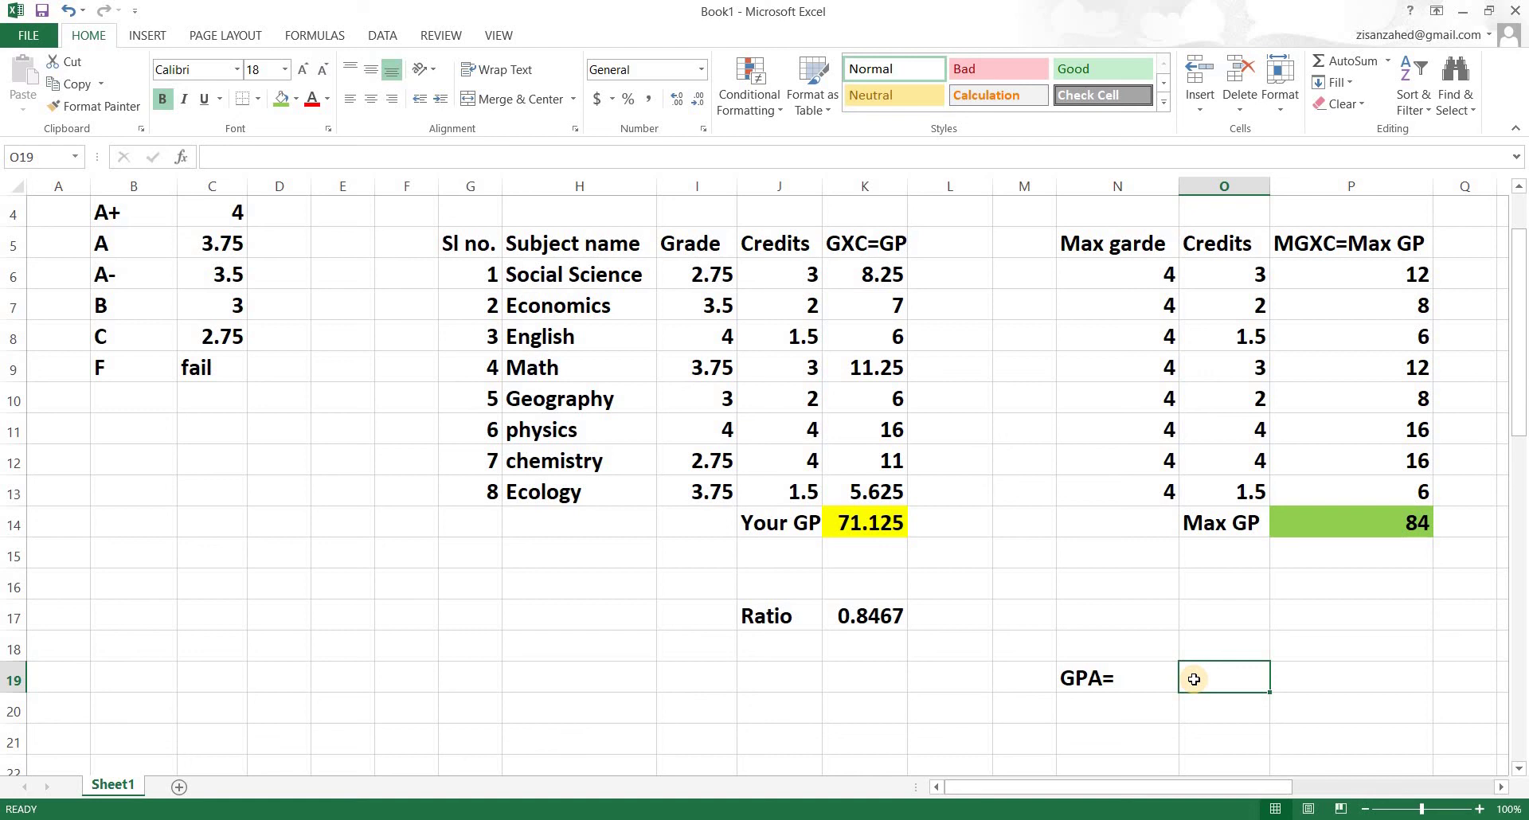
type("4*")
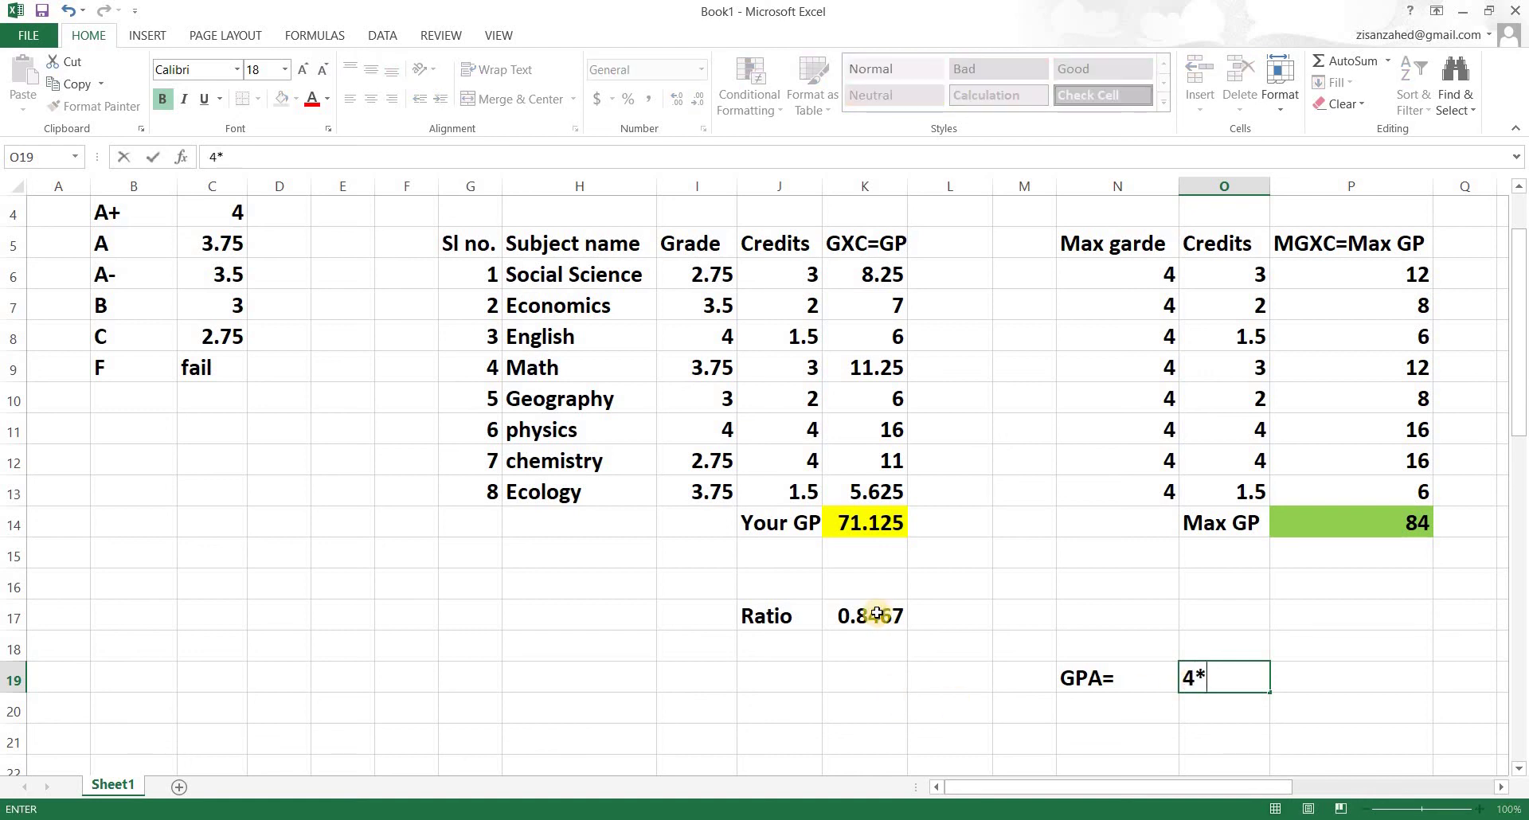
left_click(876, 615)
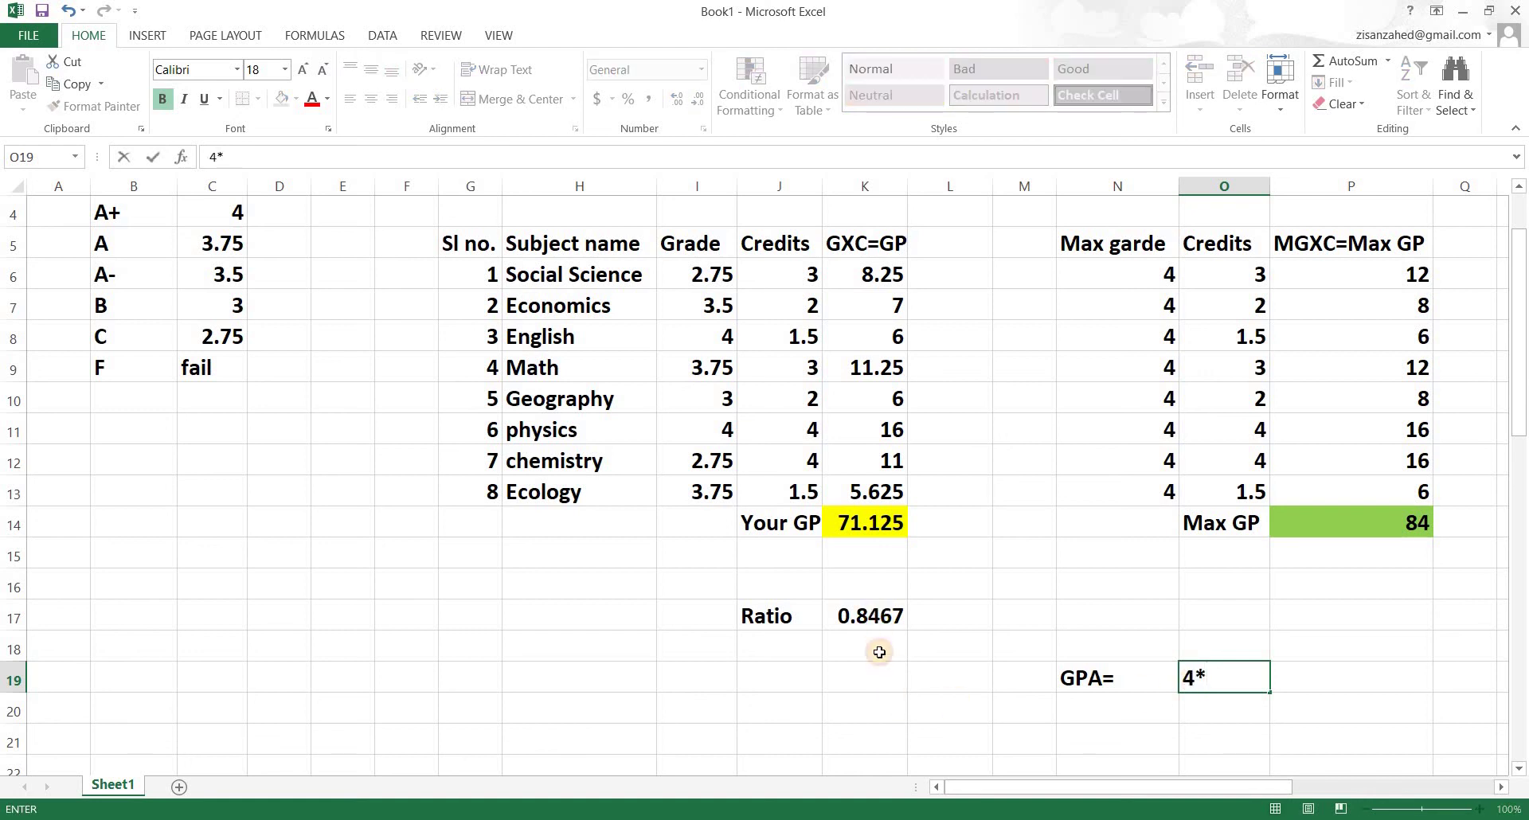
left_click(1194, 677)
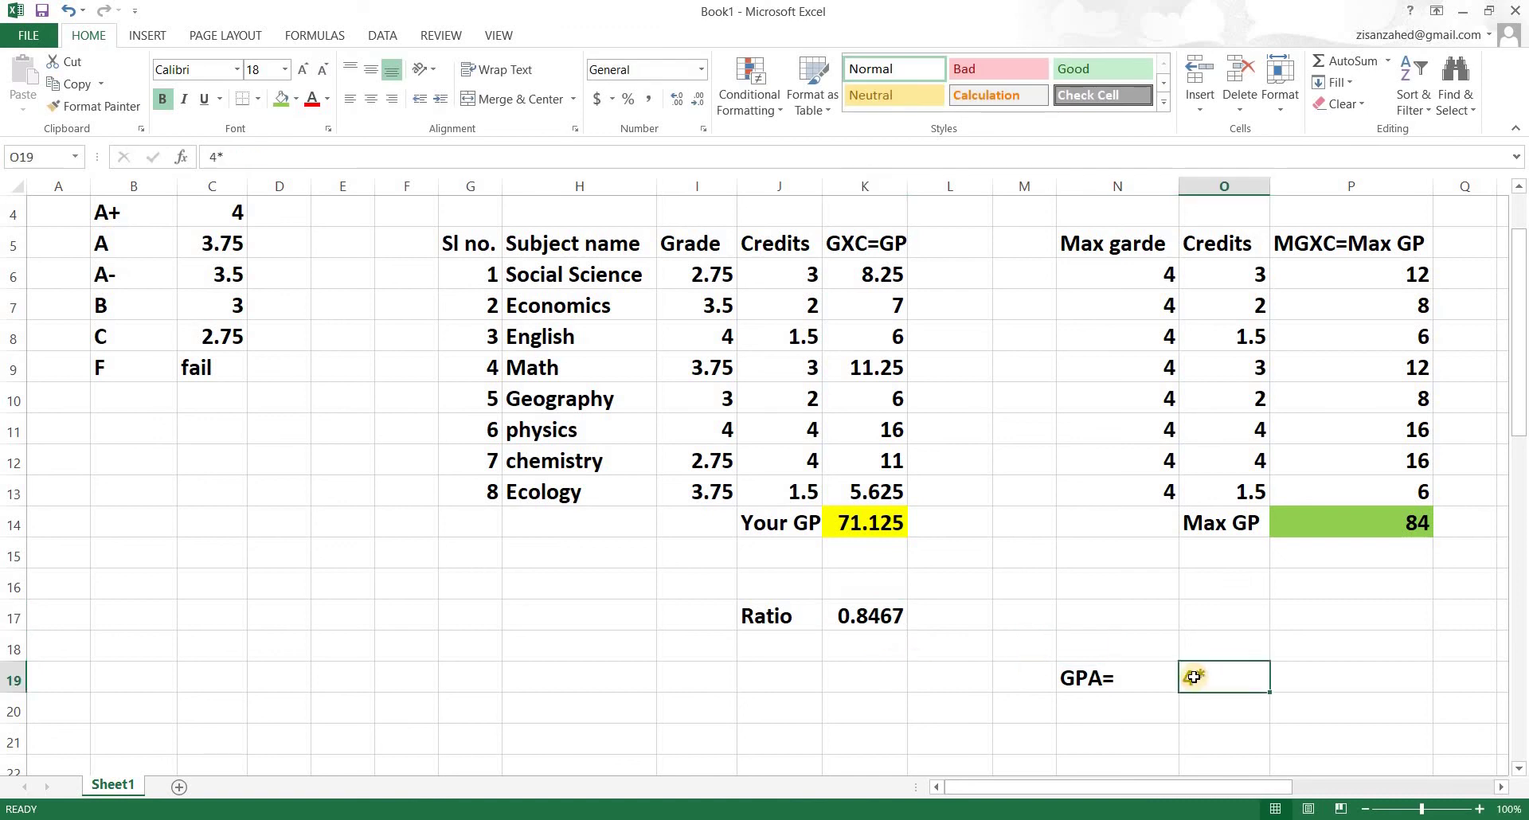
type("=")
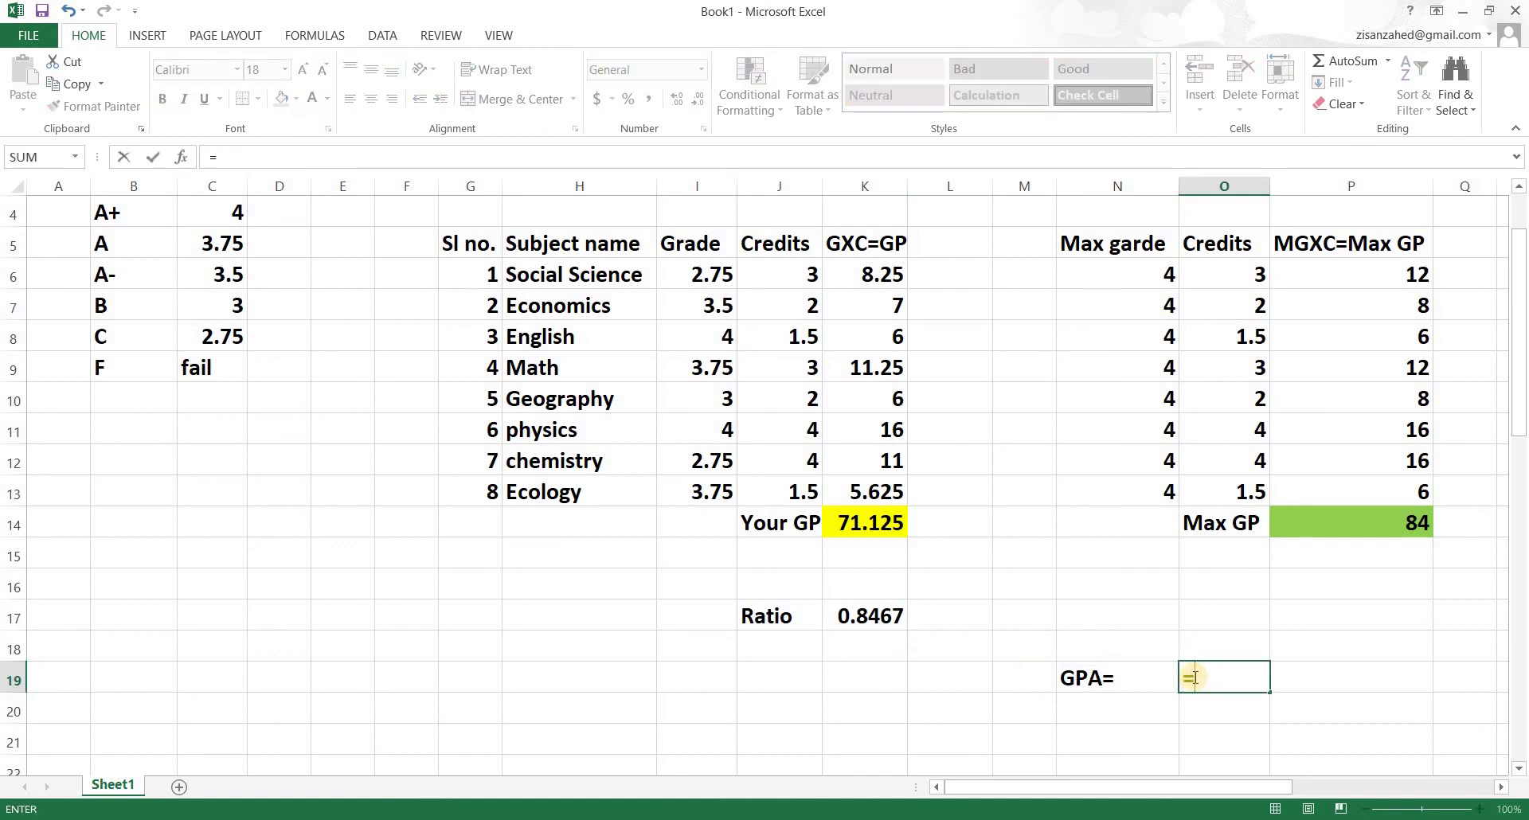
type("4*")
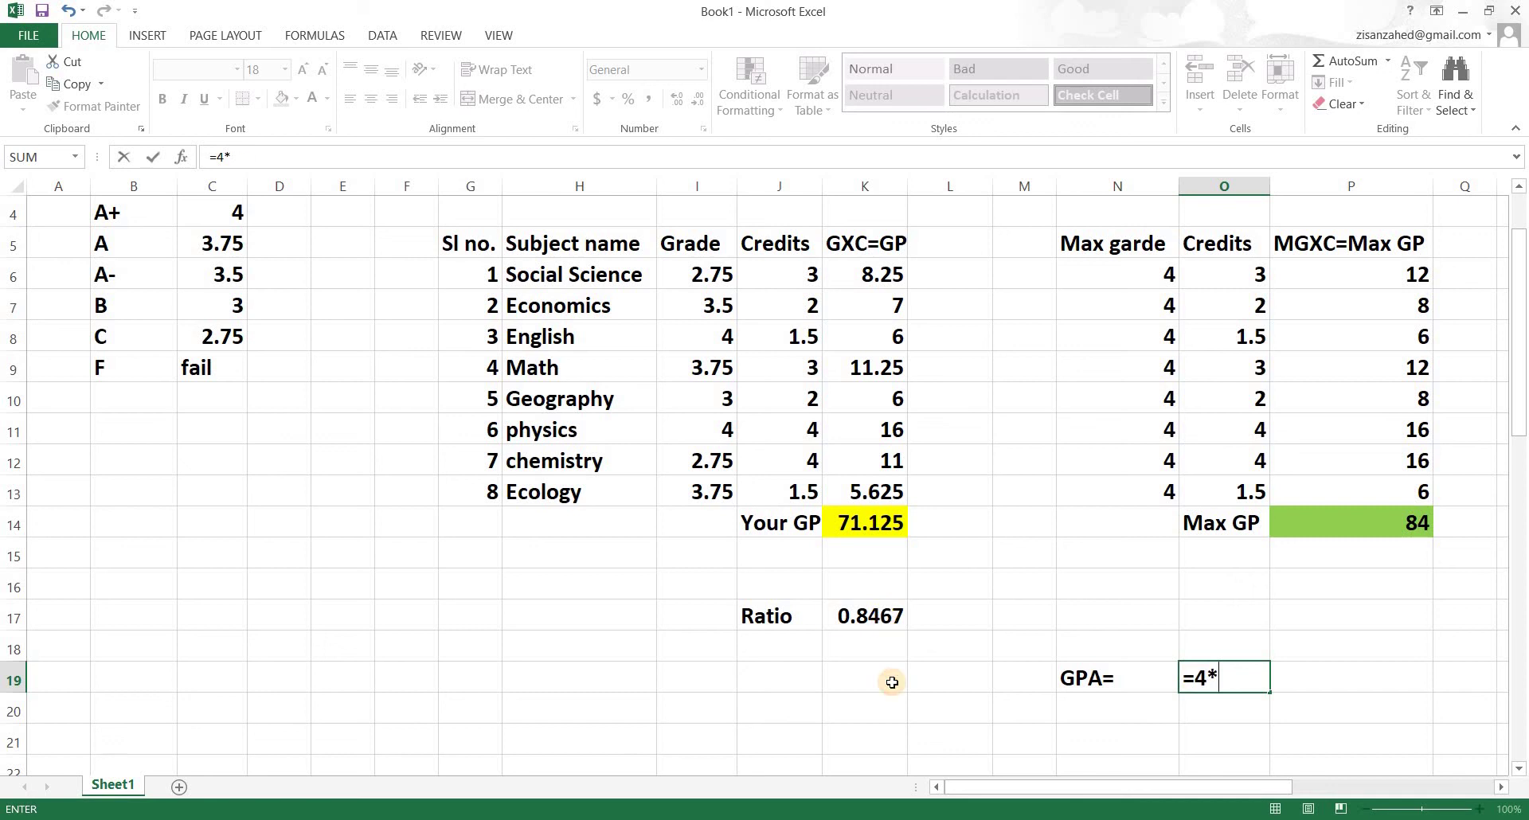
left_click(876, 616)
key("Return")
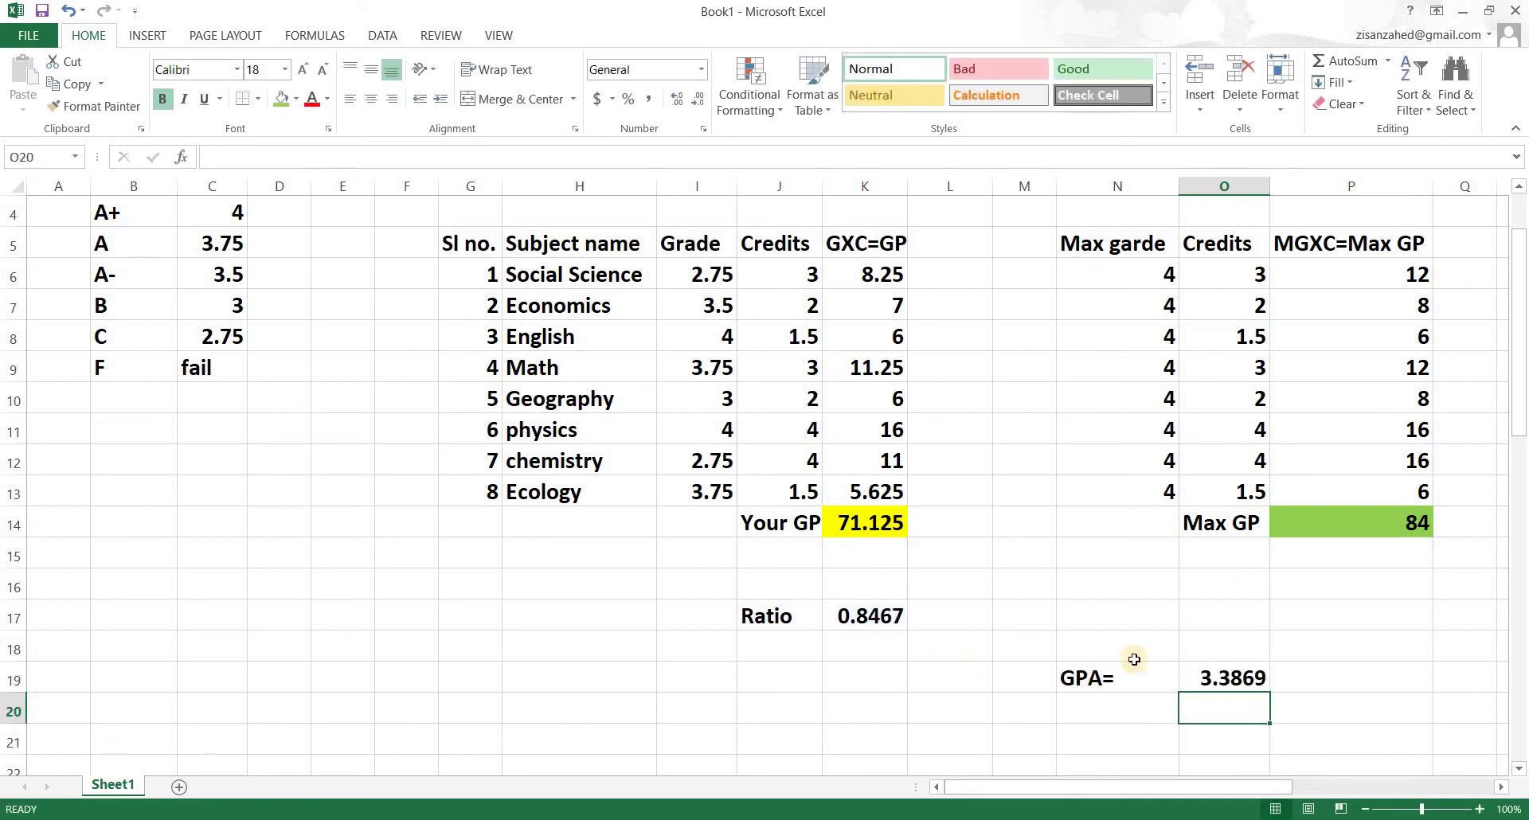
key("Up")
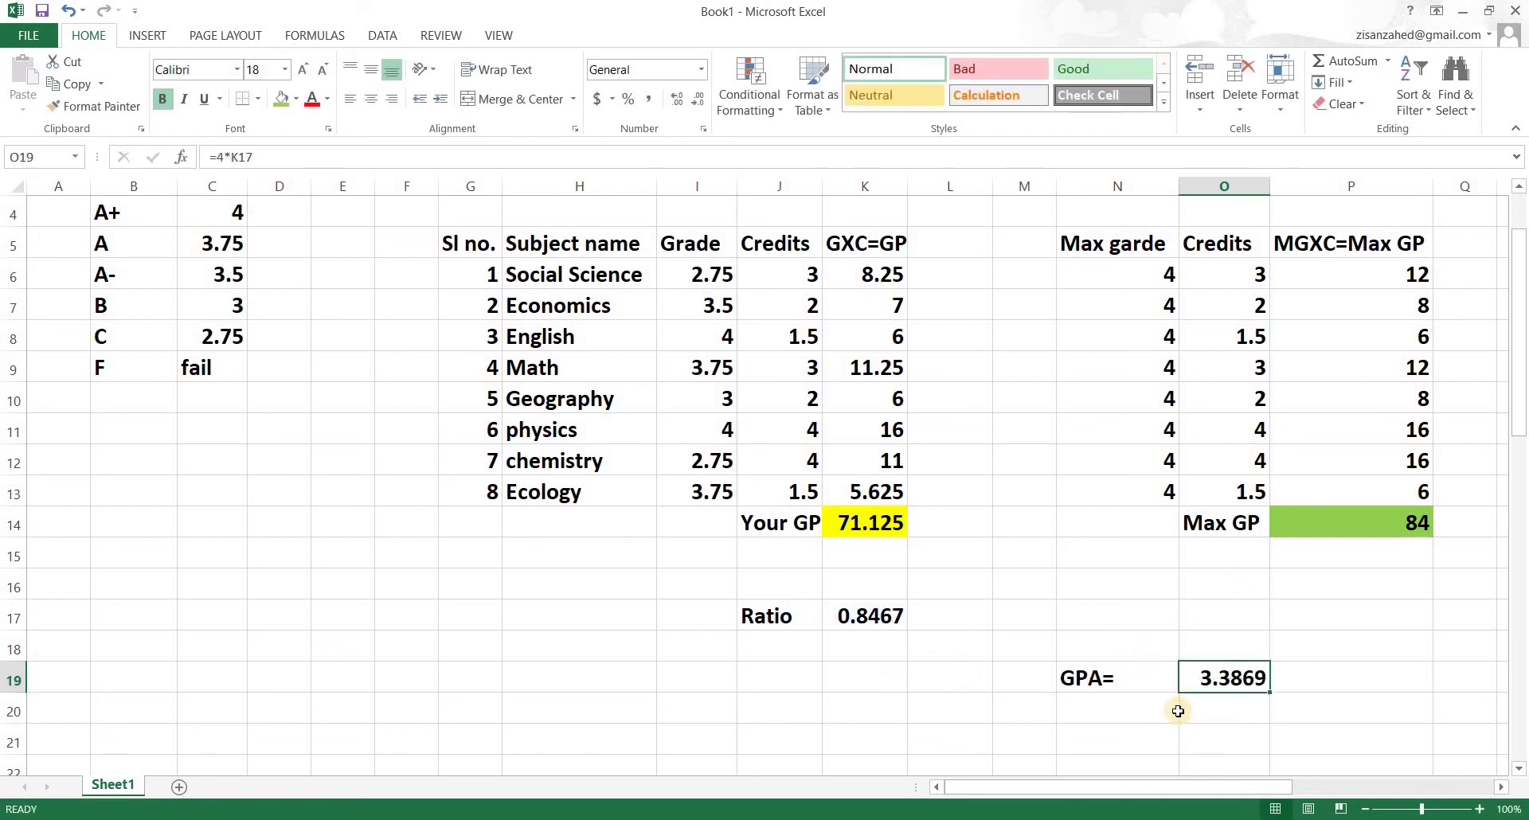
left_click(554, 277)
left_click_drag(417, 273, 417, 496)
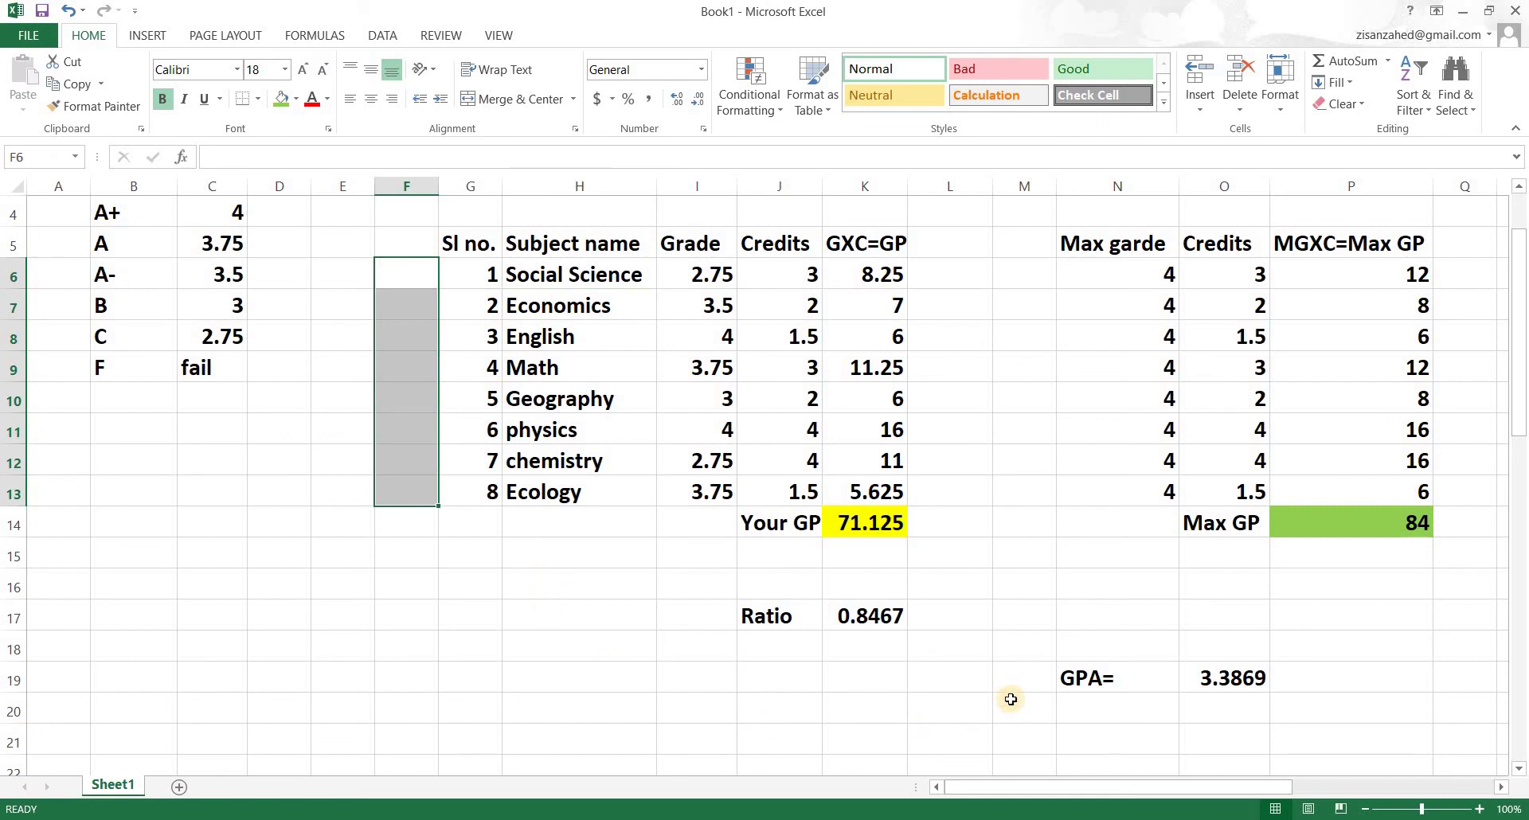
left_click(1216, 681)
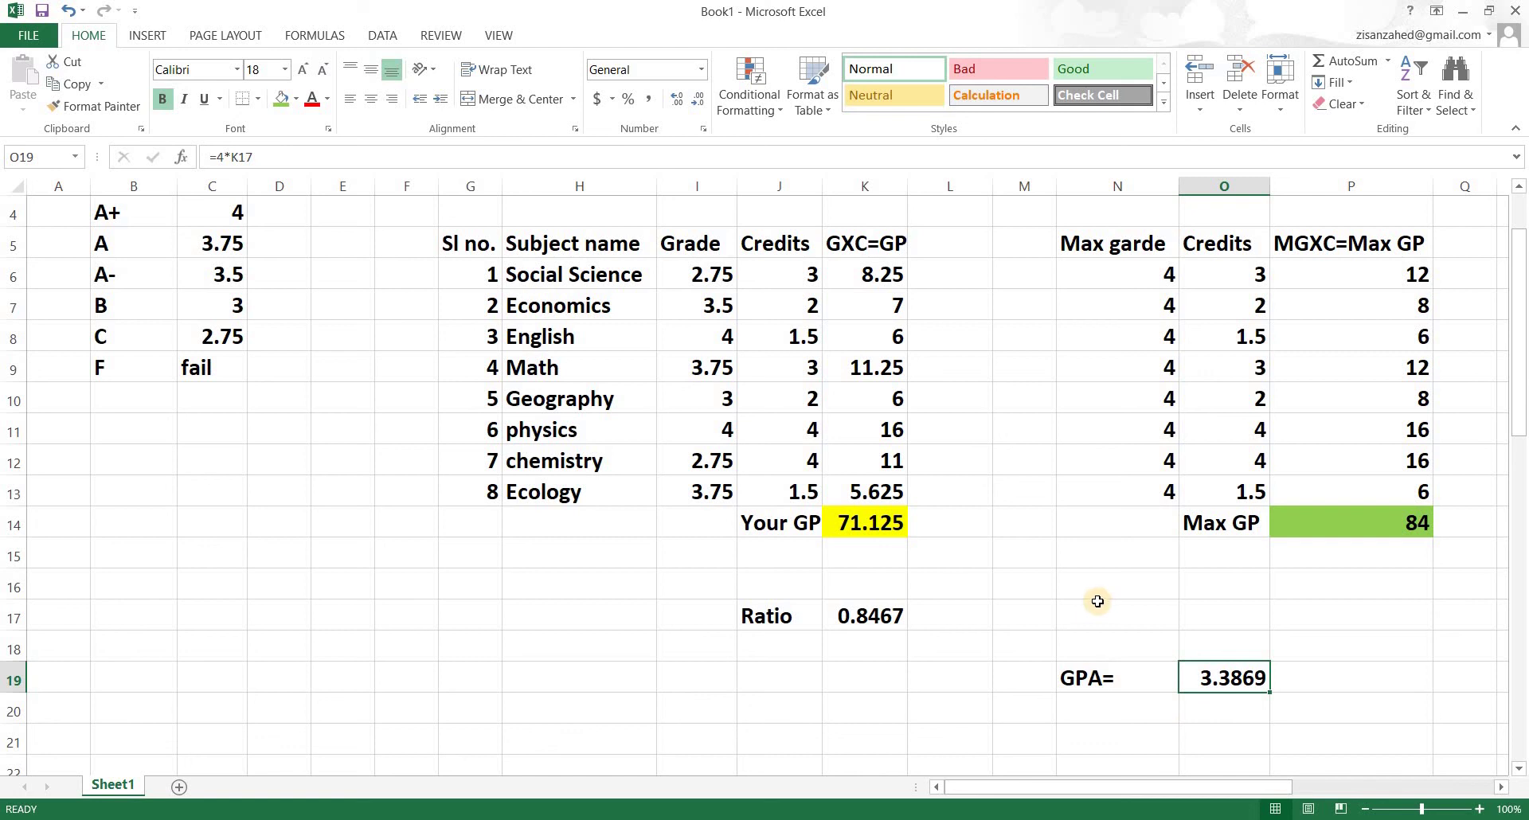
scroll(1097, 601, "up", 1)
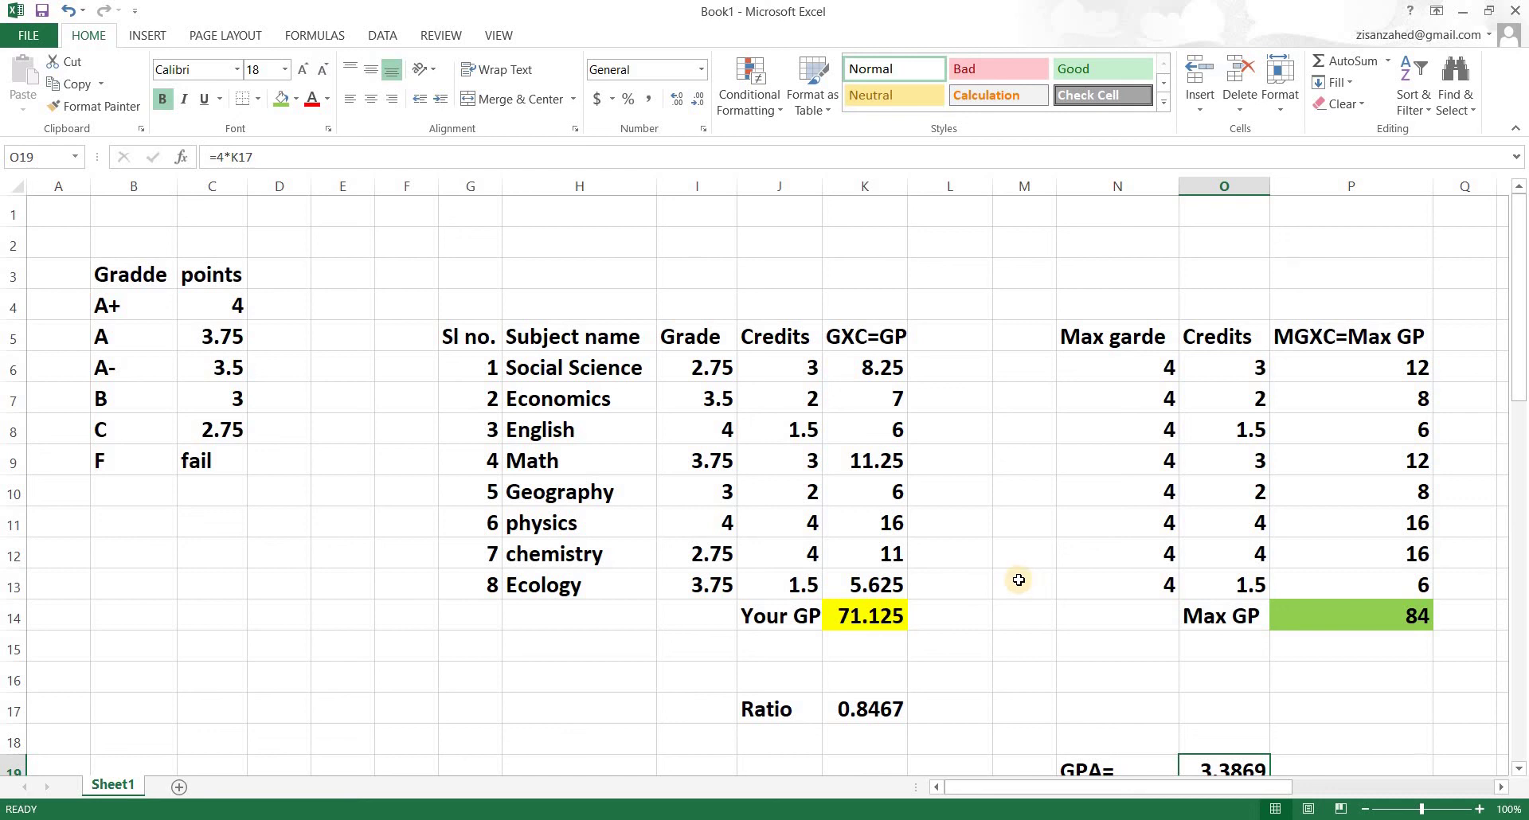
scroll(1018, 580, "down", 2)
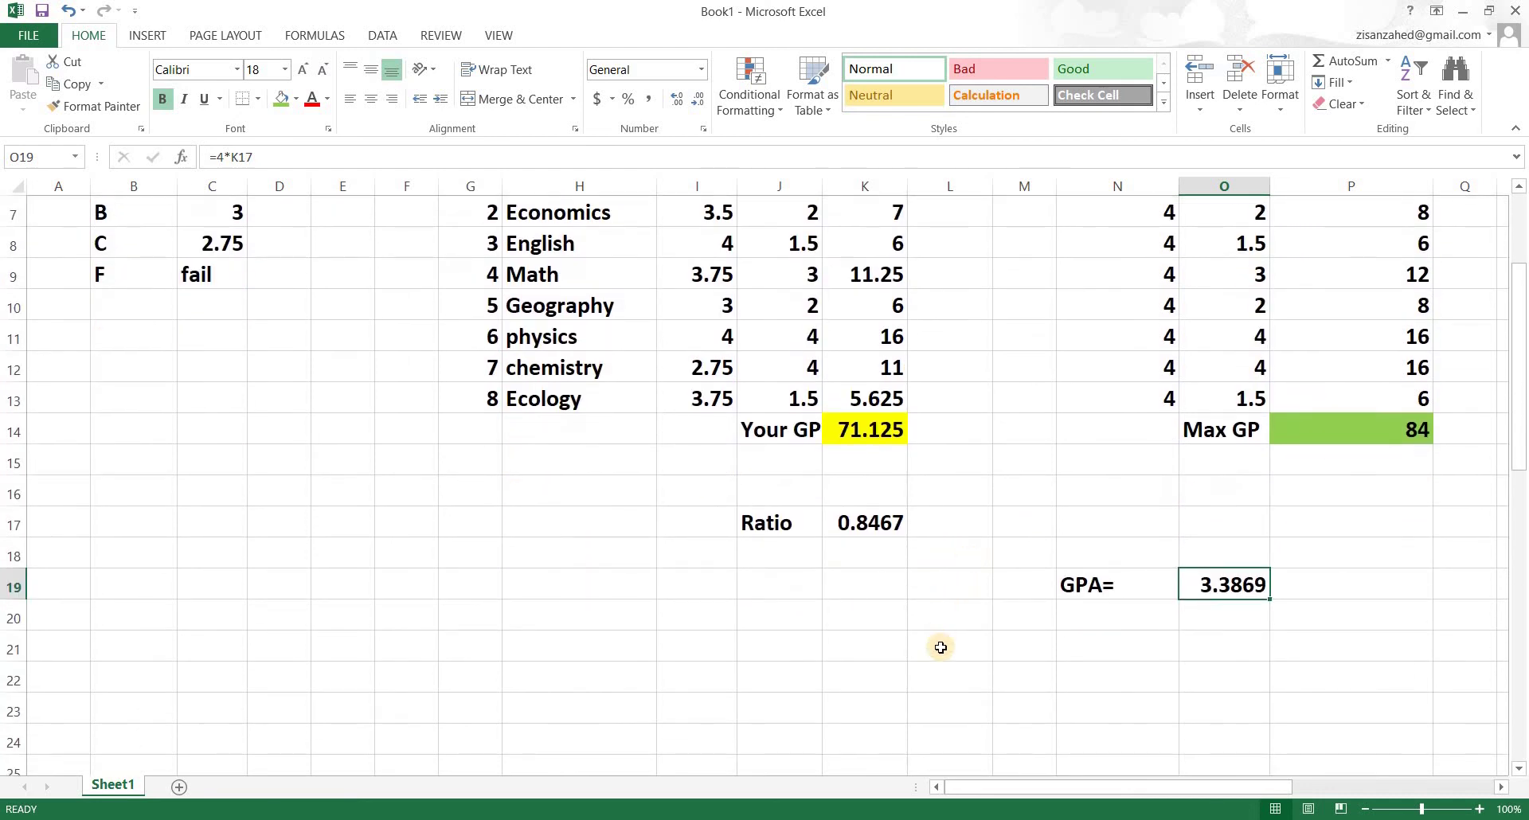
key("Left")
key("Left")
key("Left")
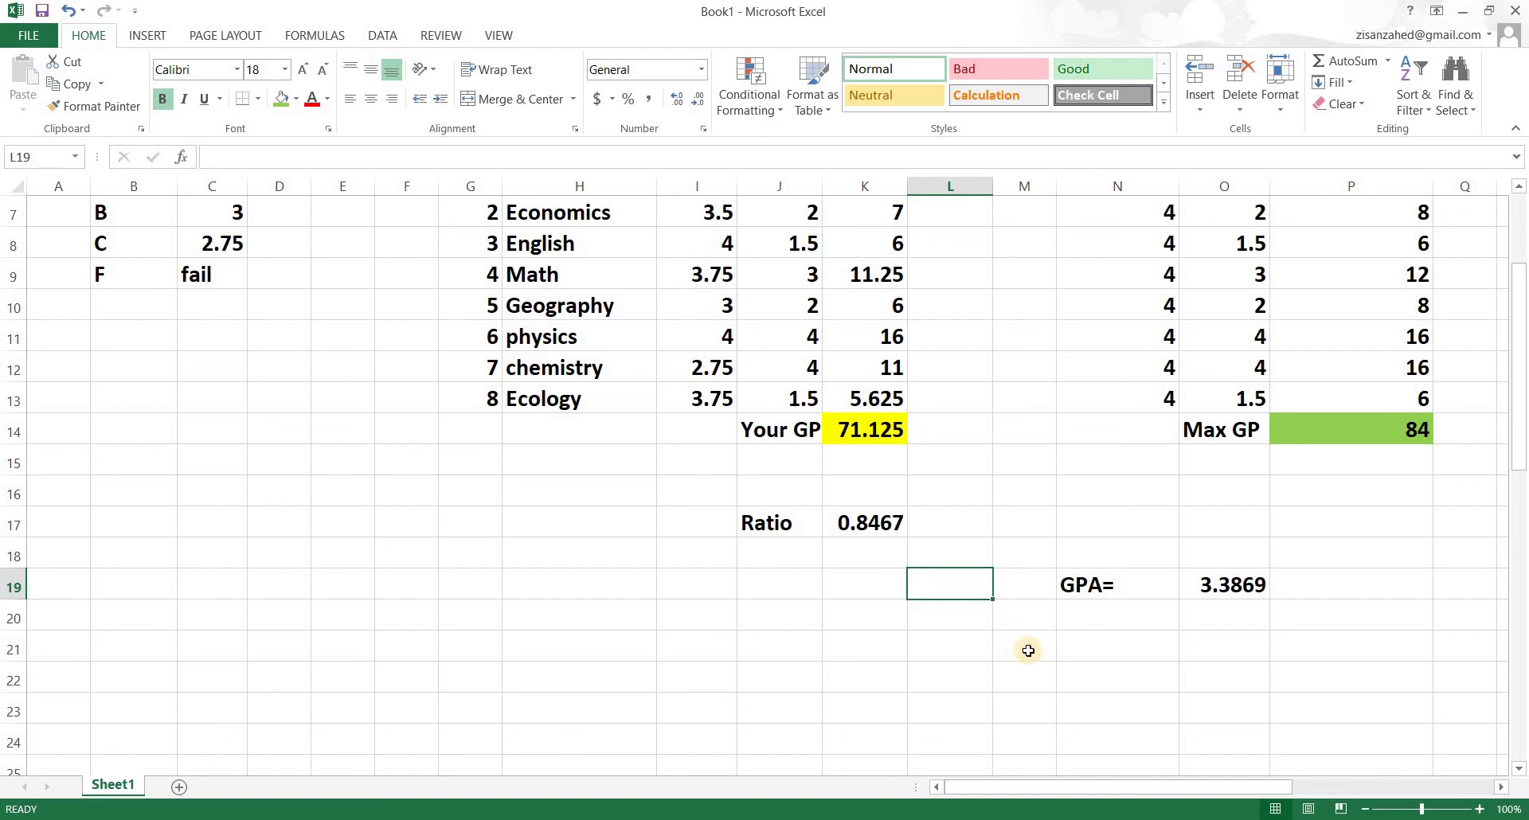
scroll(1028, 650, "up", 1)
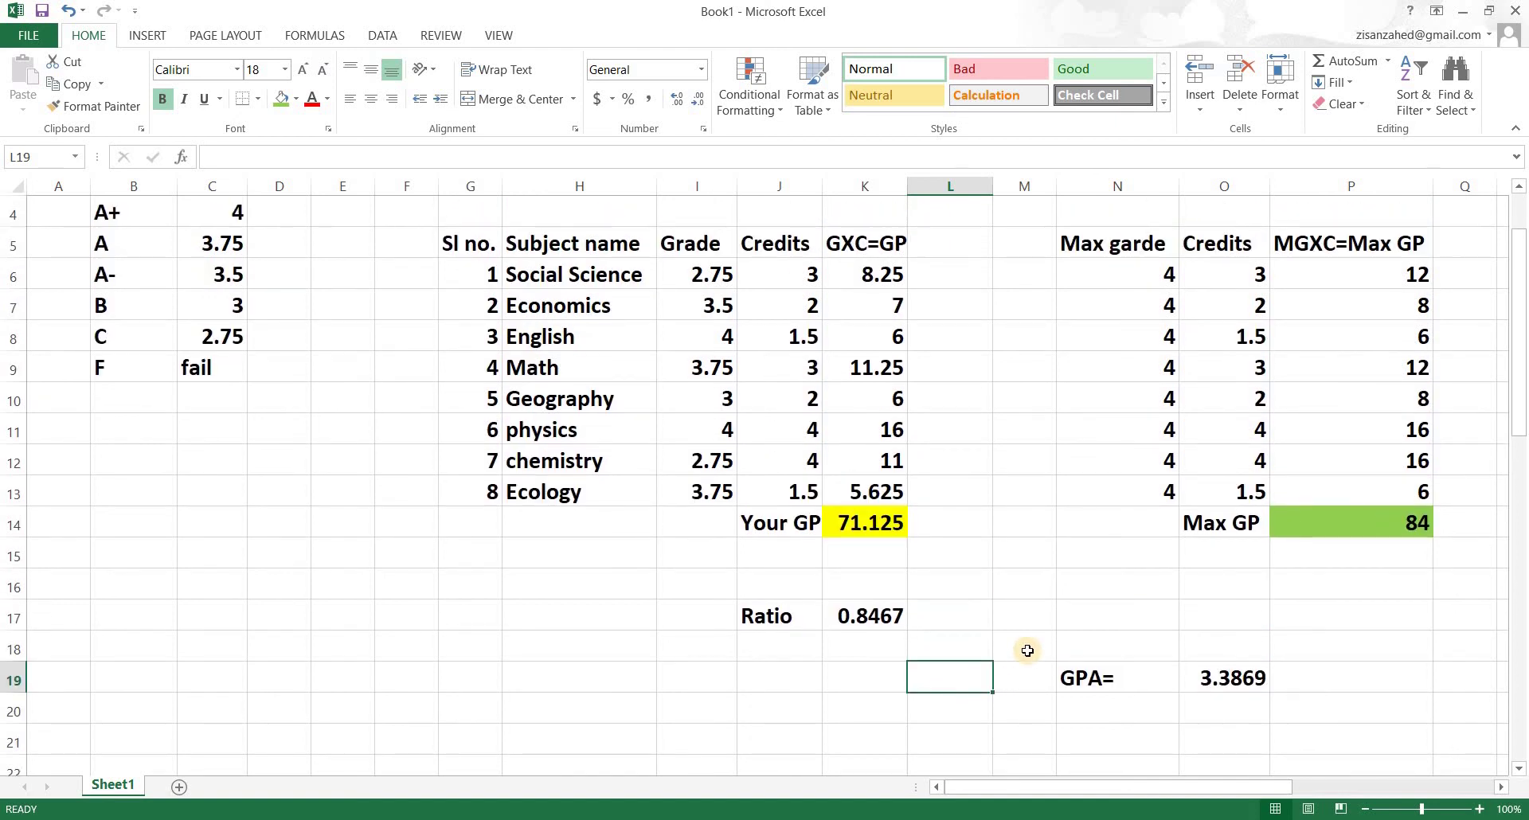
scroll(1028, 651, "up", 1)
scroll(1115, 676, "down", 1)
left_click(1211, 693)
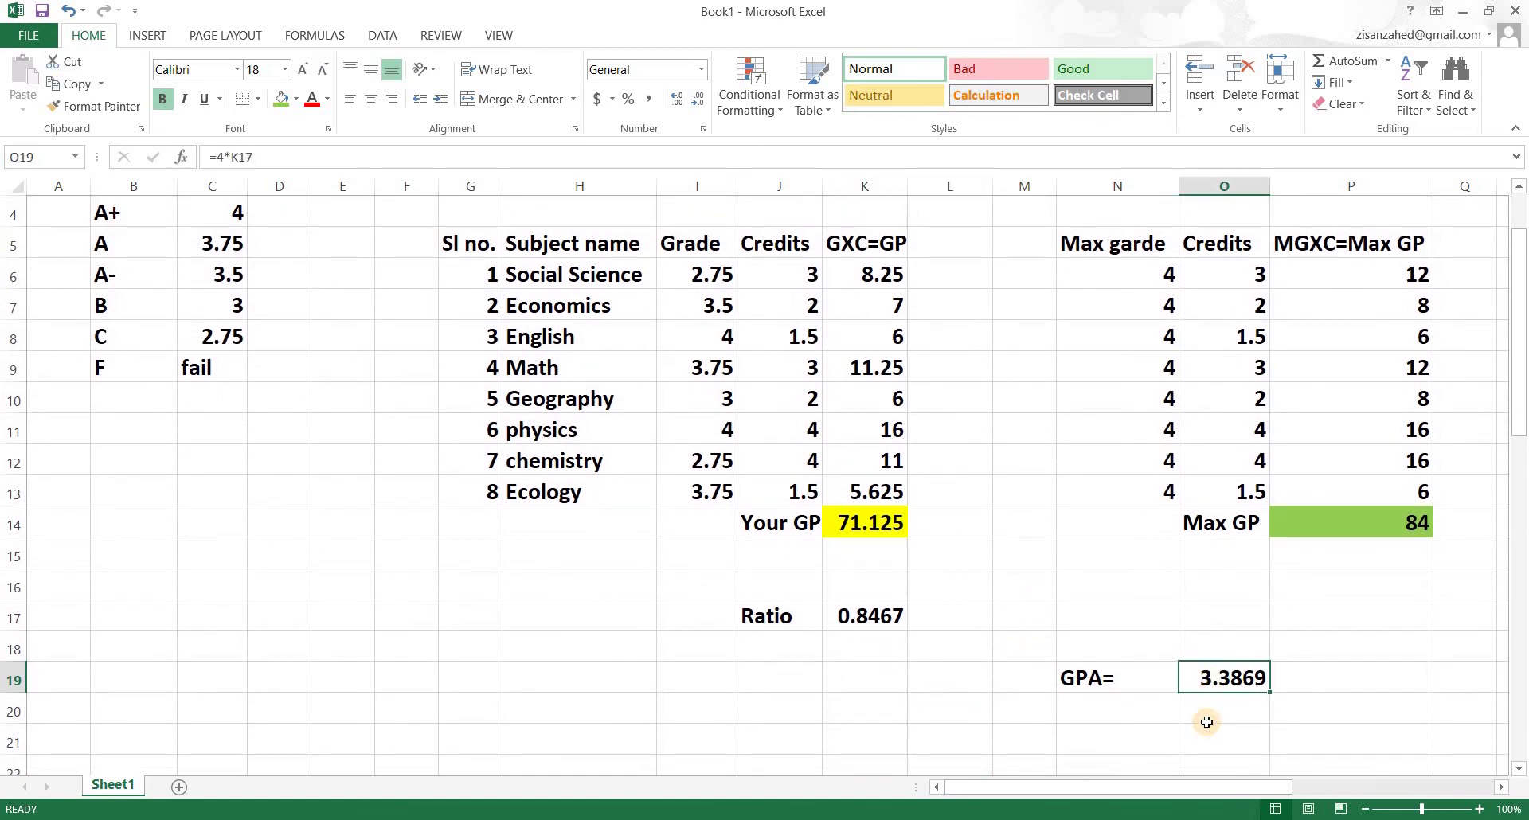